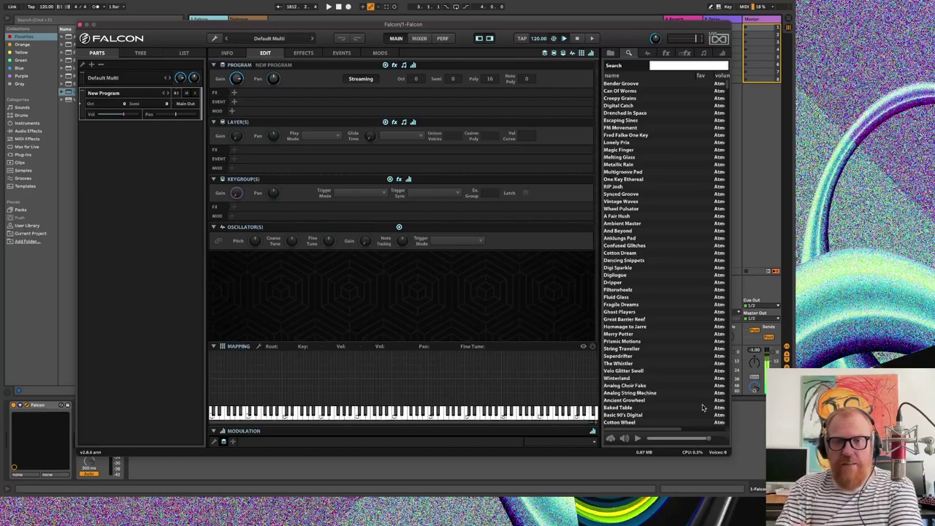
- Load the Analog Stack synthesis oscillator into the empty new program
left_click(648, 53)
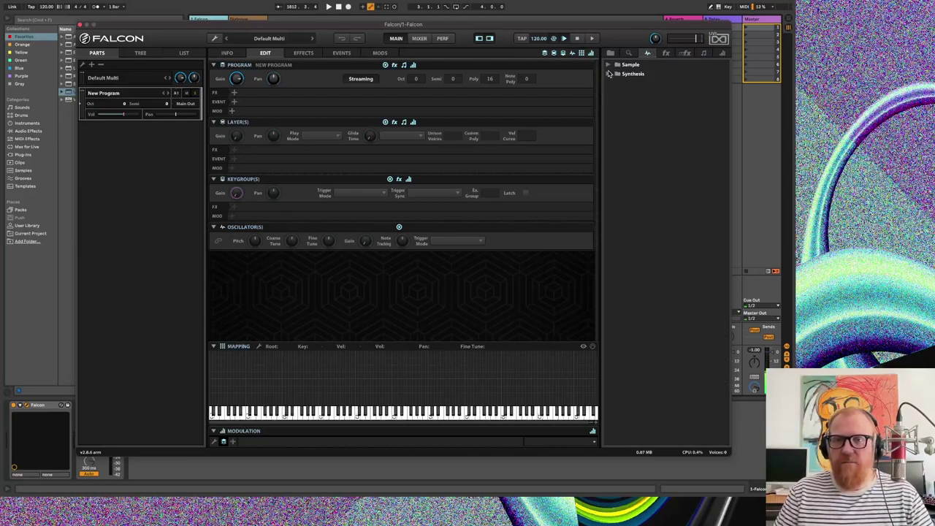
left_click(609, 75)
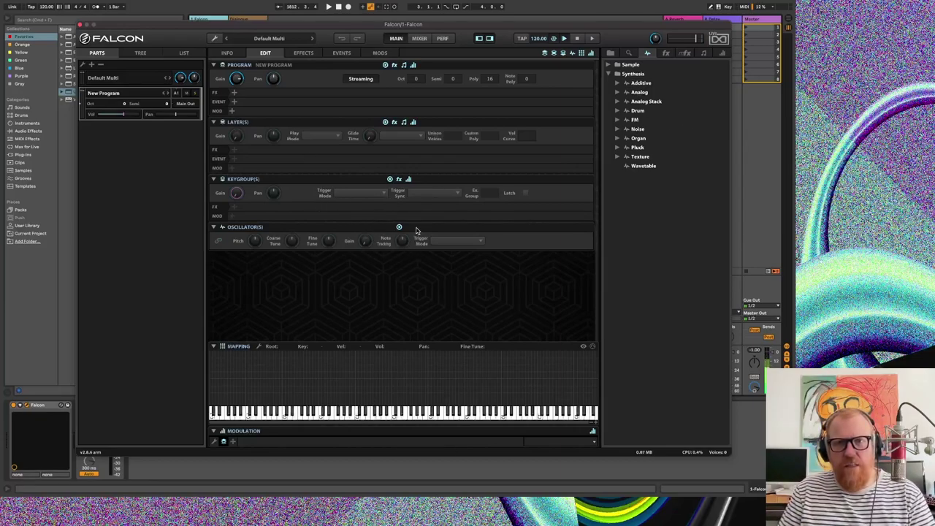
left_click(230, 53)
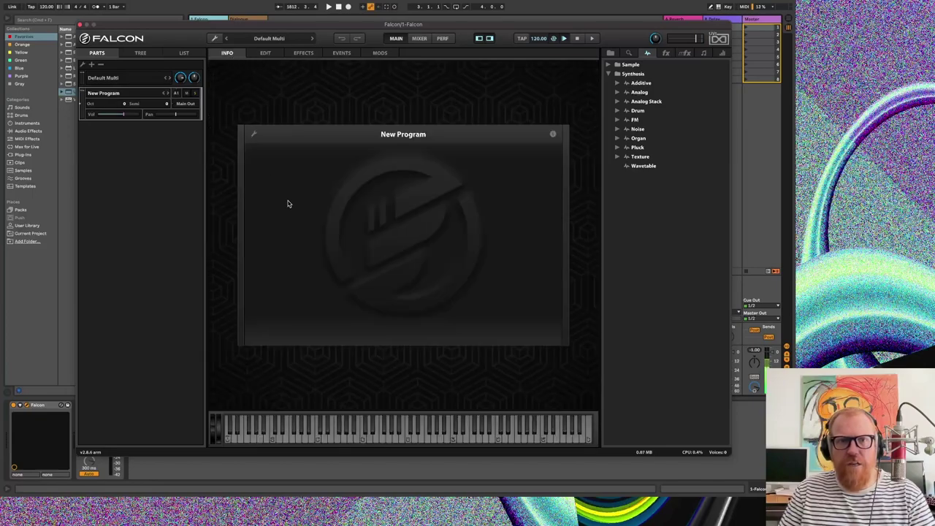
left_click(263, 54)
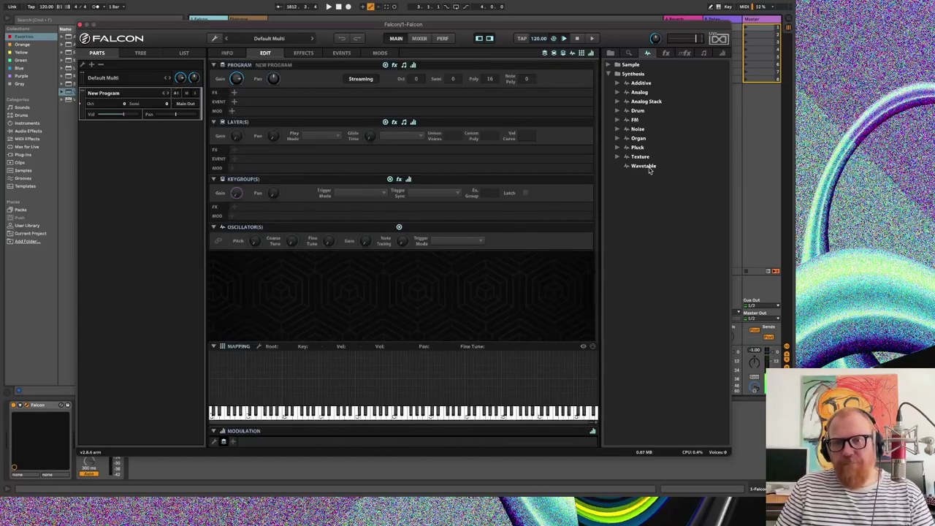
left_click(651, 103)
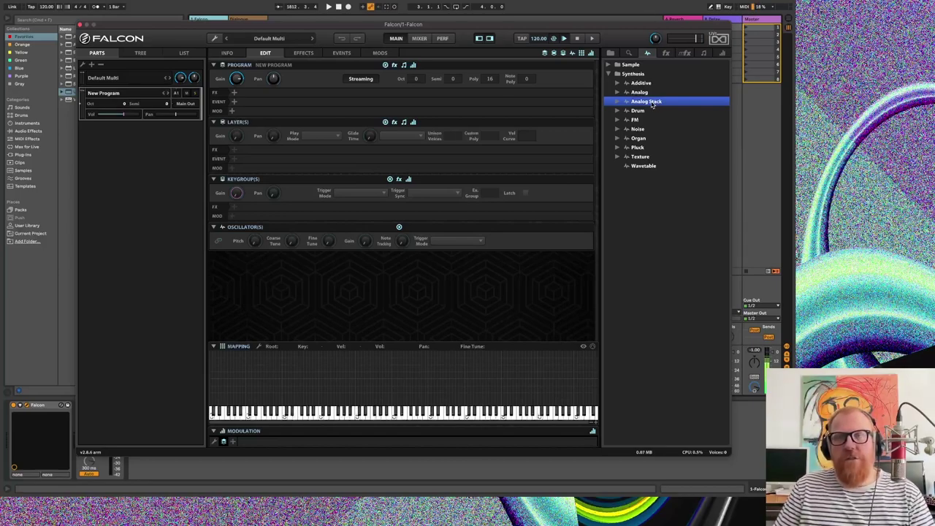
left_click_drag(650, 103, 400, 352)
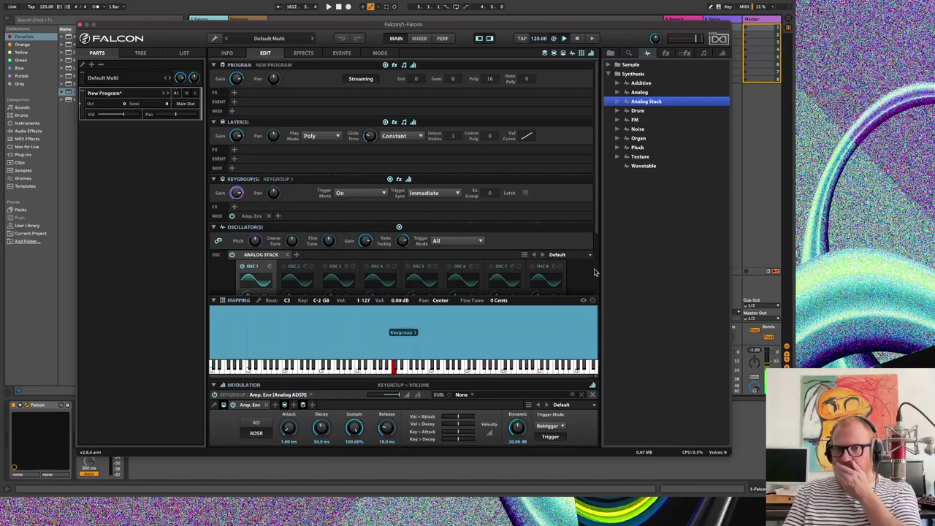
scroll(573, 252, "down", 4)
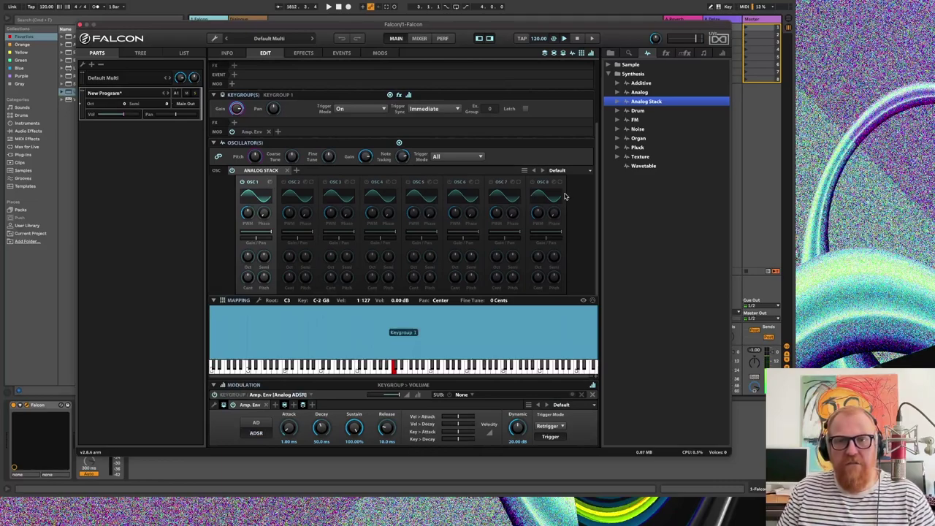
- Set oscillator 1 to a saw waveform, and enable oscillator 2 with a saw waveform as well
left_click(284, 181)
left_click(284, 191)
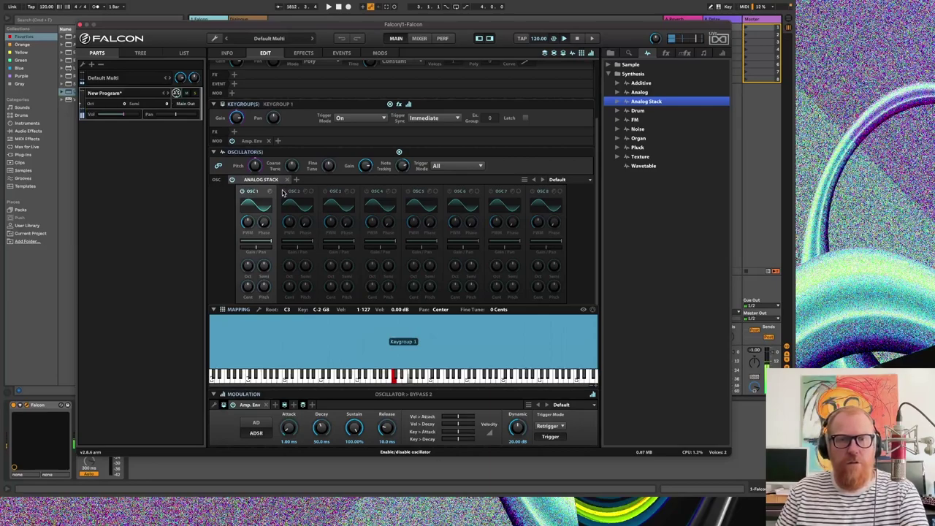
left_click(260, 208)
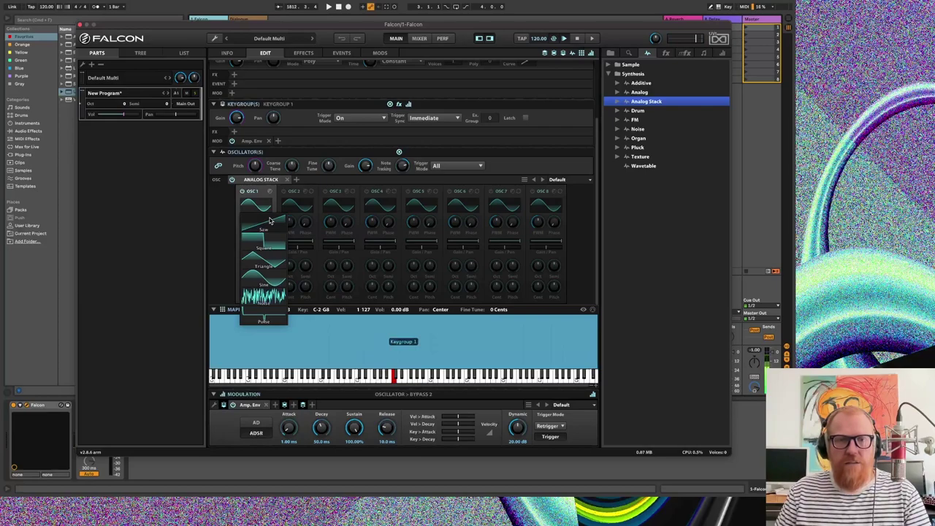
left_click(266, 228)
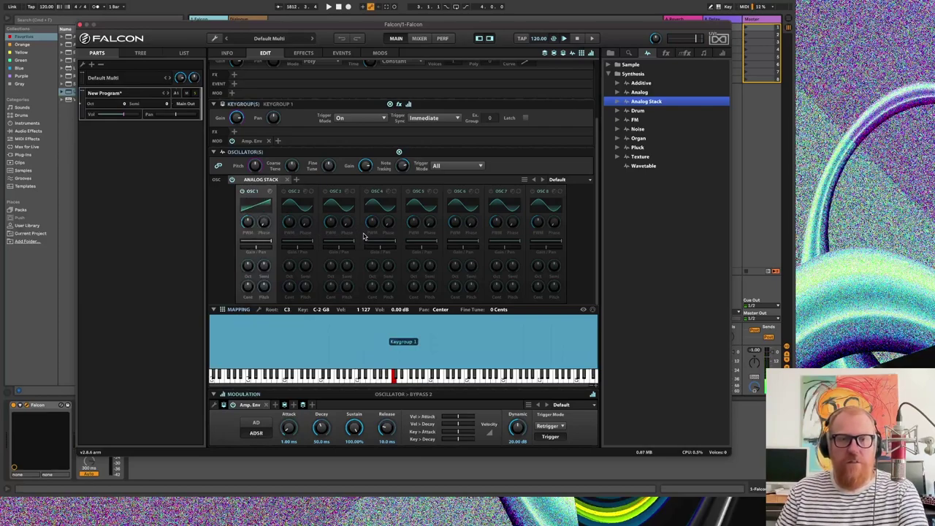
left_click(284, 191)
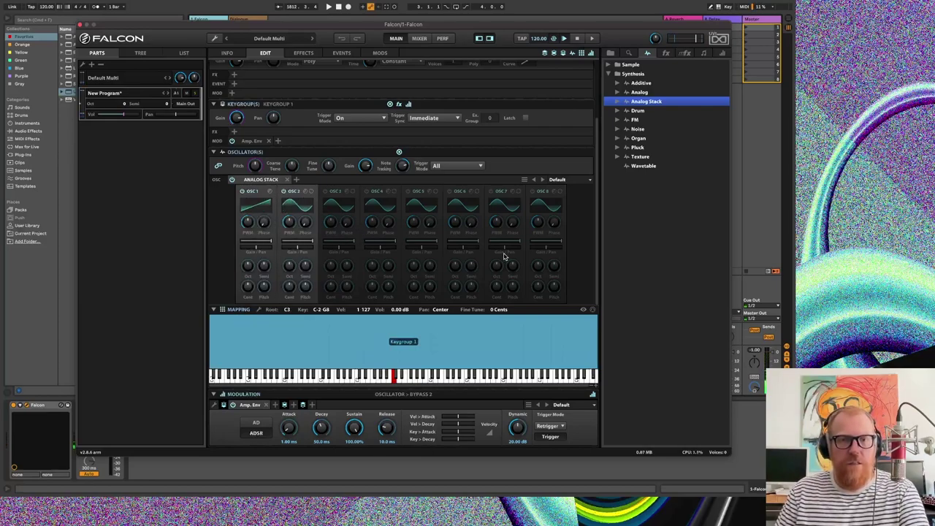
left_click(293, 207)
left_click(326, 225)
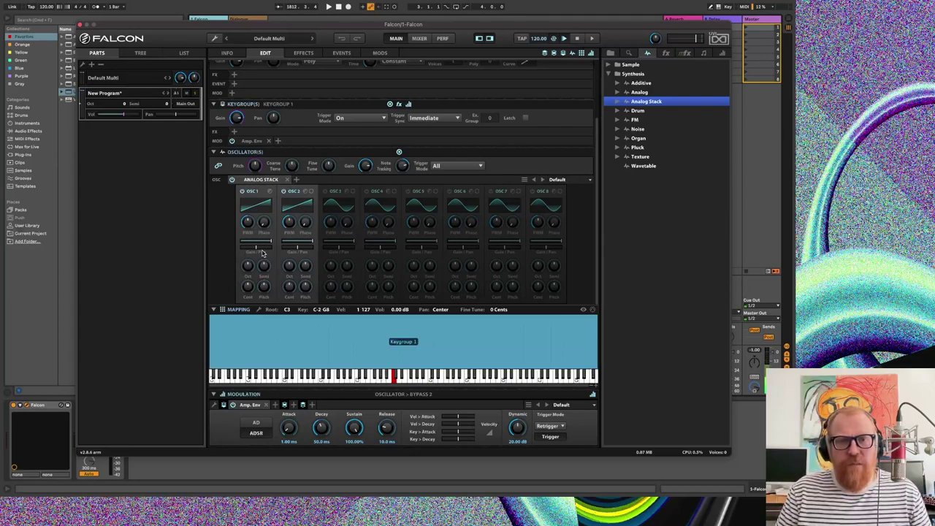
- Pan oscillator 1 hard left and oscillator 2 hard right, and detune both slightly, with oscillator 2 at 8 cents
mouse_move(252, 265)
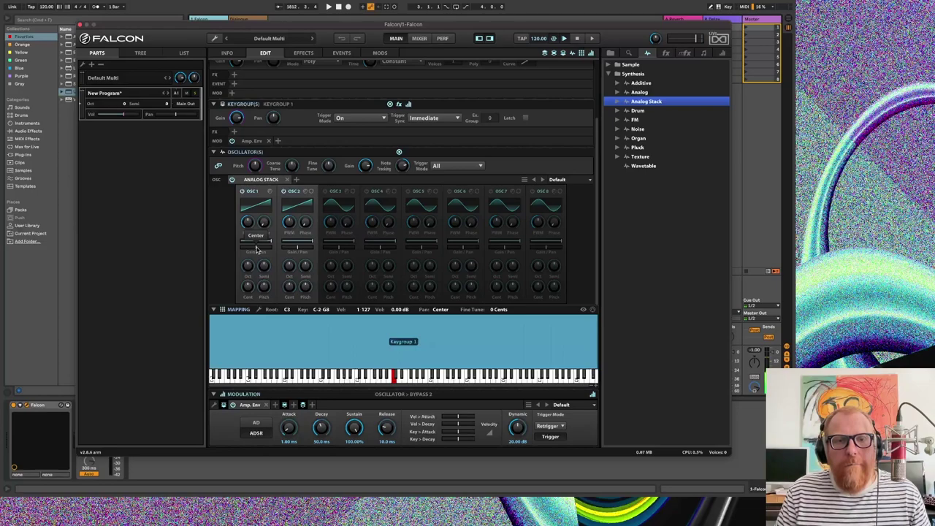
left_click_drag(300, 251, 342, 250)
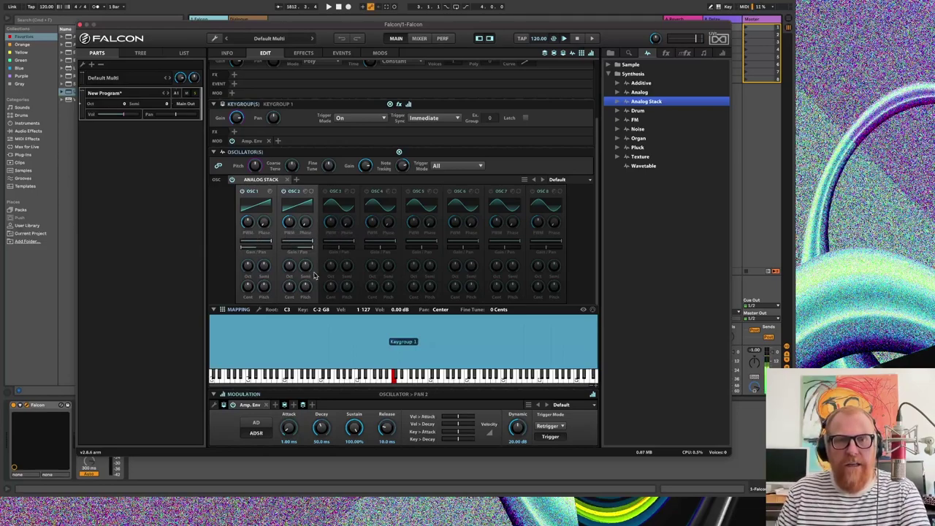
mouse_move(308, 290)
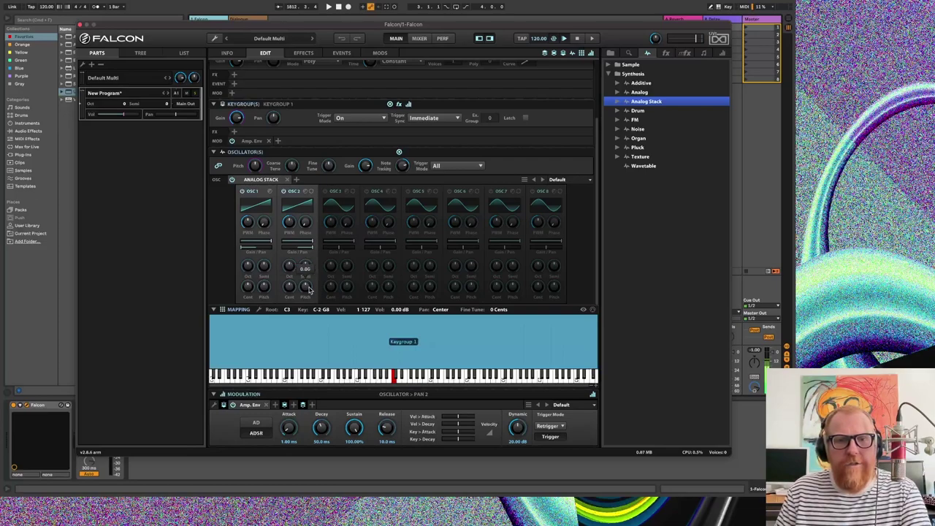
left_click(290, 287)
scroll(290, 287, "down", 5)
scroll(290, 287, "up", 2)
scroll(290, 287, "down", 3)
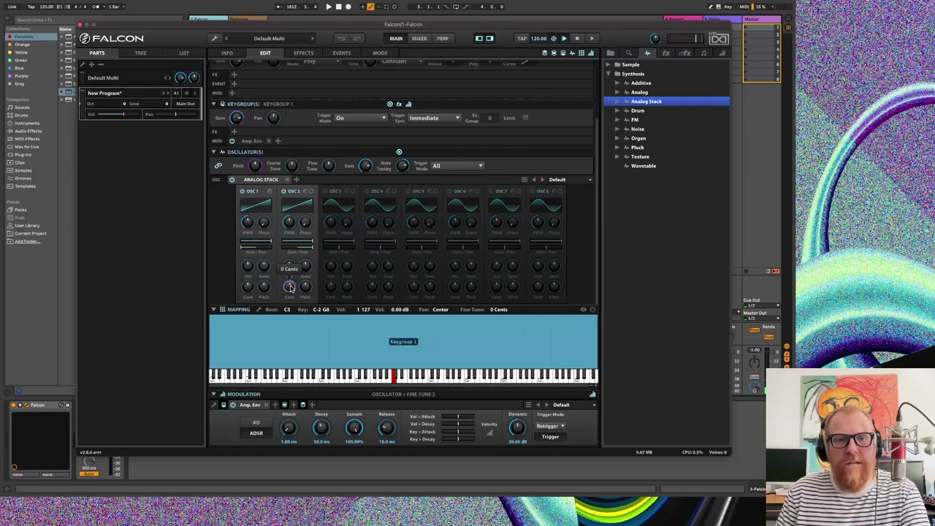
scroll(249, 292, "down", 2)
scroll(250, 295, "down", 2)
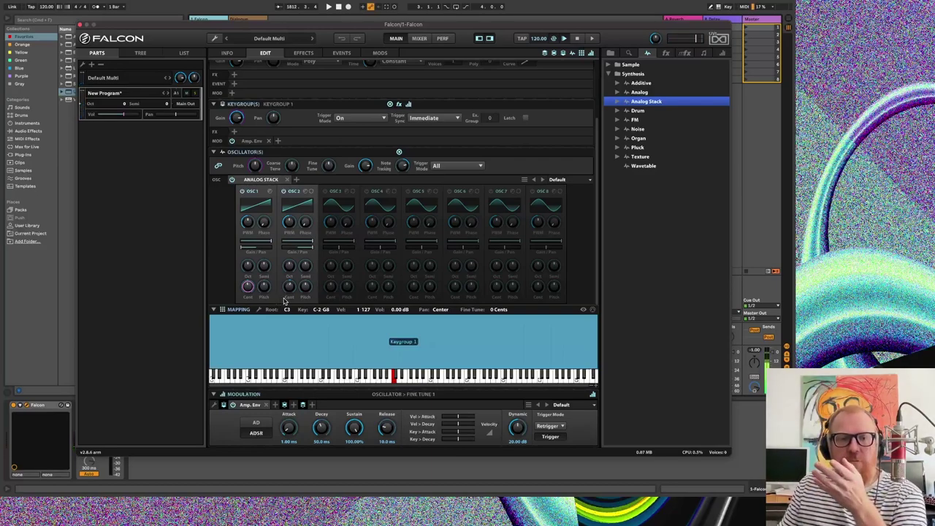
- Enable oscillator 3 and set its waveform to saw
left_click(325, 192)
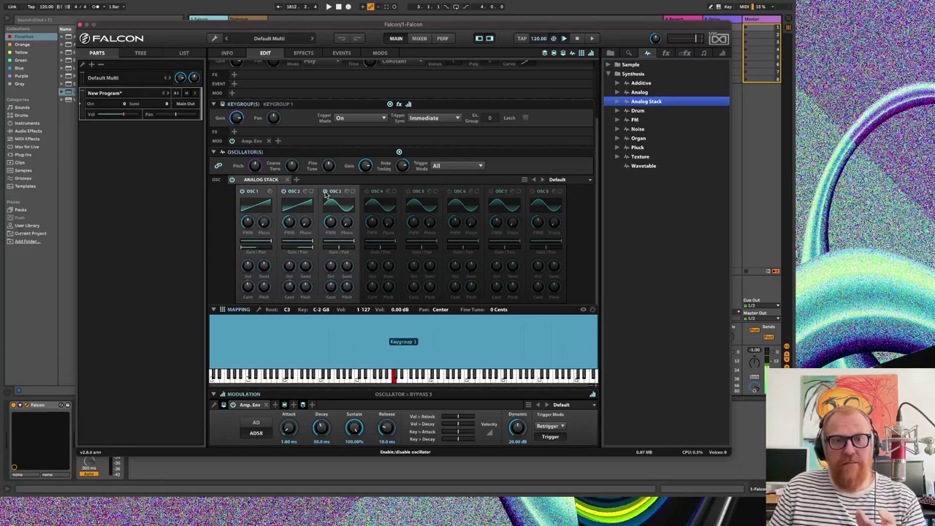
left_click(346, 212)
left_click(356, 229)
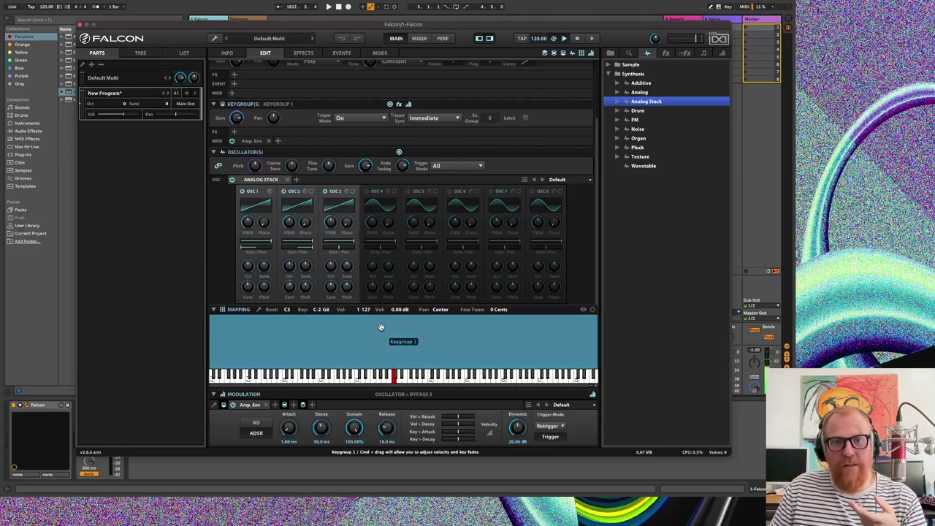
- Add a new keygroup-level Smooth Random modulation to the fine tune (cents) of oscillator 3
right_click(335, 289)
mouse_move(365, 213)
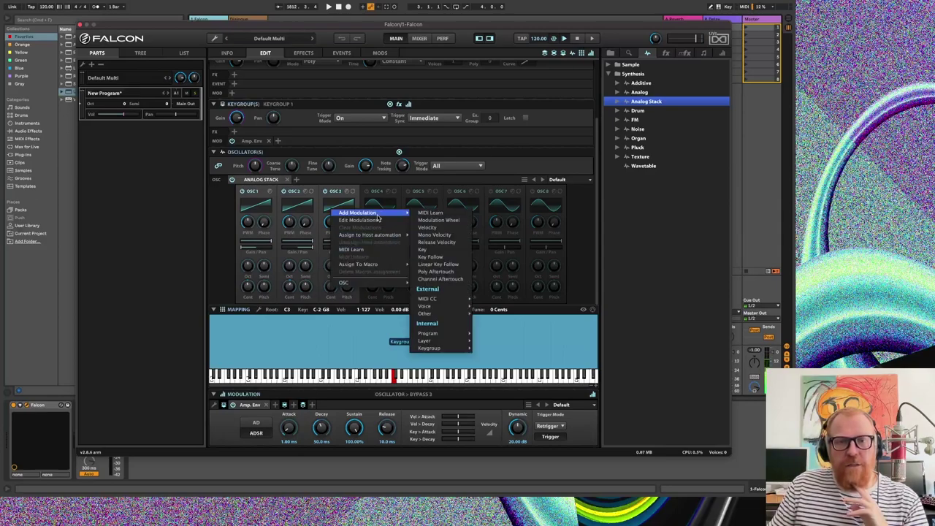
mouse_move(442, 349)
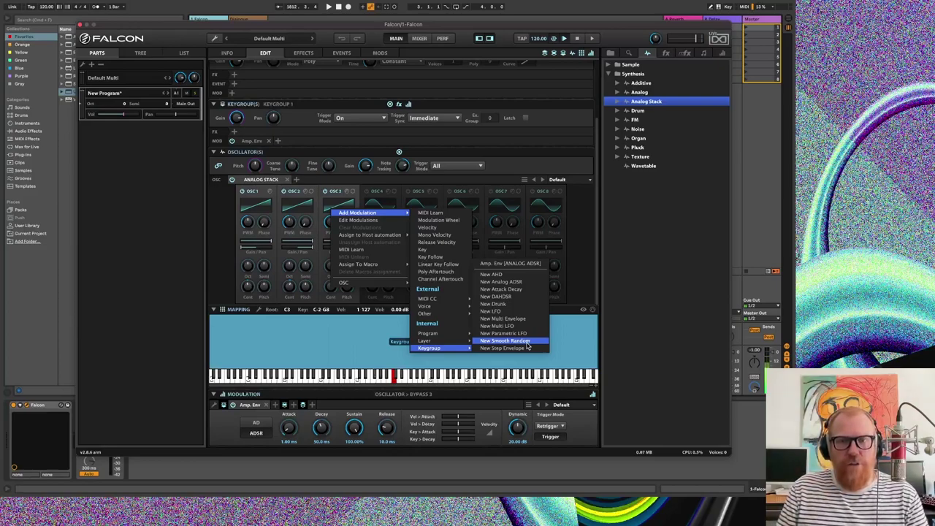
left_click(504, 341)
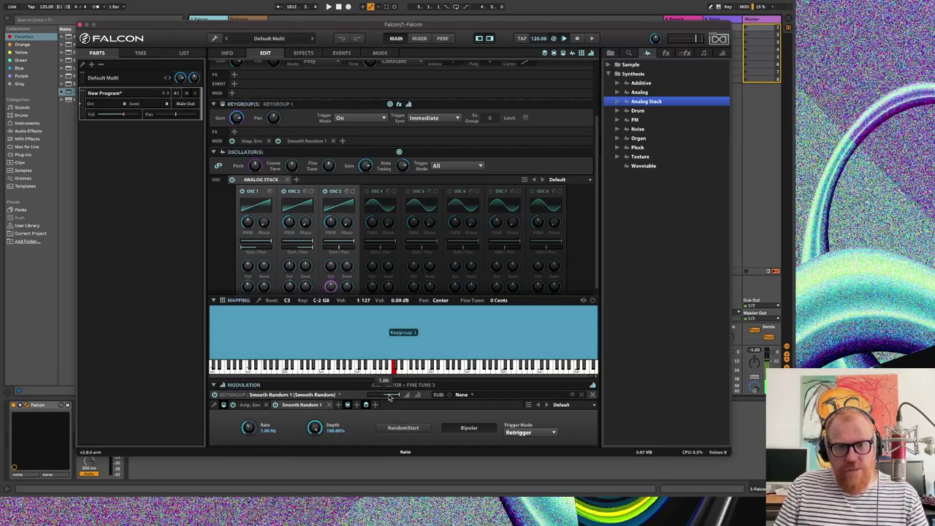
- Set the Smooth Random modulator's depth to 17.18% and its trigger mode to No Retrigger
left_click_drag(317, 437, 315, 430)
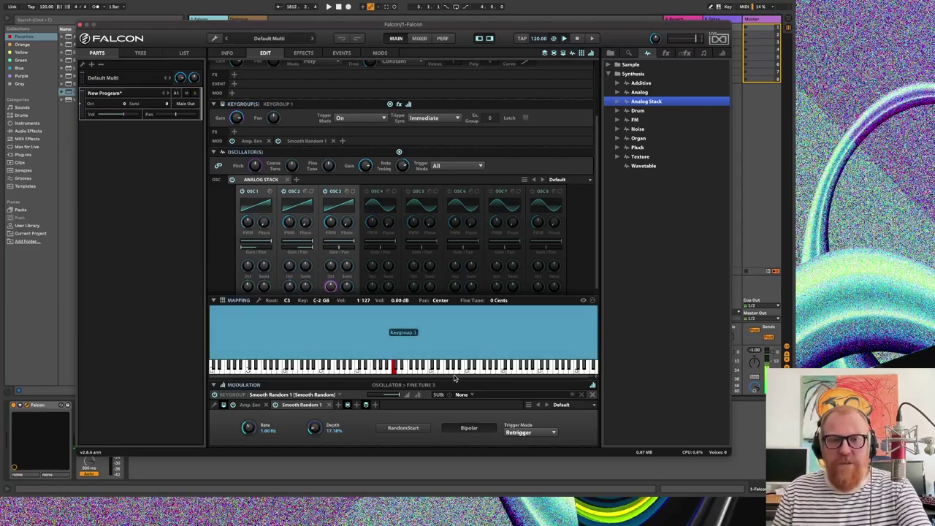
left_click(542, 436)
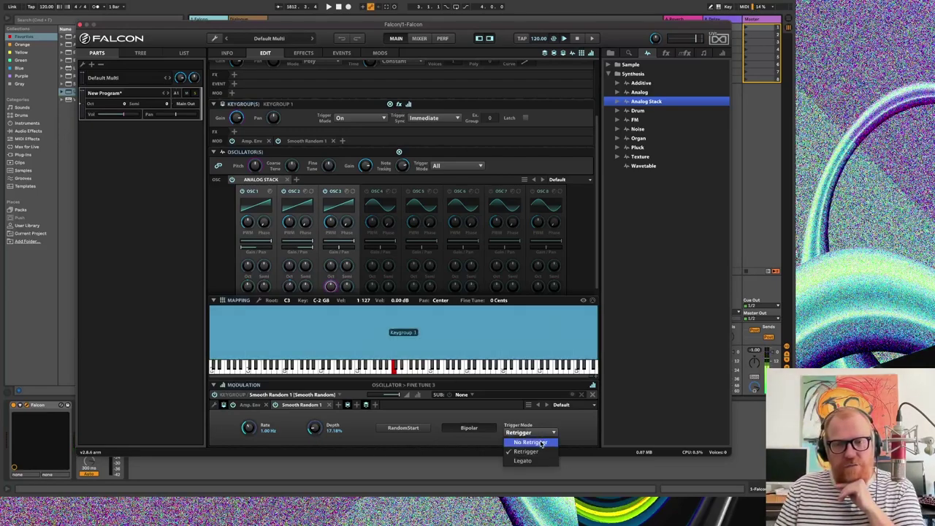
left_click(541, 443)
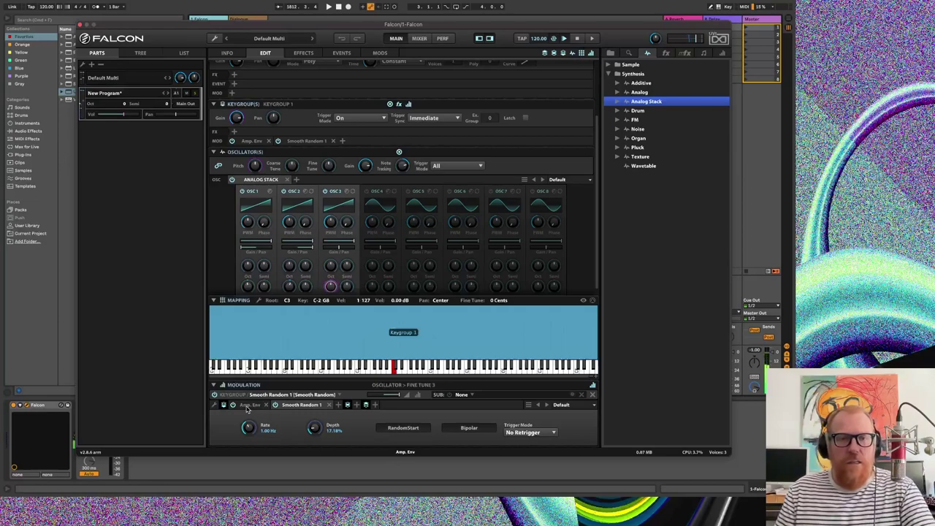
- Enable oscillator 4 and lower its octave setting
mouse_move(340, 228)
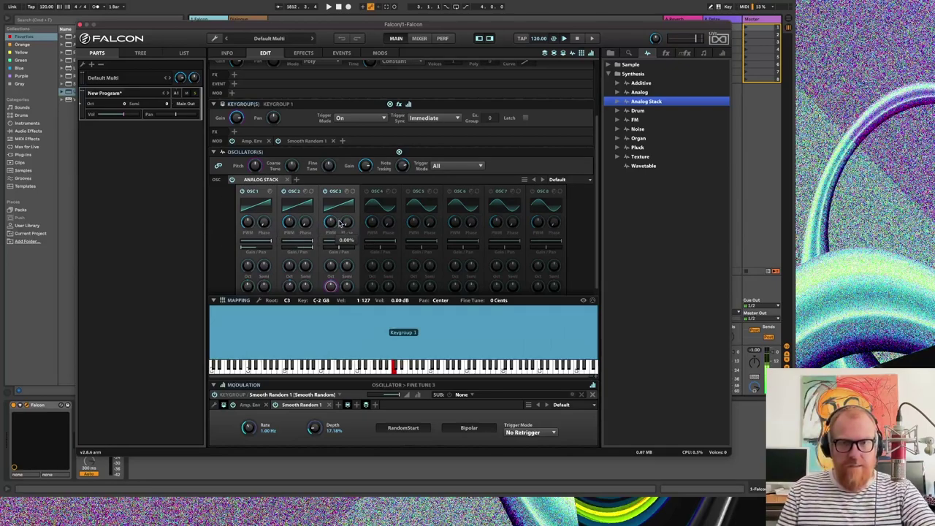
left_click(368, 191)
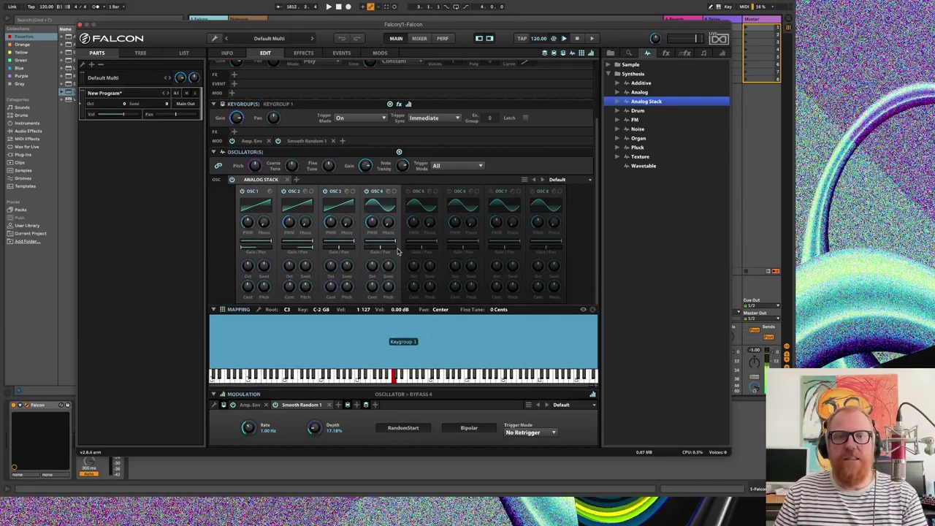
left_click(371, 265)
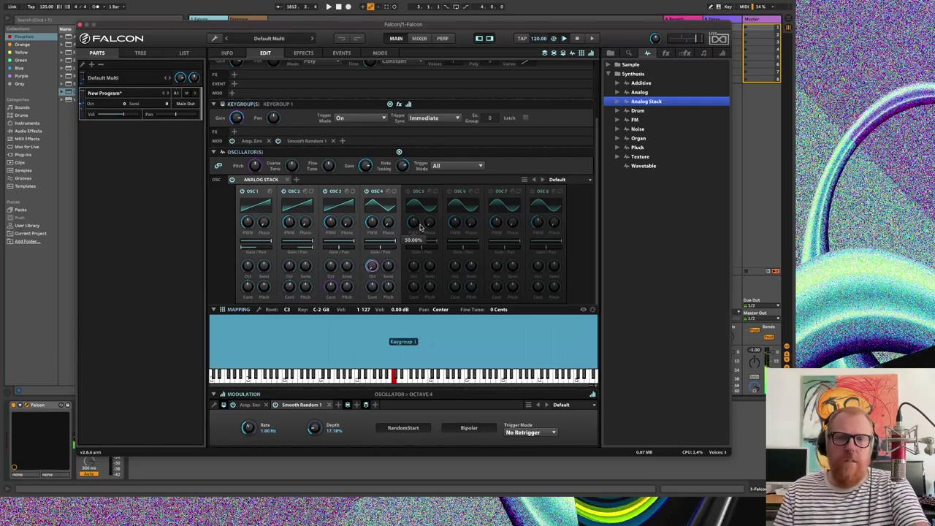
- Audition a square waveform on oscillator 4 and settle on a sine waveform
left_click(379, 208)
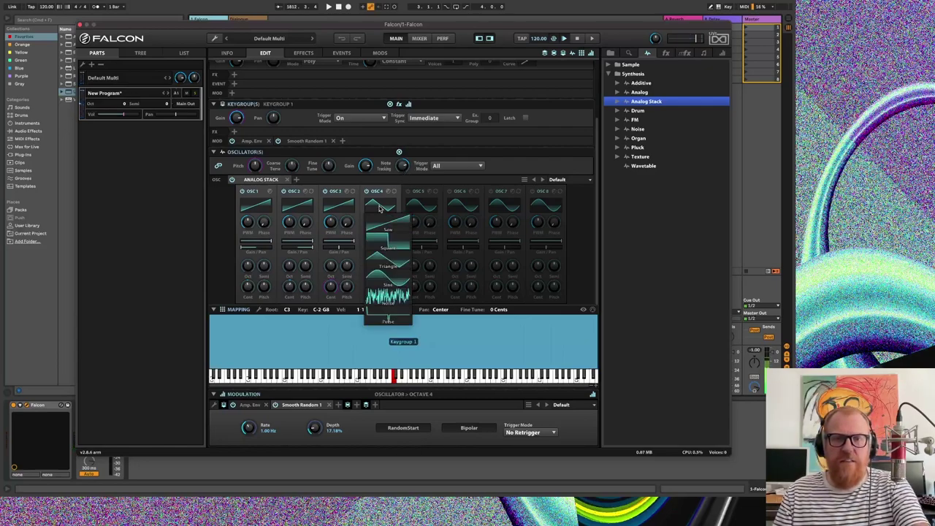
left_click(395, 246)
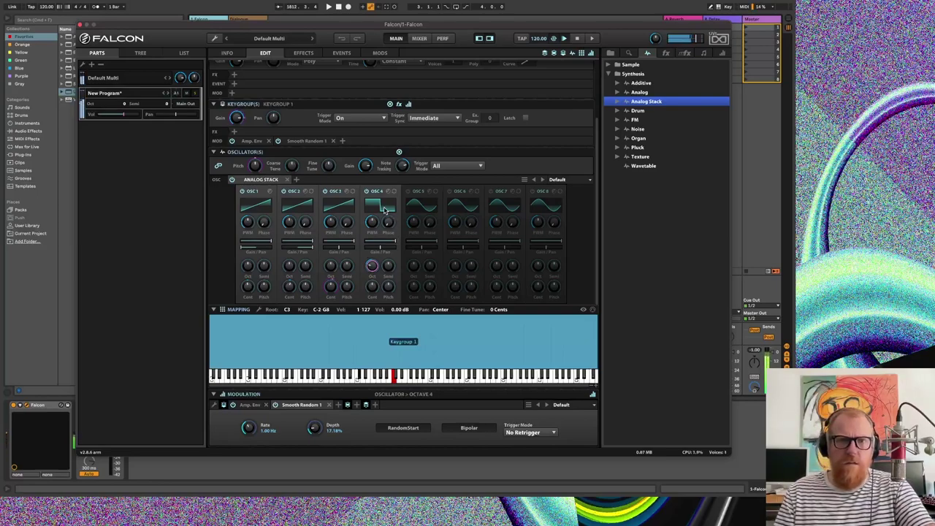
left_click(385, 210)
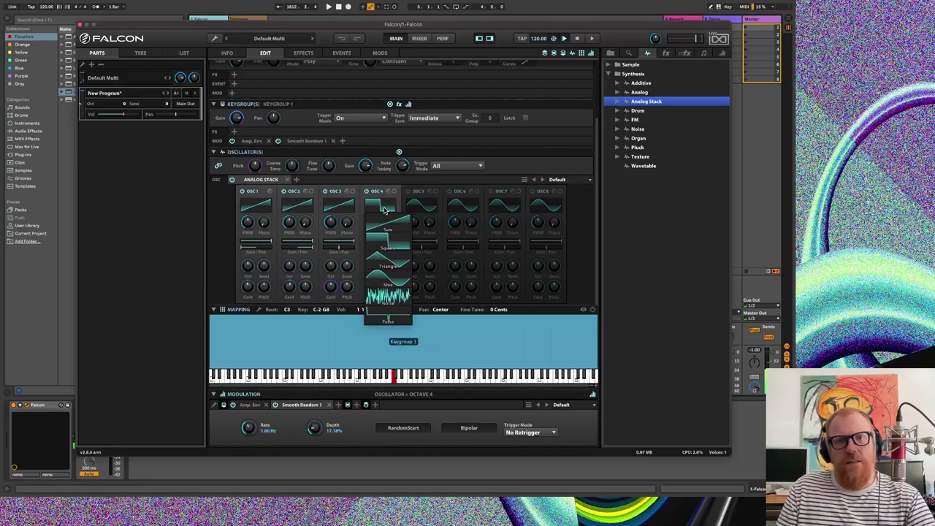
left_click(399, 283)
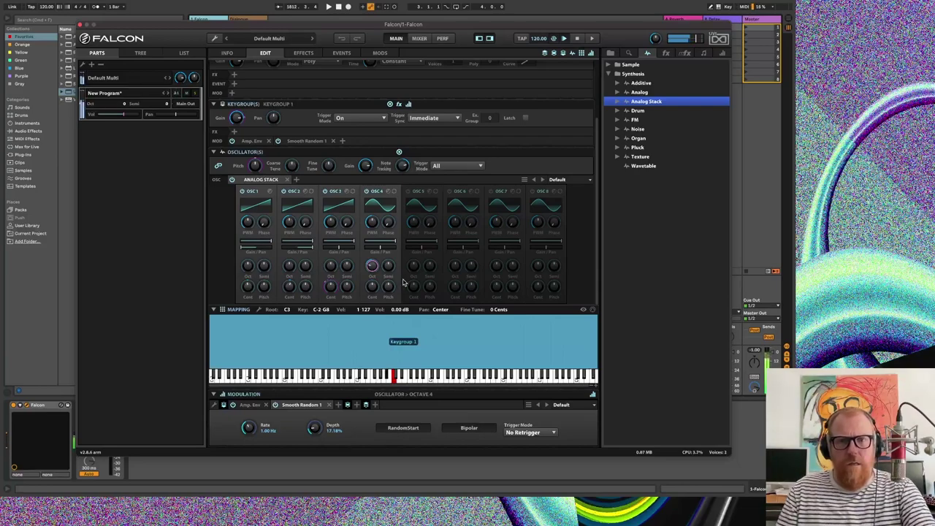
- Reduce the gain of oscillator 4 to about -2.7 dB
mouse_move(390, 245)
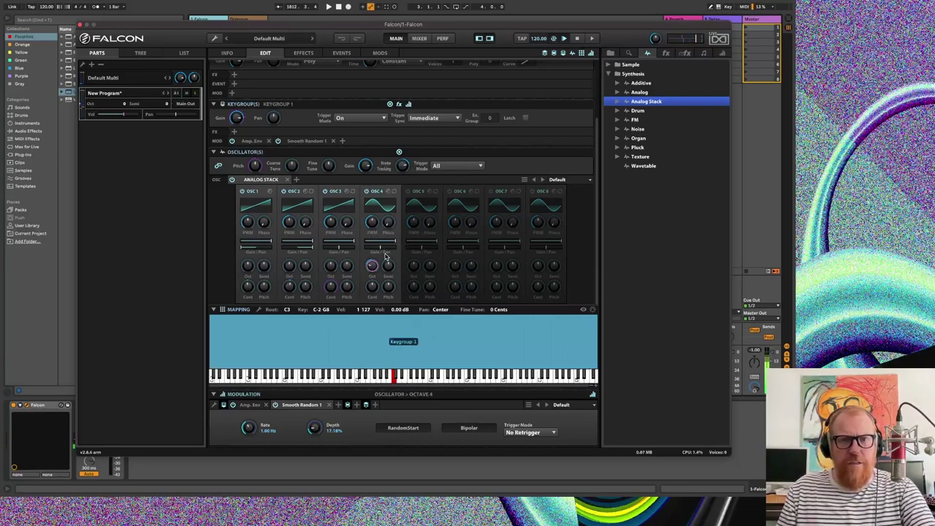
left_click_drag(391, 244, 388, 246)
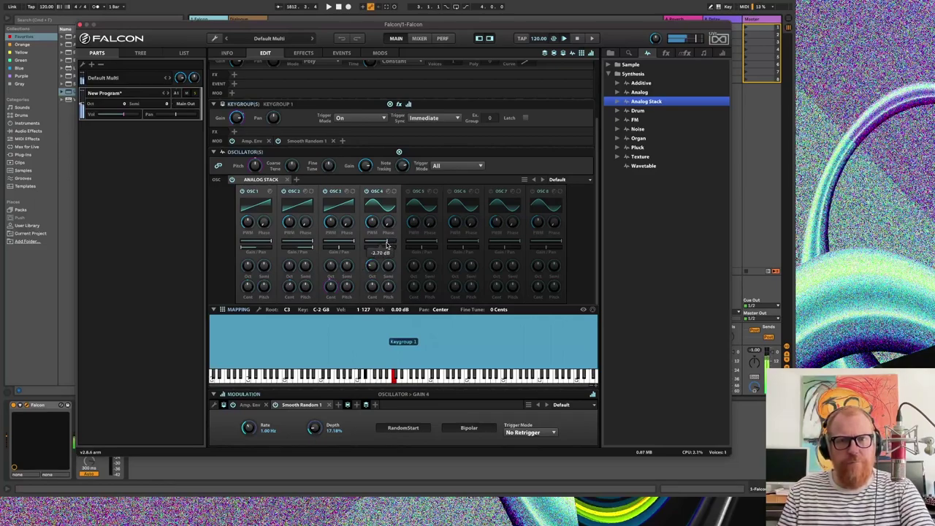
mouse_move(414, 220)
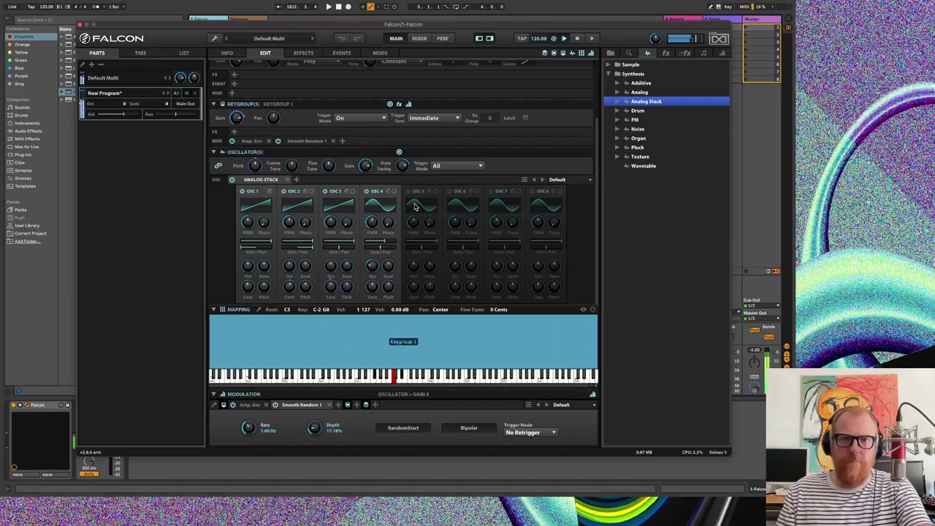
- Enable oscillator 5 with a saw waveform and tune it up 5 semitones
left_click(408, 192)
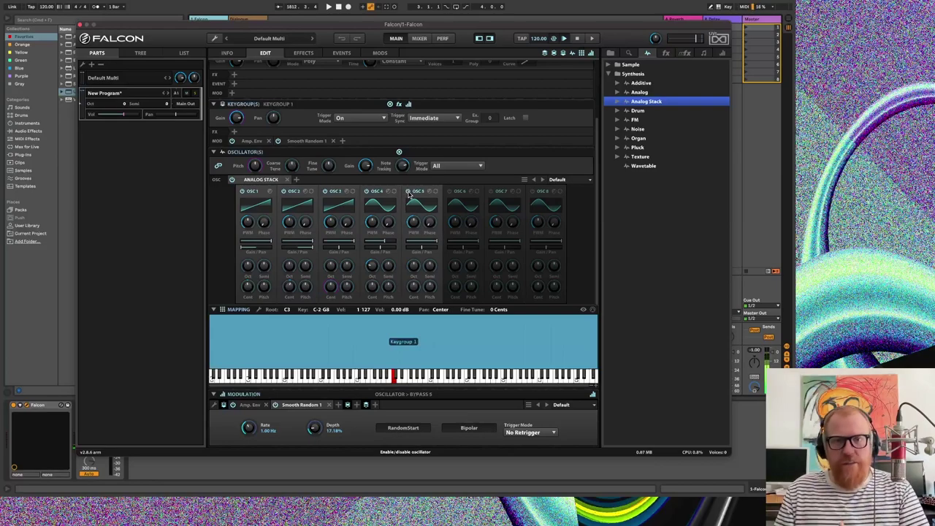
left_click(413, 204)
left_click(441, 231)
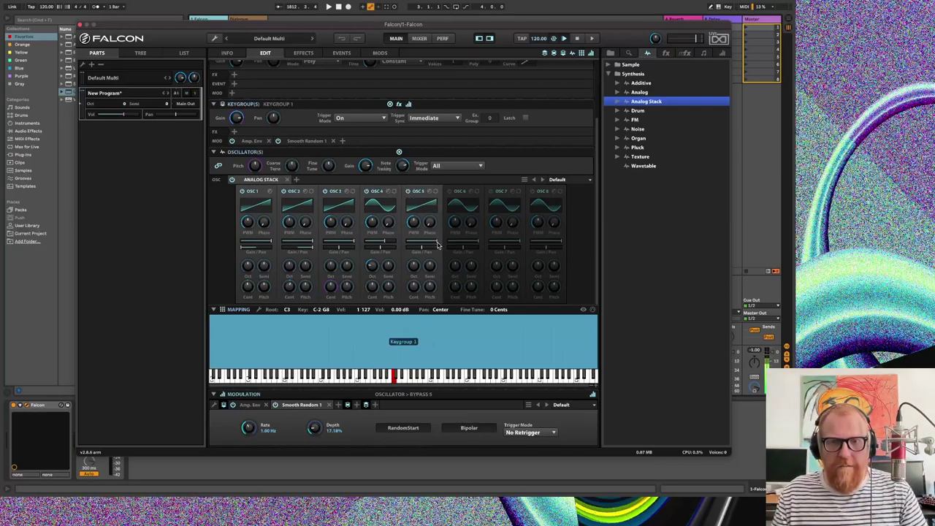
left_click_drag(434, 270, 436, 243)
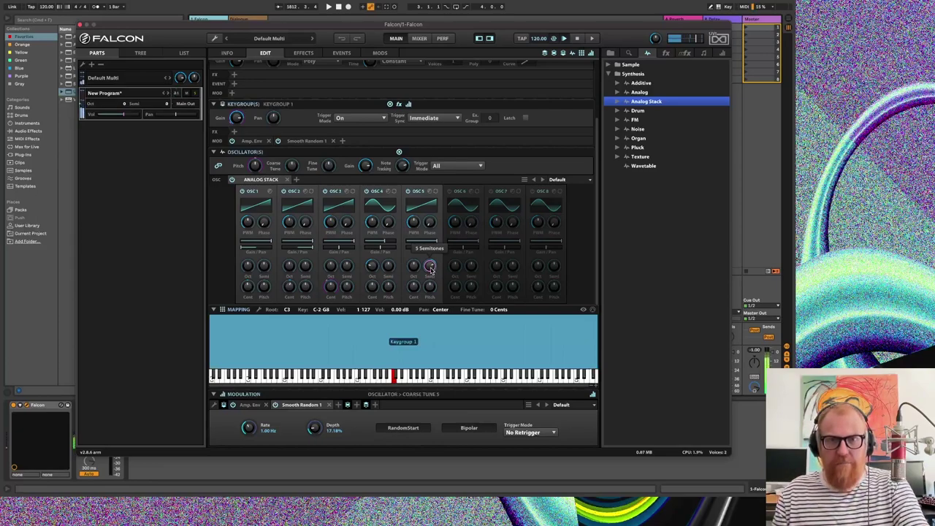
left_click_drag(431, 267, 432, 263)
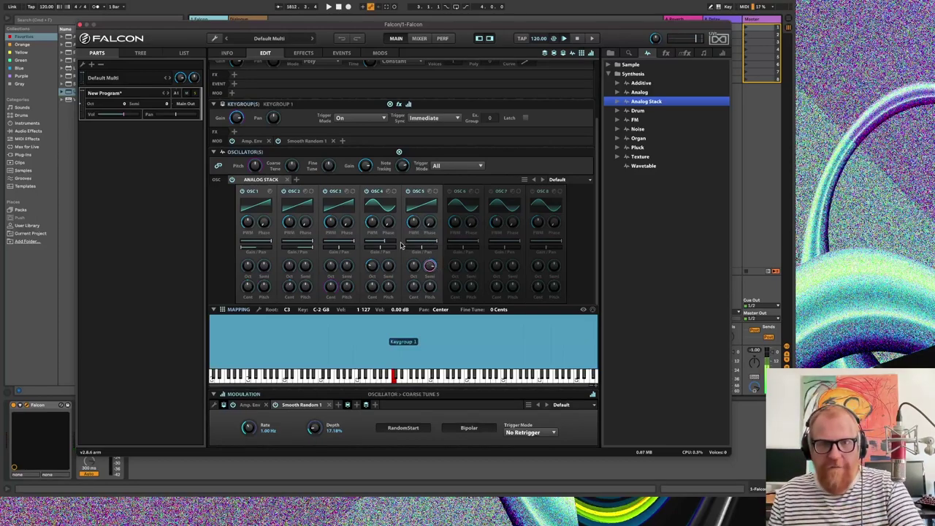
- Try oscillator 5 at different gain levels and settle on about -5.3 dB
mouse_move(434, 243)
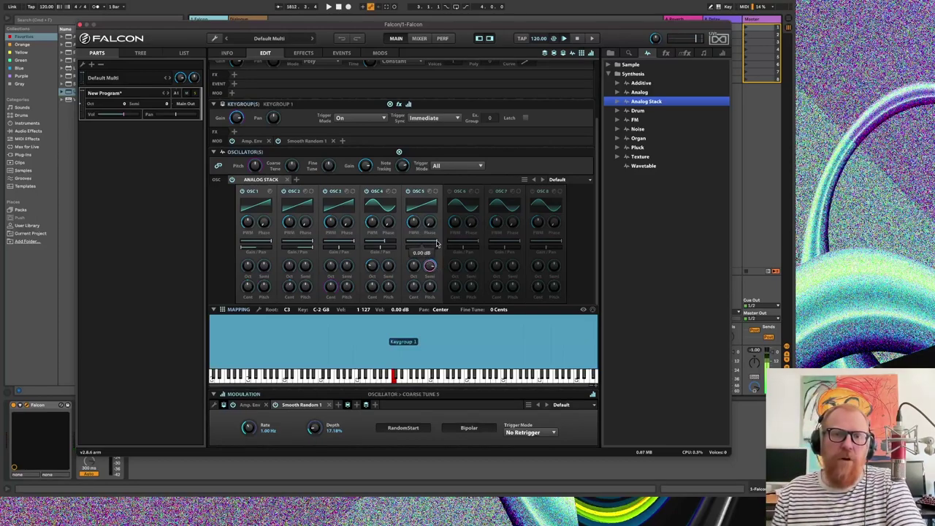
left_click(437, 243)
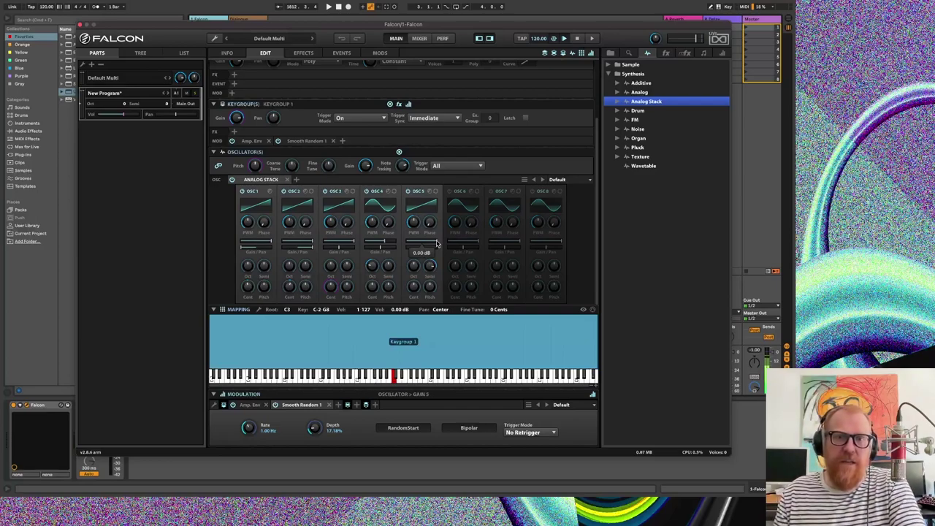
left_click_drag(437, 243, 419, 245)
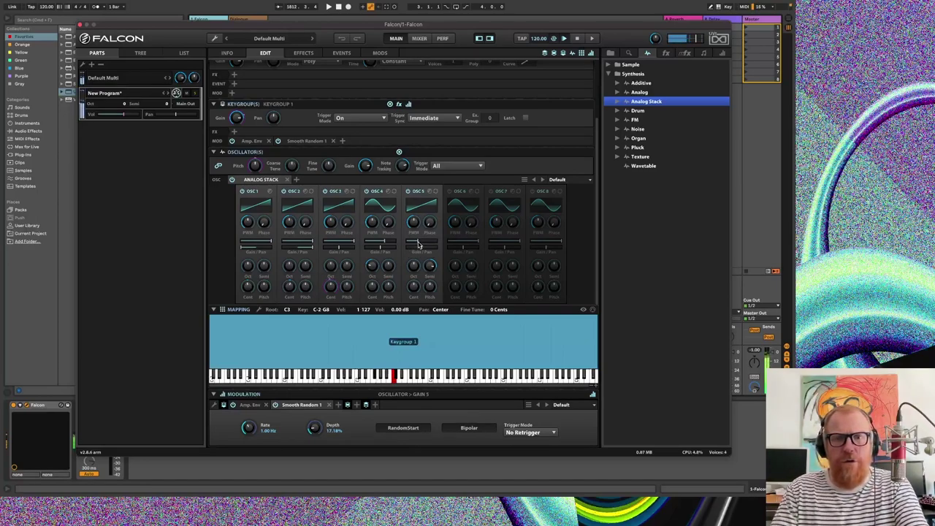
left_click_drag(419, 245, 417, 247)
left_click(431, 276)
left_click_drag(431, 278, 432, 289)
left_click_drag(416, 244, 414, 244)
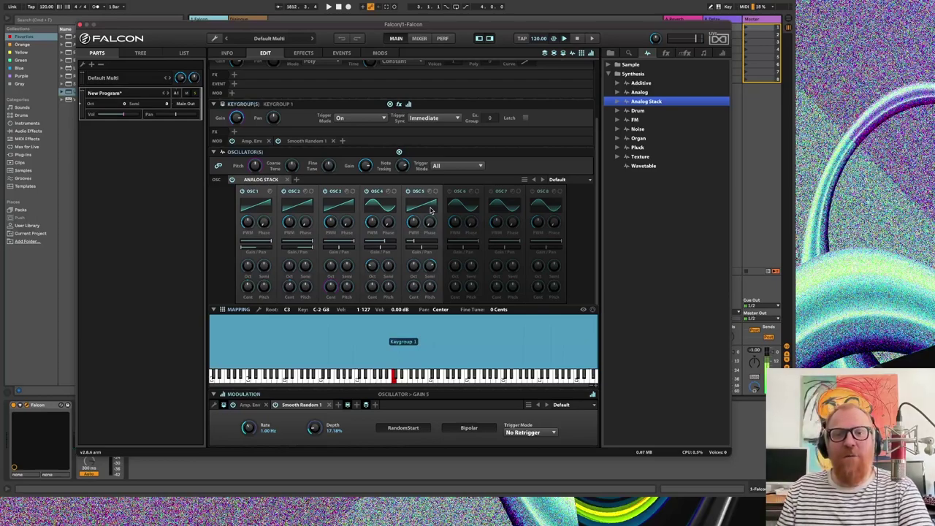
mouse_move(420, 228)
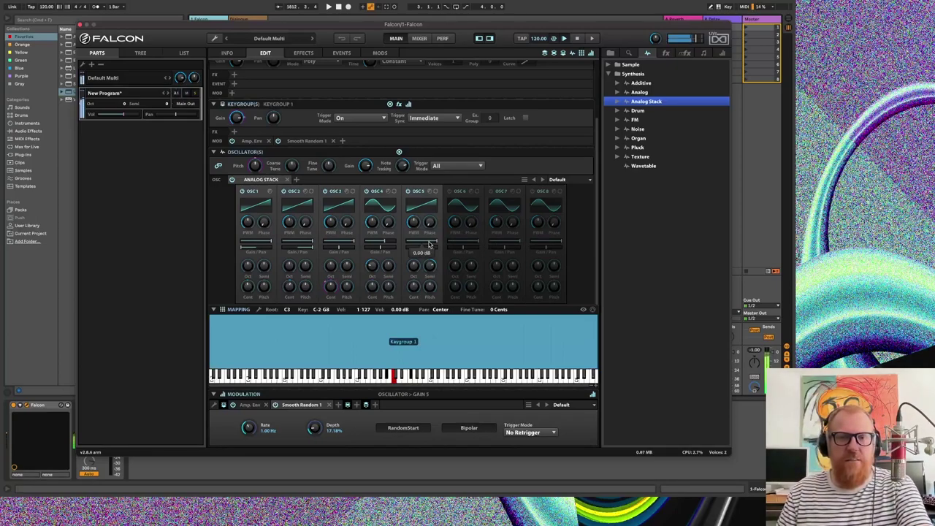
mouse_move(424, 247)
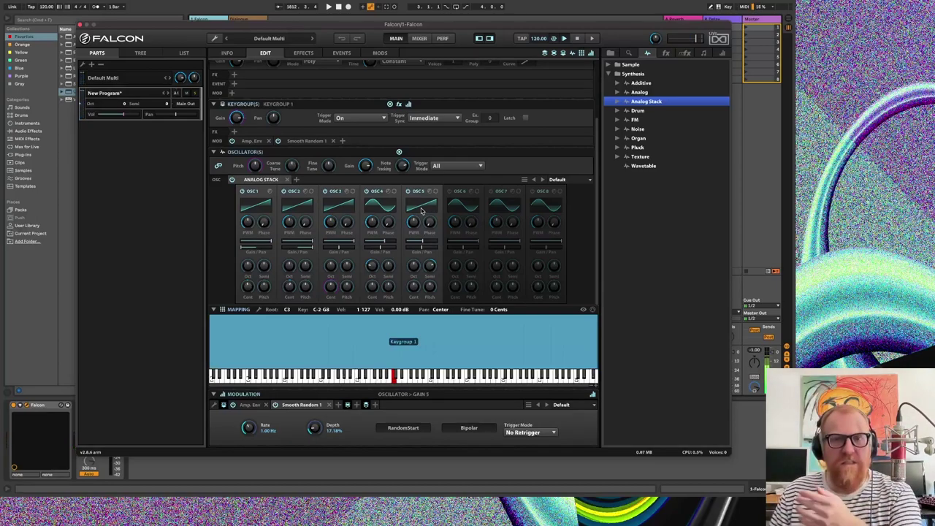
- Set oscillator 5's coarse tuning to 0 semitones and change its waveform to square
left_click(432, 263)
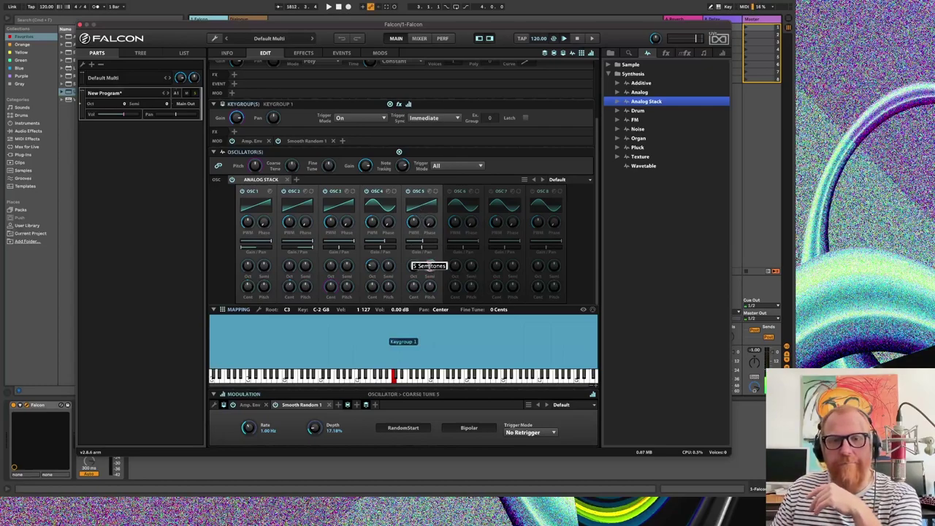
left_click_drag(434, 254, 429, 293)
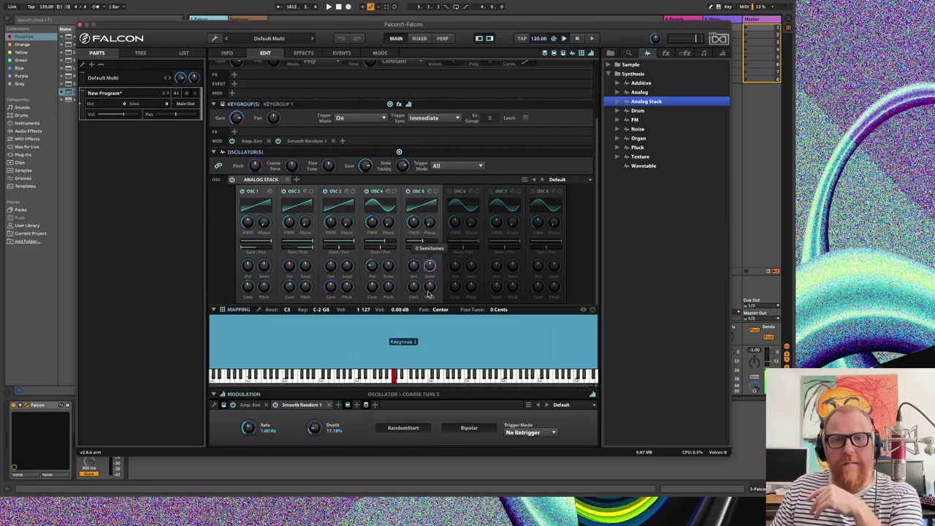
left_click(419, 244)
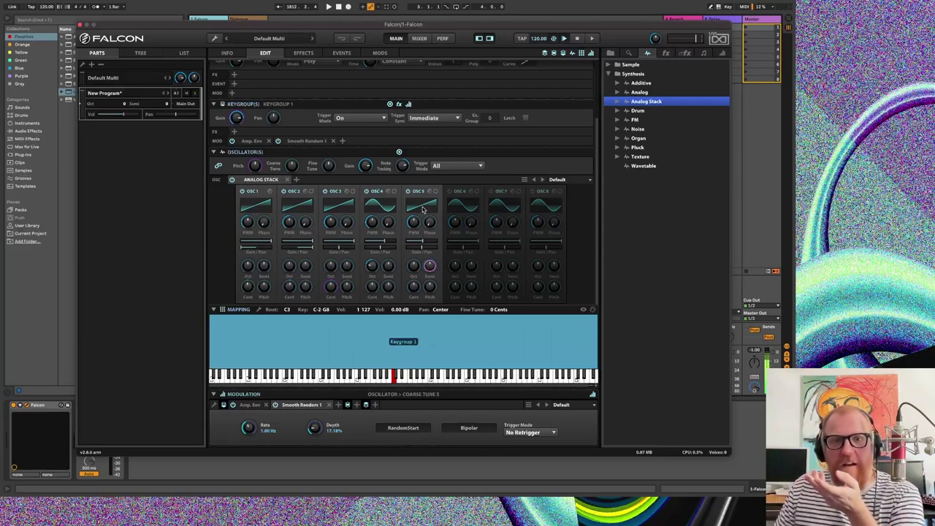
left_click(423, 210)
left_click(434, 245)
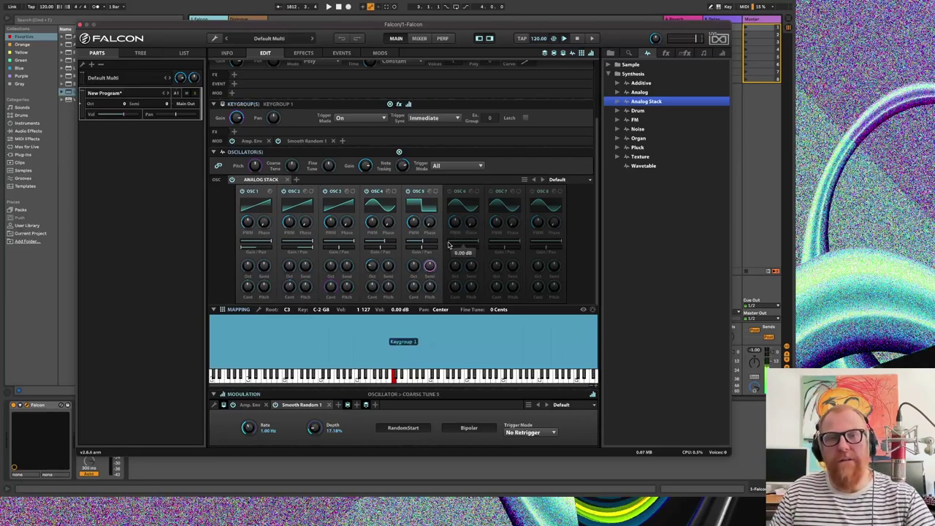
- Modulate oscillator 5's pulse width with a new keygroup LFO
mouse_move(426, 249)
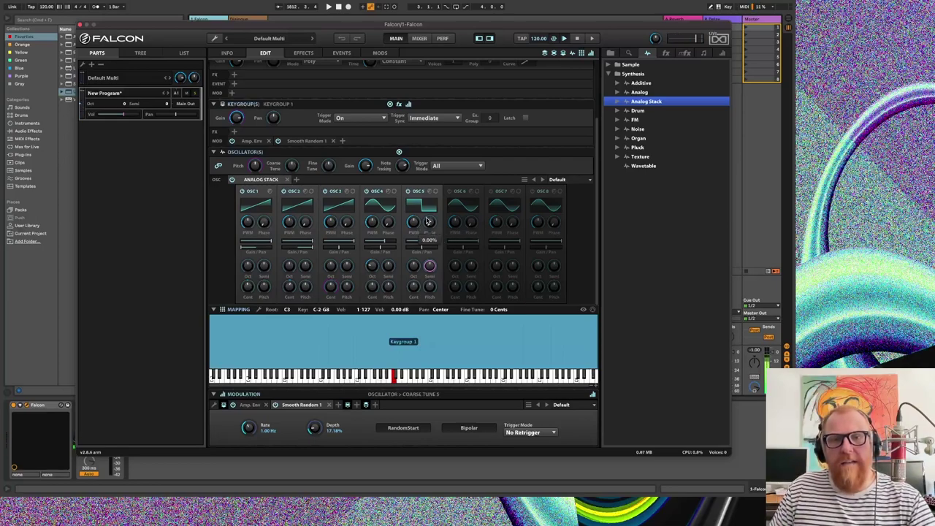
right_click(413, 225)
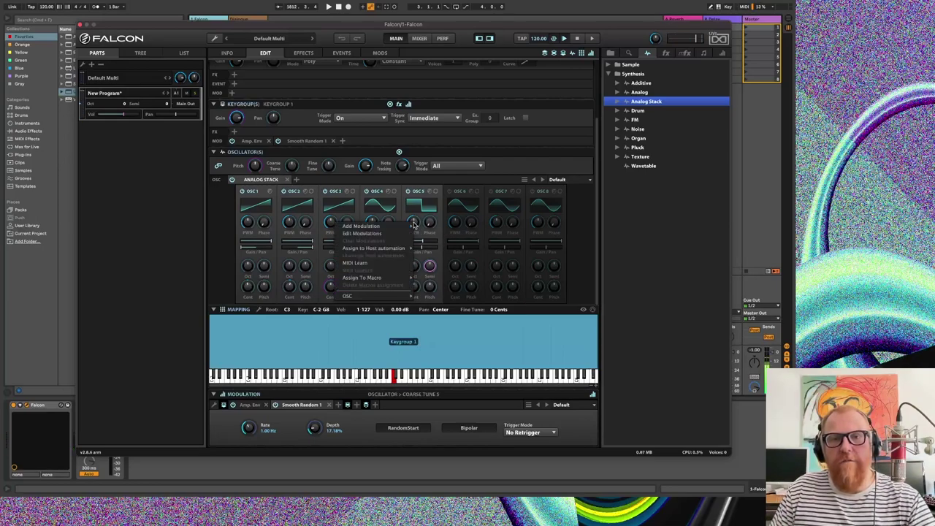
mouse_move(453, 362)
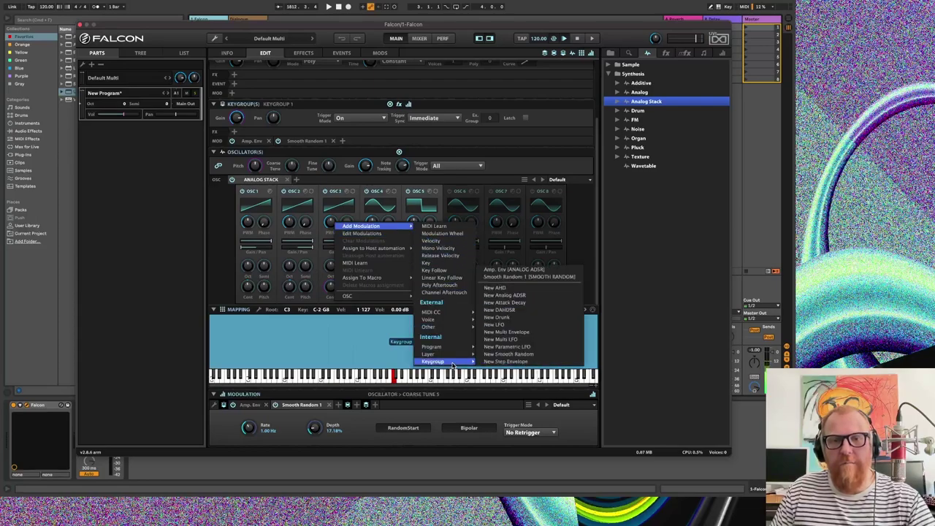
left_click(504, 324)
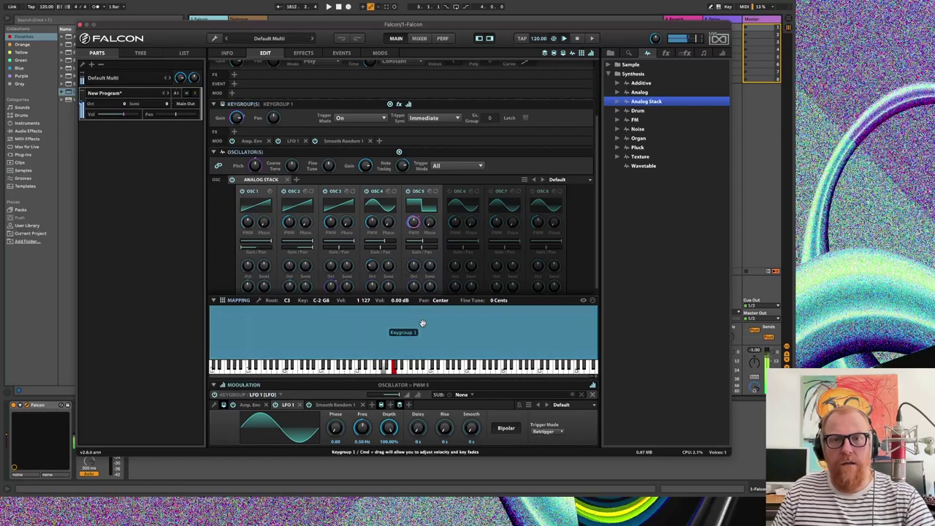
- Try an LFO depth of about 38% and set it back to 100%
left_click_drag(399, 426, 391, 429)
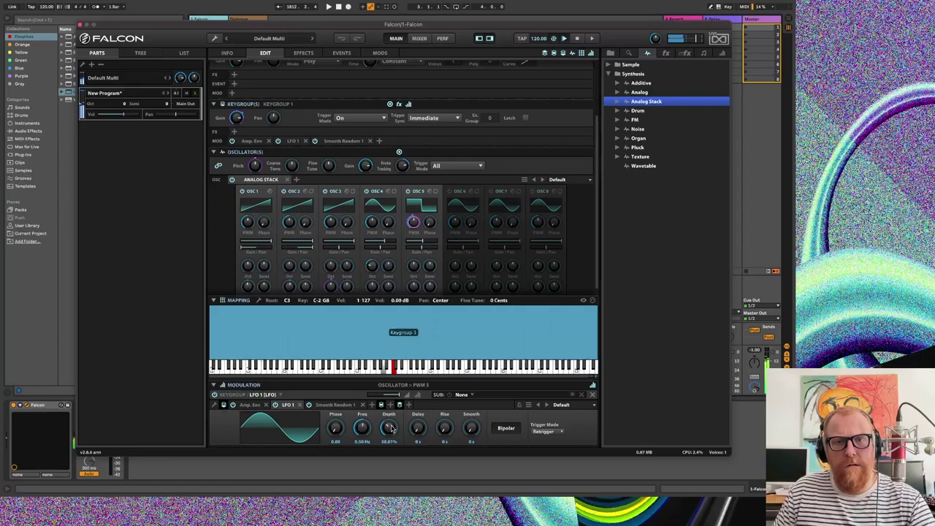
double_click(390, 429)
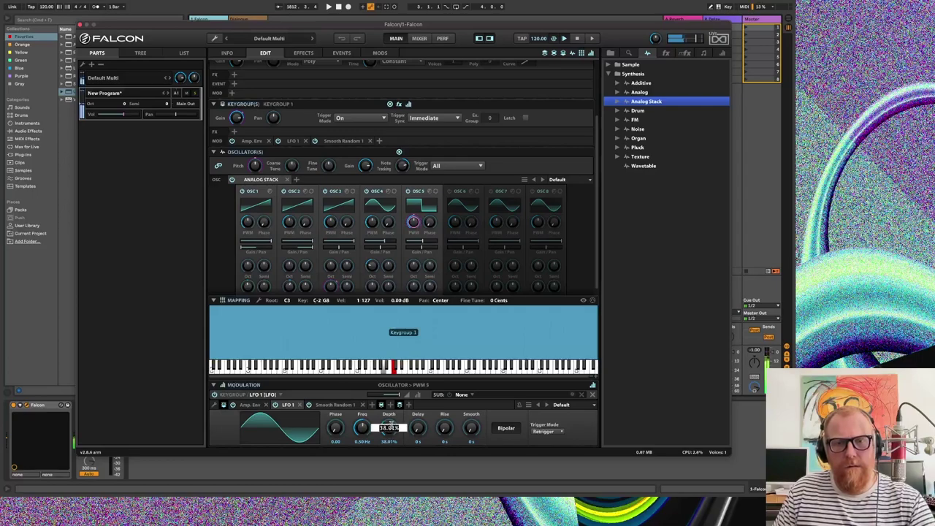
type("100")
key("Return")
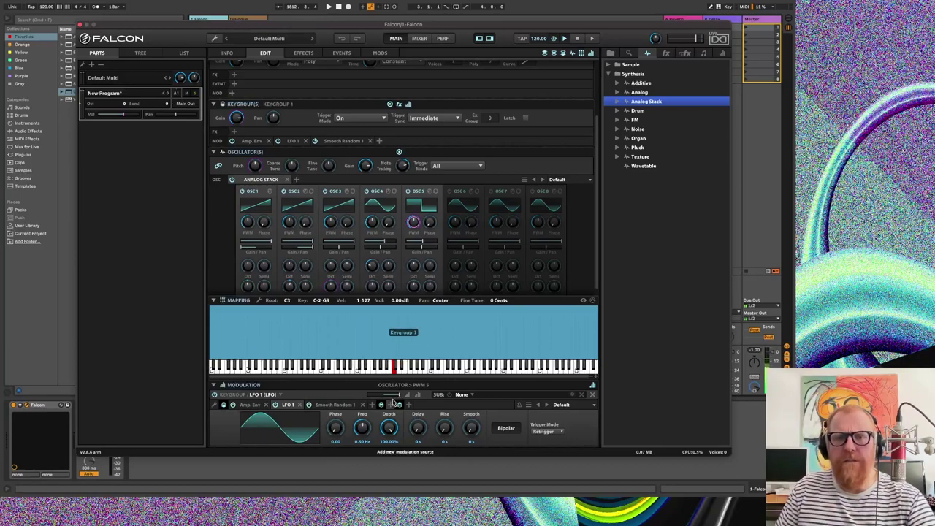
- Check the Smooth Random and amp envelope modulators, and set LFO 1's modulation ratio on oscillator 5's pulse width to 0.5
left_click(336, 405)
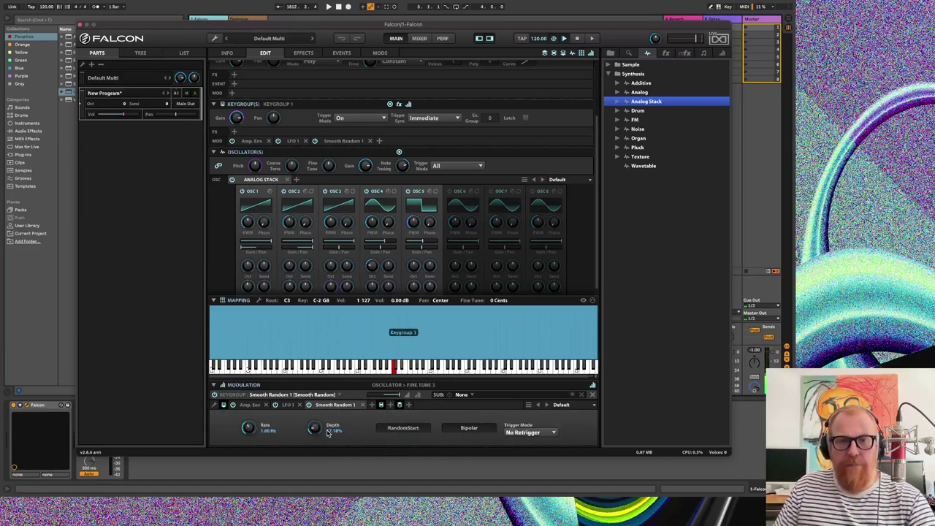
left_click(250, 405)
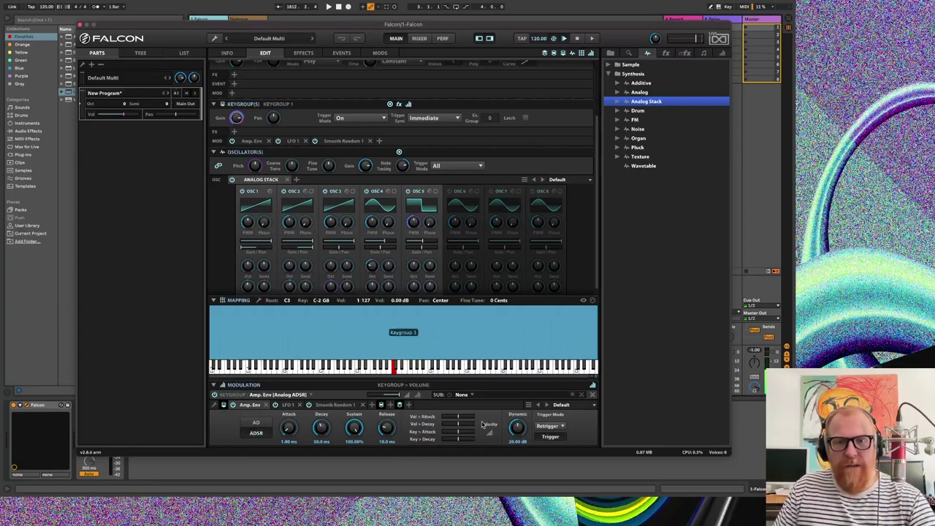
mouse_move(391, 399)
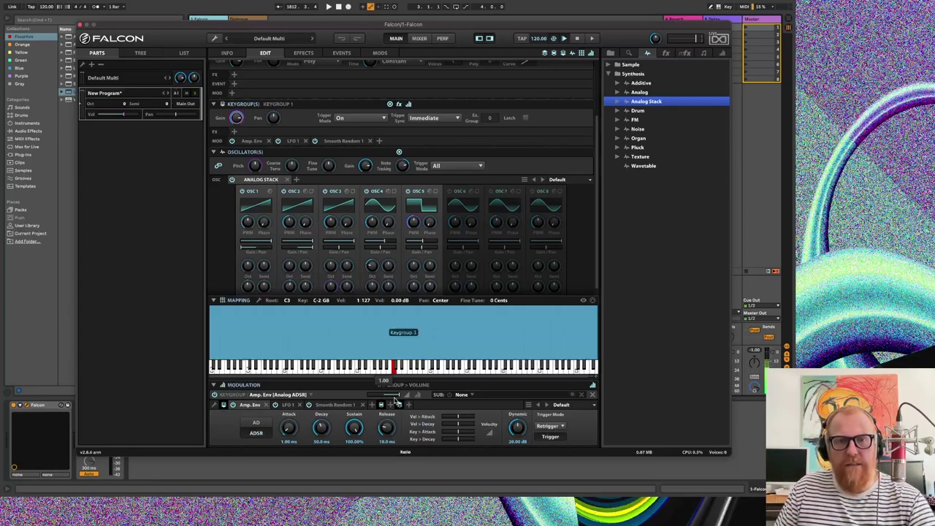
left_click(288, 405)
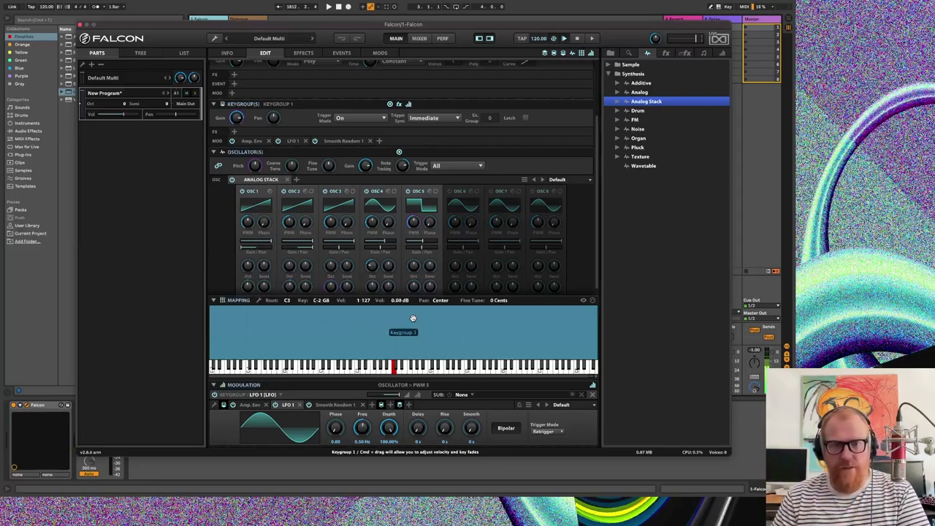
double_click(397, 395)
type("0.5")
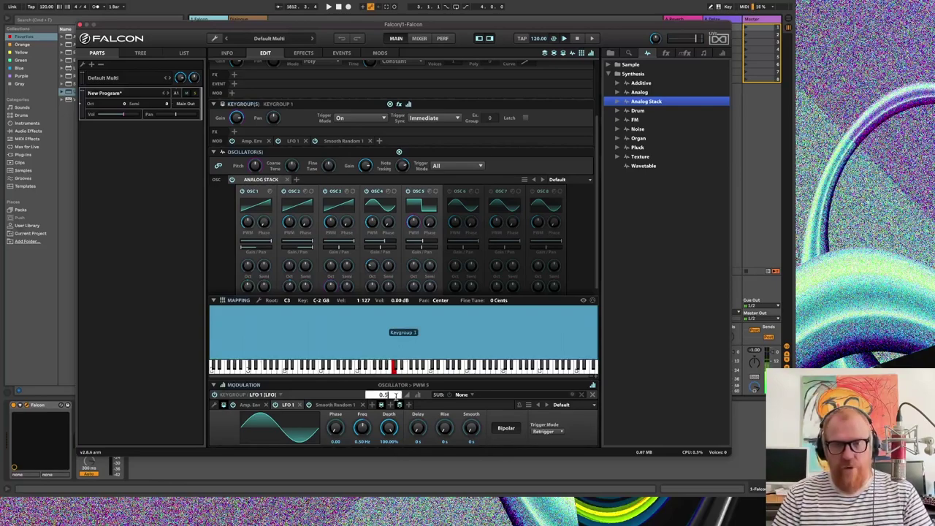
key("Return")
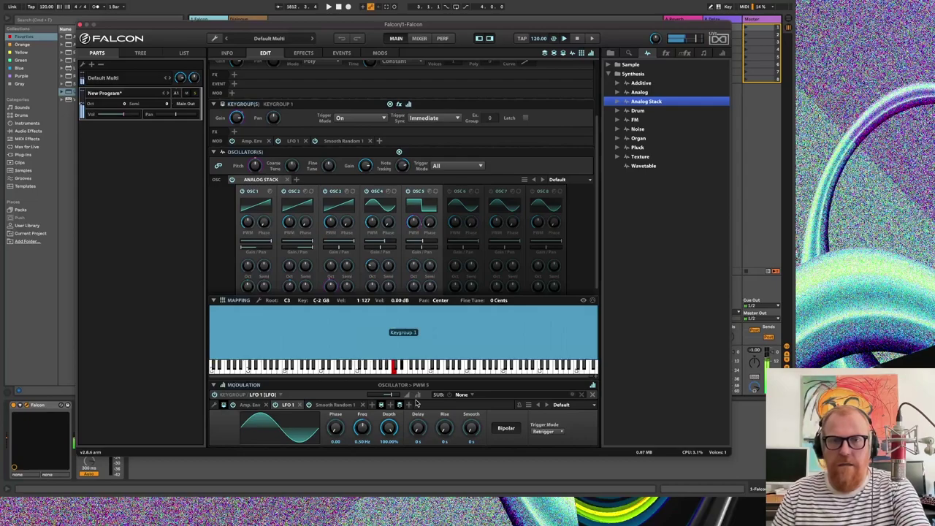
- Set LFO 1's trigger mode to No Retrigger and lower its frequency to 0.08 Hz
left_click(546, 432)
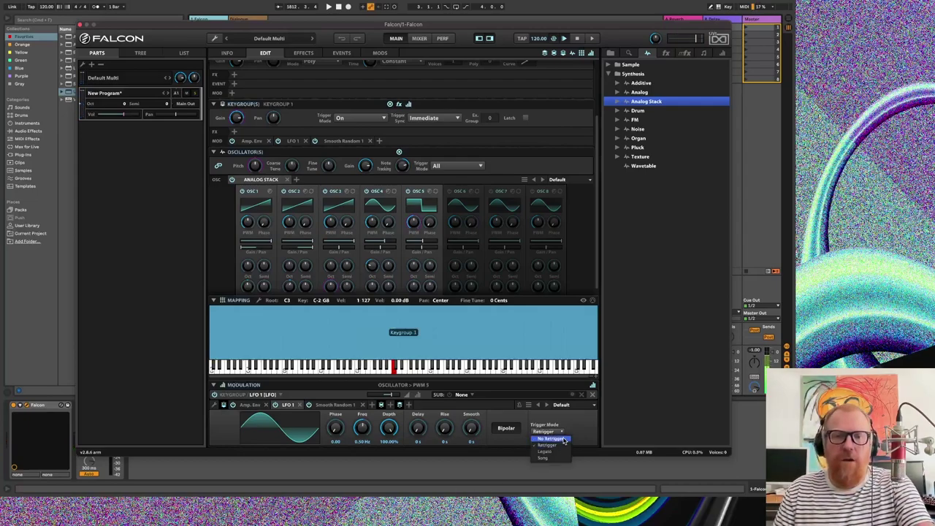
left_click(563, 439)
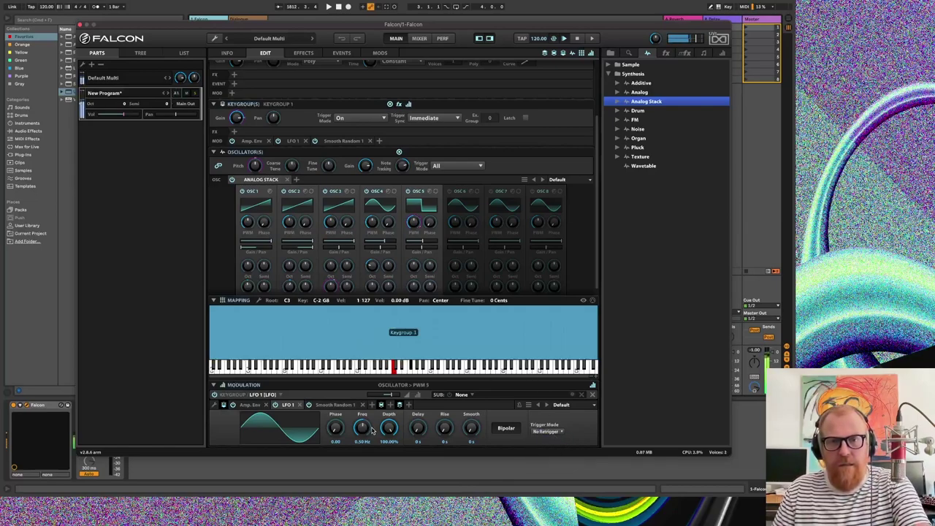
left_click_drag(366, 432, 362, 455)
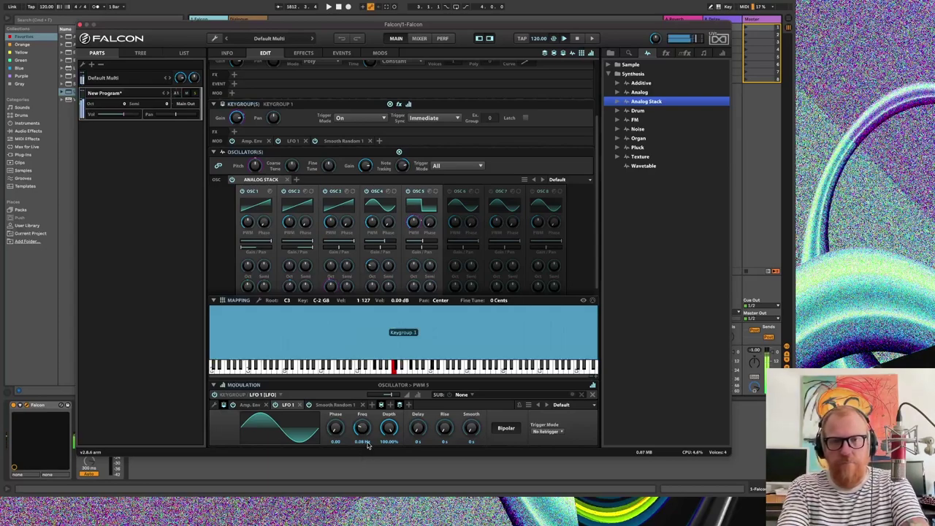
- Raise the gain of oscillator 5 for the pulse-width-modulated square
mouse_move(431, 222)
mouse_move(425, 243)
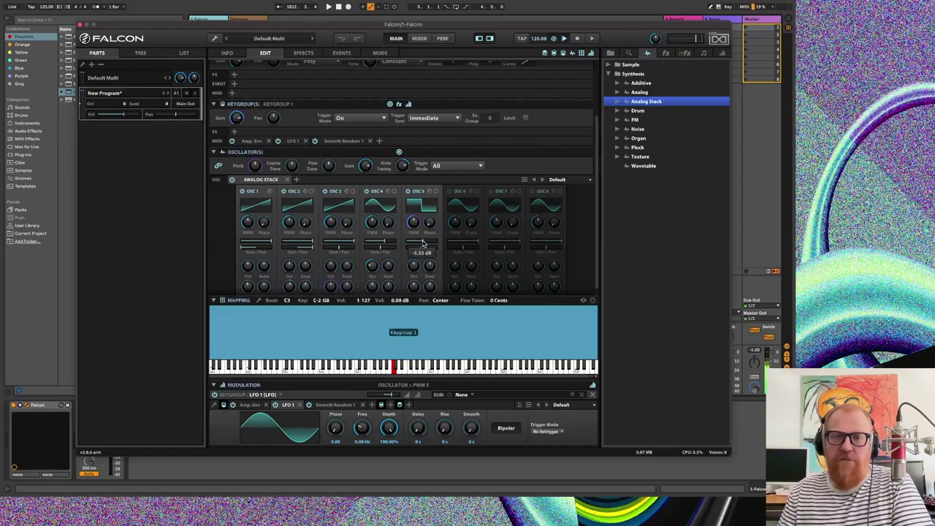
left_click_drag(422, 244, 432, 245)
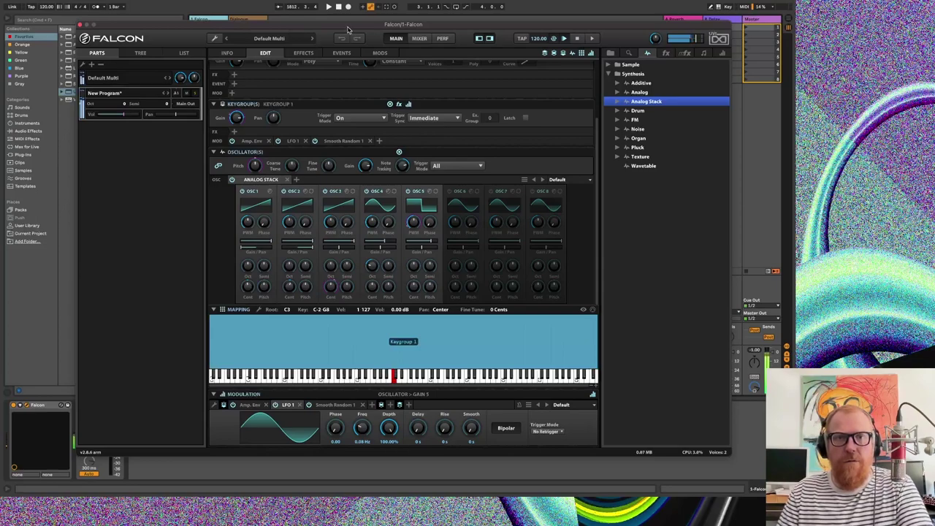
- Move the Falcon window aside, select the Falcon track's first clip slot in Live, and move the plug-in window back
left_click_drag(326, 27, 541, 23)
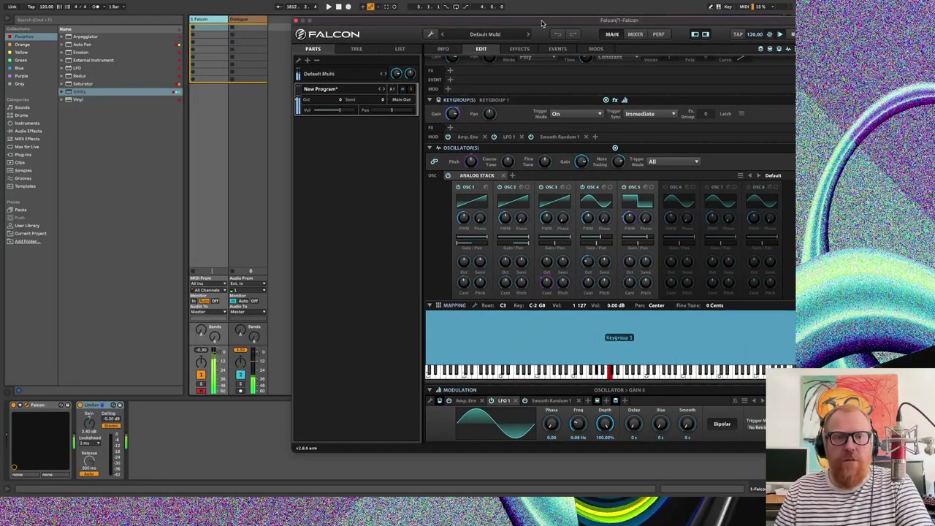
left_click(210, 26)
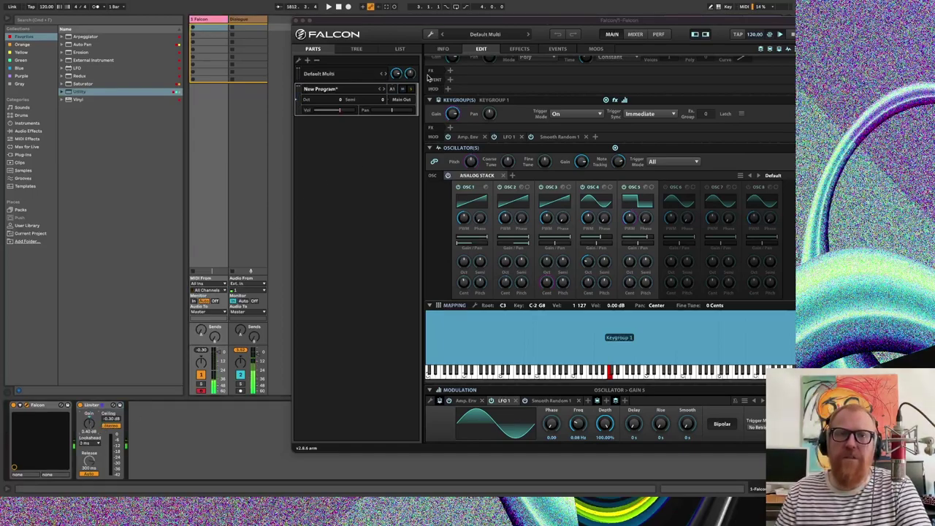
left_click_drag(496, 20, 256, 19)
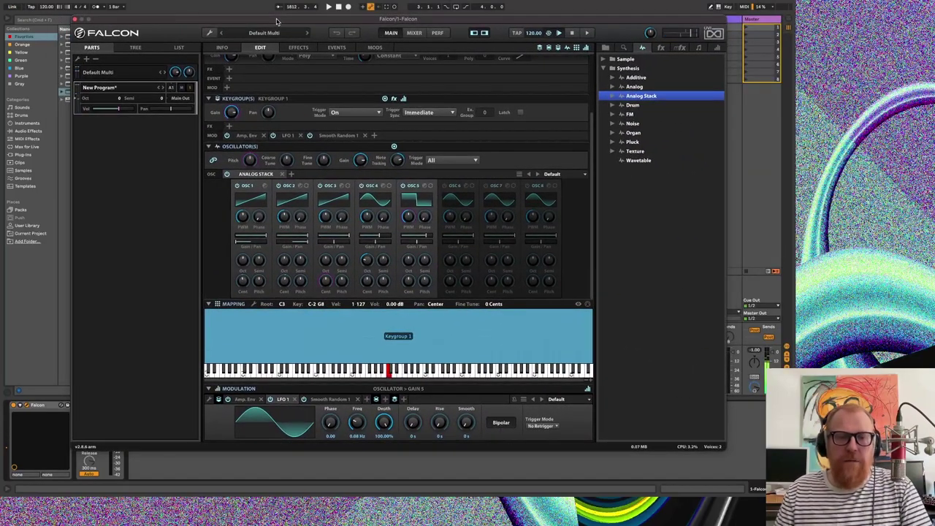
- Enable oscillators 6 and 7 in the Analog Stack and set both waveforms to saw
left_click_drag(356, 20, 353, 17)
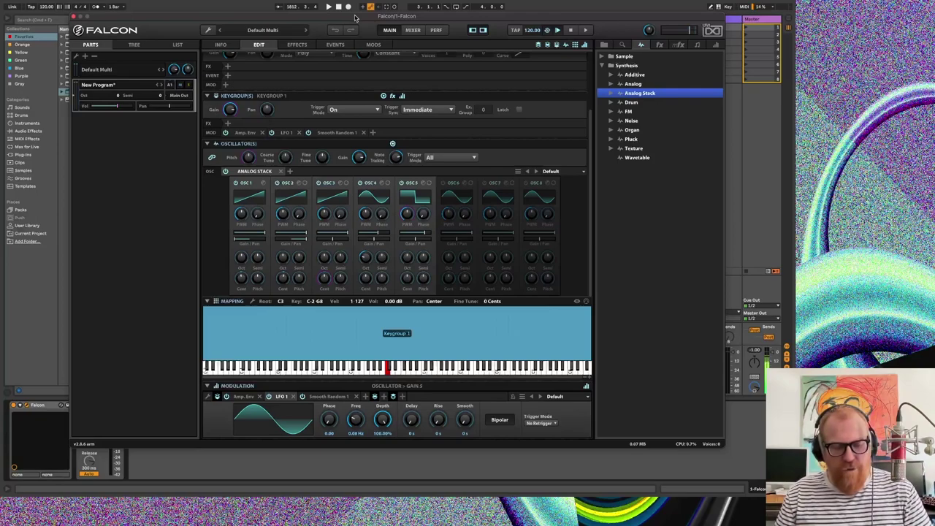
left_click(443, 183)
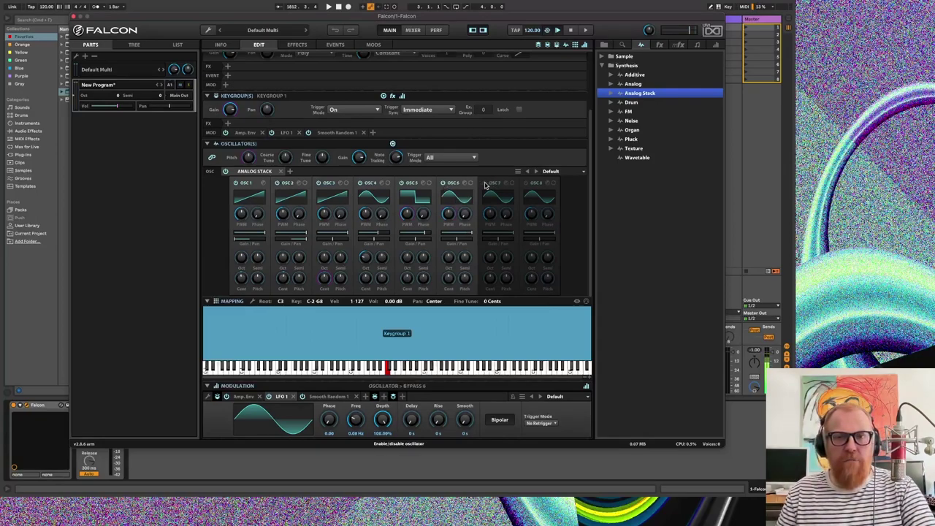
left_click(486, 183)
left_click(467, 200)
left_click(469, 214)
left_click(503, 201)
left_click(501, 219)
- Pan oscillators 6 and 7 to opposite sides and slightly detune each with its cent control
left_click_drag(453, 242, 503, 244)
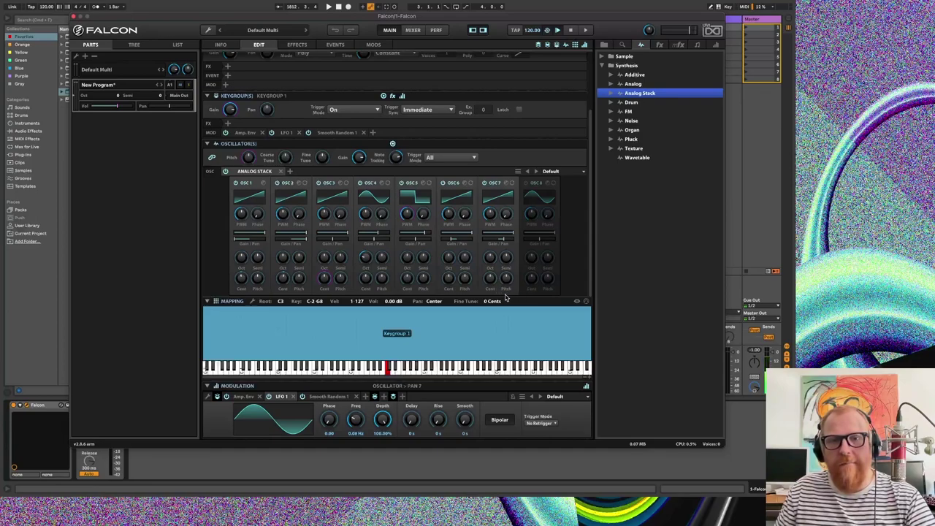
left_click_drag(451, 278, 451, 282)
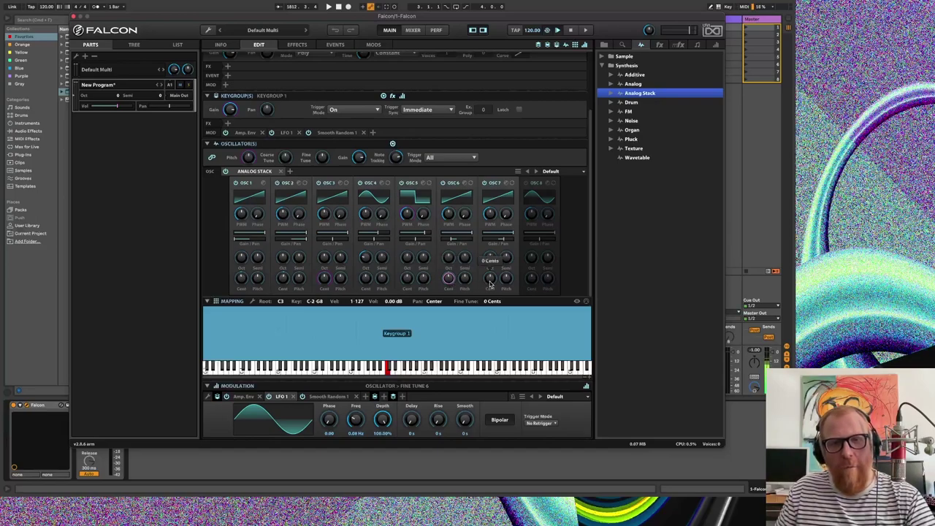
left_click_drag(490, 284, 490, 280)
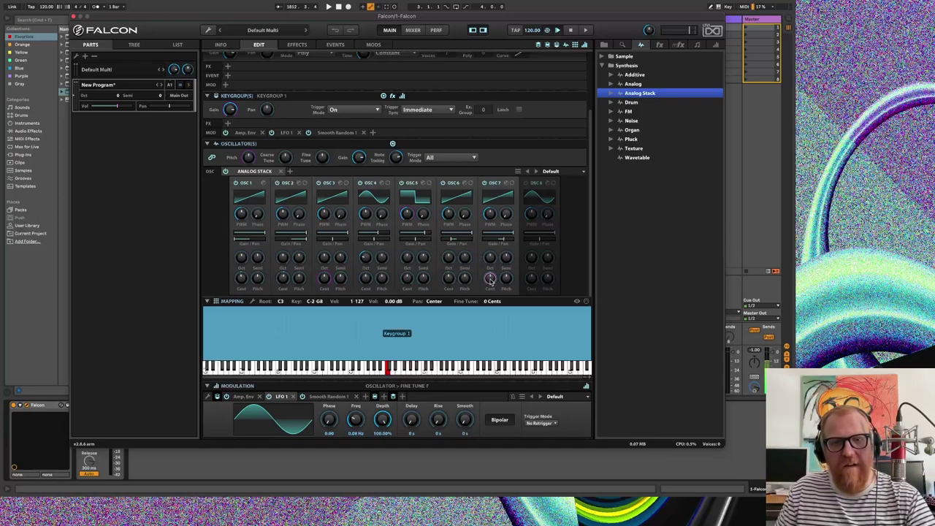
- Set the gain of oscillators 6 and 7 to -5 dB
left_click_drag(449, 235, 459, 235)
double_click(458, 235)
key("Return")
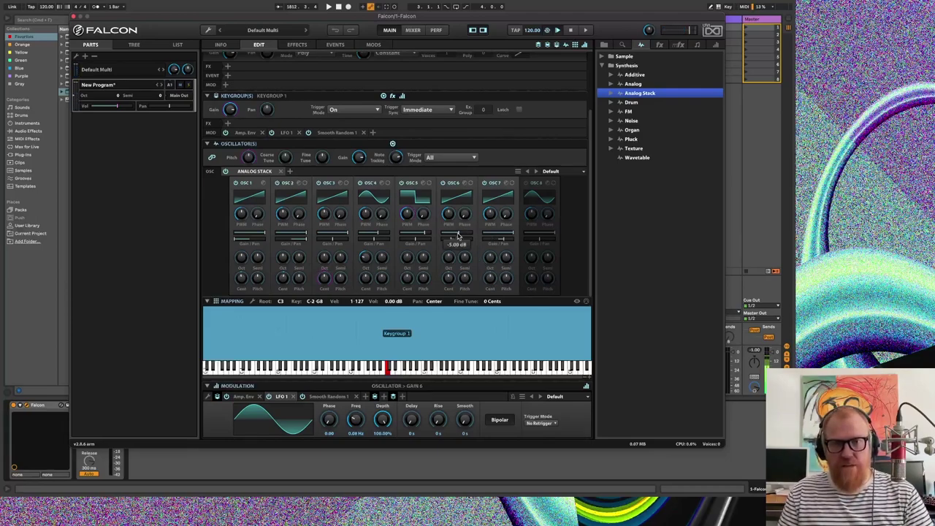
double_click(510, 235)
type("-5")
key("Return")
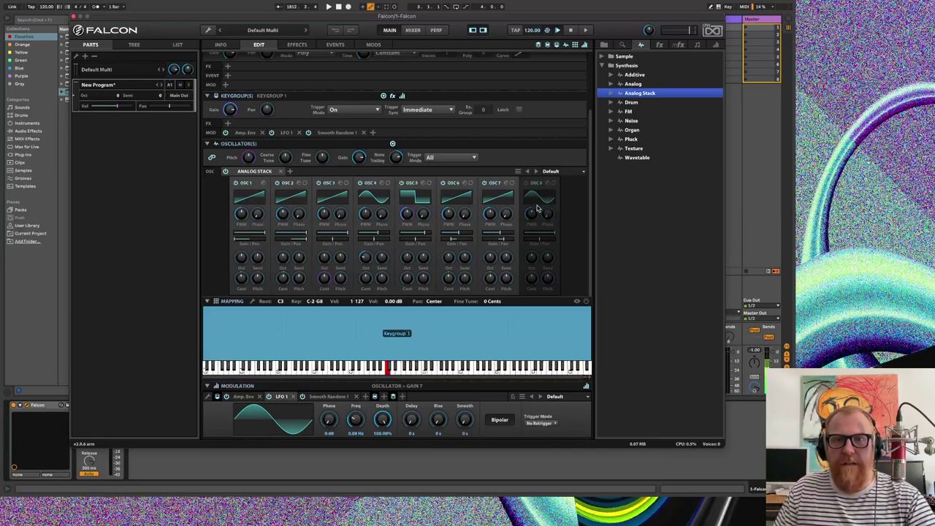
- Enable oscillator 8, set its waveform to saw and its octave to 1
left_click(526, 184)
left_click(532, 192)
left_click(551, 206)
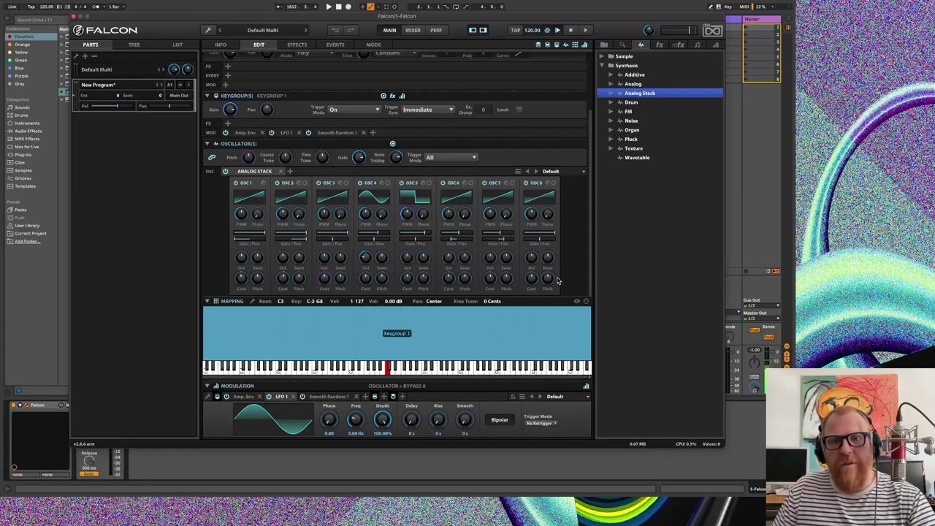
left_click(532, 257)
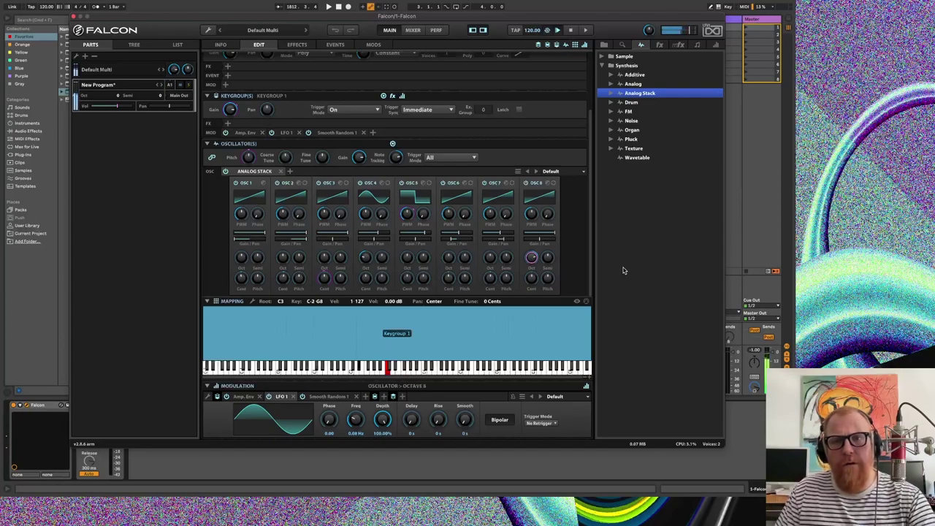
mouse_move(544, 282)
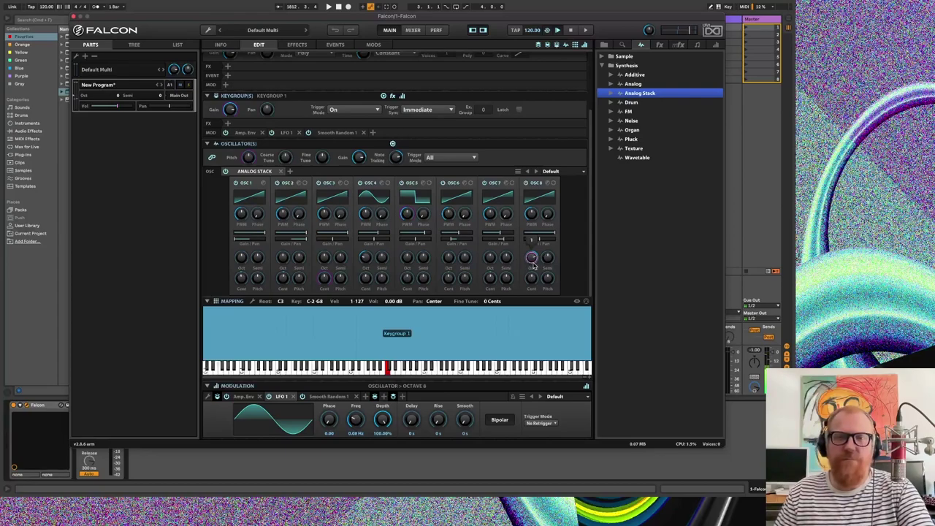
double_click(533, 258)
type("1")
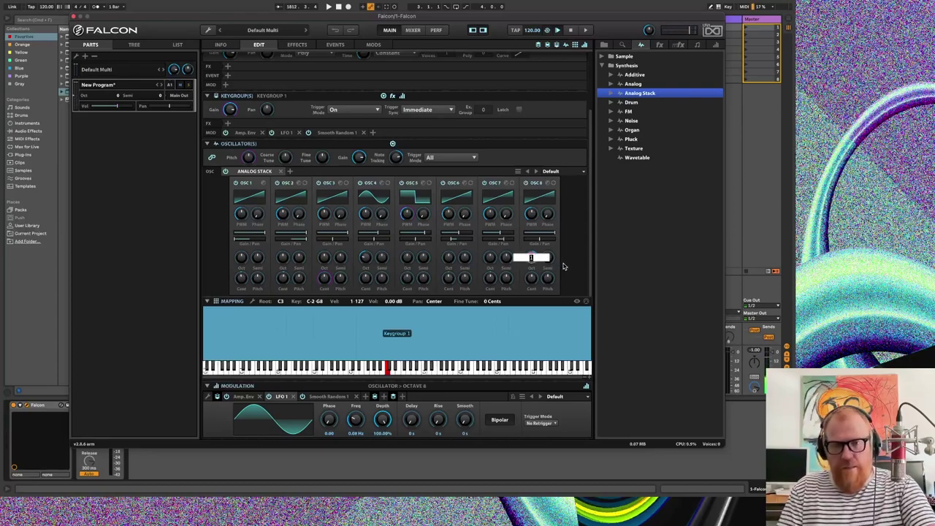
key("Return")
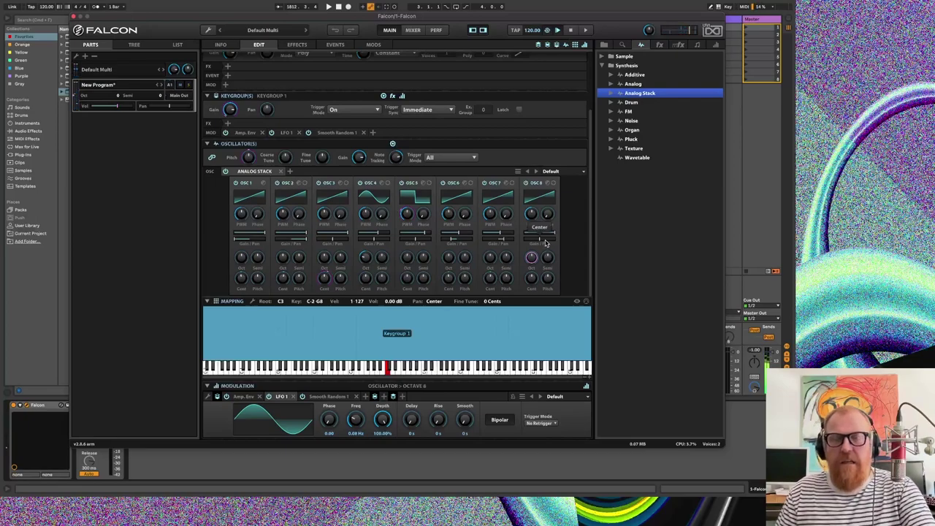
- Raise oscillator 8's start phase and modulate its fine tune with a new keygroup LFO
mouse_move(549, 218)
left_click_drag(549, 218, 558, 179)
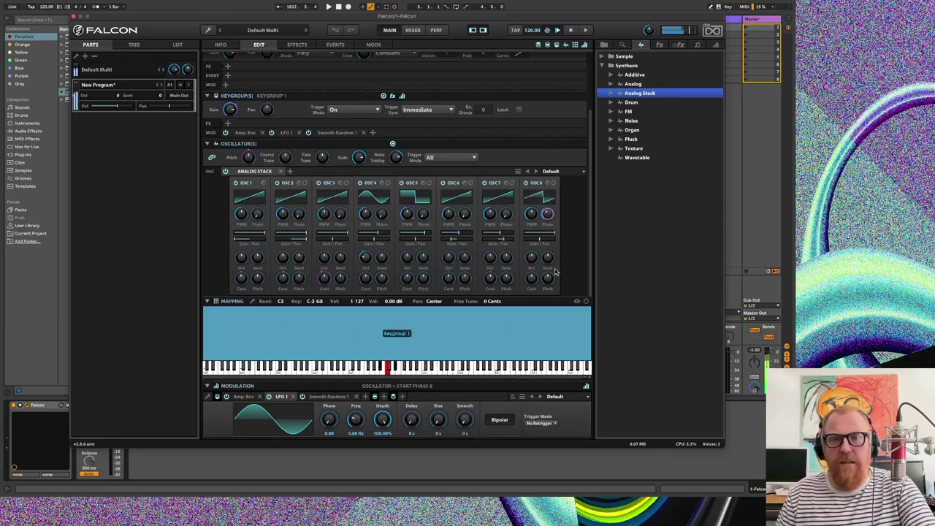
right_click(531, 279)
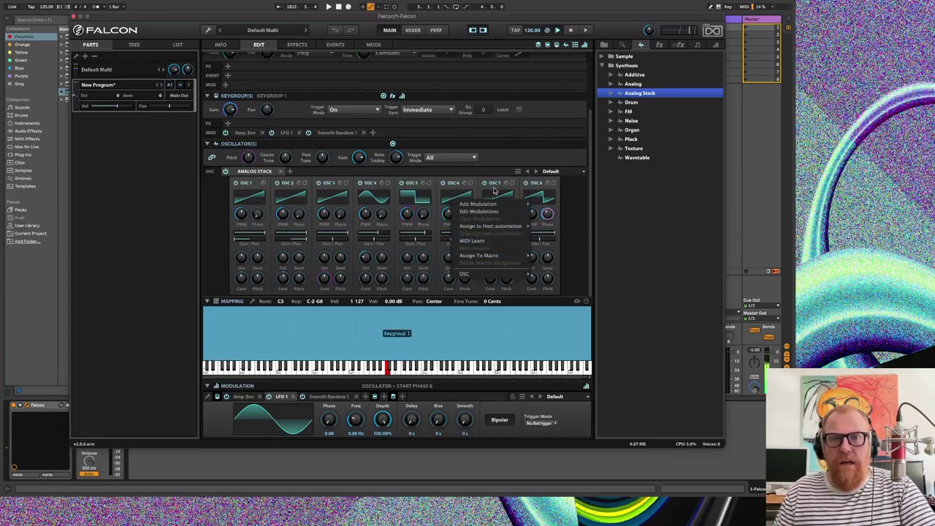
mouse_move(504, 204)
mouse_move(544, 342)
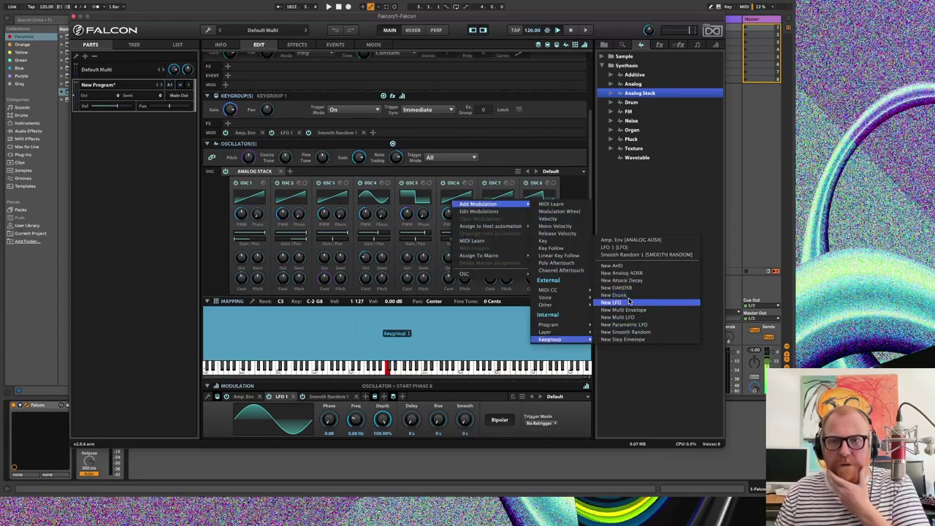
left_click(629, 304)
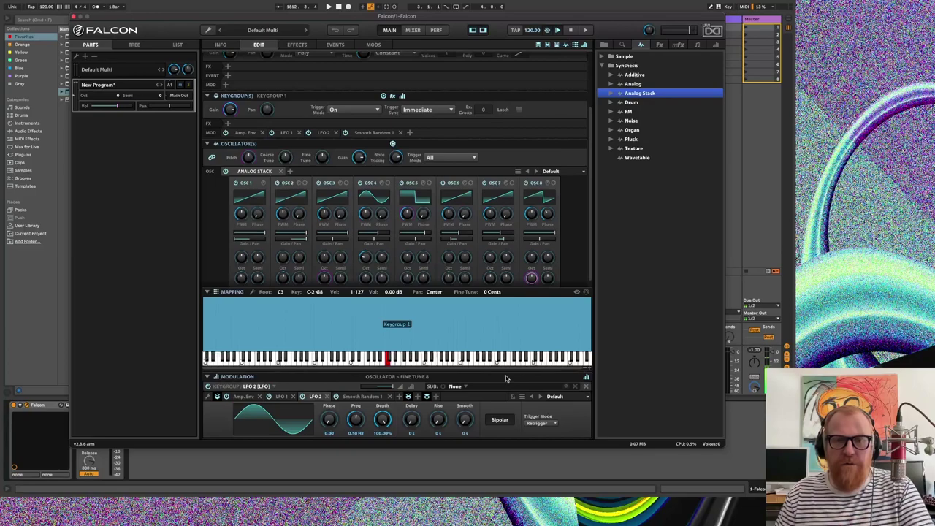
- Set LFO 2 to No Retrigger, with a frequency of 0.05 Hz and a depth of 15.42%
left_click(554, 423)
left_click(547, 431)
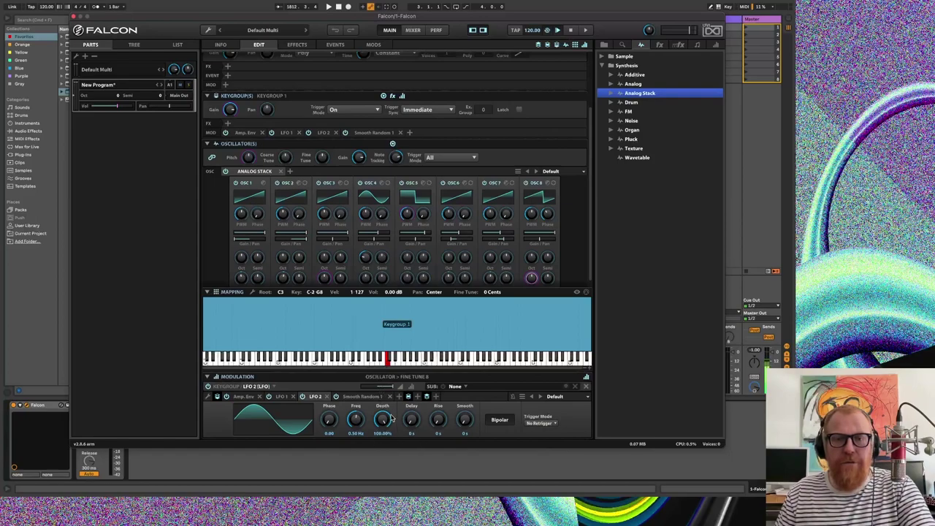
left_click_drag(383, 418, 385, 423)
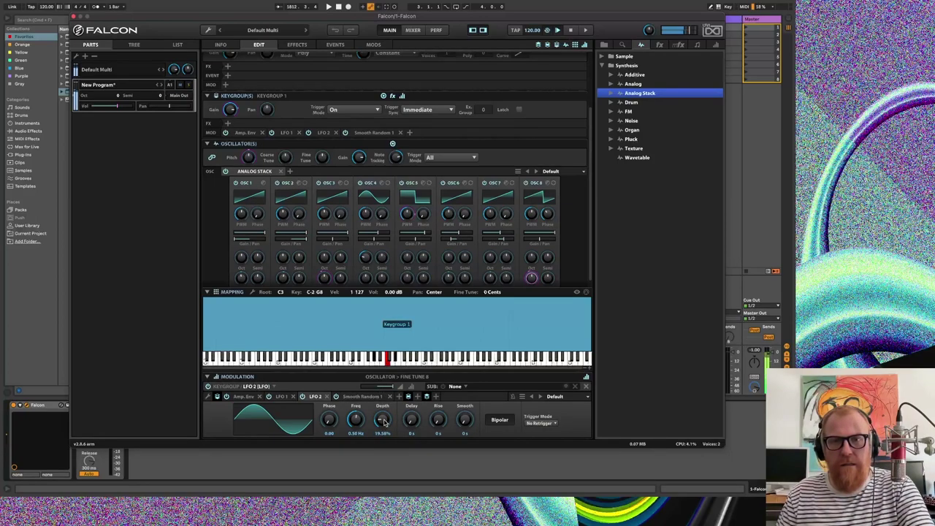
mouse_move(385, 422)
left_mouse_down()
mouse_move(359, 421)
mouse_move(381, 422)
left_mouse_up()
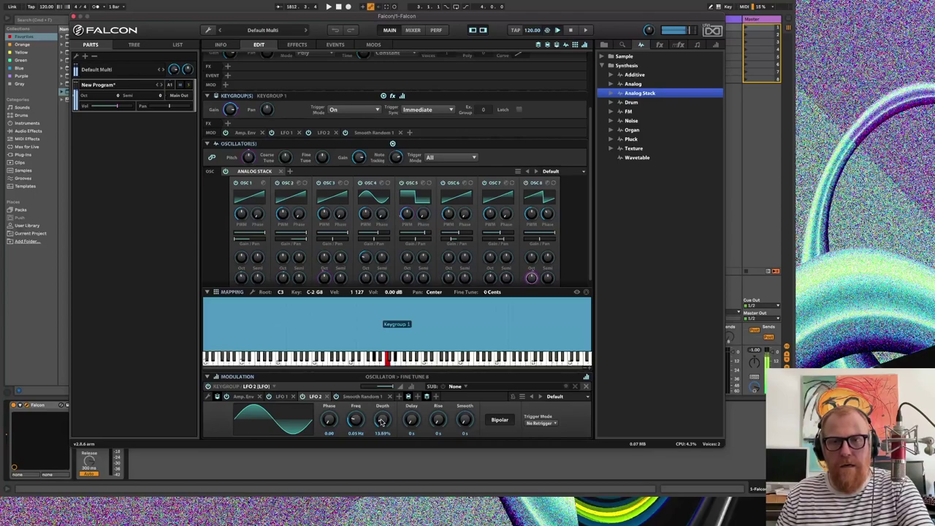
left_click_drag(380, 423, 366, 424)
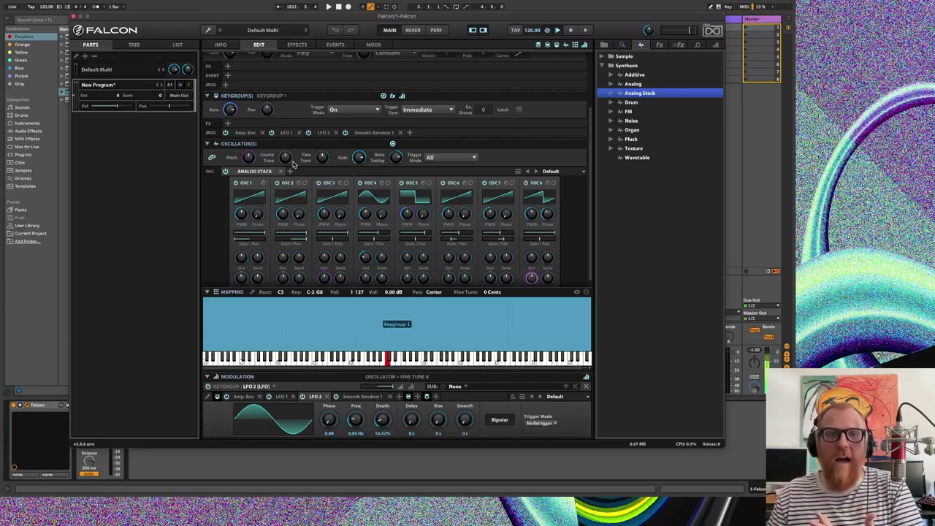
- Add a second layer to the program, mute Layer 1 and select Layer 2
left_click(178, 45)
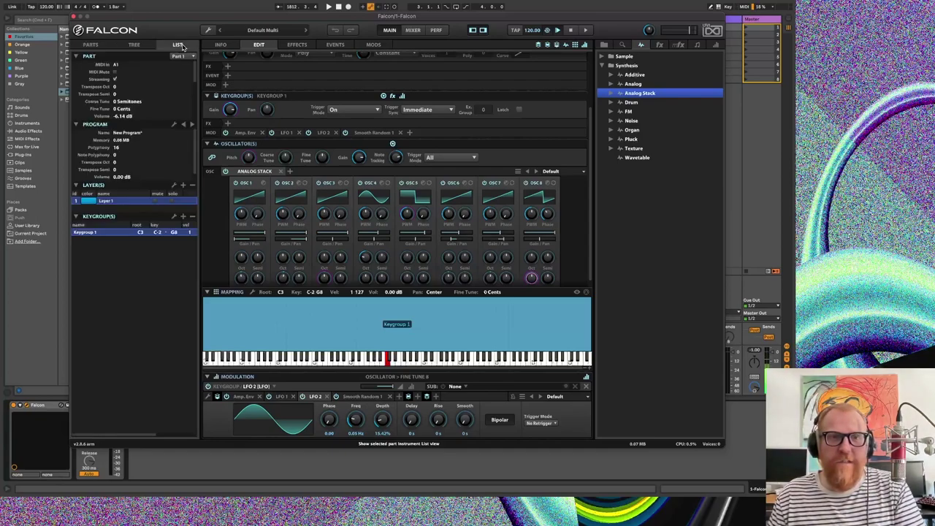
left_click(183, 184)
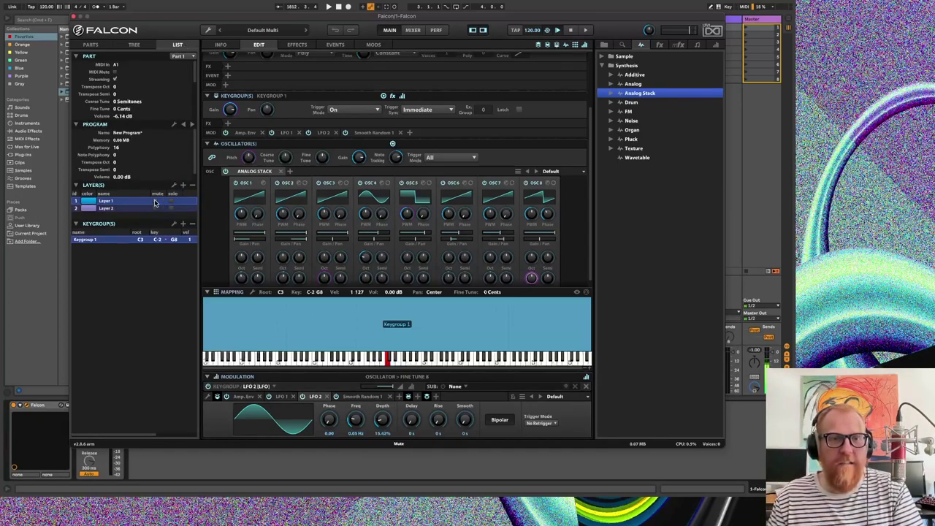
left_click(154, 201)
left_click(124, 209)
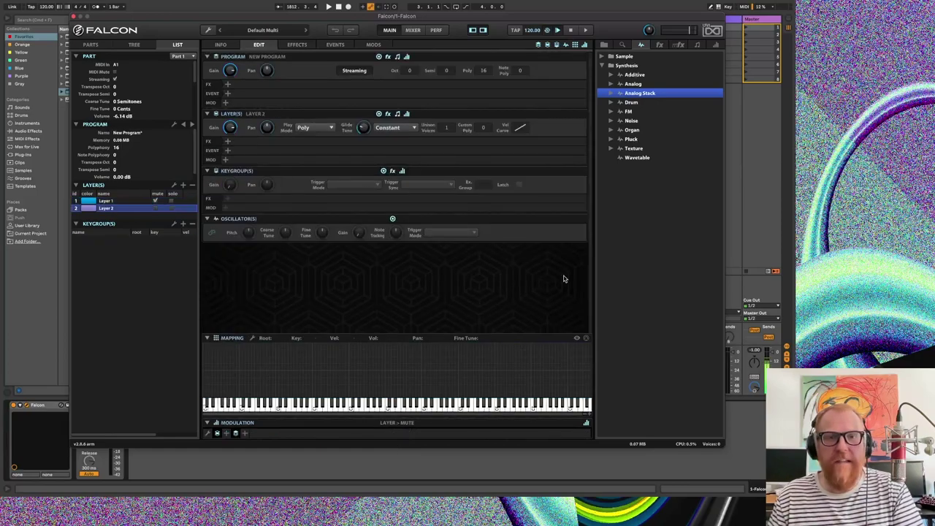
- Add an Analog oscillator to Layer 2 and set its waveform to saw
left_click_drag(647, 85, 377, 343)
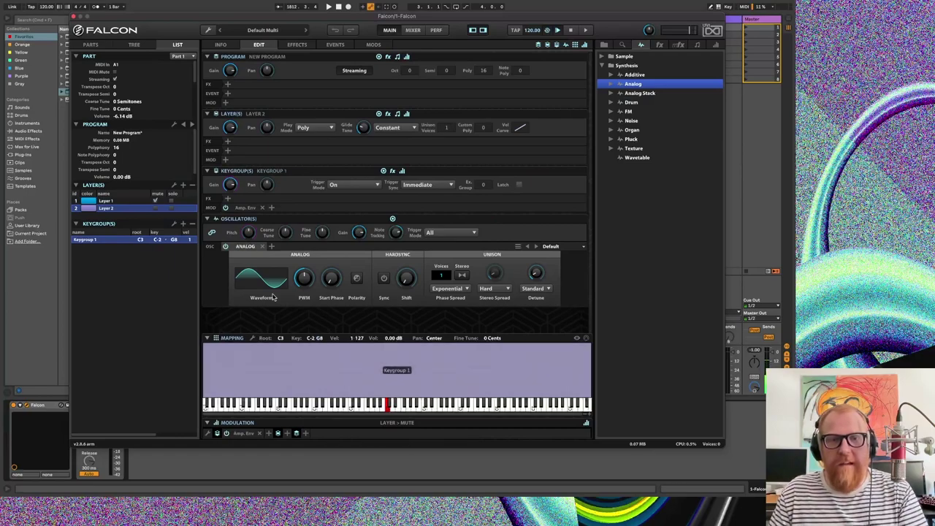
left_click(256, 278)
left_click(266, 301)
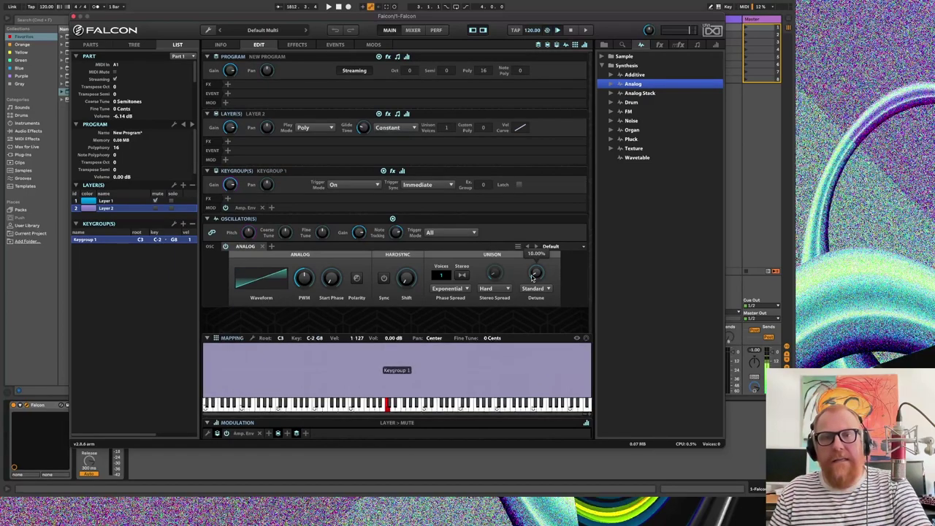
- Give Layer 2's Analog oscillator 8 unison voices and raise its stereo spread and detune
left_click_drag(443, 276, 454, 158)
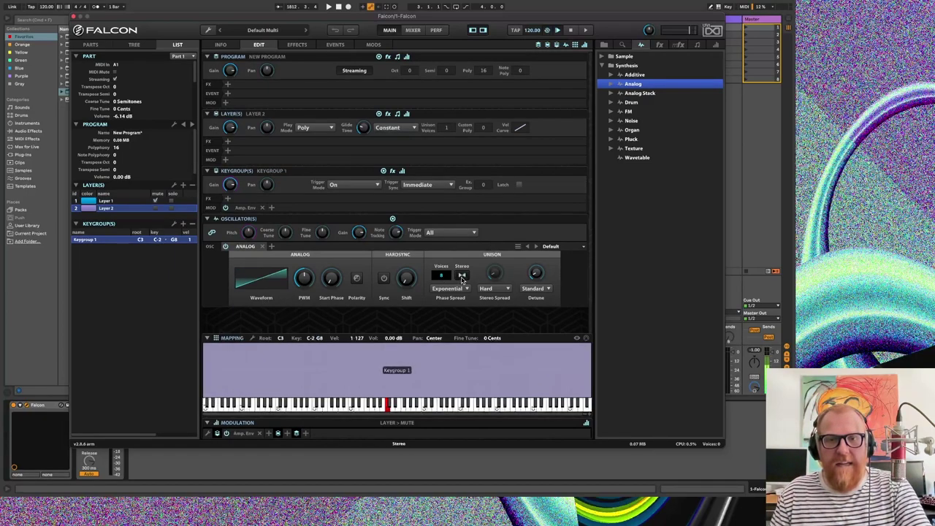
left_click_drag(538, 279, 495, 266)
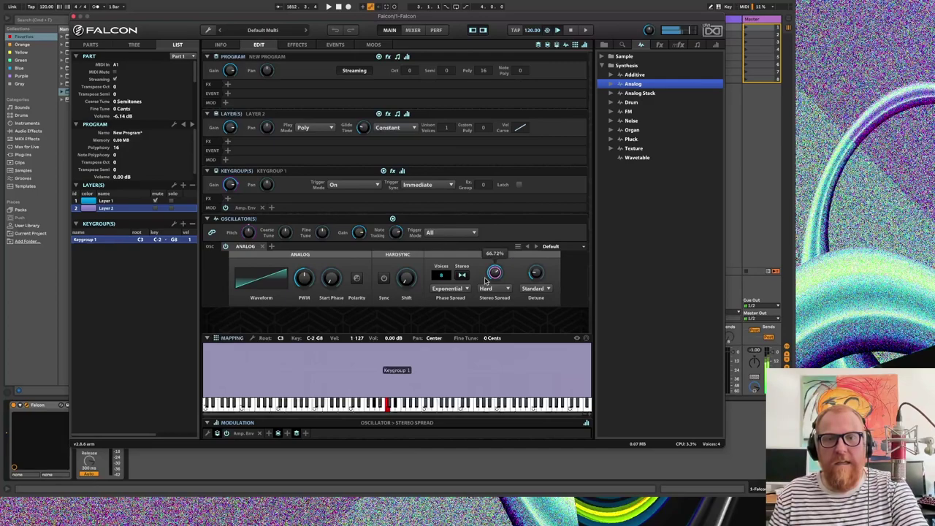
left_click_drag(534, 272, 534, 264)
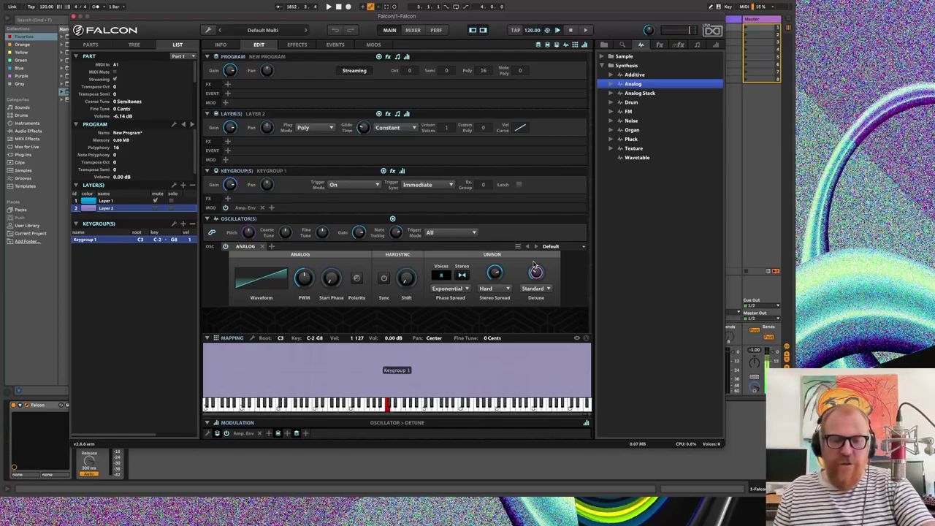
mouse_move(530, 274)
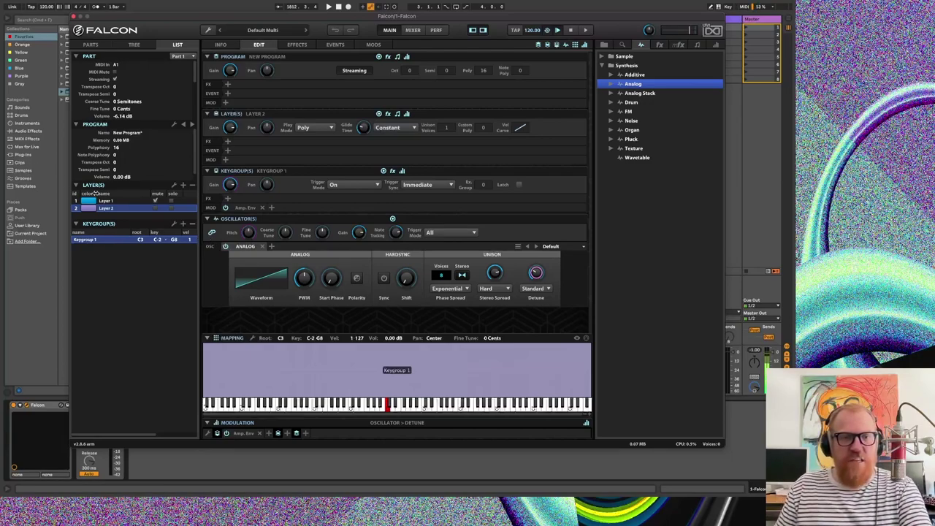
- Unmute Layer 1 and delete Layer 2
left_click(155, 202)
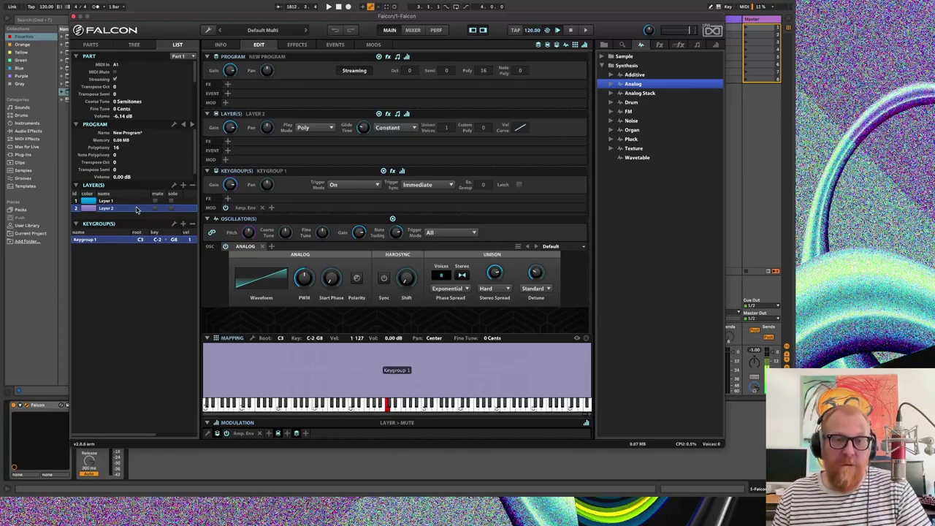
left_click(190, 186)
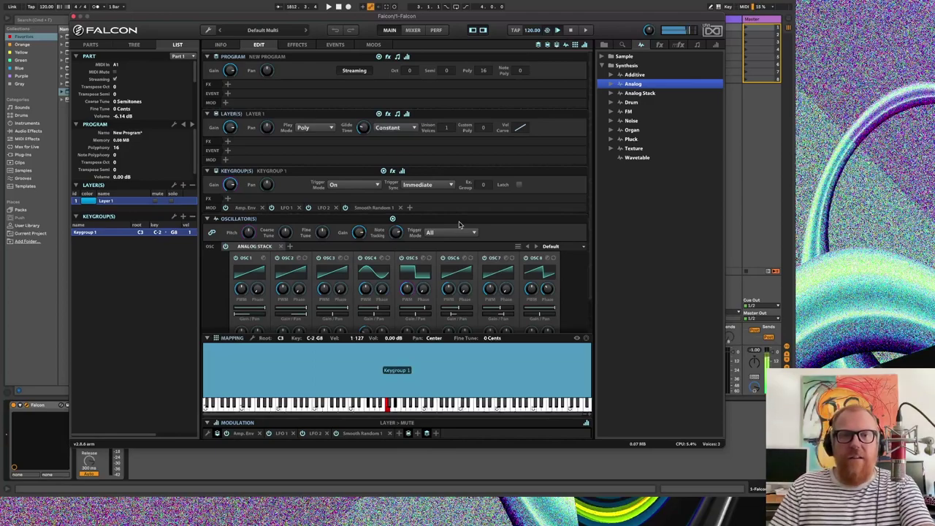
- Add an Xpander Filter to the keygroup's effects and set its mode to LP2
left_click(227, 198)
mouse_move(254, 234)
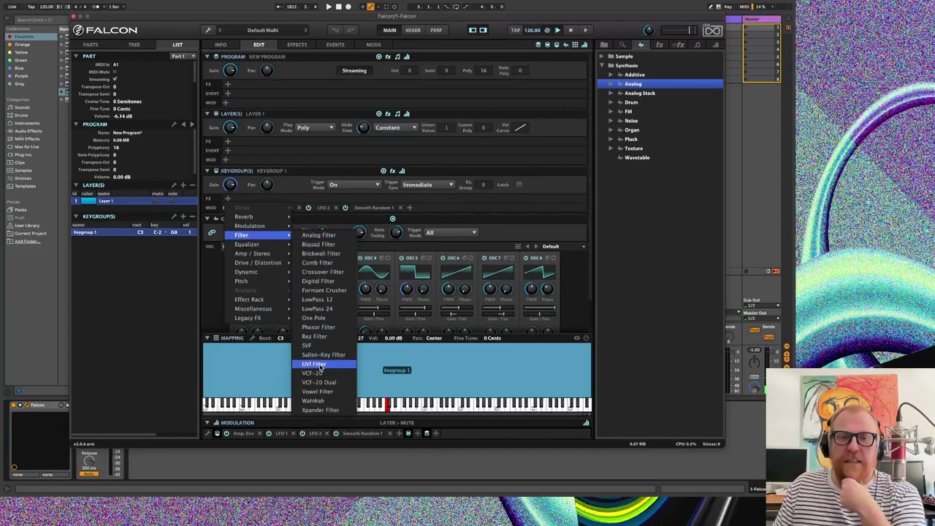
left_click(331, 411)
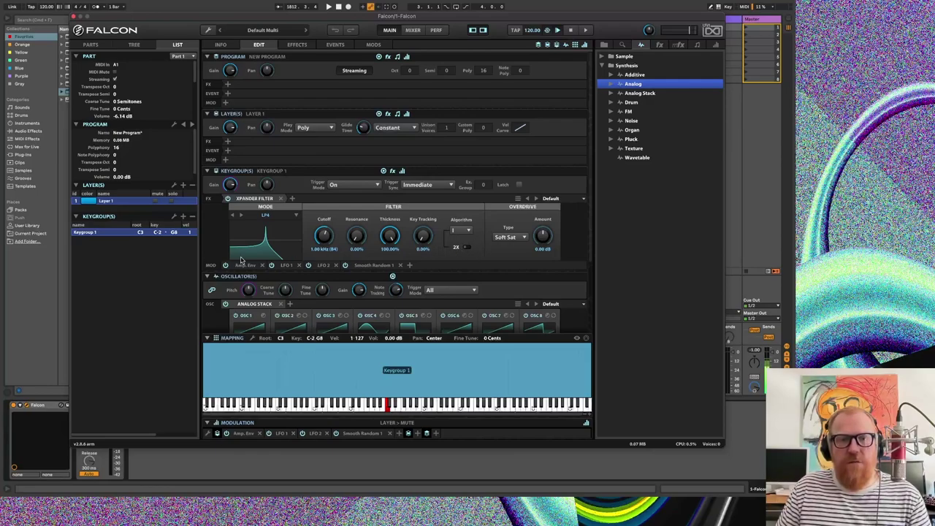
left_click(266, 238)
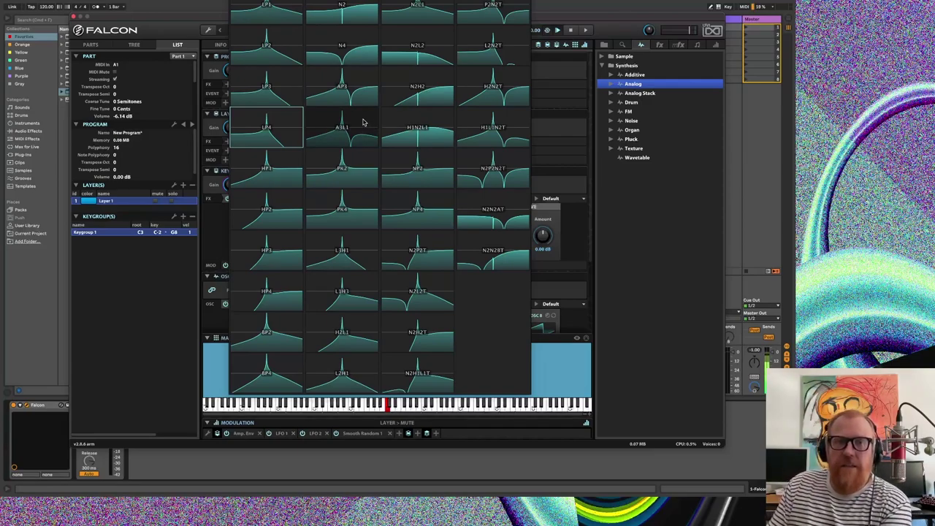
left_click(278, 58)
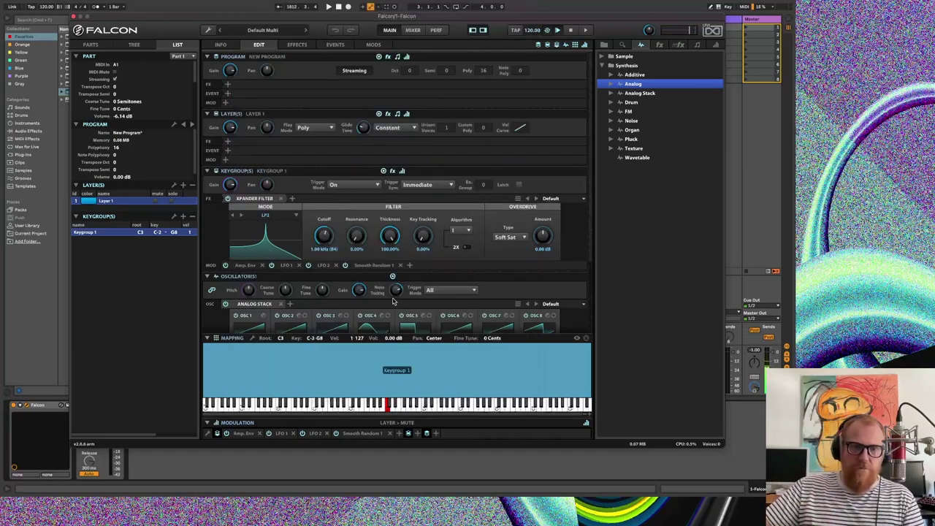
- Lower the Xpander Filter's cutoff to about 275 Hz
mouse_move(392, 300)
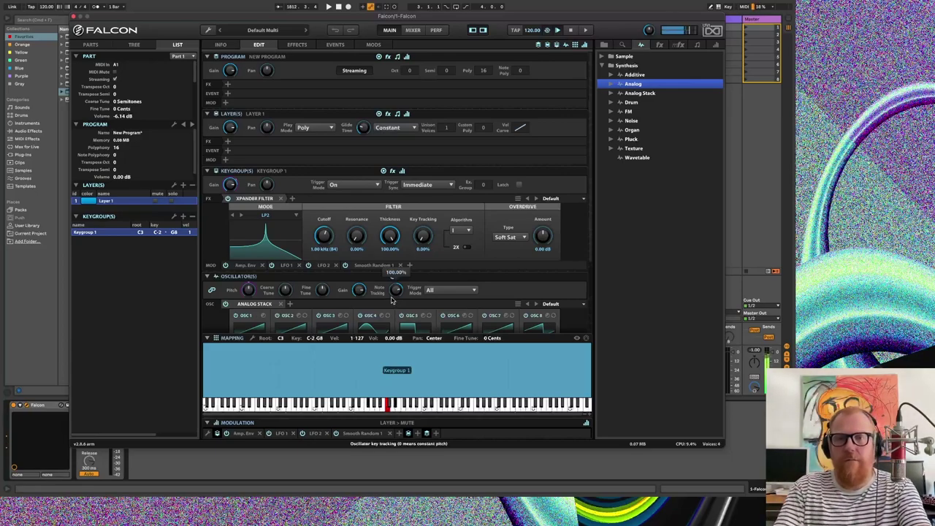
mouse_move(319, 238)
left_mouse_down()
mouse_move(324, 189)
mouse_move(325, 252)
left_mouse_up()
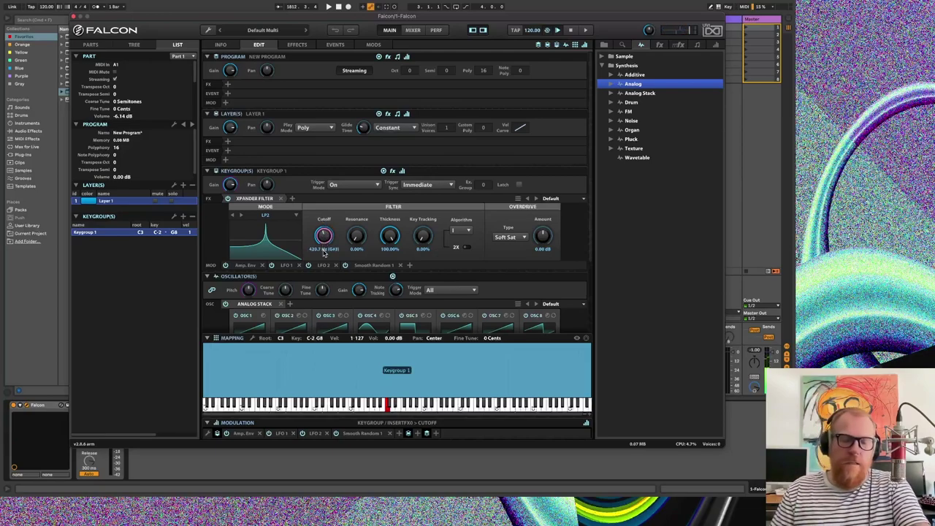
scroll(324, 237, "down", 2)
scroll(324, 238, "down", 2)
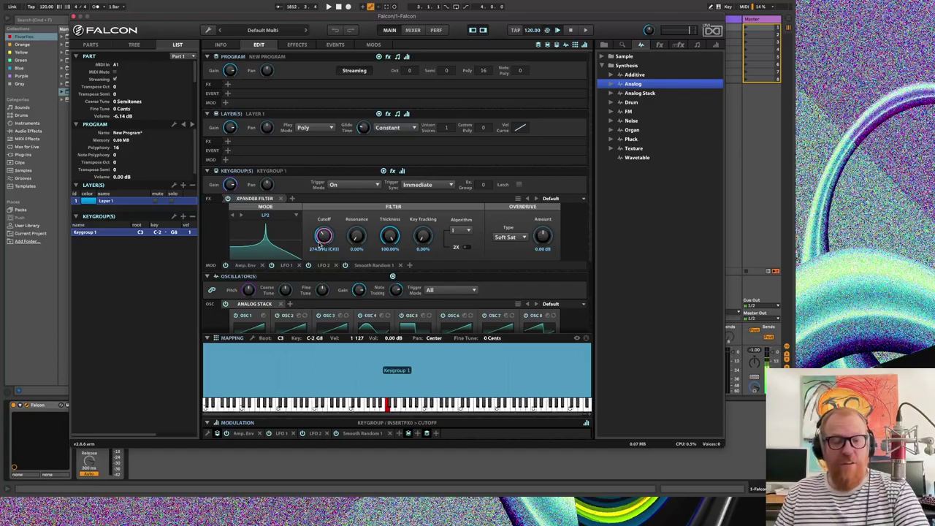
- Add a new keygroup-level DAHDSR envelope as modulation of the Xpander Filter's cutoff
right_click(324, 235)
mouse_move(347, 239)
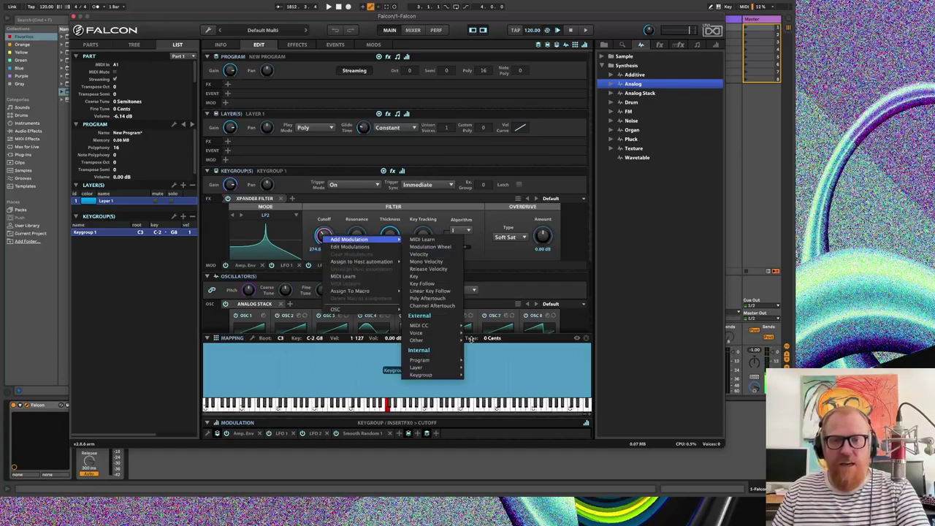
mouse_move(443, 376)
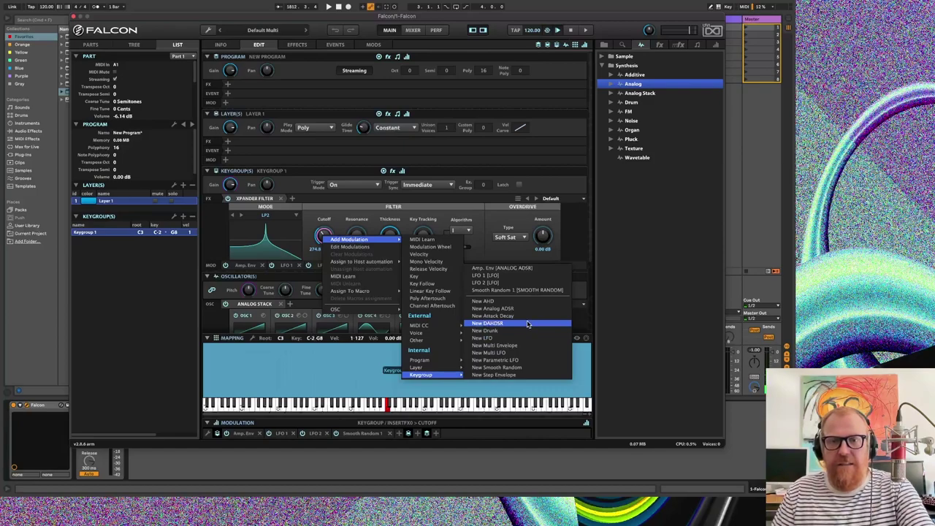
left_click(527, 323)
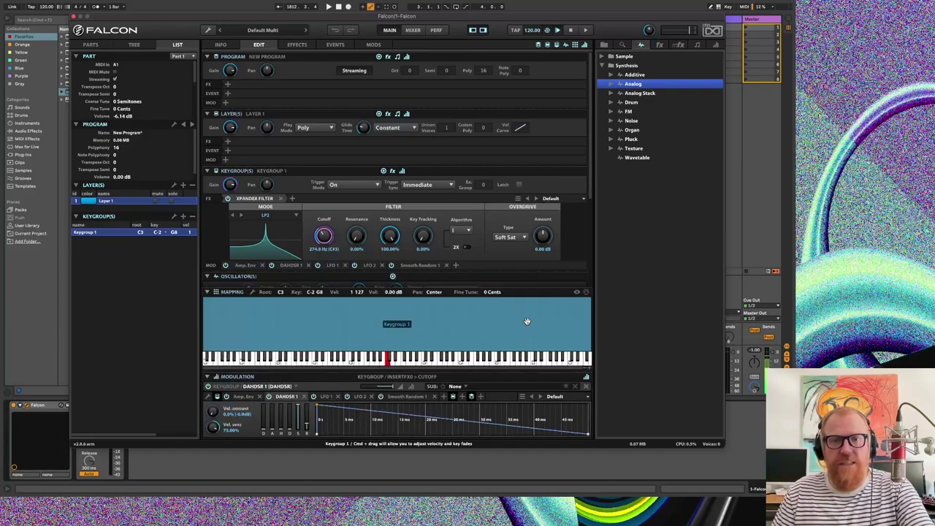
- Shape the cutoff envelope with a convex attack of about 2 s and a release of 3.28 s
left_click_drag(272, 431, 272, 415)
mouse_move(296, 416)
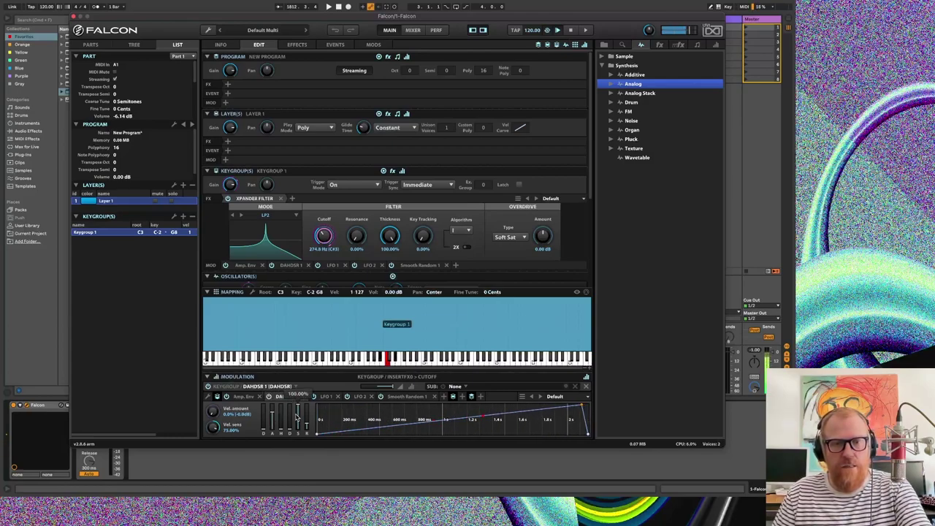
left_click_drag(306, 419, 308, 416)
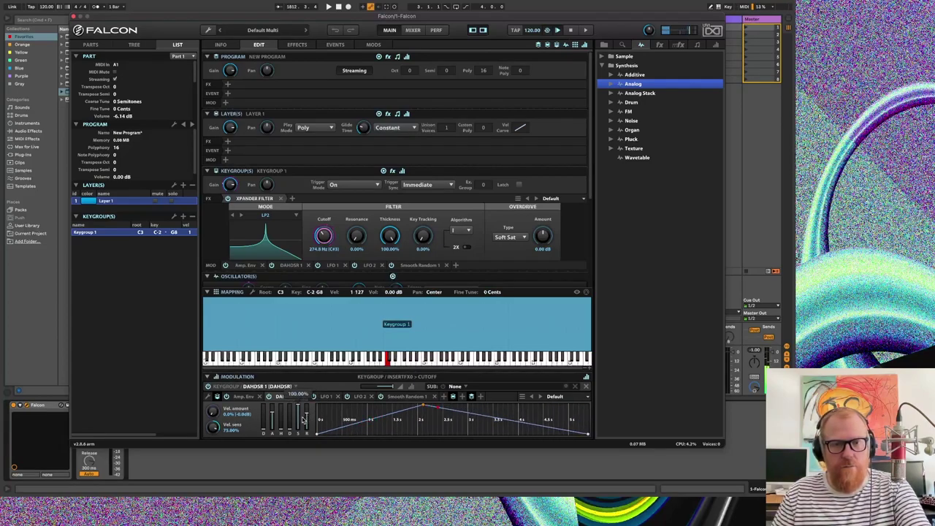
mouse_move(291, 418)
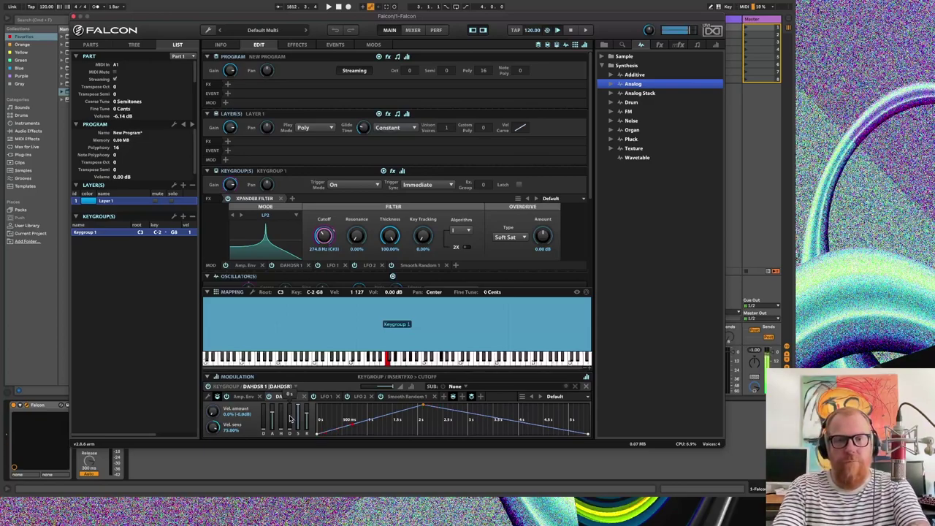
left_click_drag(374, 420, 375, 396)
mouse_move(375, 391)
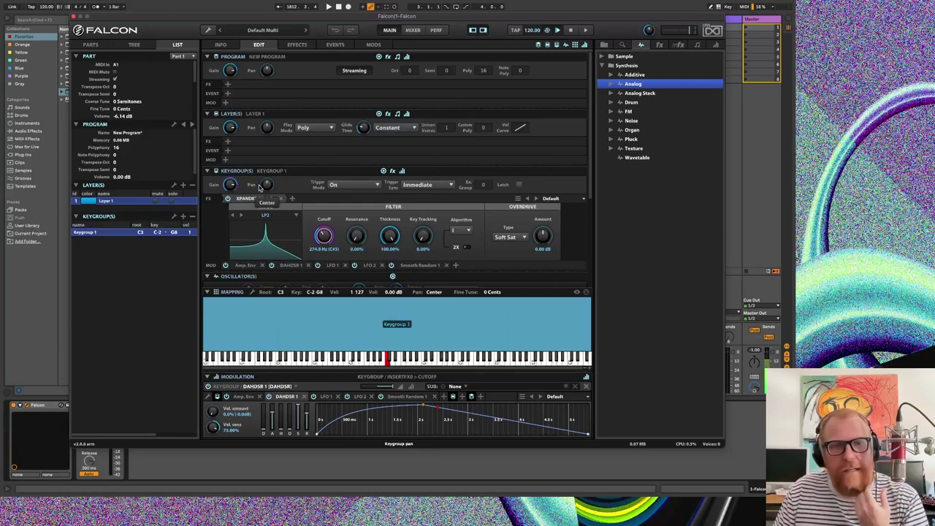
- Add a second keygroup-level DAHDSR envelope as modulation of the oscillator pitch
scroll(291, 170, "down", 3)
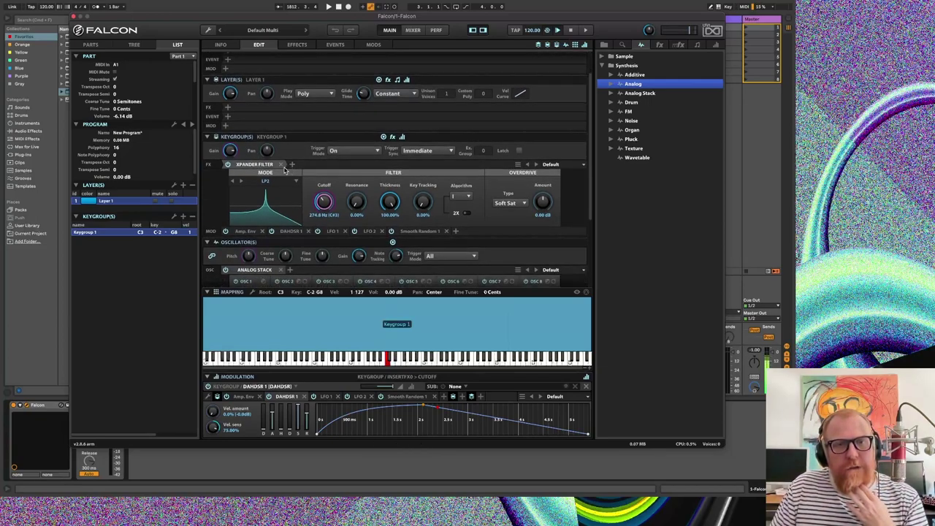
scroll(284, 235, "down", 4)
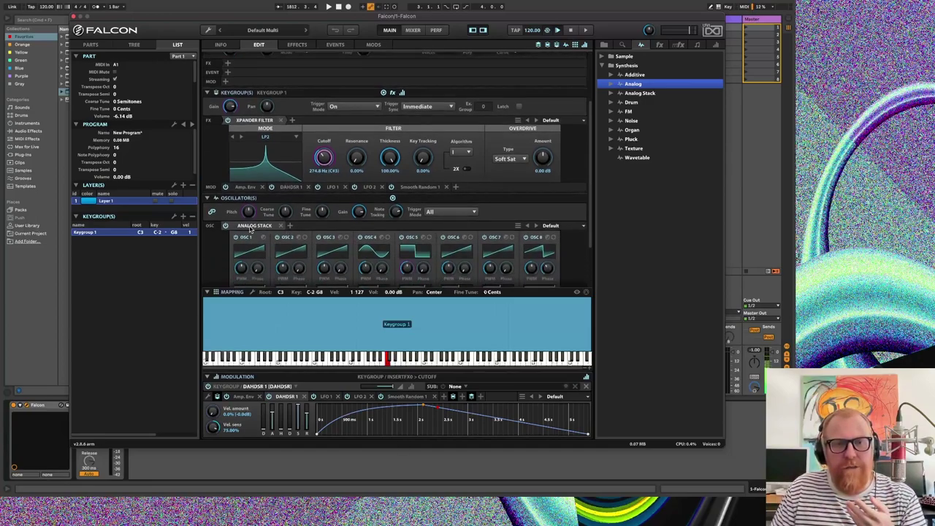
right_click(249, 212)
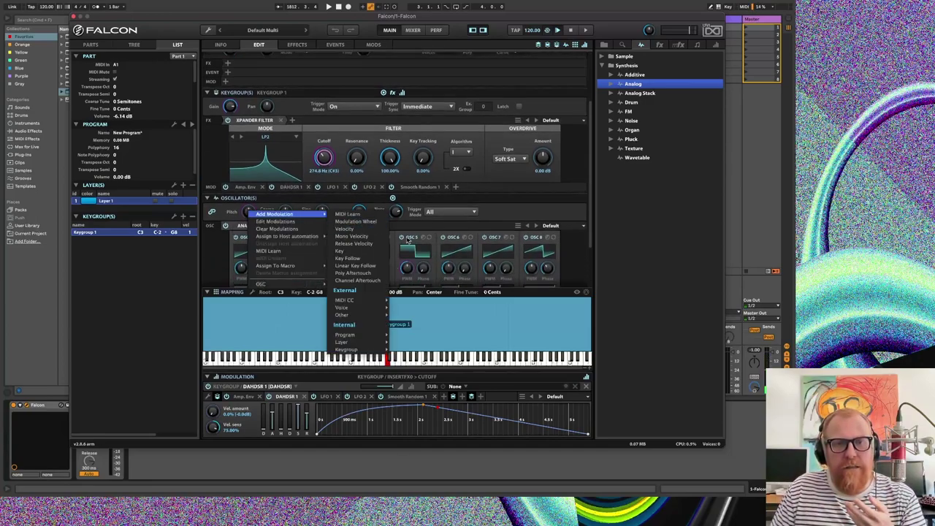
mouse_move(378, 350)
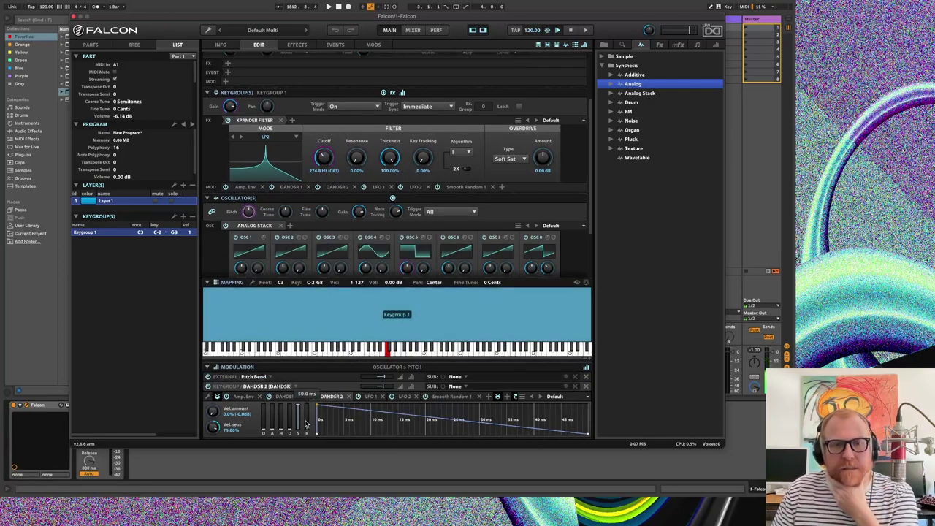
- Give the pitch envelope a convex attack of about 215 ms
left_click_drag(273, 427, 273, 428)
left_click_drag(369, 422, 368, 388)
mouse_move(274, 423)
scroll(274, 424, "up", 10)
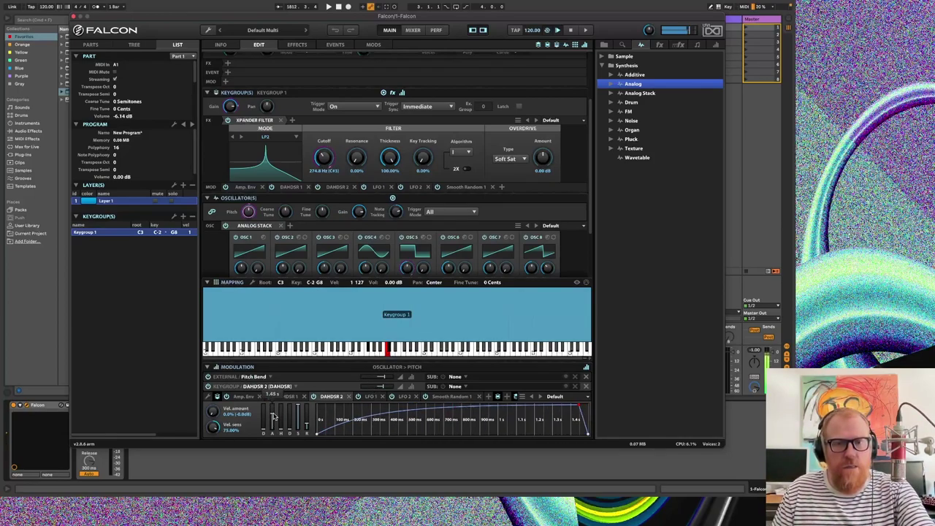
scroll(274, 424, "down", 4)
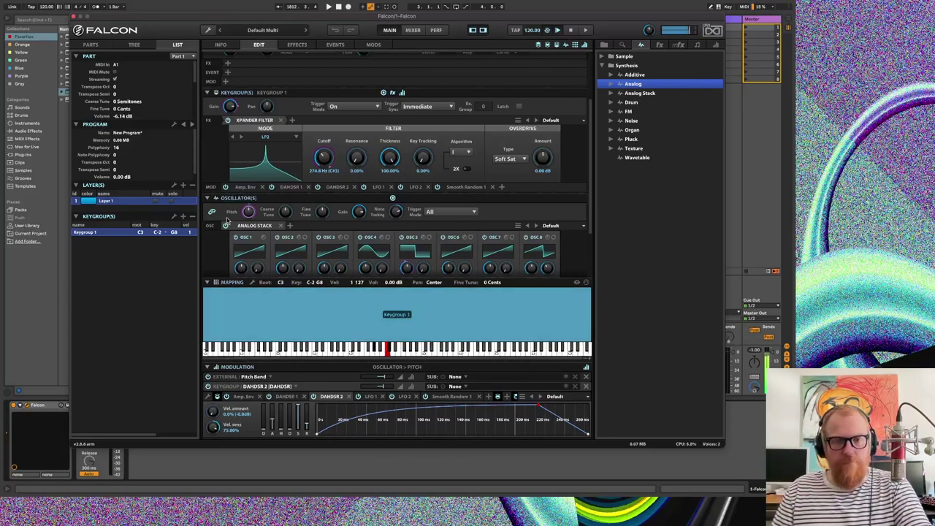
- Try a negative modulation depth, zero sustain and a decay of 7.52 s on the pitch envelope
left_click_drag(292, 430, 298, 456)
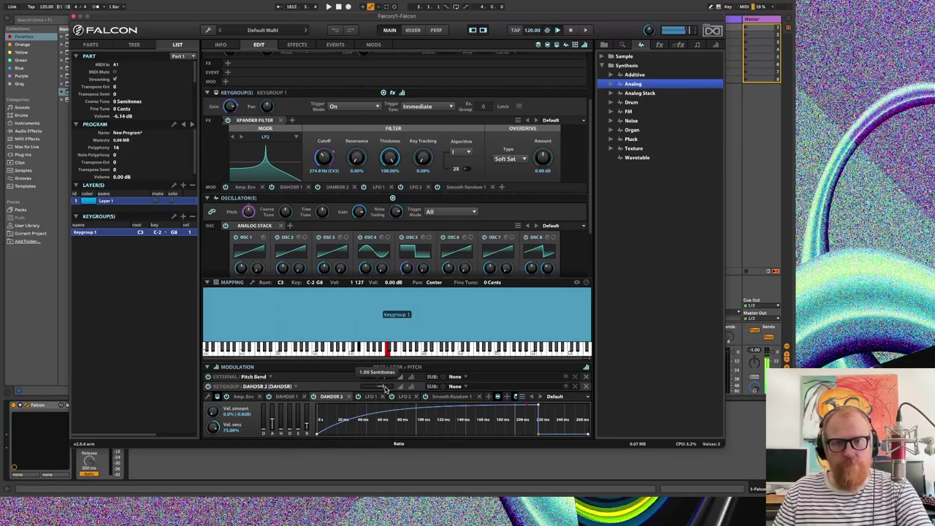
mouse_move(386, 388)
left_mouse_down()
mouse_move(411, 392)
mouse_move(316, 389)
mouse_move(375, 390)
left_mouse_up()
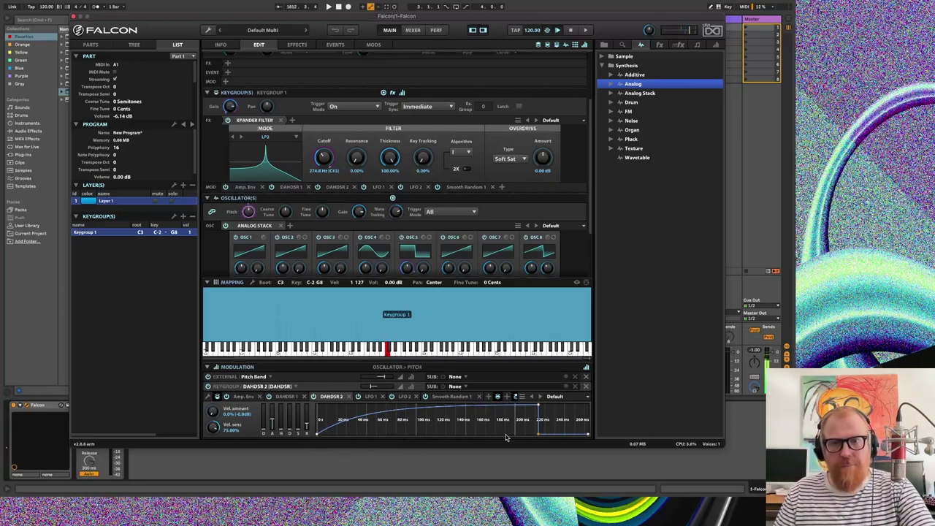
left_click_drag(289, 418, 290, 415)
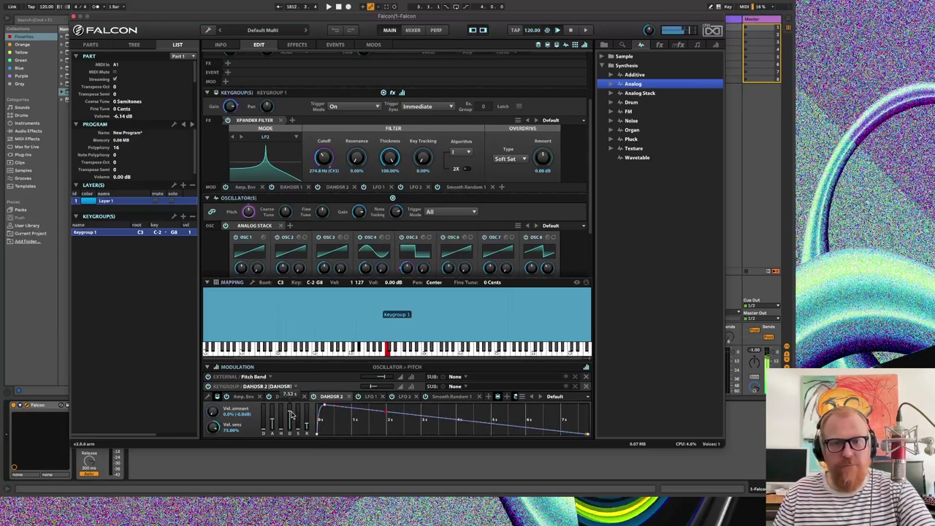
left_click_drag(291, 415, 290, 415)
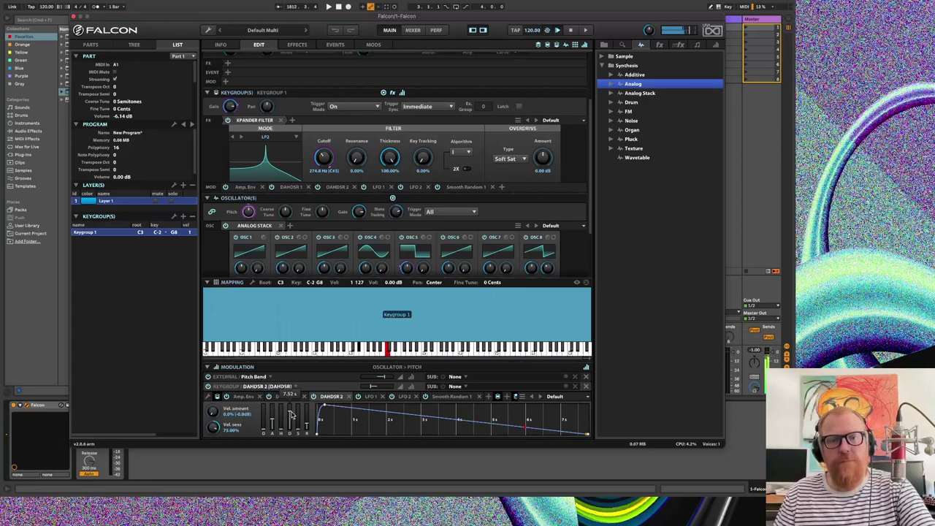
left_click_drag(291, 414, 293, 437)
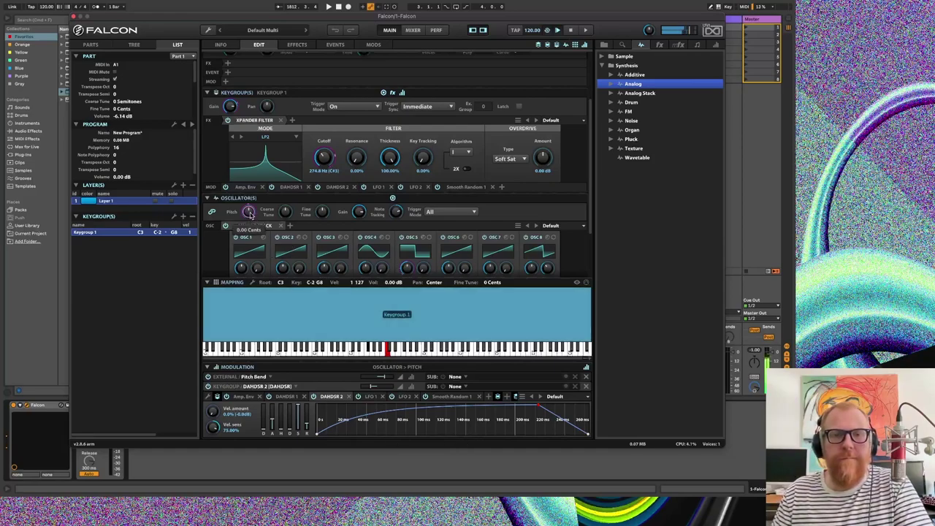
mouse_move(371, 389)
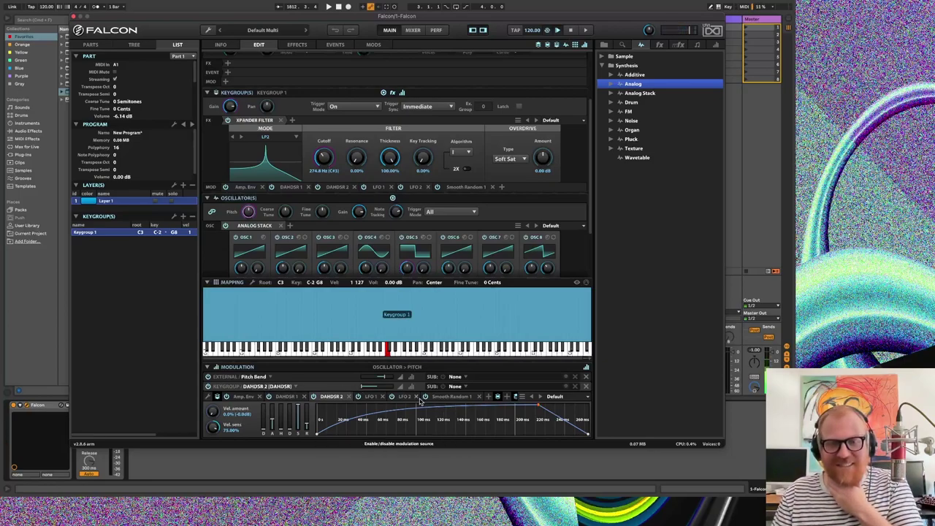
- Replace the pitch envelope with an Analog ADSR, lengthen its attack slightly and reset its modulation depth to 1.00 semitone
left_click(332, 398)
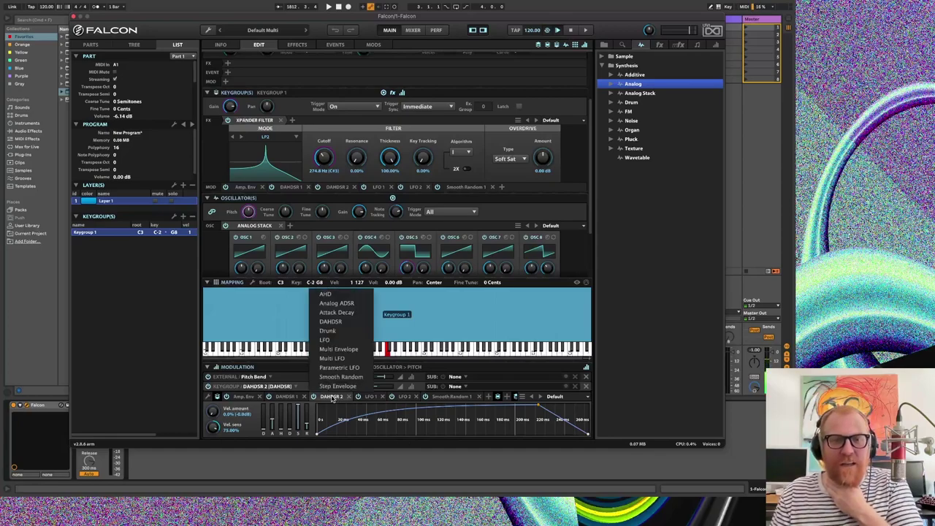
left_click(344, 303)
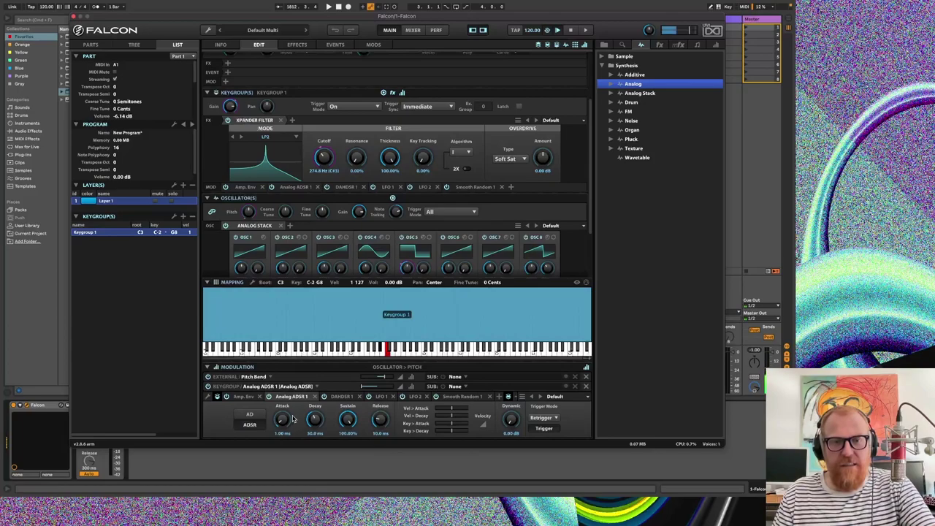
left_click_drag(287, 416, 288, 410)
double_click(374, 387)
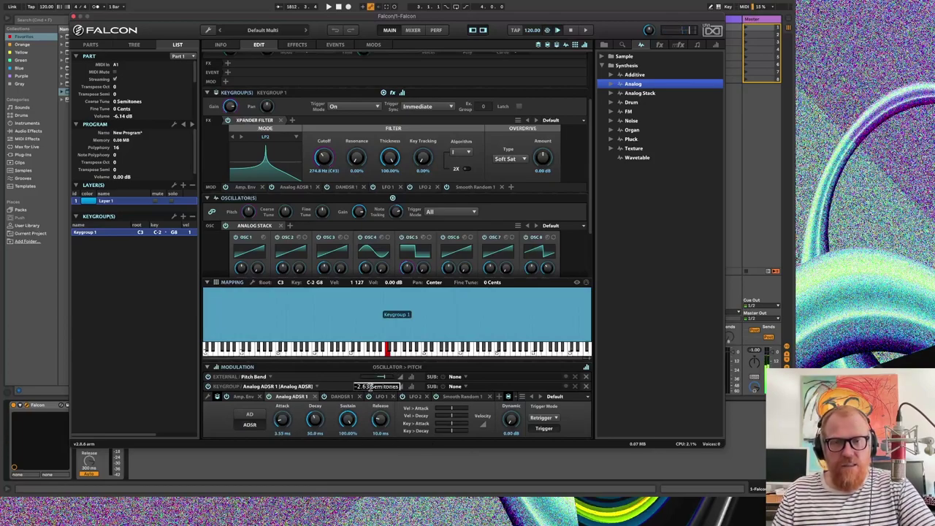
type("0")
key("Return")
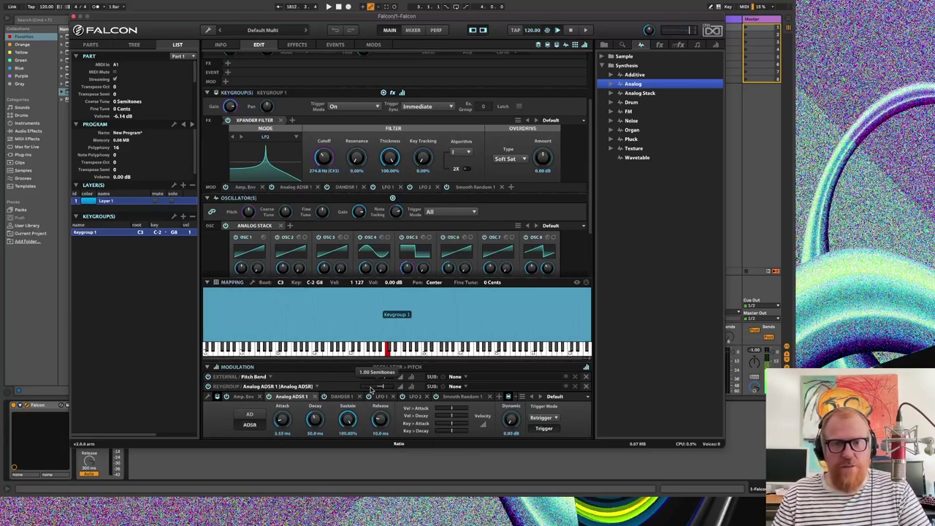
- Set the Analog ADSR's attack to 100 µs, its decay to about 21 ms and its sustain to 0%
left_click_drag(281, 427, 323, 455)
mouse_move(348, 419)
left_mouse_down()
mouse_move(349, 431)
mouse_move(349, 410)
mouse_move(349, 432)
left_mouse_up()
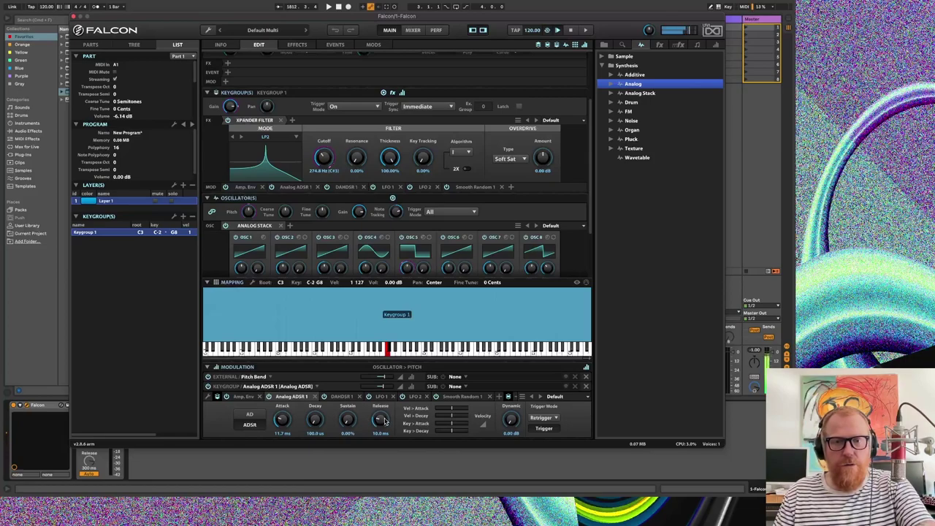
left_click_drag(278, 421, 324, 381)
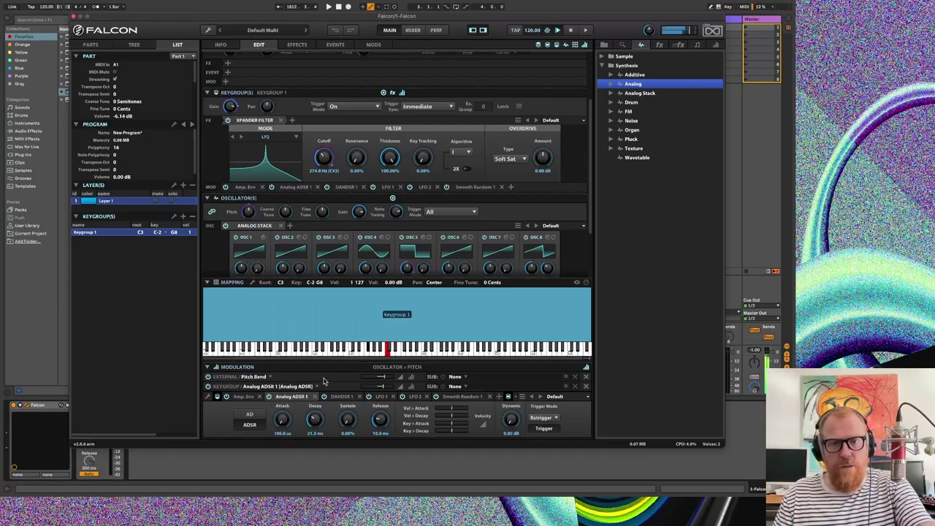
- Replace the Analog ADSR on pitch with a DAHDSR that has a curved decay of about 700 ms and zero sustain
left_click(322, 385)
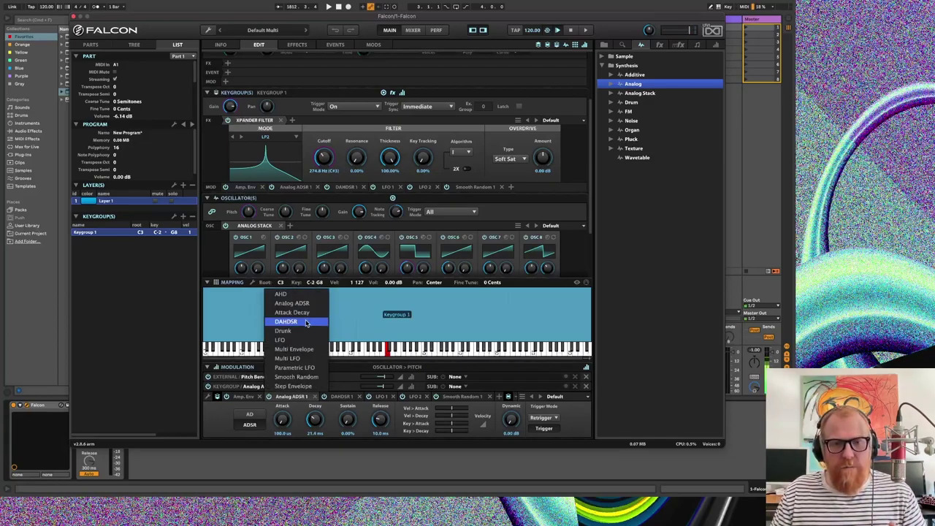
left_click(306, 322)
mouse_move(289, 431)
left_mouse_down()
mouse_move(290, 419)
mouse_move(302, 425)
mouse_move(302, 438)
mouse_move(290, 423)
left_mouse_up()
left_click_drag(340, 409, 290, 422)
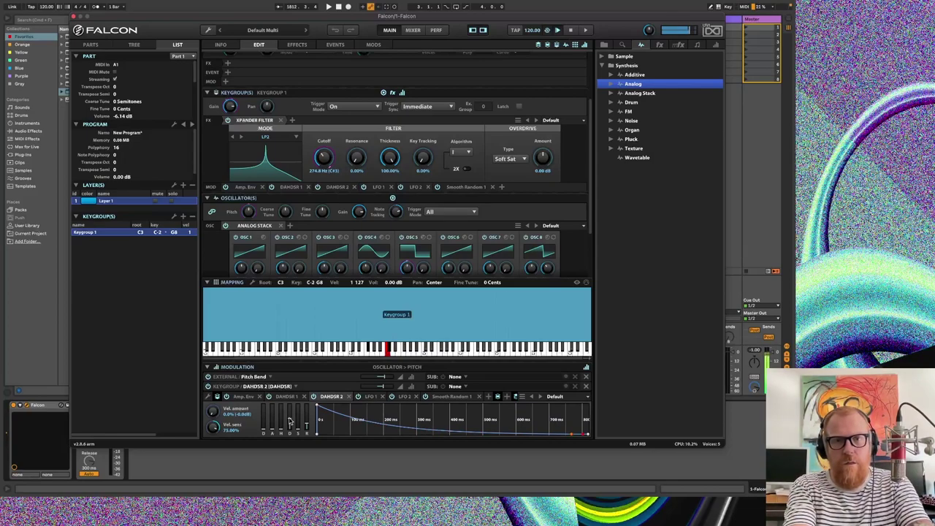
- Lower the filter cutoff envelope's sustain and give it a curved decay of about 5 s
left_click(321, 157)
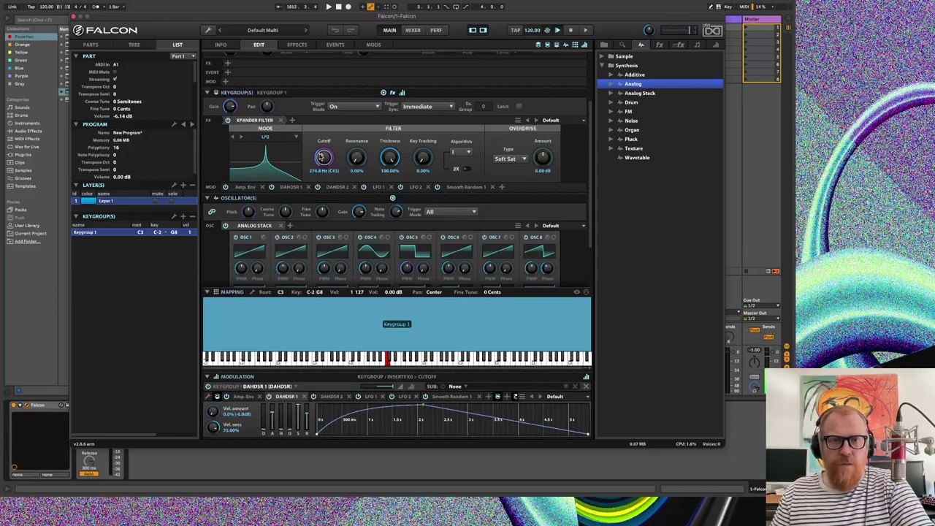
mouse_move(305, 411)
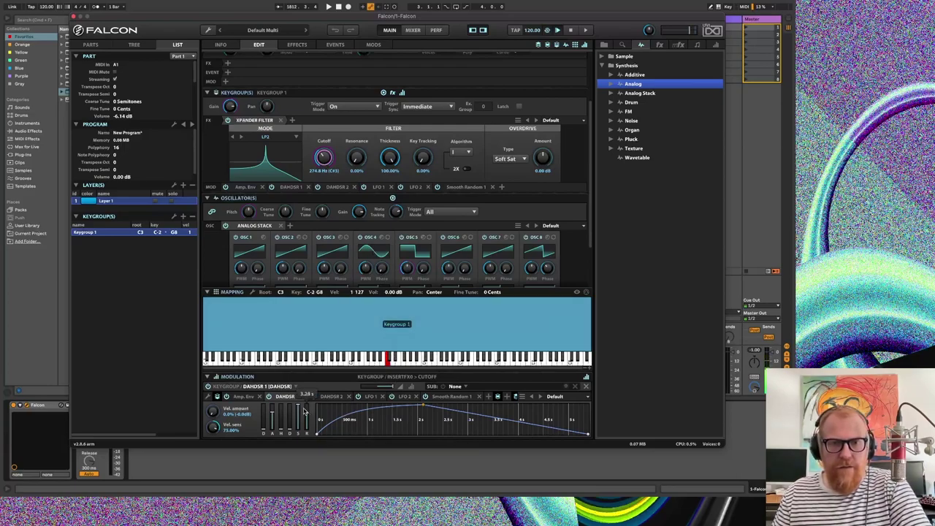
left_click_drag(299, 418, 286, 411)
mouse_move(285, 416)
left_click_drag(411, 420, 408, 428)
- Adjust the cutoff envelope's modulation depth and fine-tune the curve of its decay
mouse_move(379, 390)
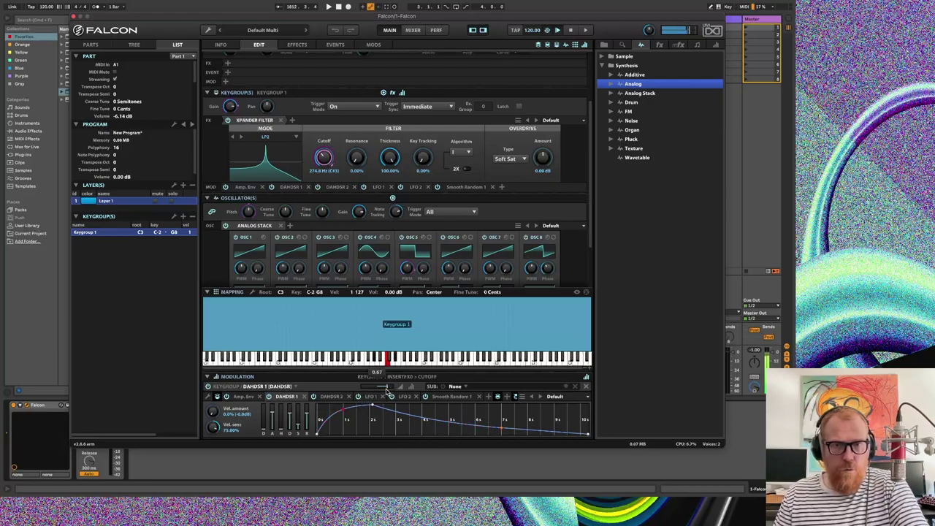
left_click_drag(383, 392, 392, 389)
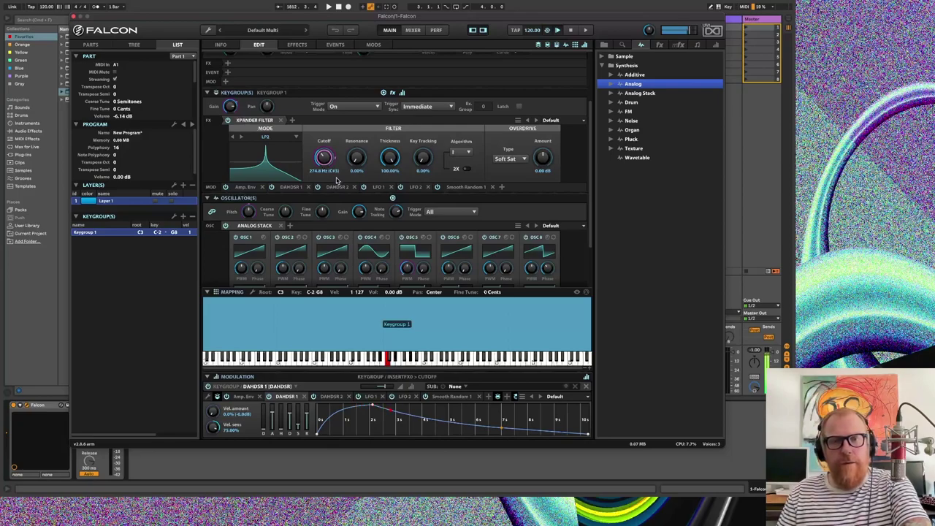
left_click_drag(408, 419, 413, 406)
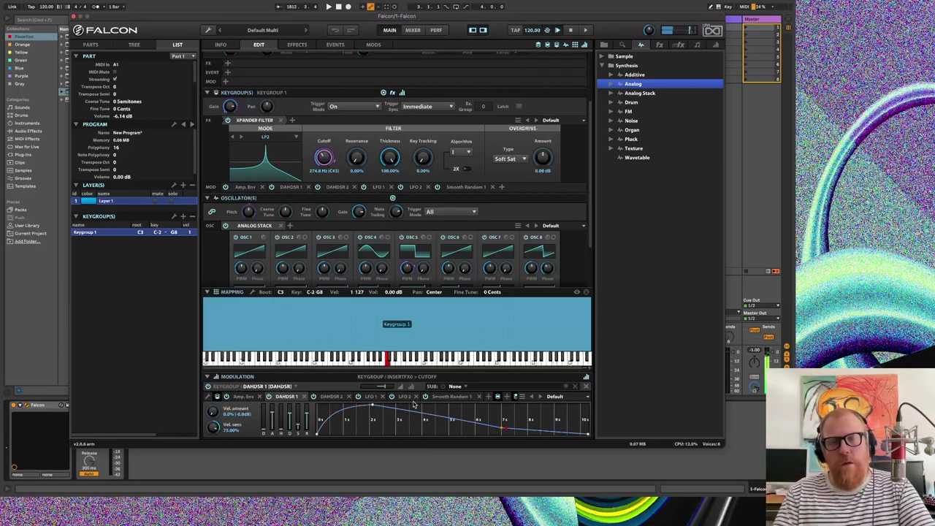
- Uncover the host's device chain behind the synth window to check the Limiter, and return the window to its place
left_click_drag(154, 16, 294, 22)
left_click(87, 406)
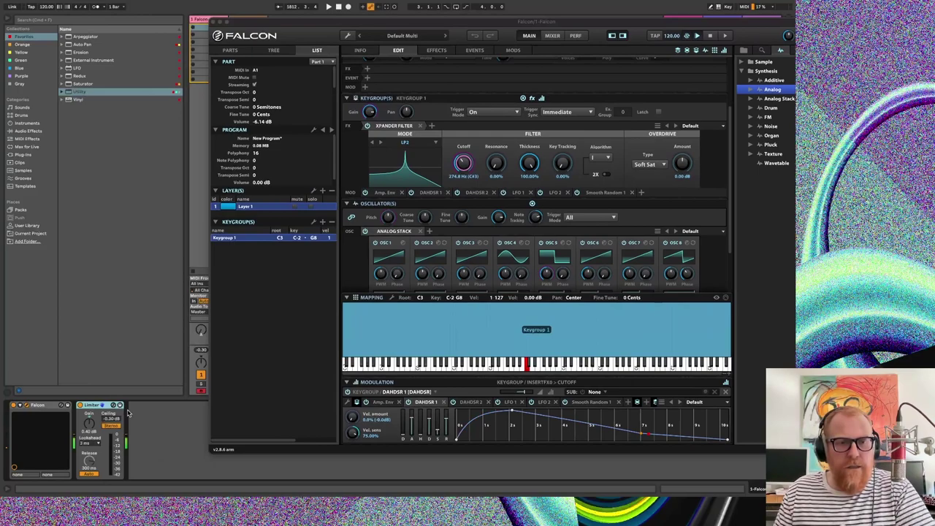
double_click(391, 27)
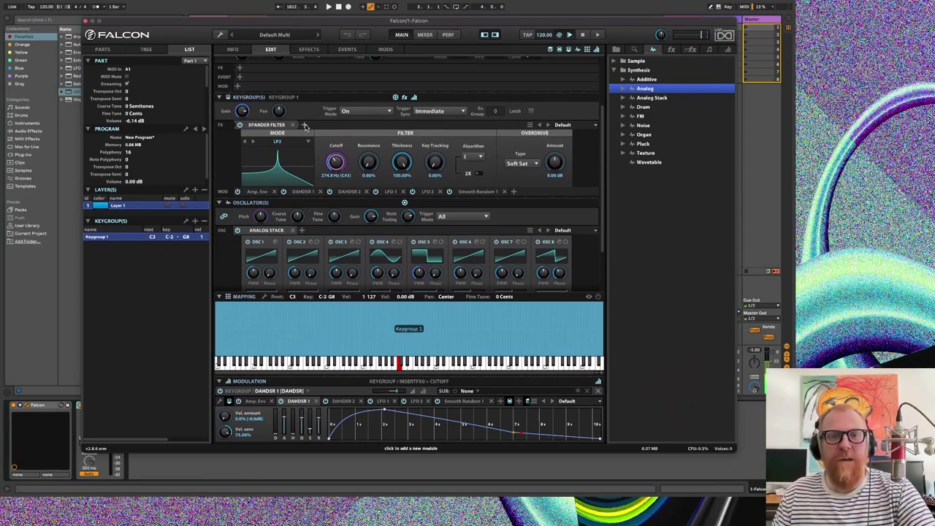
left_click(305, 125)
mouse_move(342, 152)
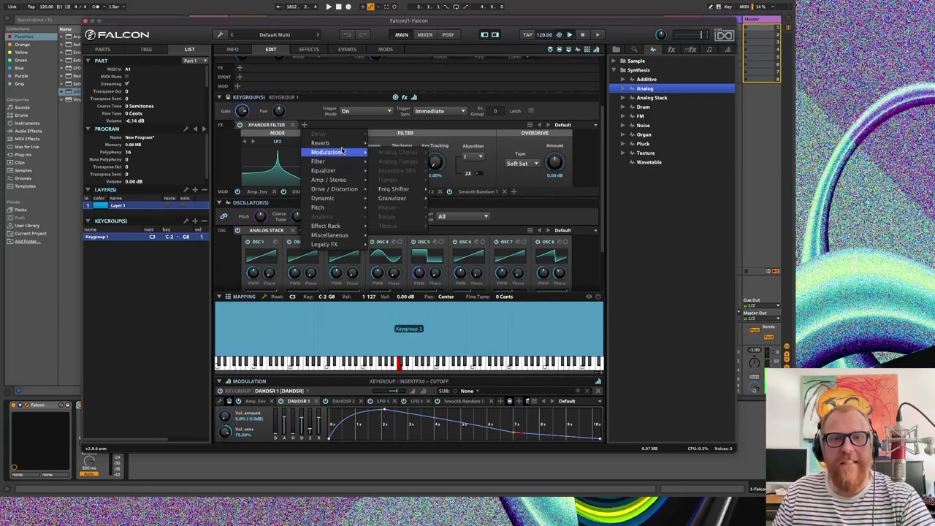
left_click(282, 93)
- Add a Gain effect at program level and lower its volume by a few decibels
scroll(281, 87, "up", 3)
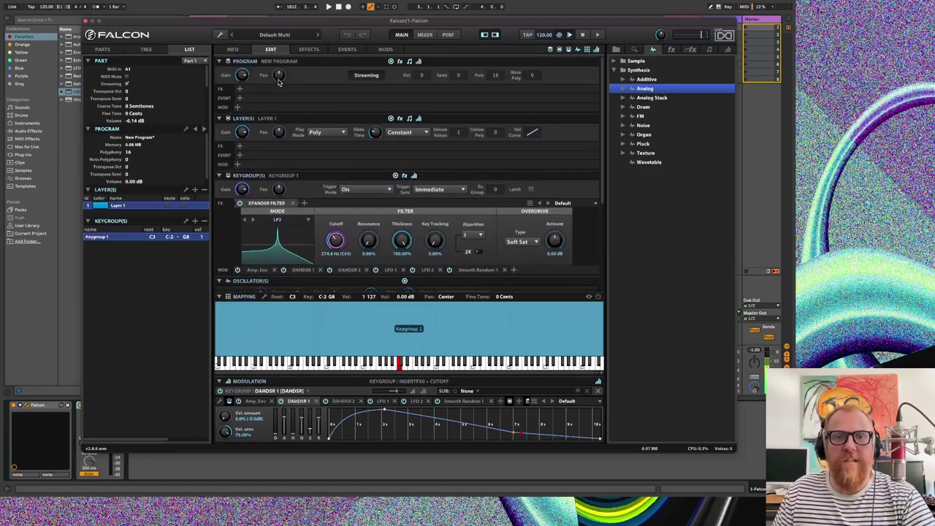
left_click(241, 89)
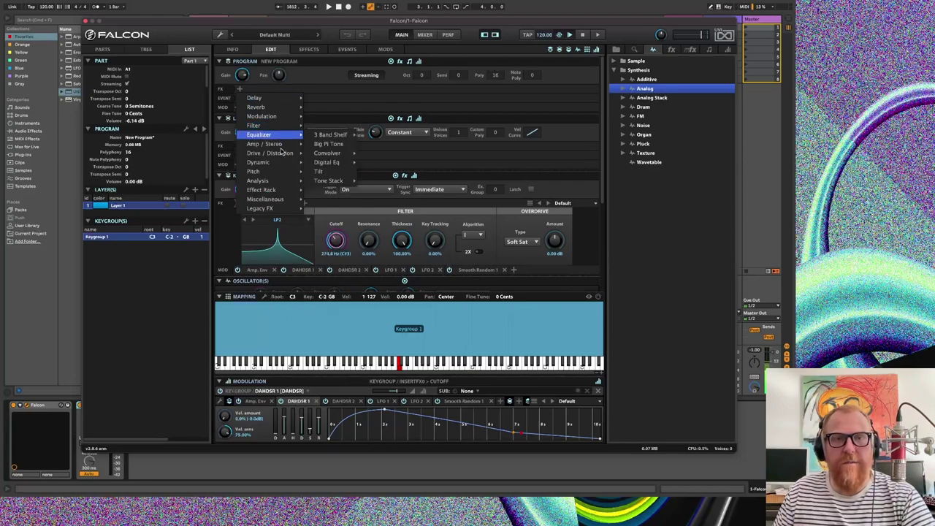
mouse_move(280, 145)
left_click(321, 153)
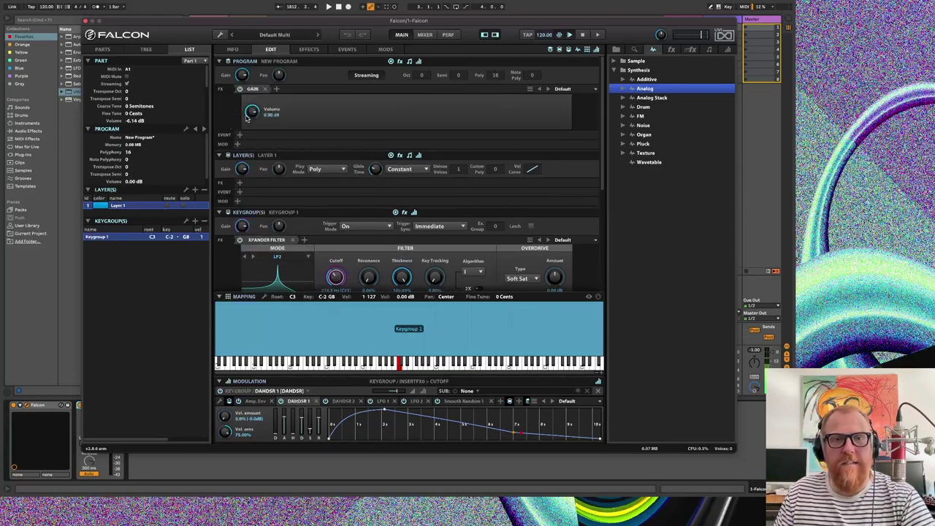
left_click_drag(251, 117, 252, 122)
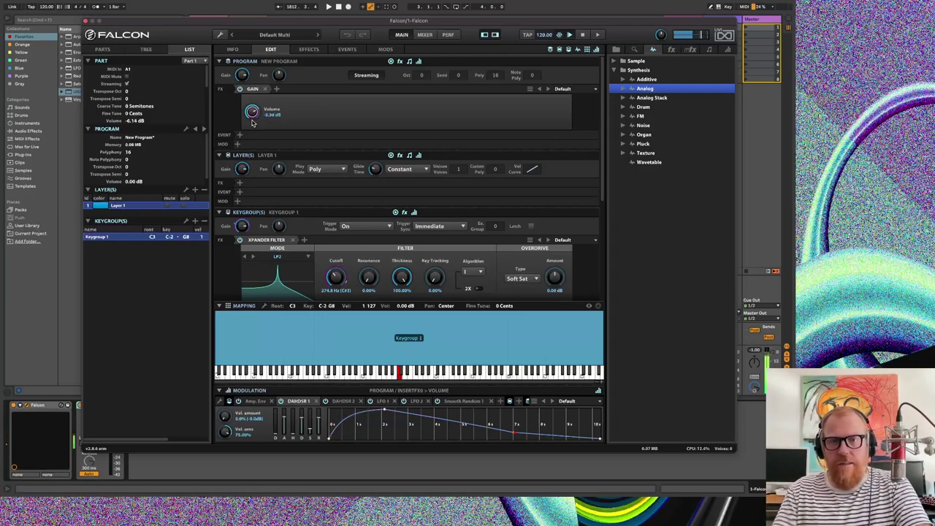
- Add a Diode Clipper after the keygroup's Xpander filter, with about 28 dB of drive and almost no asymmetry
left_click(305, 240)
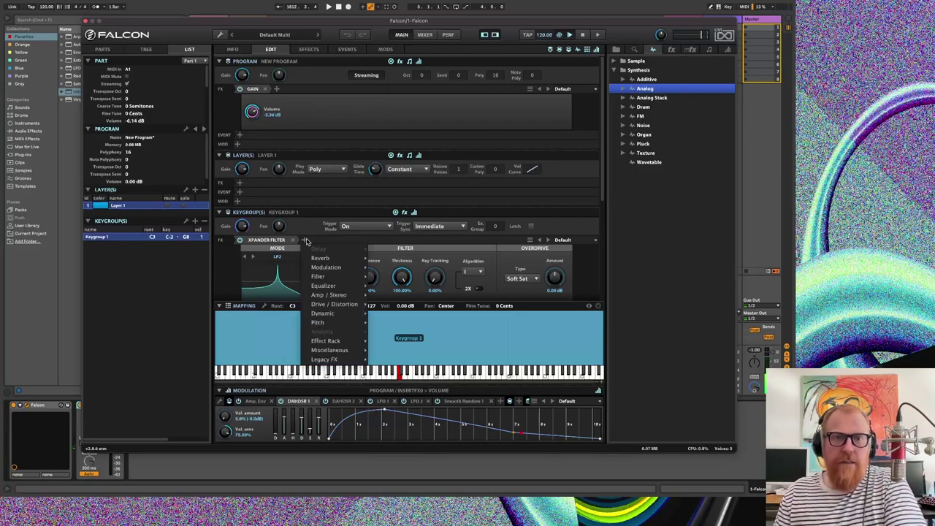
mouse_move(360, 305)
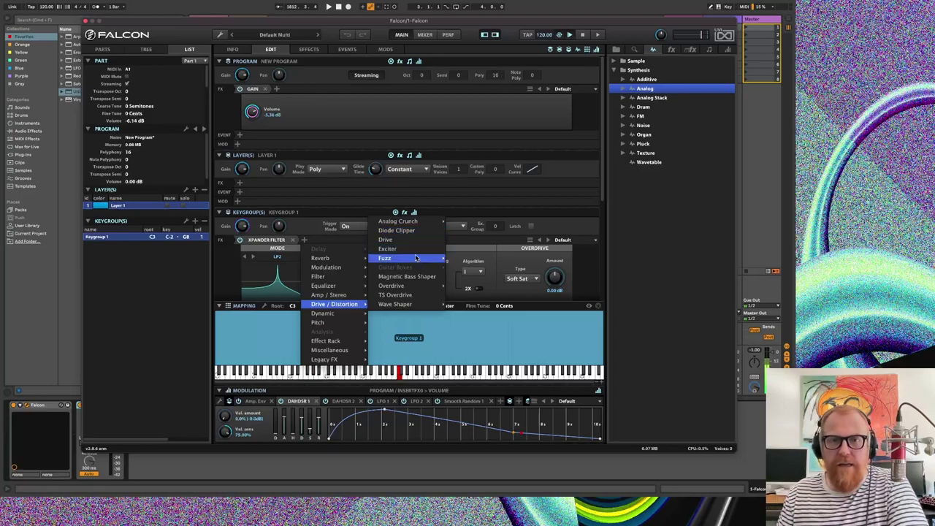
mouse_move(429, 220)
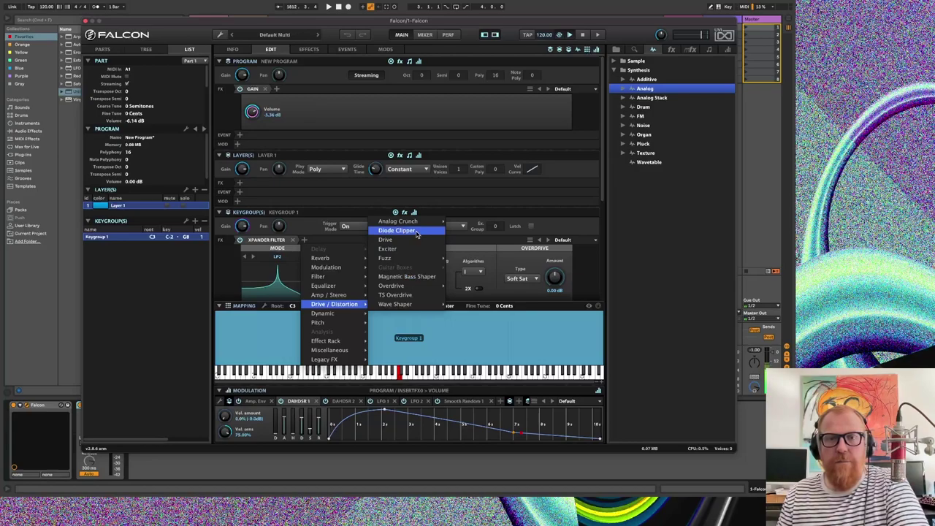
left_click(417, 231)
left_click_drag(261, 276, 265, 170)
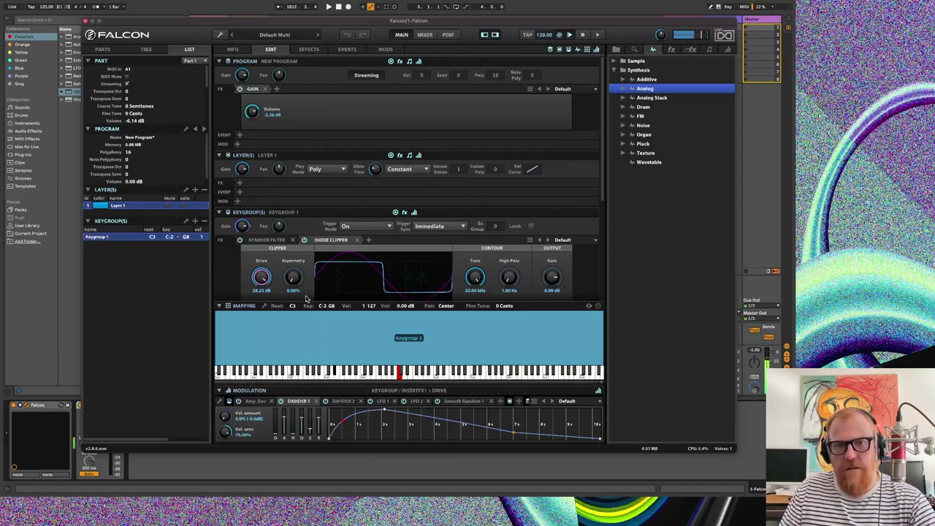
mouse_move(292, 279)
left_mouse_down()
mouse_move(298, 224)
mouse_move(296, 292)
left_mouse_up()
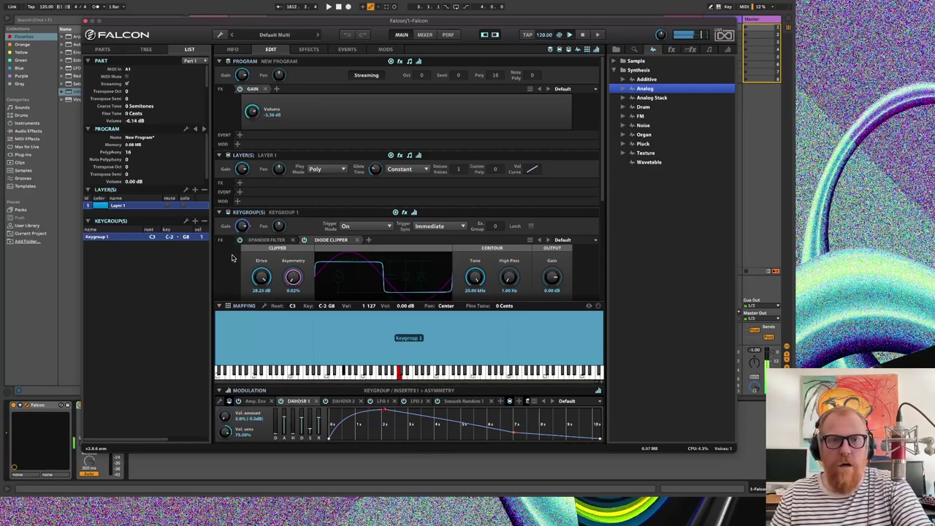
- Reduce the modulation depth of DAHDSR 2 on the oscillator pitch
scroll(233, 256, "down", 5)
left_click(262, 161)
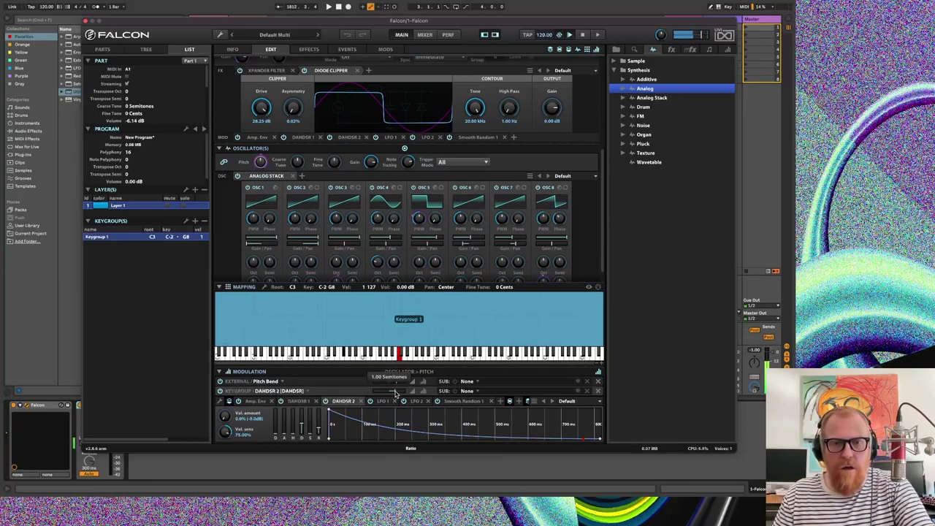
left_click_drag(395, 392, 392, 393)
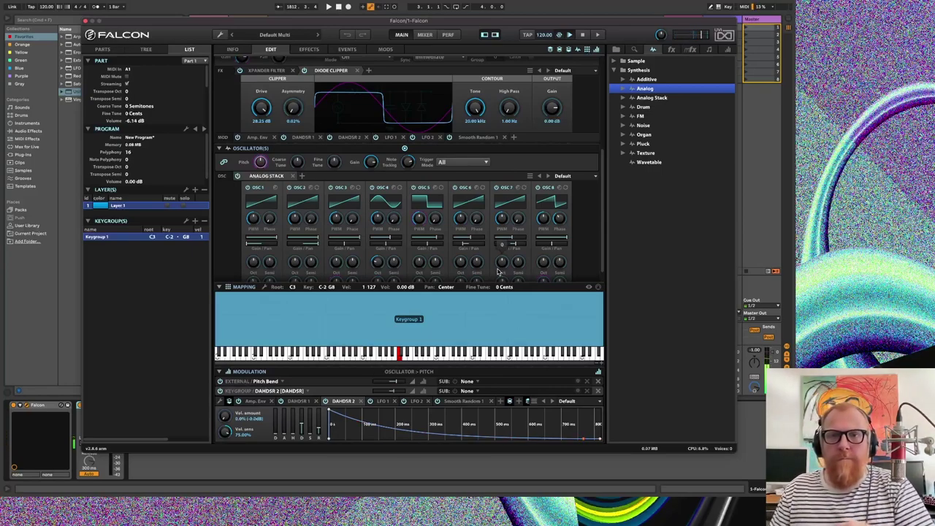
- Set the oscillator's note tracking to 100%
mouse_move(407, 167)
left_click_drag(407, 167, 405, 166)
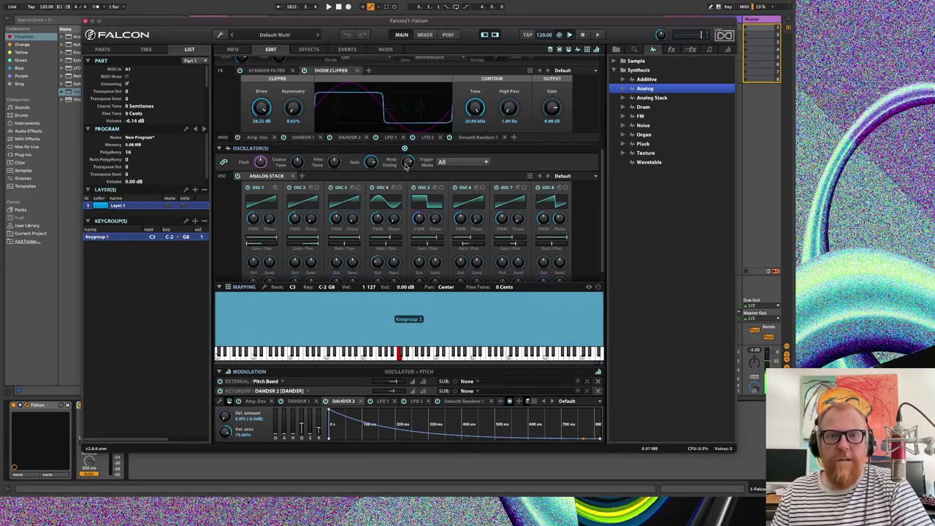
double_click(406, 166)
type("100")
key("Return")
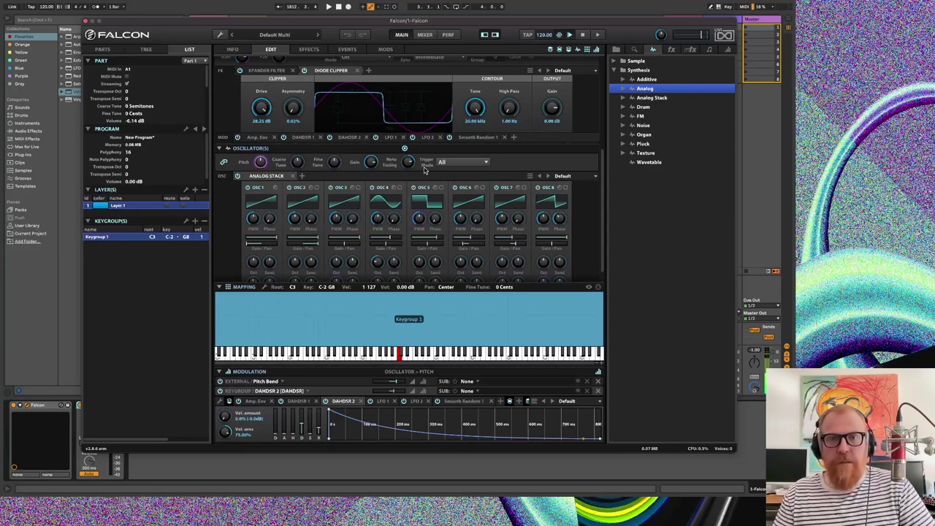
- Add a default Fuzz distortion after the keygroup's Diode Clipper
scroll(368, 155, "up", 4)
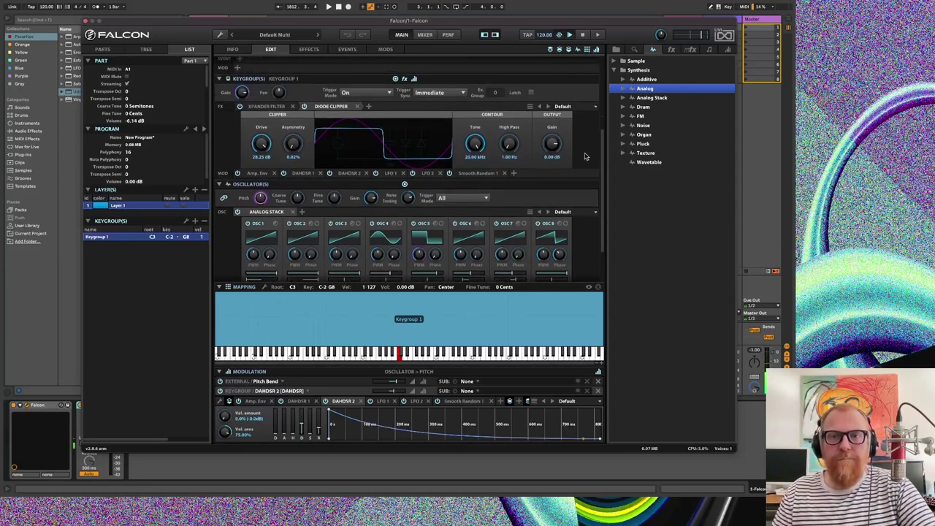
left_click(368, 153)
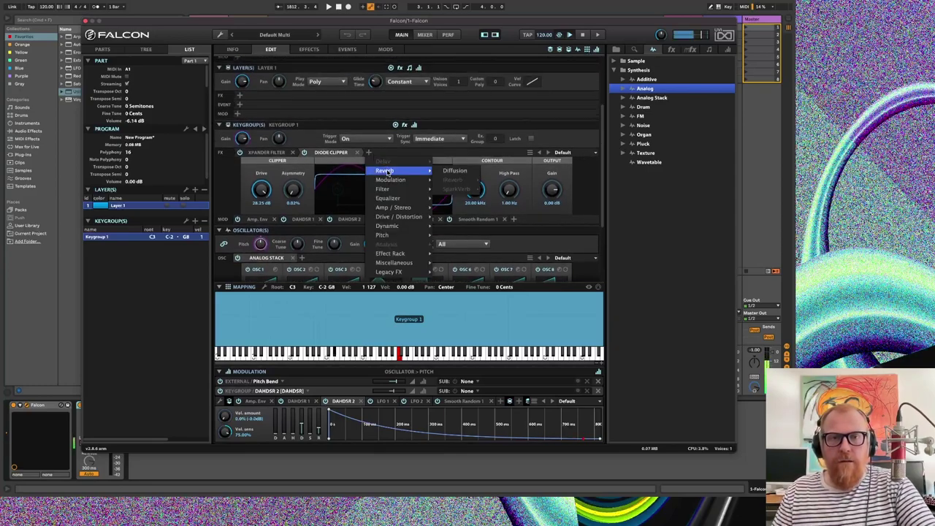
mouse_move(407, 191)
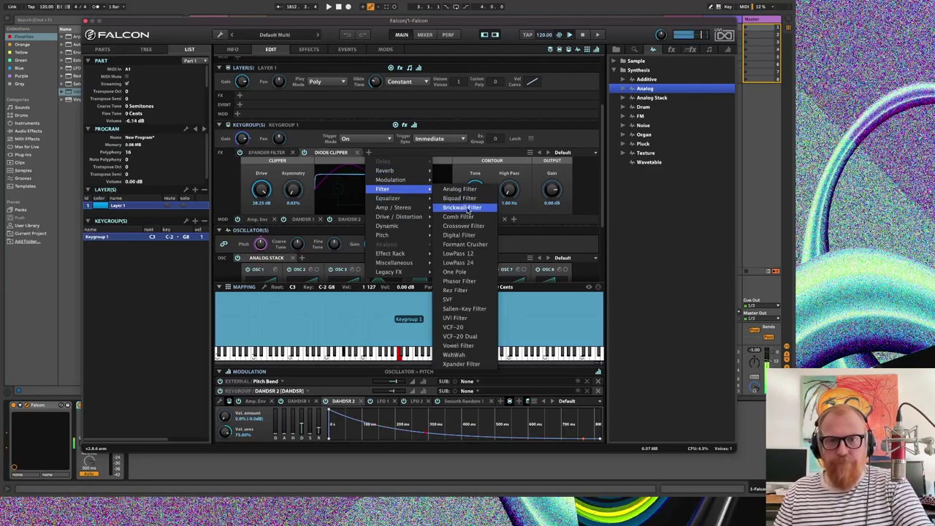
mouse_move(407, 209)
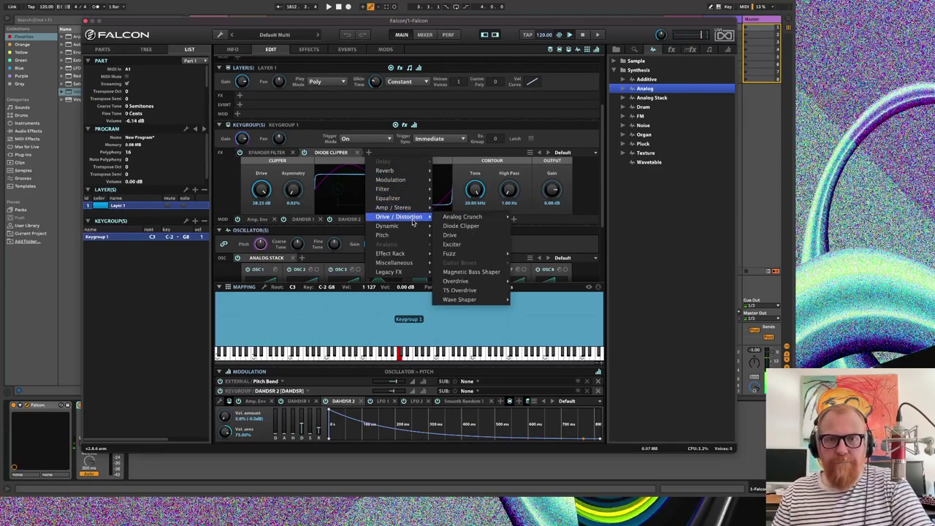
mouse_move(471, 253)
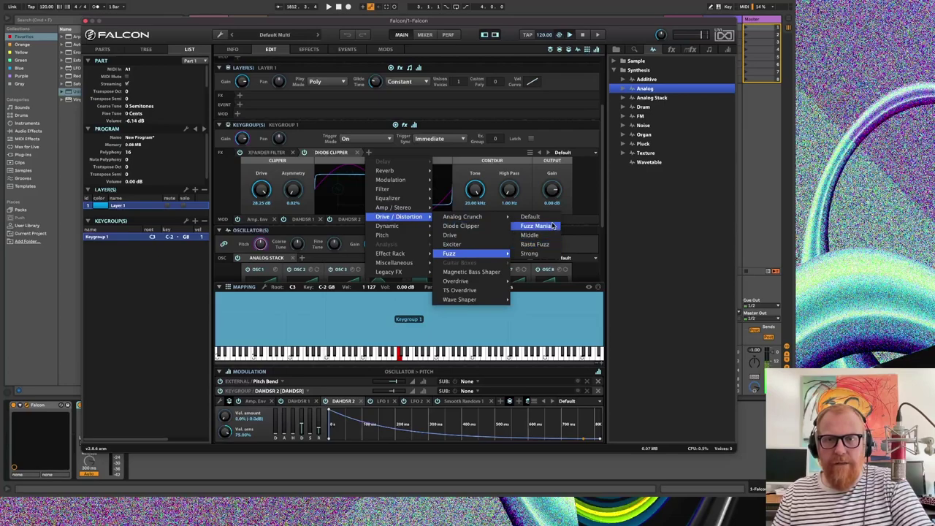
left_click(531, 217)
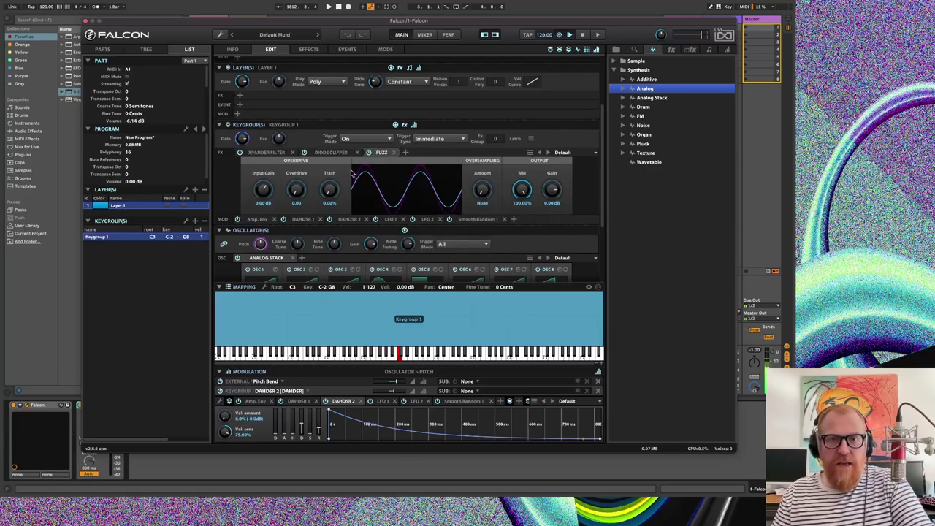
- Set the Fuzz's overdrive to about 4.87 and its trash to about 9%
left_click_drag(296, 192, 298, 137)
left_click_drag(298, 80, 299, 142)
mouse_move(339, 197)
left_mouse_down()
mouse_move(347, 175)
mouse_move(347, 197)
mouse_move(346, 186)
left_mouse_up()
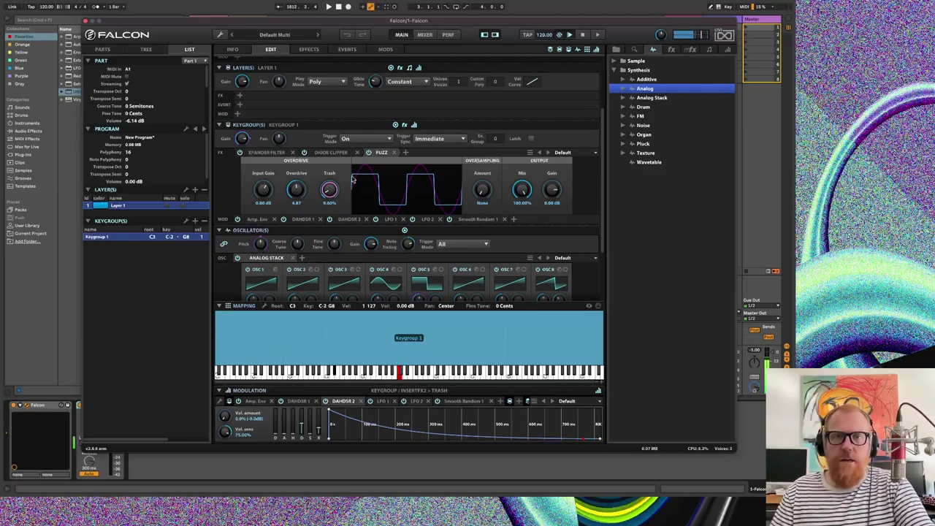
- Move the Fuzz ahead of the Diode Clipper in the effect chain and bypass the clipper
left_click_drag(381, 153, 327, 154)
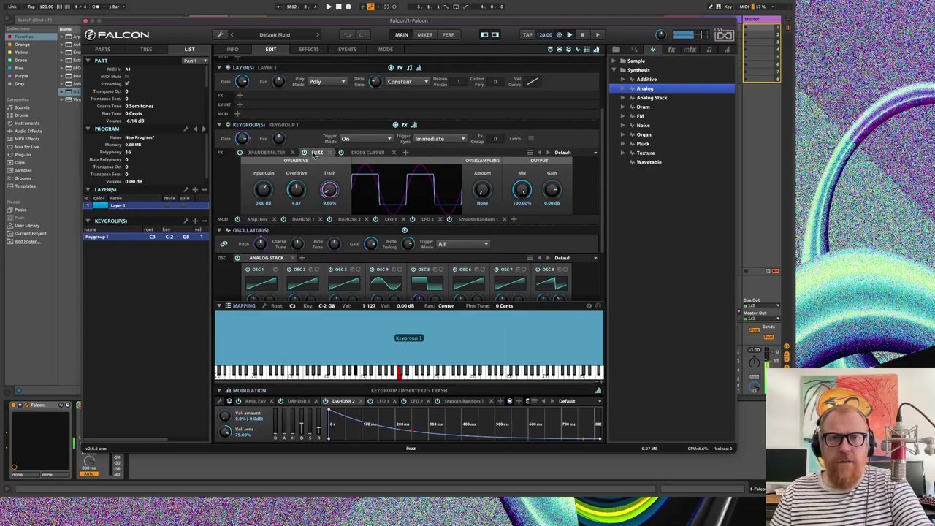
left_click(341, 152)
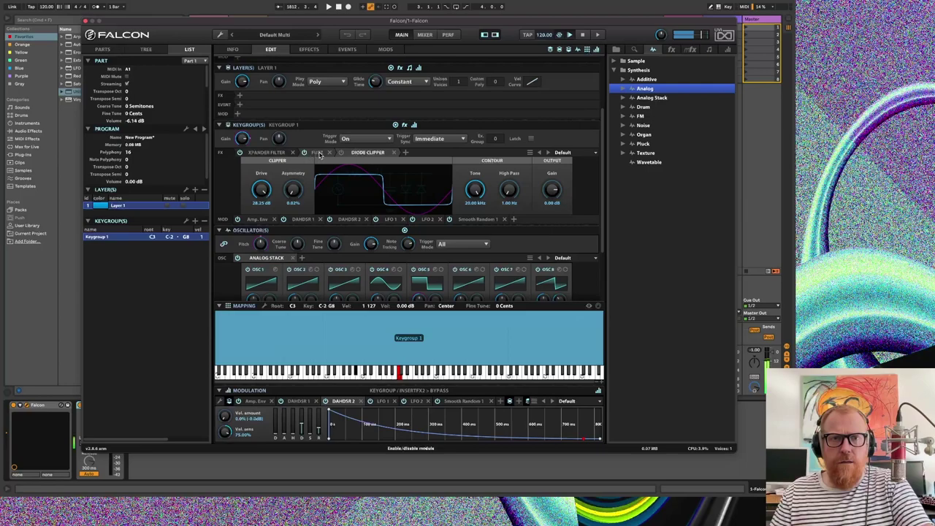
- Set the Fuzz's oversampling to 4x, its mix to about 51% and its trash to about 17%
left_click(318, 153)
left_click_drag(486, 193, 493, 159)
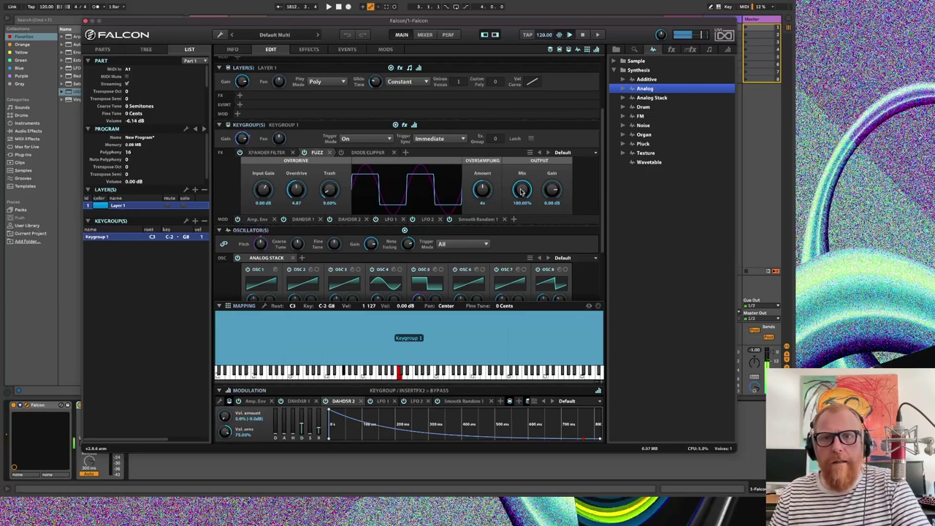
left_click_drag(522, 192, 522, 249)
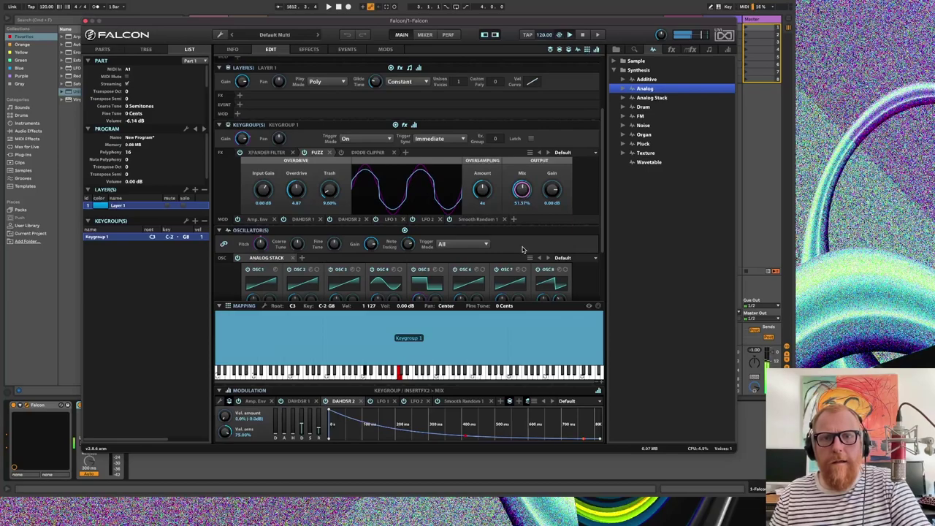
mouse_move(328, 189)
left_mouse_down()
mouse_move(343, 150)
mouse_move(331, 187)
left_mouse_up()
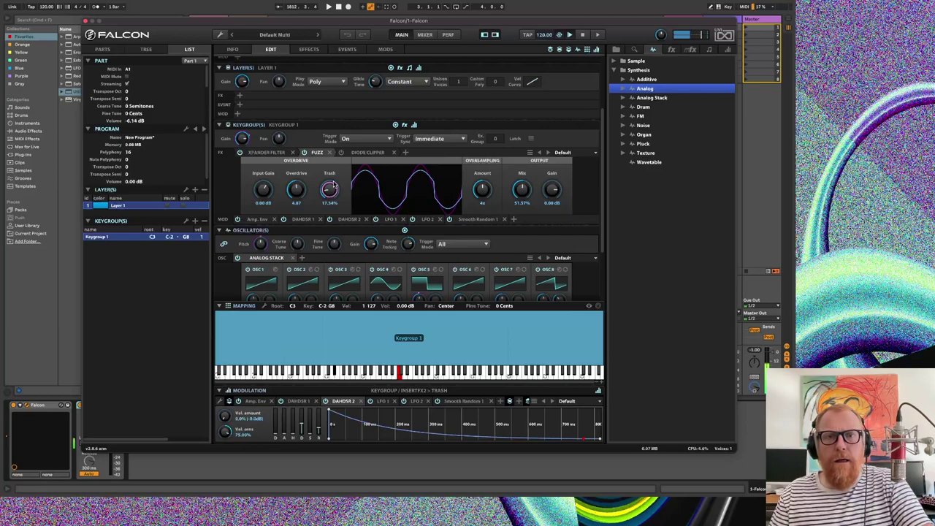
- Re-enable the Diode Clipper and set its tone to about 570 Hz, drive to about 16 dB and asymmetry to about 43%
left_click(366, 153)
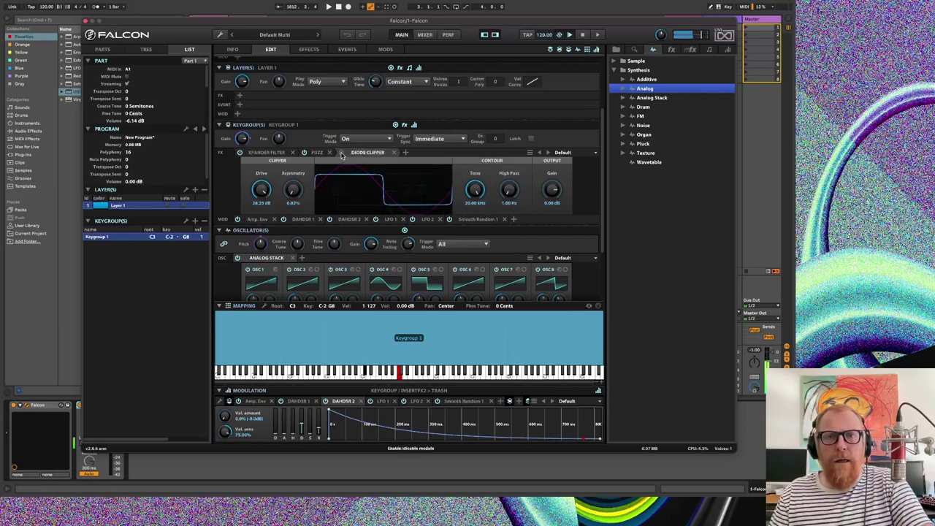
left_click(368, 152)
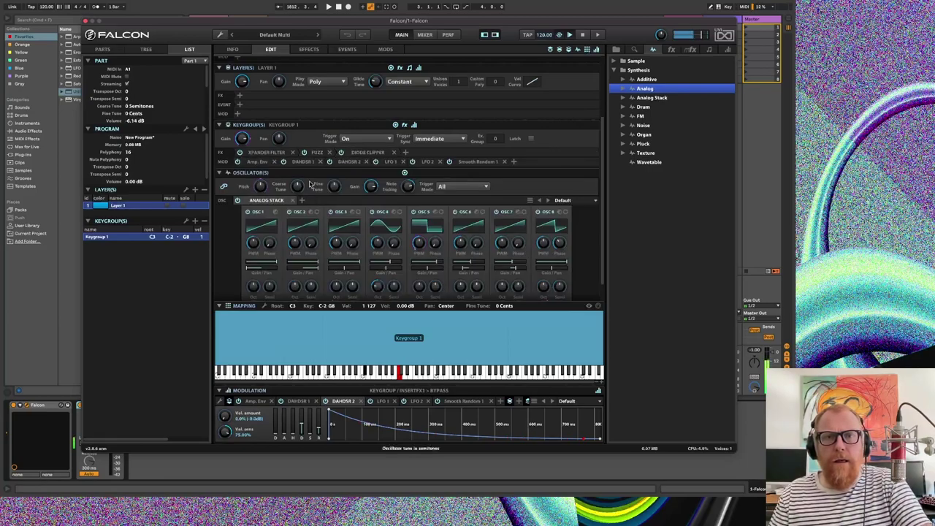
left_click(367, 153)
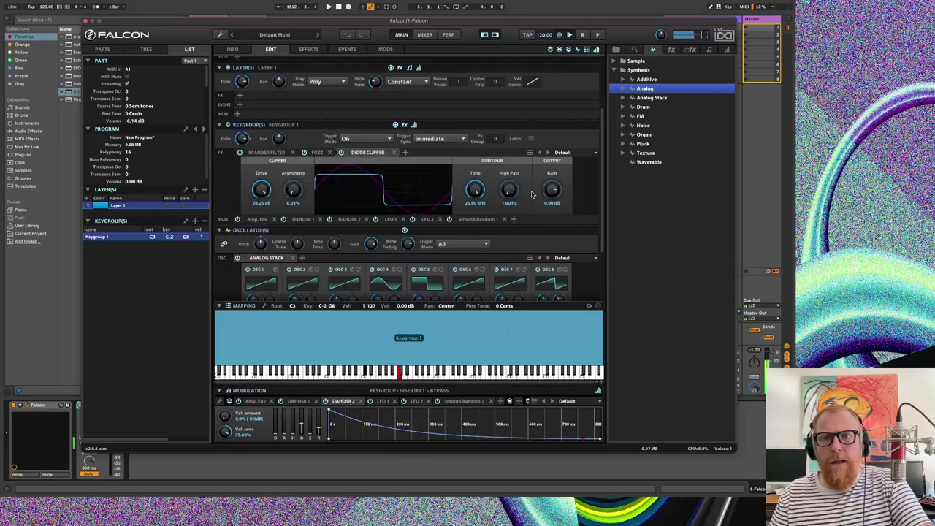
left_click_drag(476, 192, 480, 271)
left_click_drag(261, 189, 268, 238)
left_click_drag(292, 191, 312, 140)
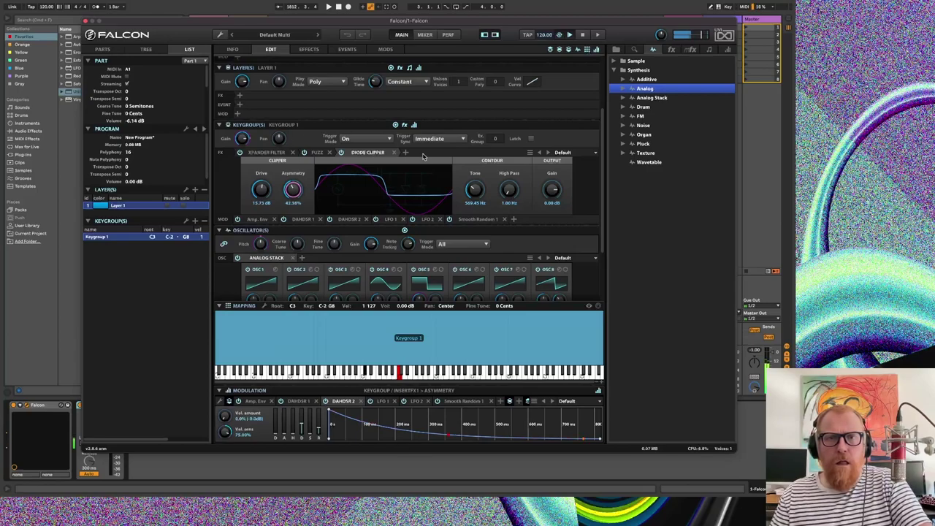
- Add a default Analog Crunch distortion after the Diode Clipper
left_click(406, 151)
mouse_move(433, 198)
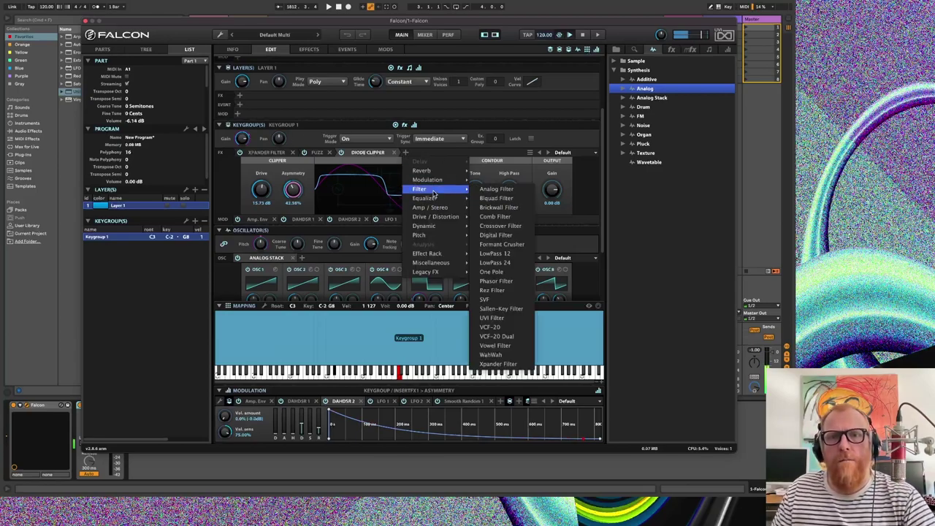
mouse_move(444, 218)
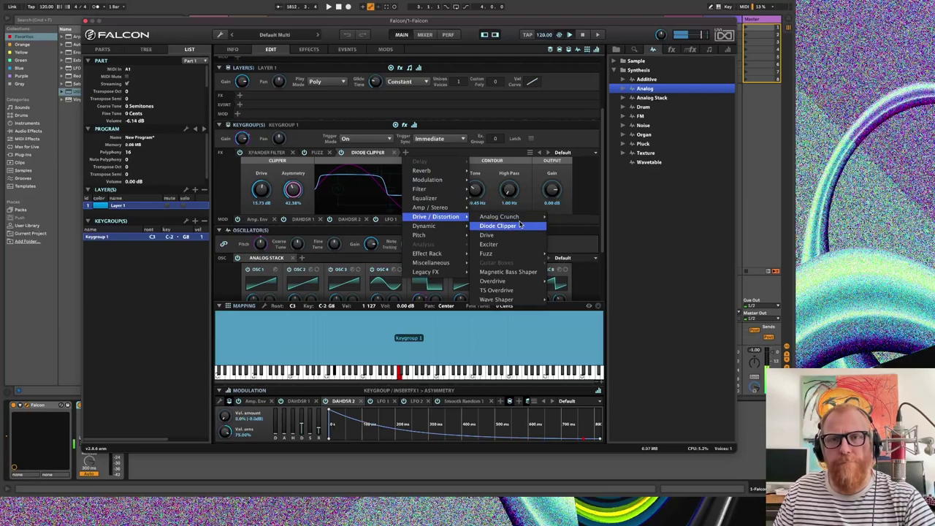
mouse_move(504, 217)
left_click(567, 218)
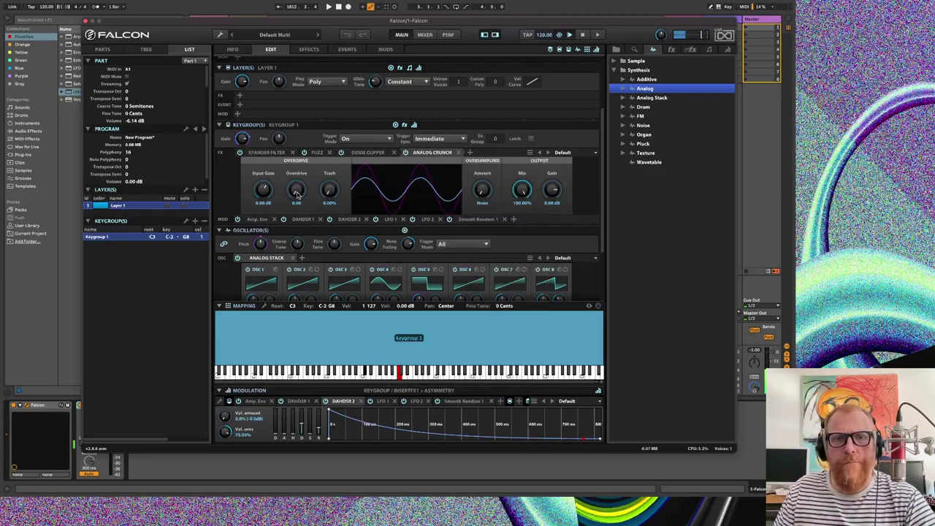
- Set the Analog Crunch's overdrive to about 2.15, its oversampling to 4x and its trash to about 22%
left_click(317, 152)
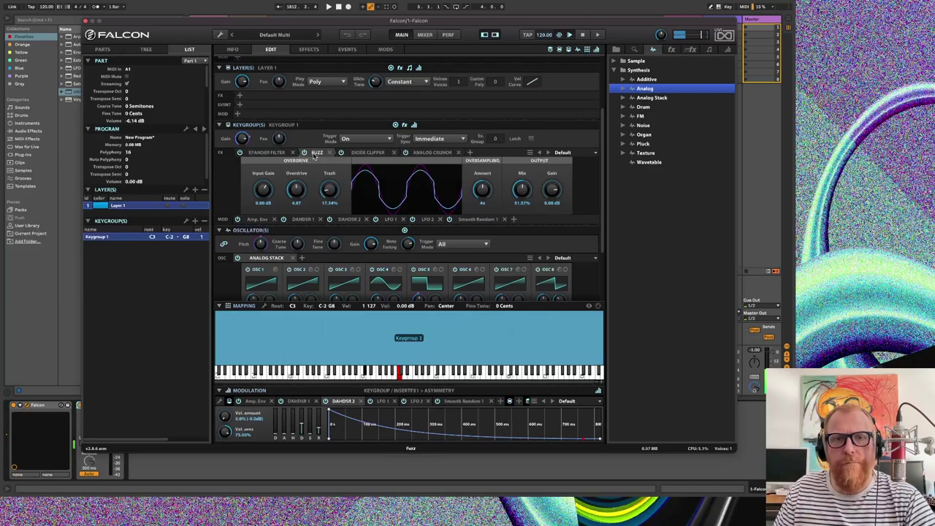
left_click(435, 153)
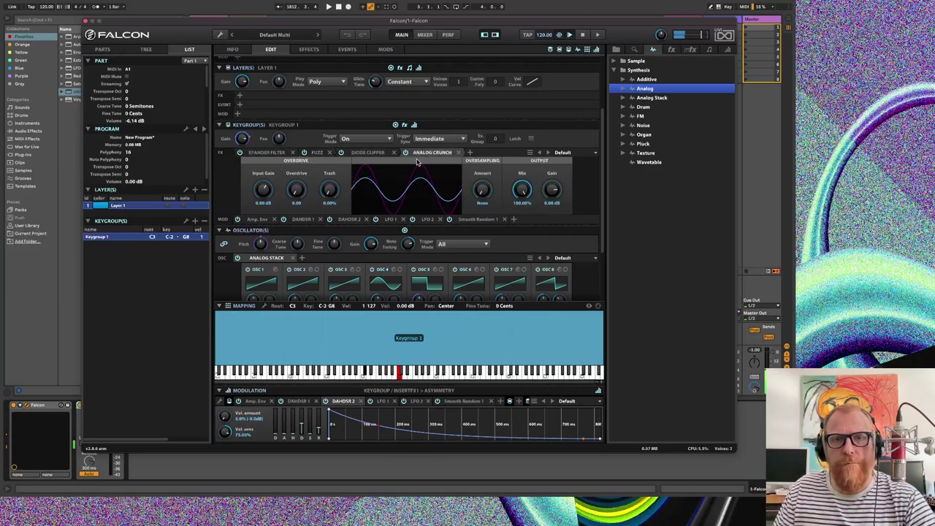
left_click_drag(294, 188, 293, 165)
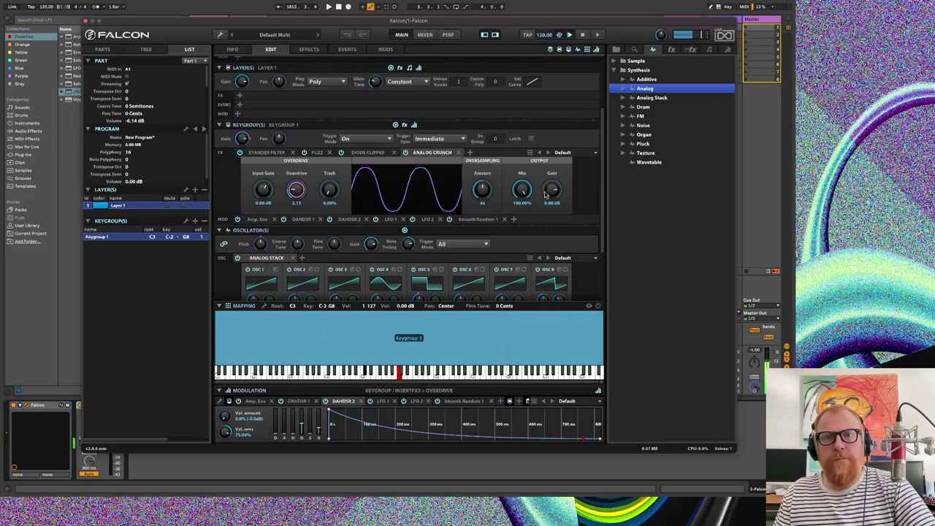
left_click_drag(330, 193, 344, 168)
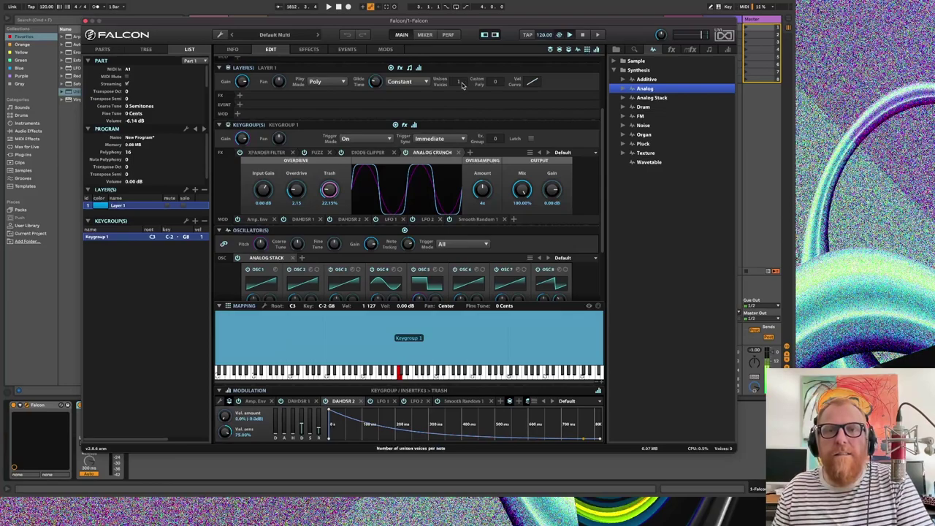
- Set the layer's play mode to Mono Retrigger and its unison voices to 4
left_click(339, 82)
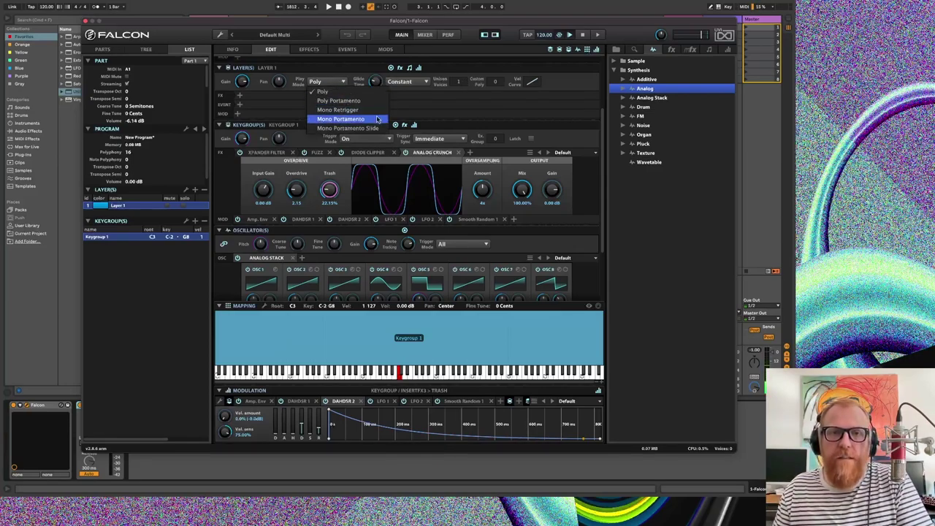
left_click(349, 111)
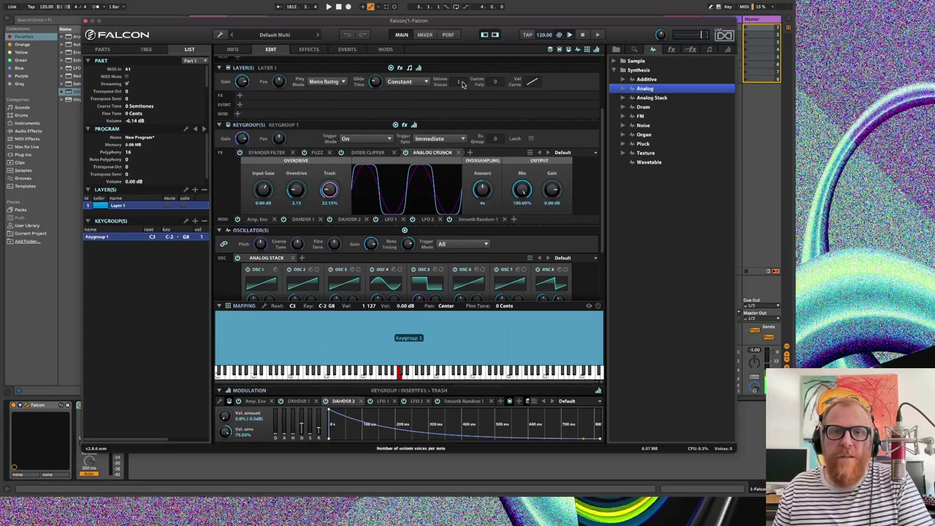
double_click(460, 83)
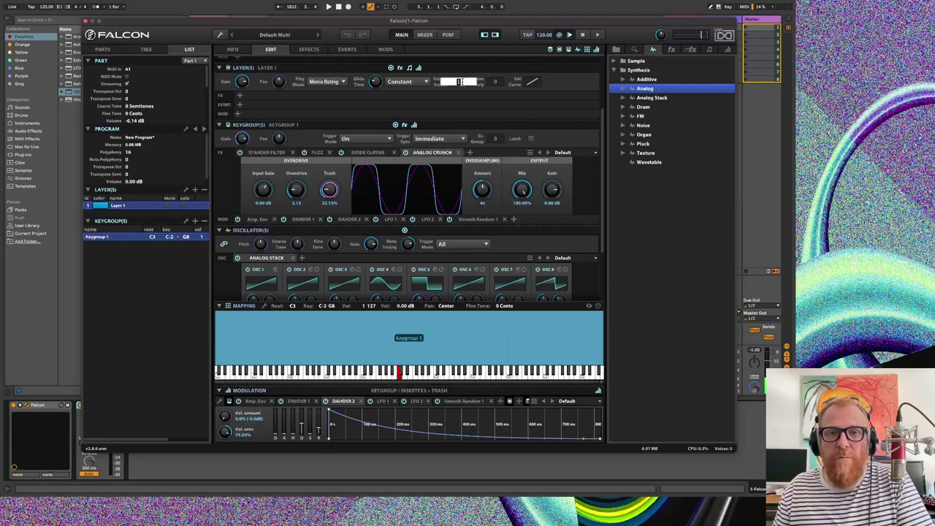
left_click(468, 74)
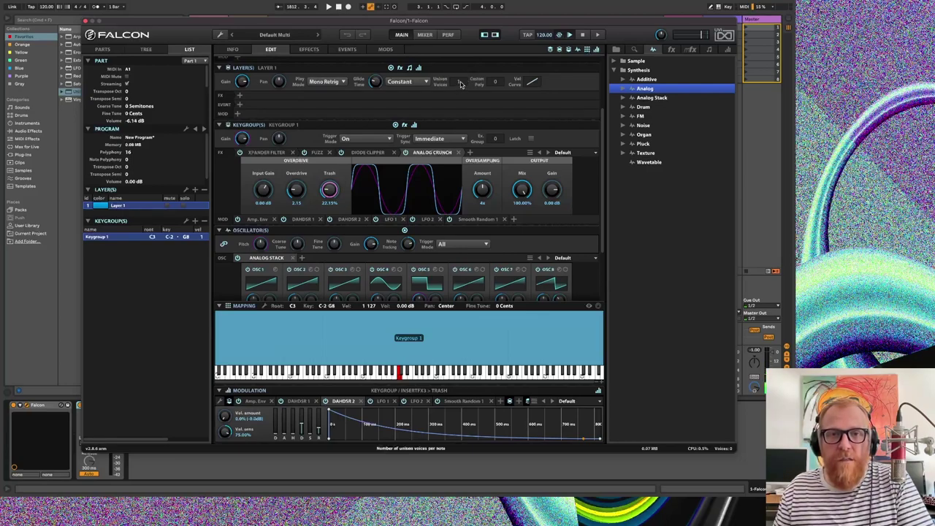
double_click(458, 82)
key("Return")
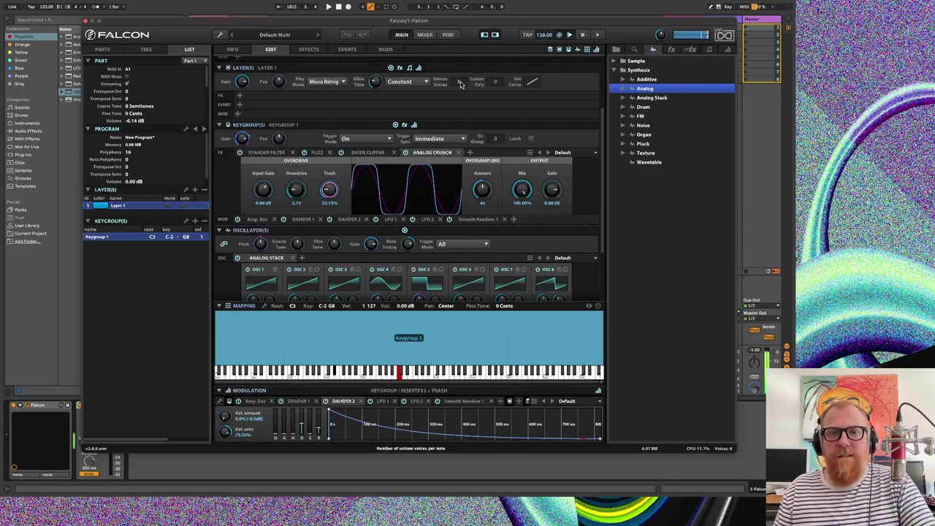
double_click(460, 84)
key("Return")
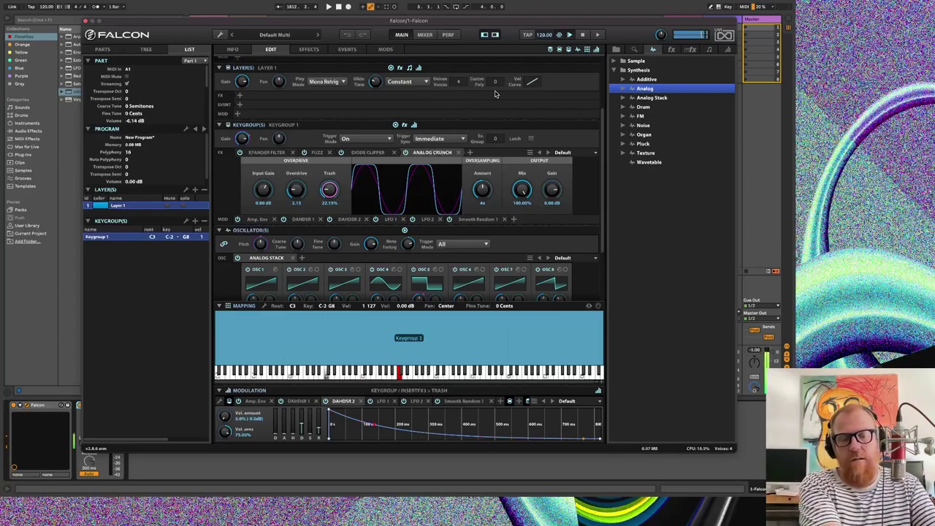
key("XF86AudioMute")
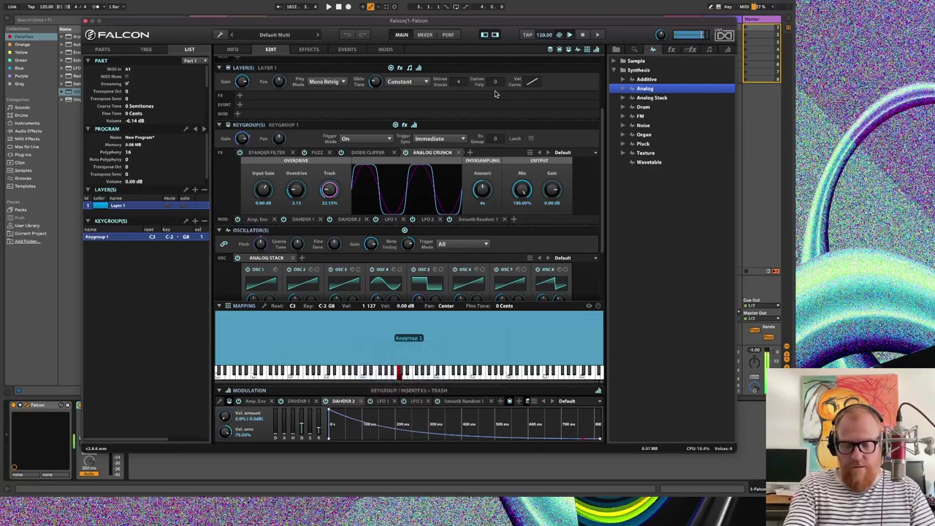
key("XF86AudioMute")
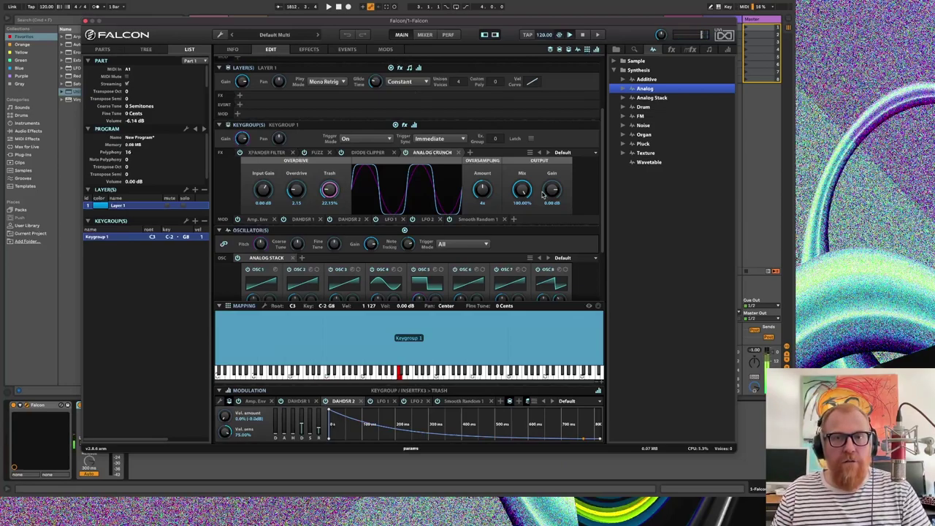
- Add a Rez Filter after the Analog Crunch, with its resonance at about 49% and cutoff at about 1.31 kHz
left_click(470, 152)
mouse_move(497, 188)
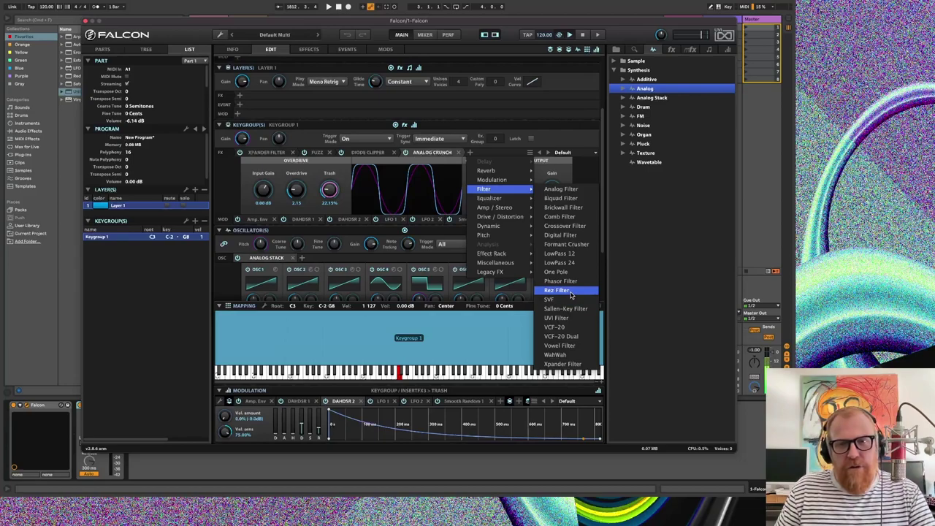
left_click(564, 291)
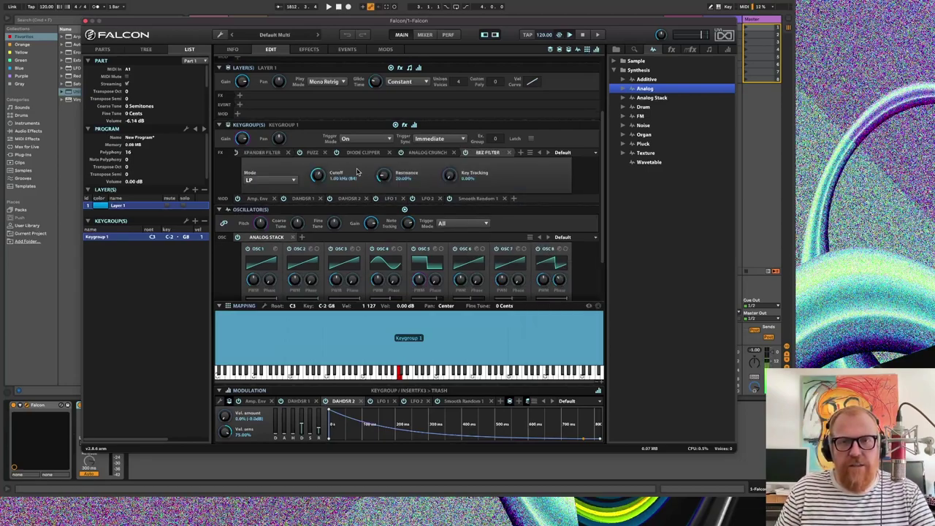
left_click(381, 178)
left_click(319, 176)
mouse_move(318, 175)
left_mouse_down()
mouse_move(325, 143)
mouse_move(318, 175)
left_mouse_up()
- Modulate the Rez Filter's cutoff with a new keygroup LFO that uses the Random S&H waveform
right_click(318, 176)
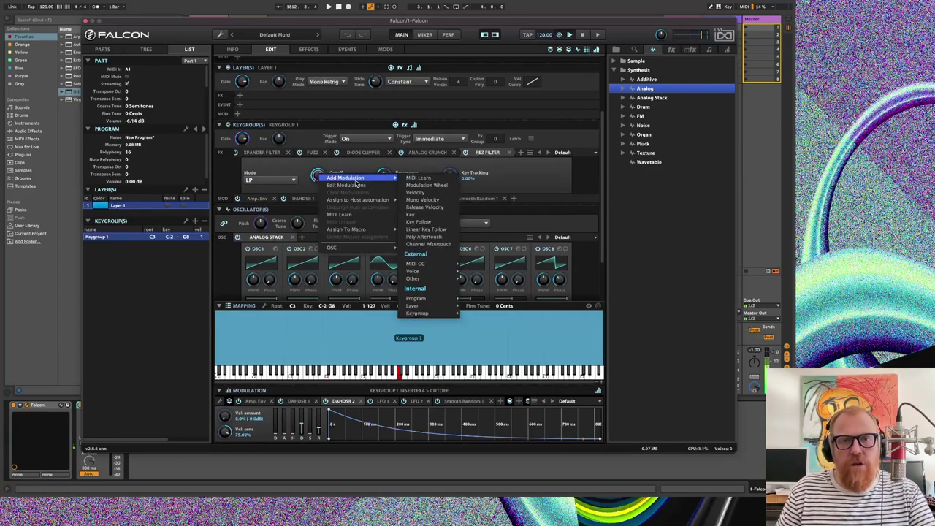
mouse_move(448, 314)
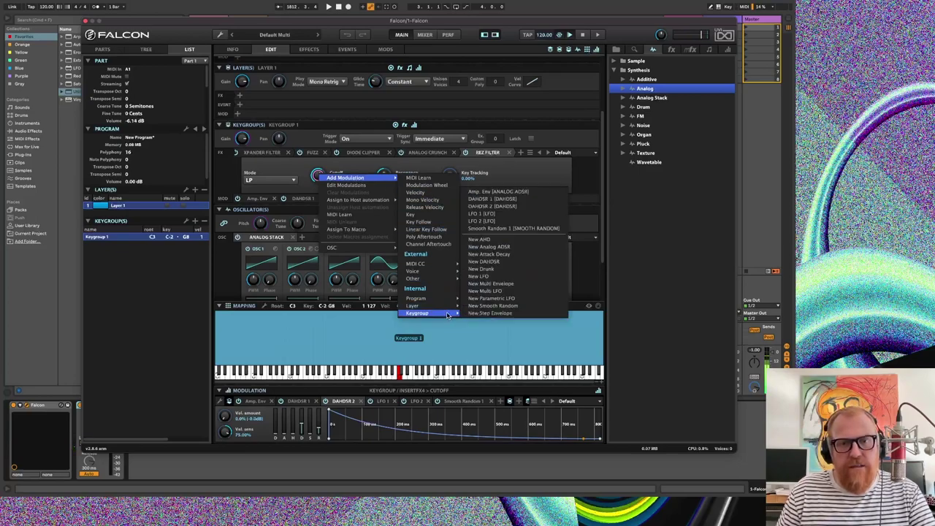
left_click(514, 276)
left_click(292, 416)
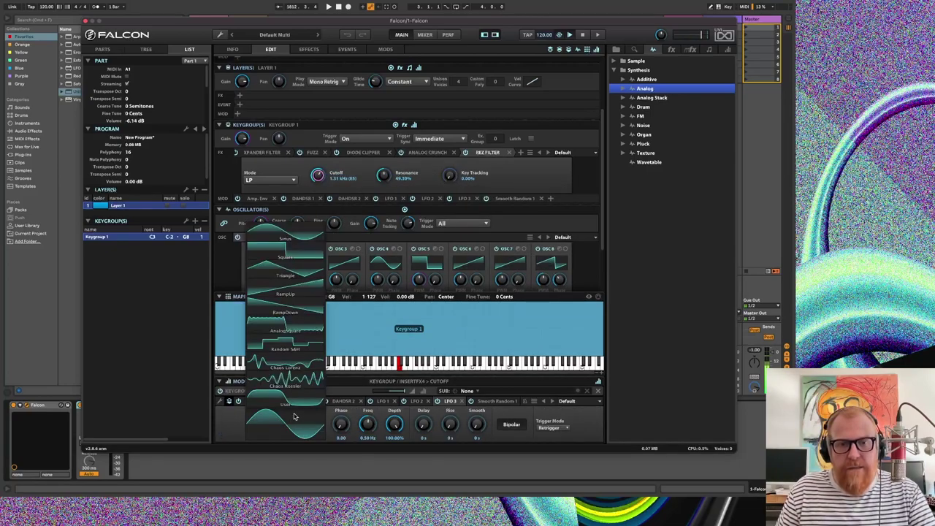
left_click(304, 349)
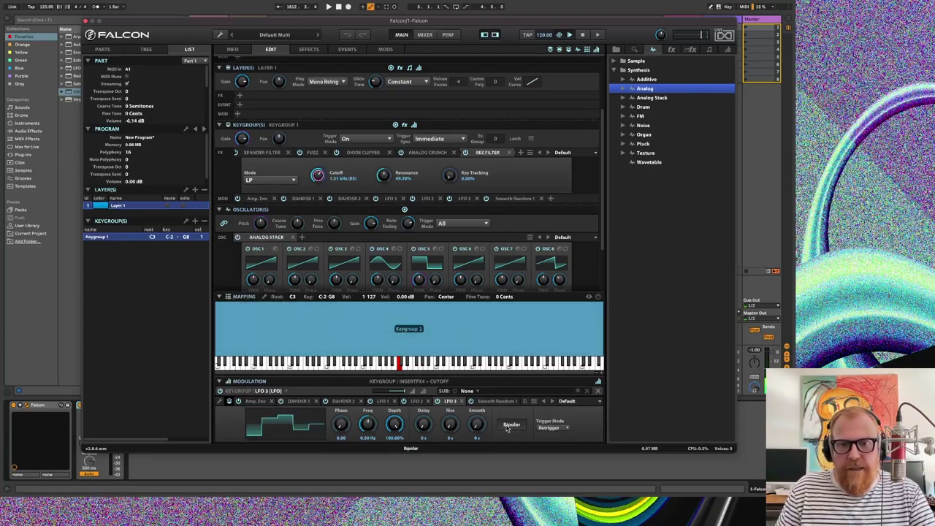
- Set the LFO's frequency to 0.03 Hz and smooth to 1 s, and the Rez Filter's cutoff to 20 Hz and resonance to about 71%
left_click(551, 428)
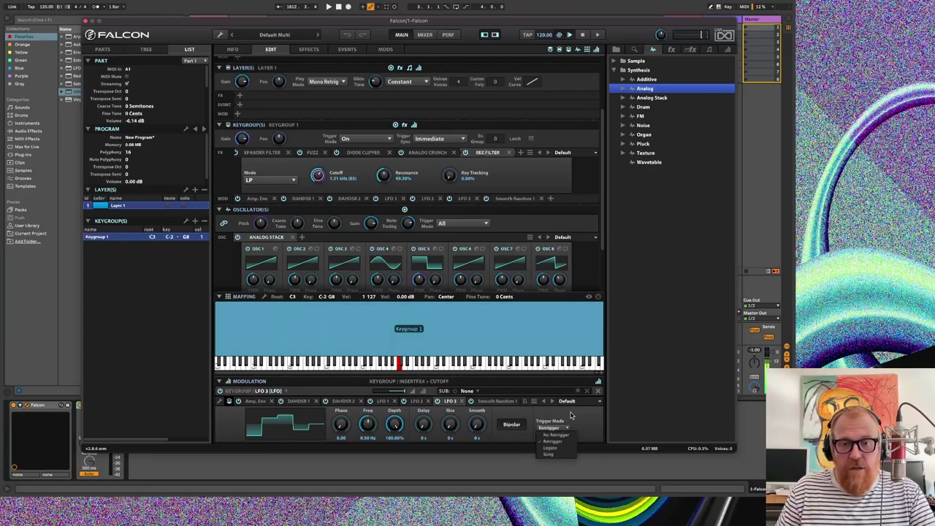
left_click(571, 415)
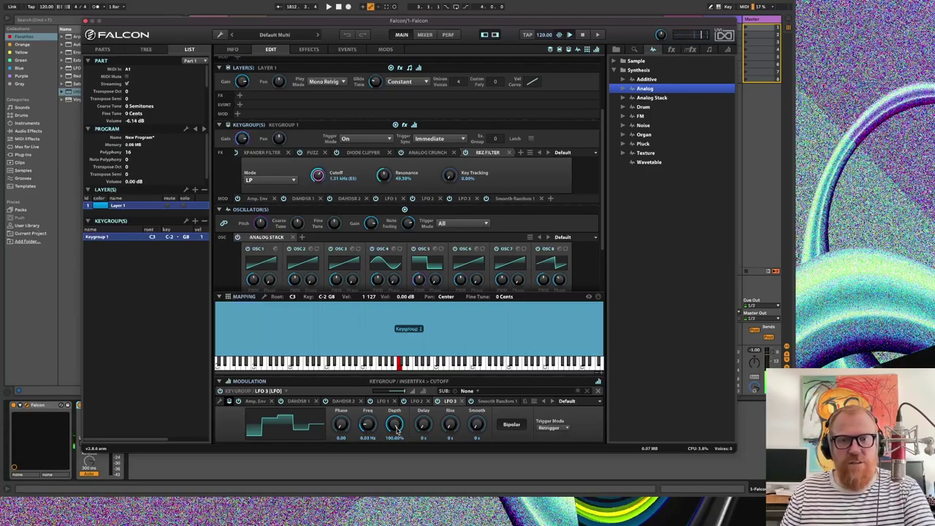
left_click_drag(479, 427, 512, 307)
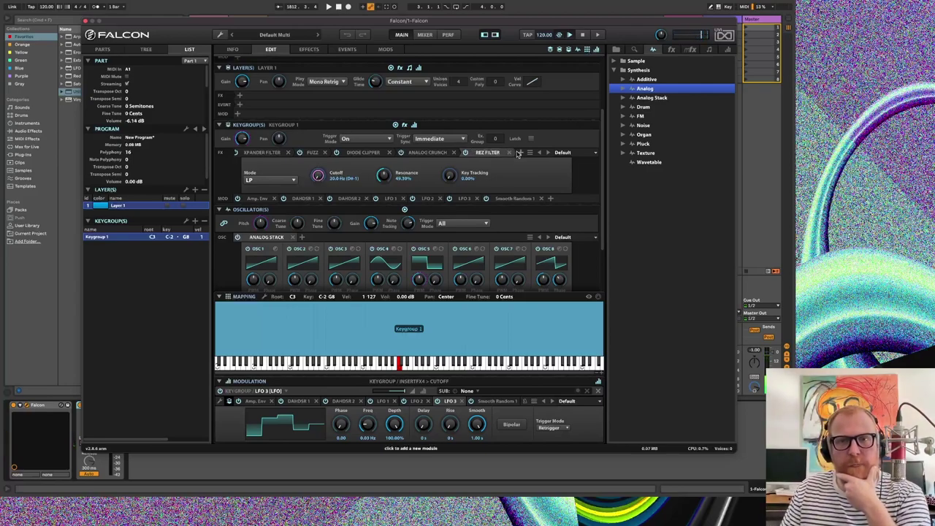
left_click(382, 176)
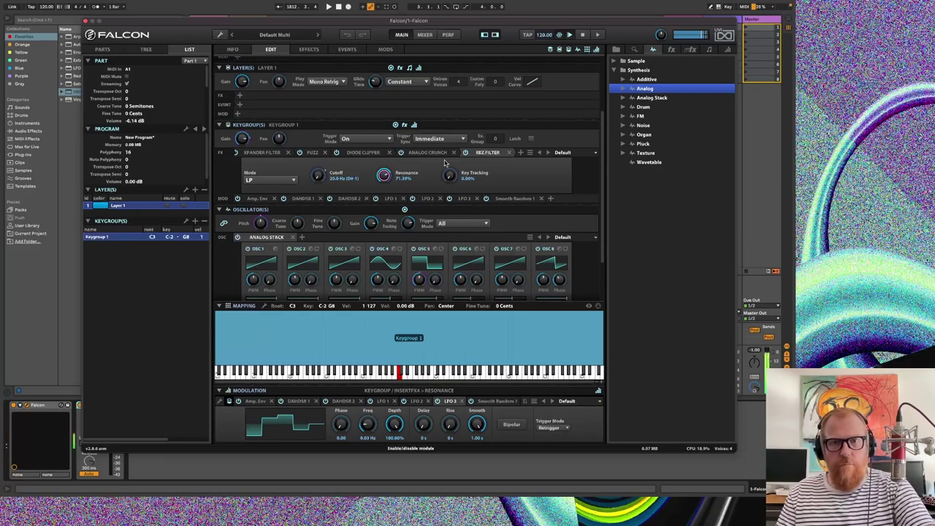
- Add a VCF-20 filter after the Rez Filter and modulate its cutoff with a new keygroup LFO
left_click(521, 155)
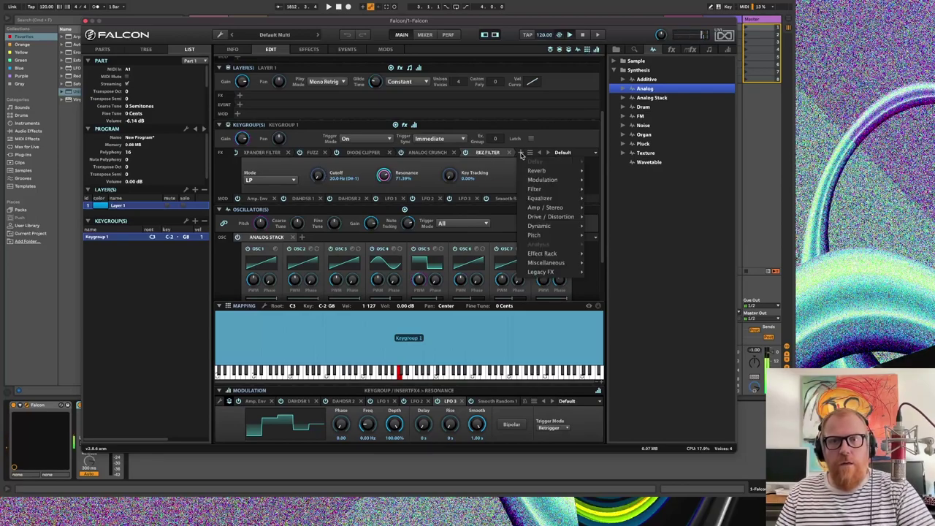
mouse_move(544, 189)
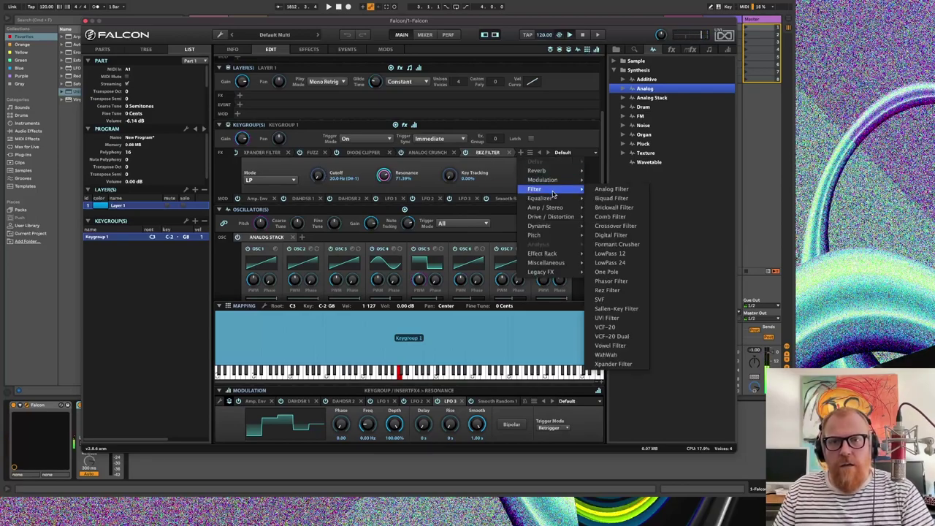
left_click(618, 330)
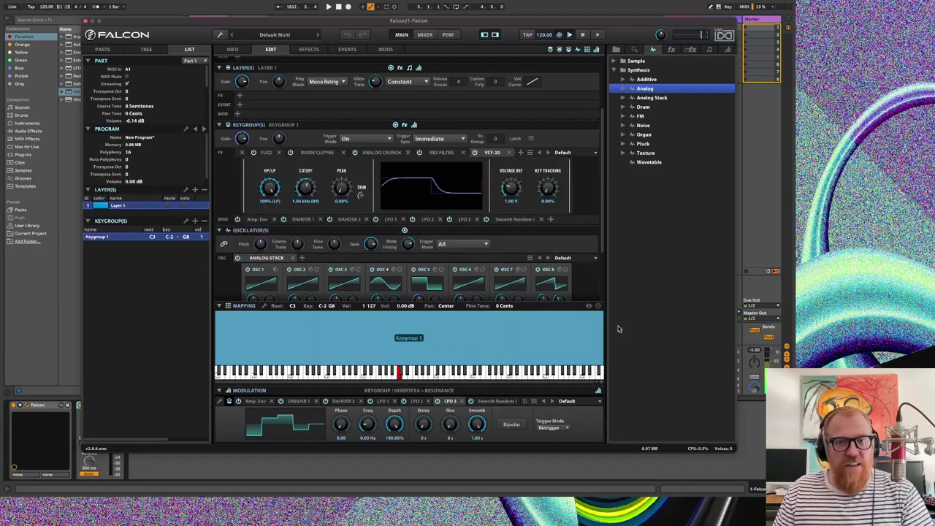
right_click(307, 192)
mouse_move(336, 193)
mouse_move(431, 329)
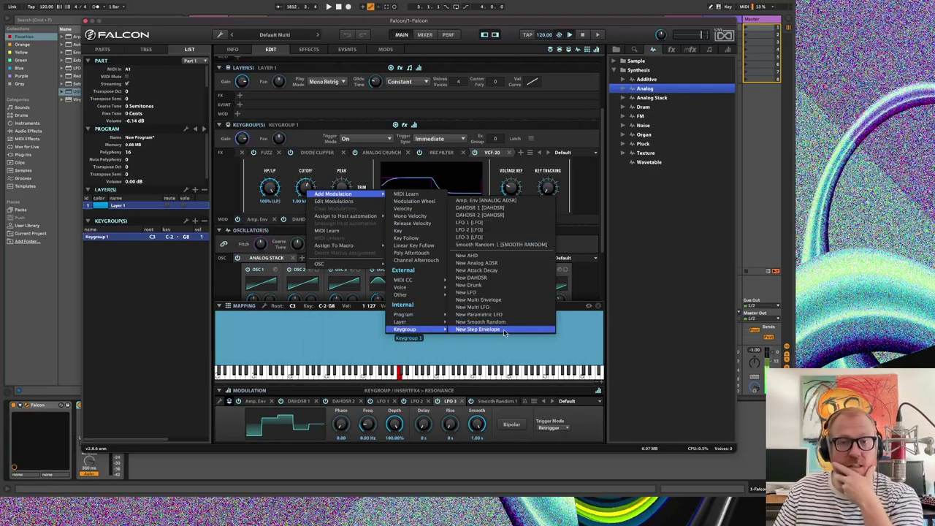
left_click(467, 292)
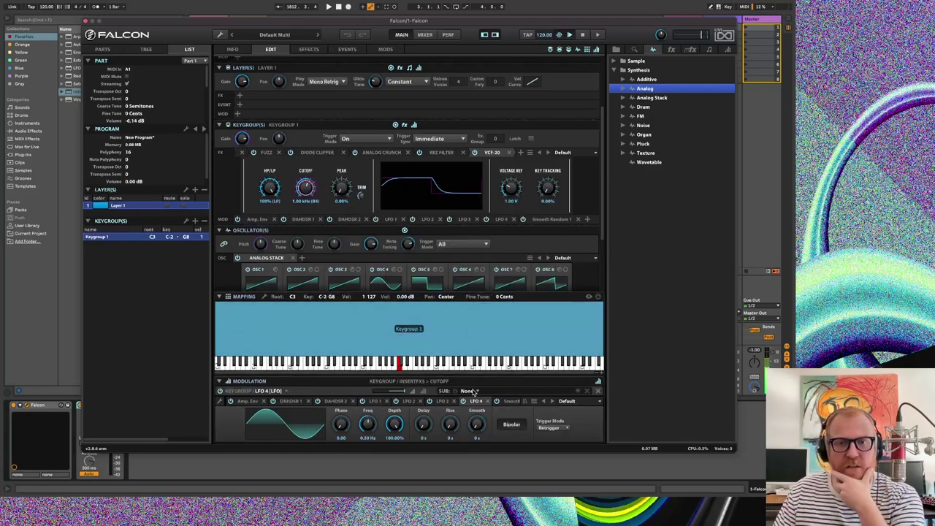
- Give the VCF-20's cutoff LFO the Random S&H waveform and a smooth time of 1 s
left_click(314, 431)
left_click(299, 339)
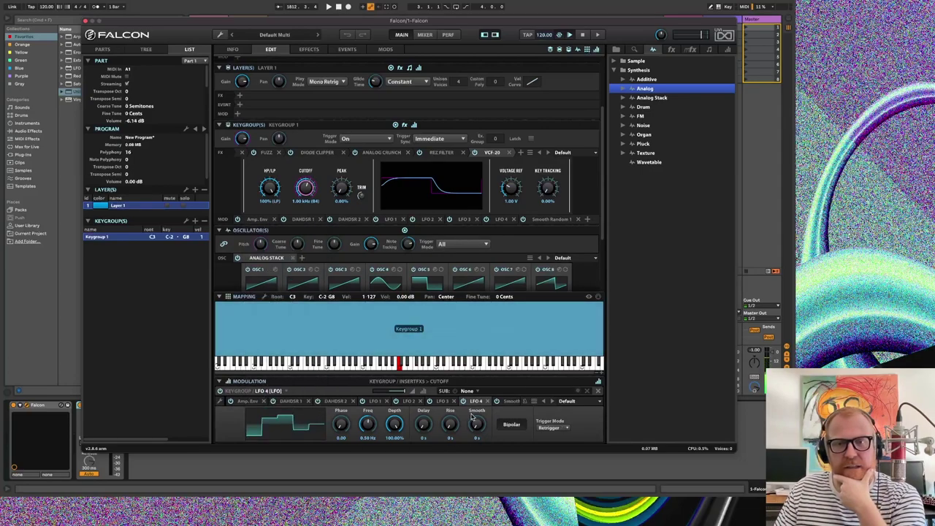
left_click_drag(477, 428, 478, 411)
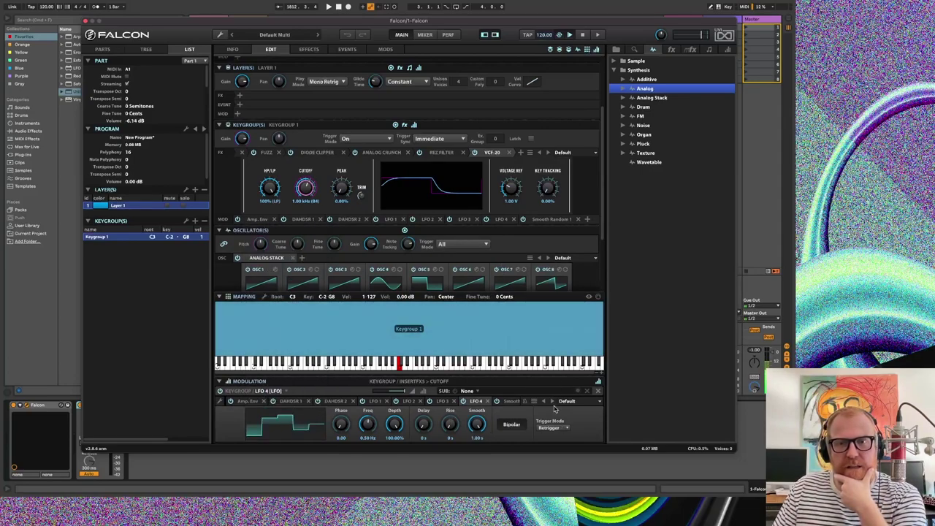
left_click(554, 428)
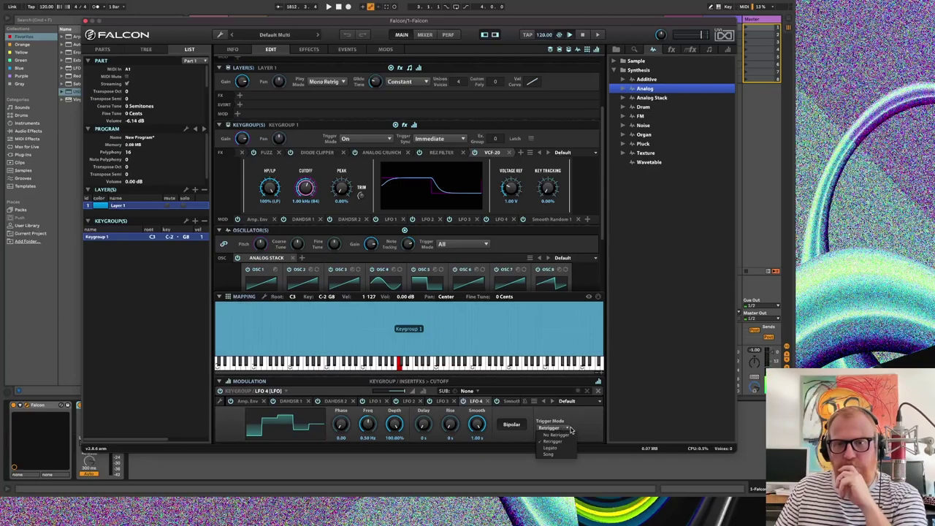
left_click(552, 436)
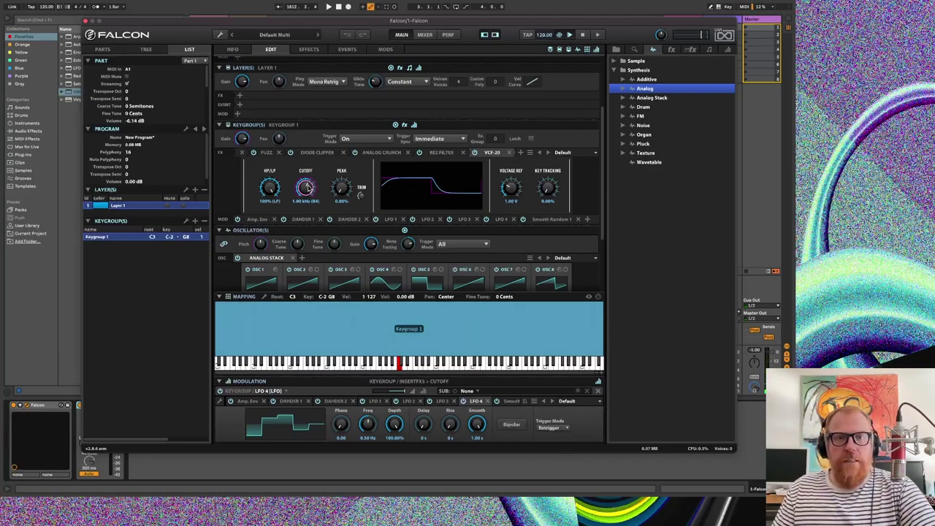
- Set the VCF-20's cutoff to about 593 Hz, its peak to about 53% and its HP/LP blend to 0% (full high-pass)
left_click_drag(307, 189, 308, 202)
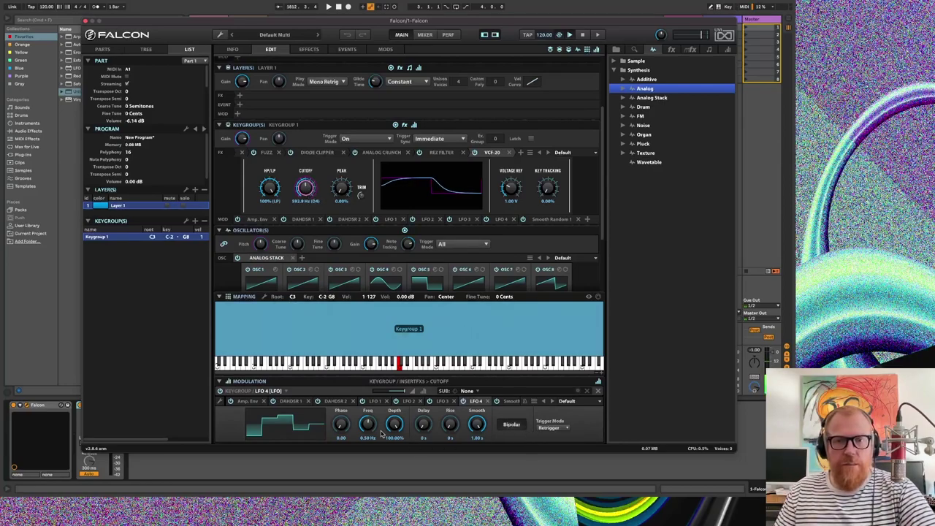
left_click_drag(346, 192, 356, 155)
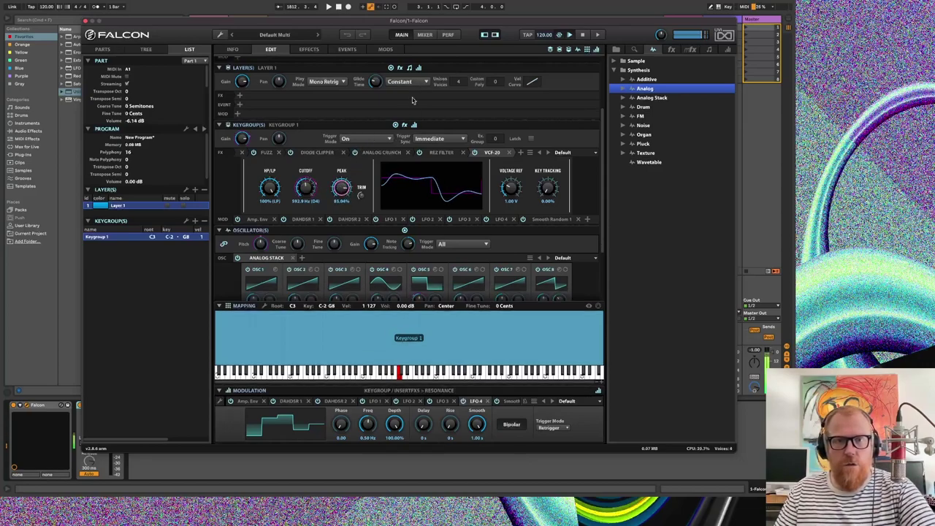
left_click_drag(272, 191, 289, 372)
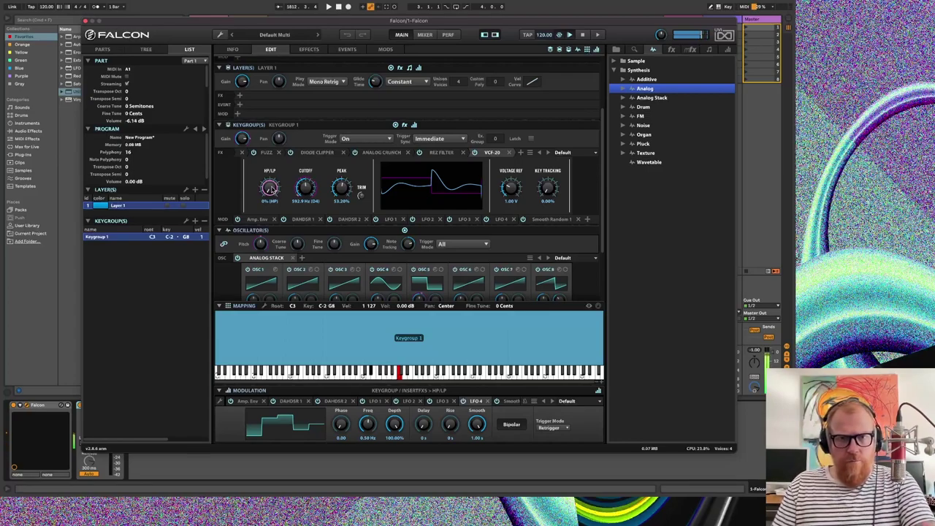
scroll(318, 155, "up", 1)
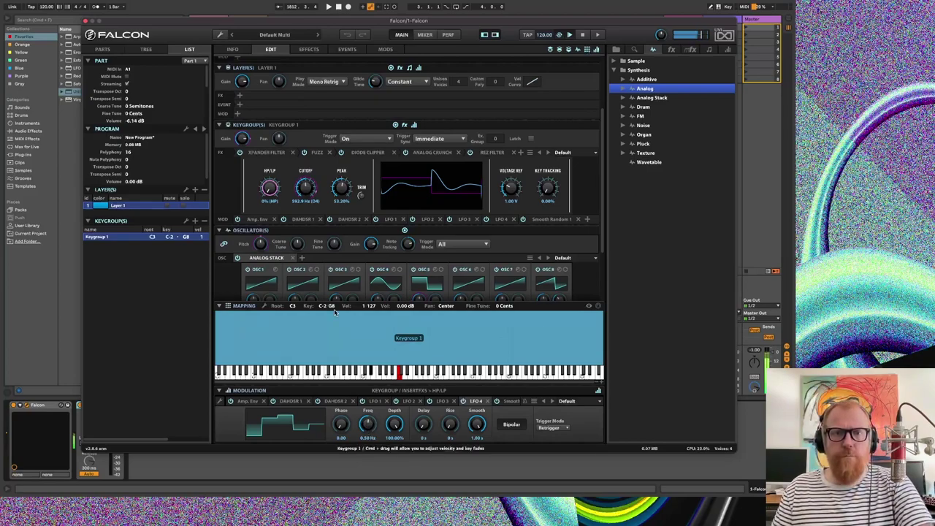
- Delete the Xpander Filter from the keygroup effects along with the DAHDSR 1 envelope modulating its cutoff
left_click(263, 154)
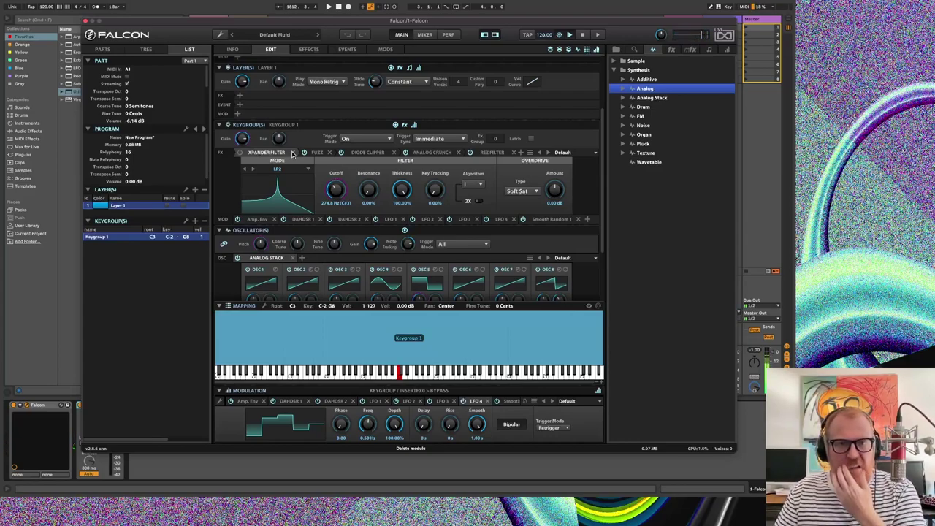
left_click(335, 191)
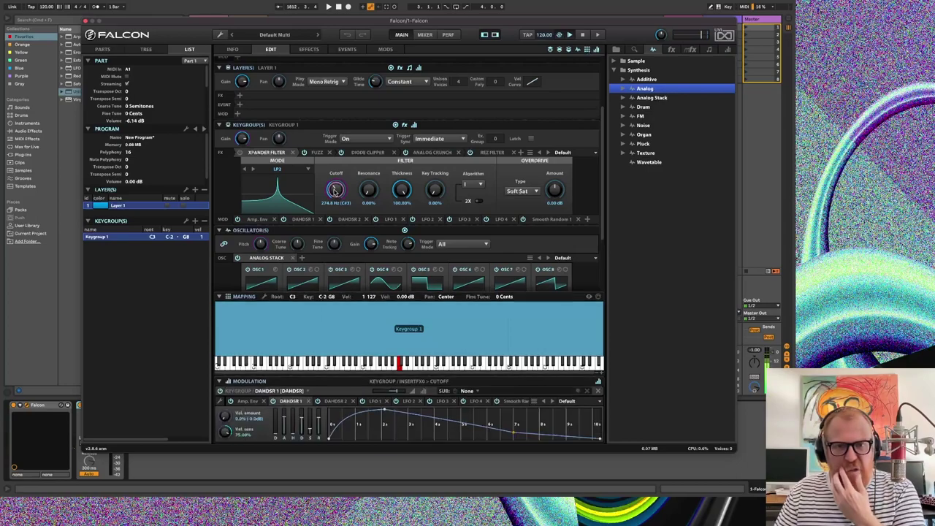
left_click(311, 405)
left_click(290, 151)
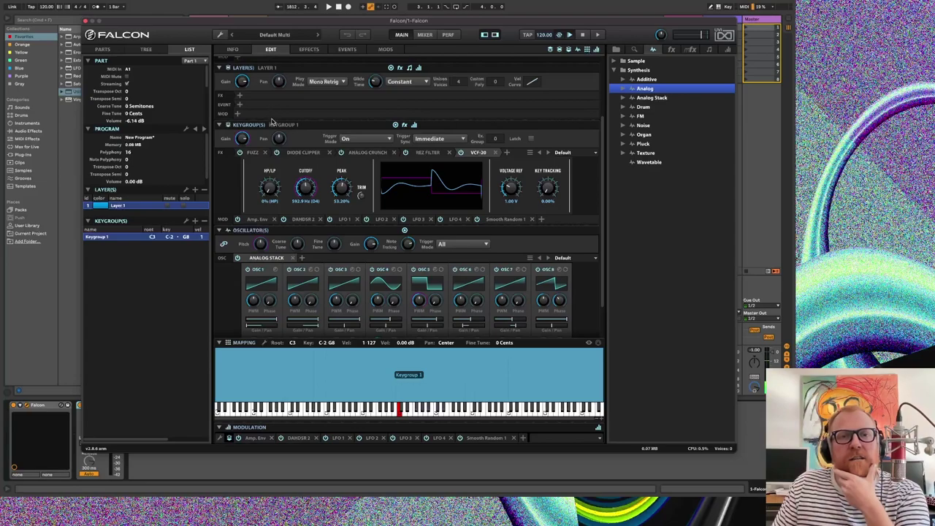
- Add a Script Processor with the Polyphonic Sequencer from the Sequencing category to the program's event processors
scroll(271, 118, "up", 3)
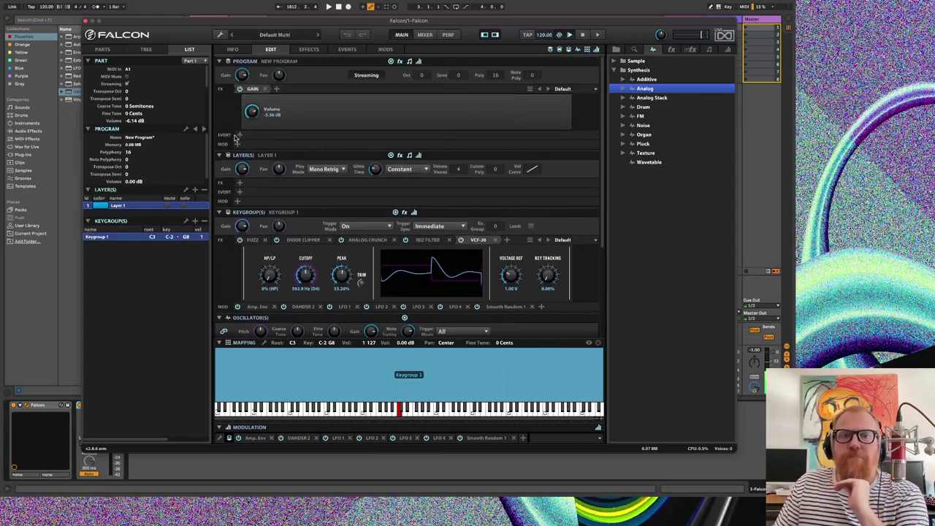
left_click(239, 135)
mouse_move(277, 147)
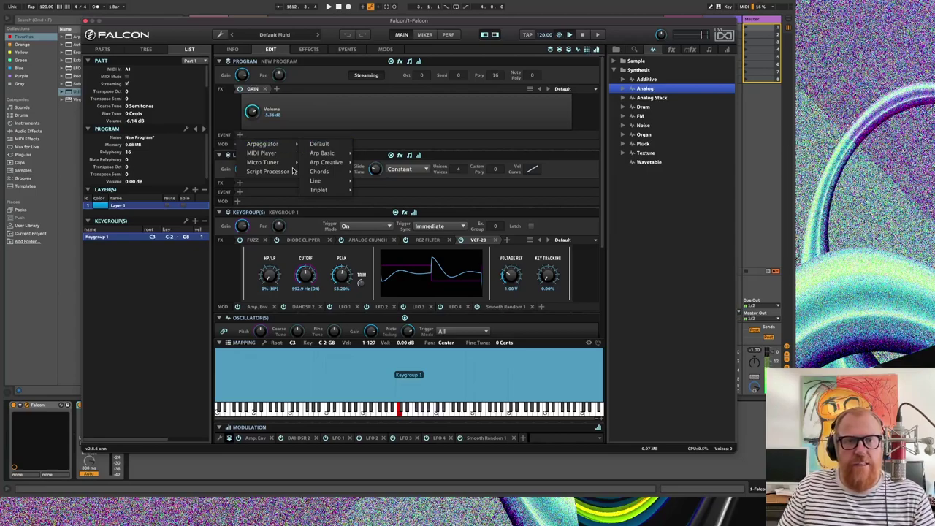
mouse_move(282, 175)
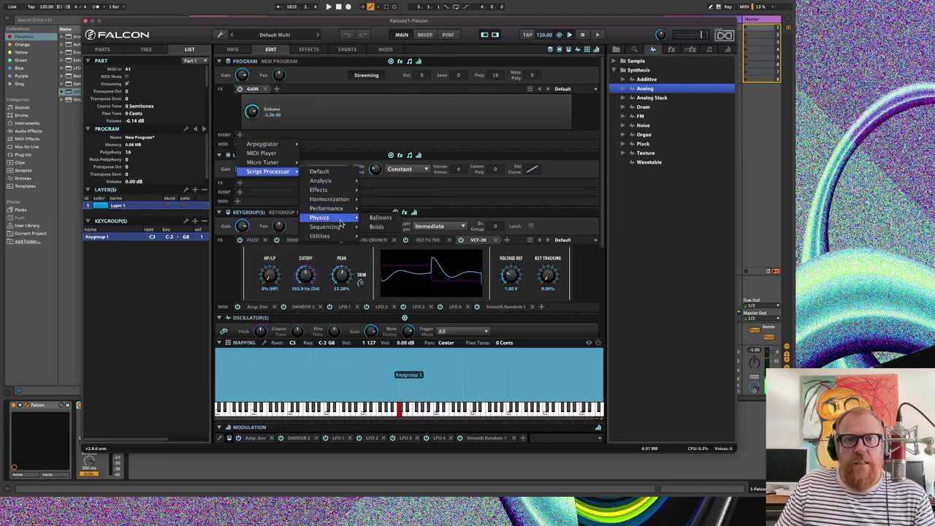
mouse_move(337, 229)
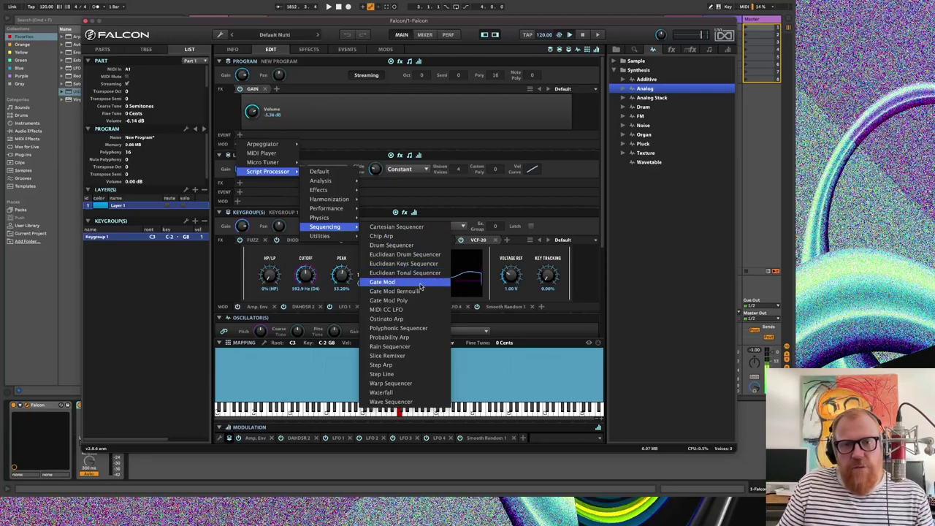
left_click(435, 328)
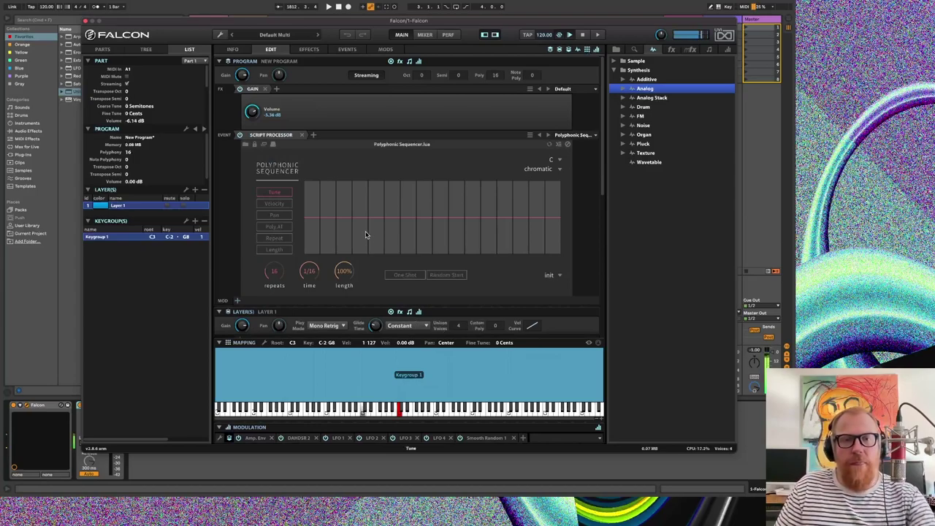
- Draw sequencer tune offsets: step 1 up 6 semitones, step 4 slightly down, step 10 up 12 semitones and step 13 down
left_click(312, 212)
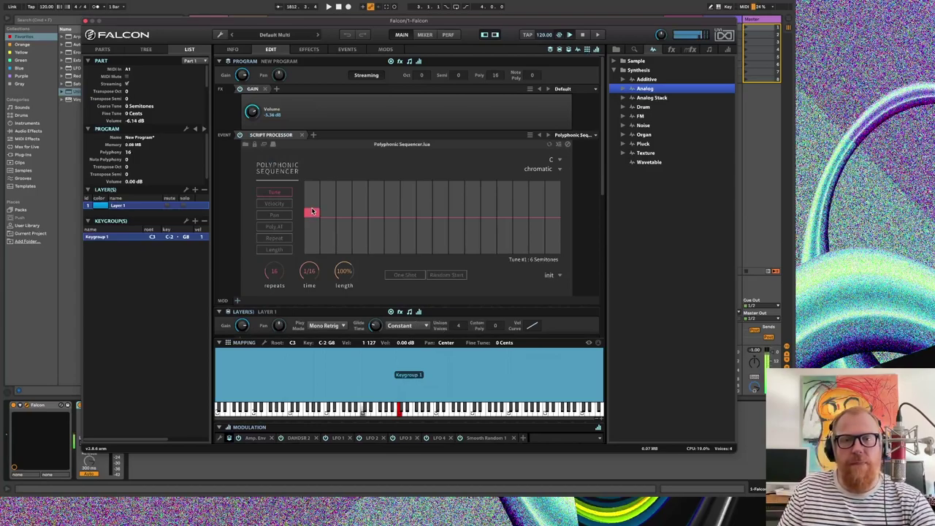
left_click(358, 224)
left_click(456, 213)
left_click_drag(456, 213, 455, 202)
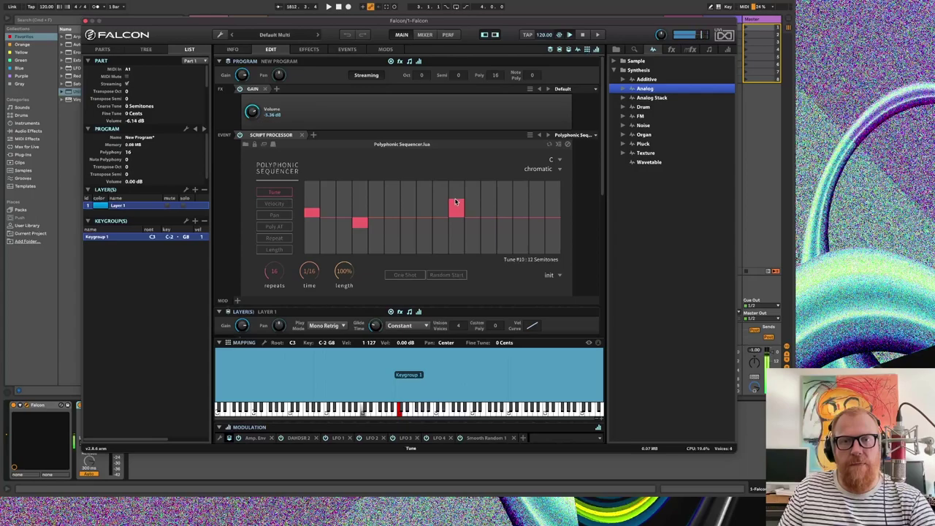
left_click(502, 223)
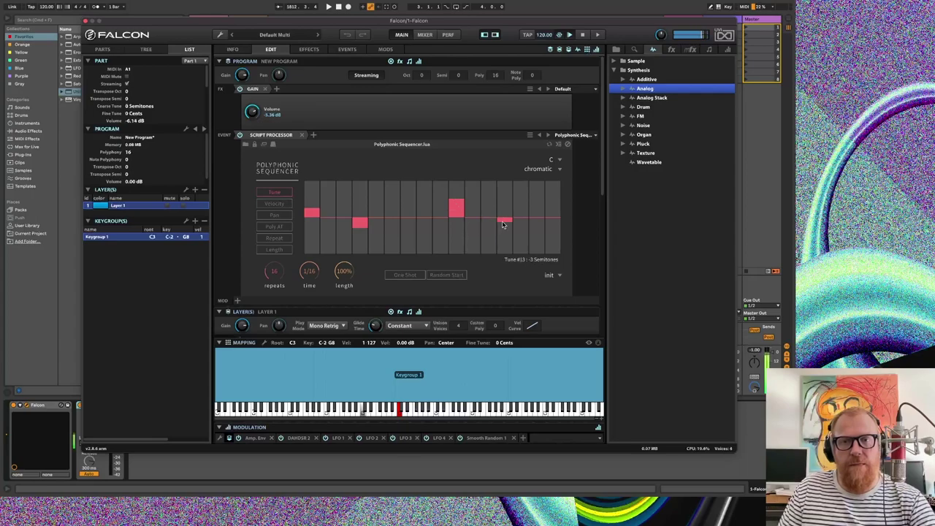
left_click_drag(502, 221, 505, 230)
- Raise the tune of steps 7, 15 (11 semitones) and 16, lower step 6, and set the scale to melodic minor
left_click(414, 202)
left_click(391, 234)
left_click(553, 199)
left_click(537, 201)
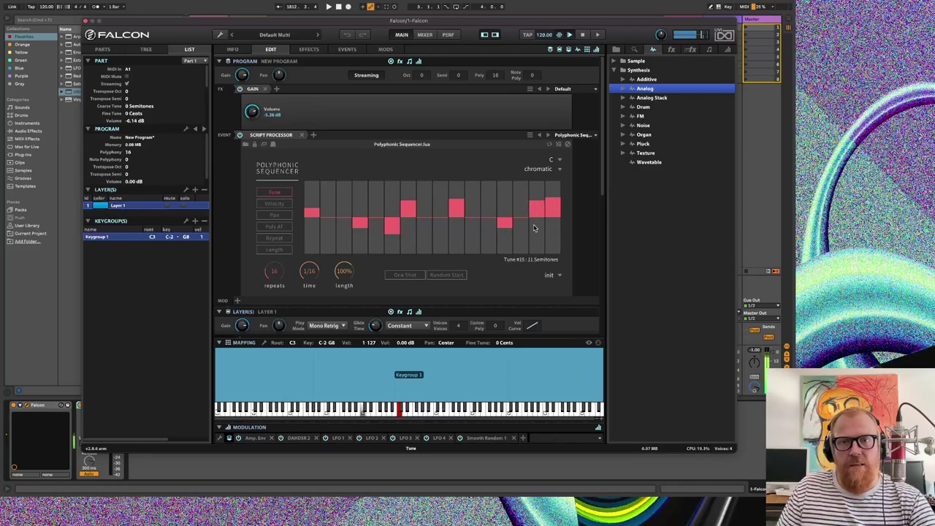
left_click(554, 169)
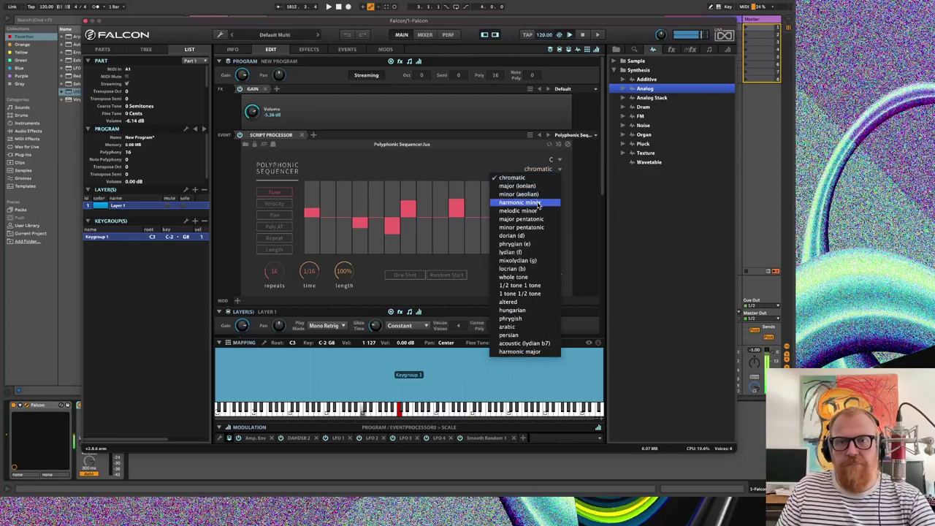
left_click(538, 210)
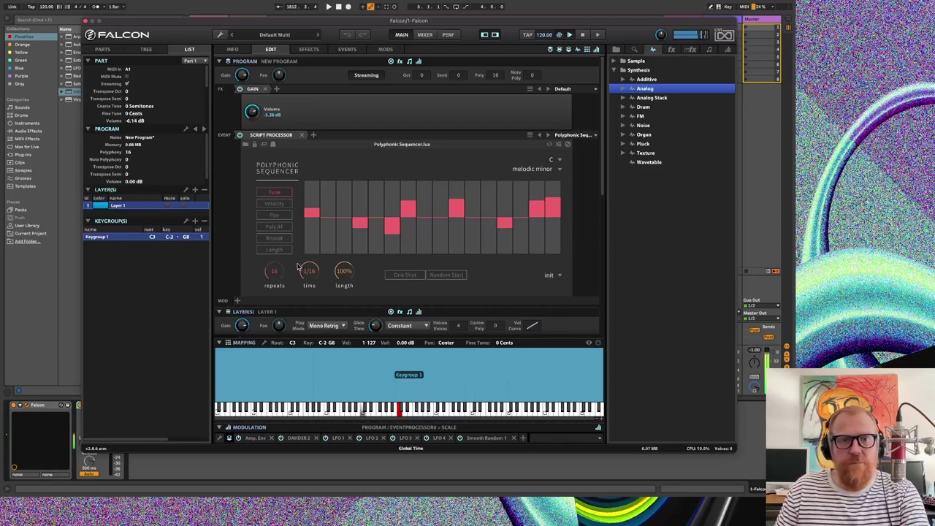
- Draw a varied pan pattern across all 16 sequencer steps, alternating above and below centre
left_click(276, 204)
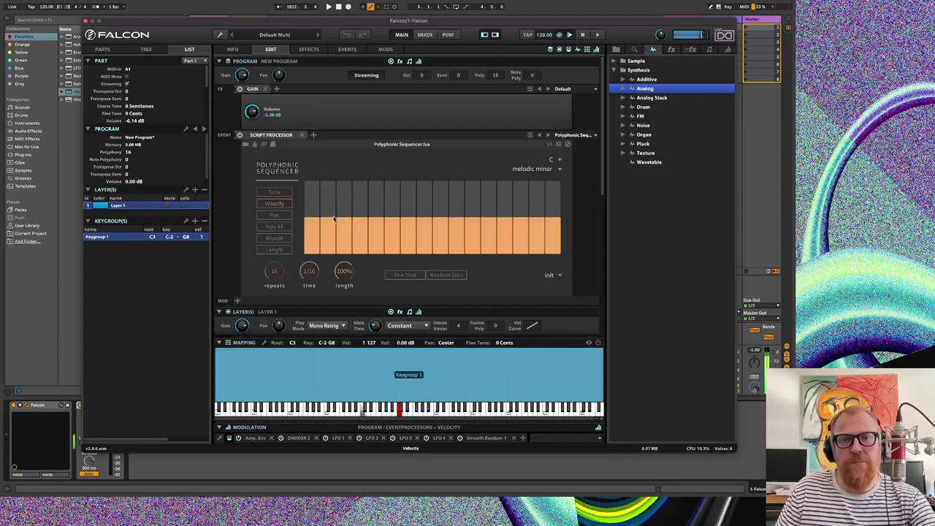
left_click(274, 215)
mouse_move(307, 230)
left_mouse_down()
mouse_move(344, 212)
mouse_move(395, 238)
mouse_move(424, 207)
mouse_move(459, 239)
mouse_move(496, 206)
mouse_move(528, 246)
mouse_move(558, 199)
mouse_move(558, 219)
mouse_move(553, 196)
left_mouse_up()
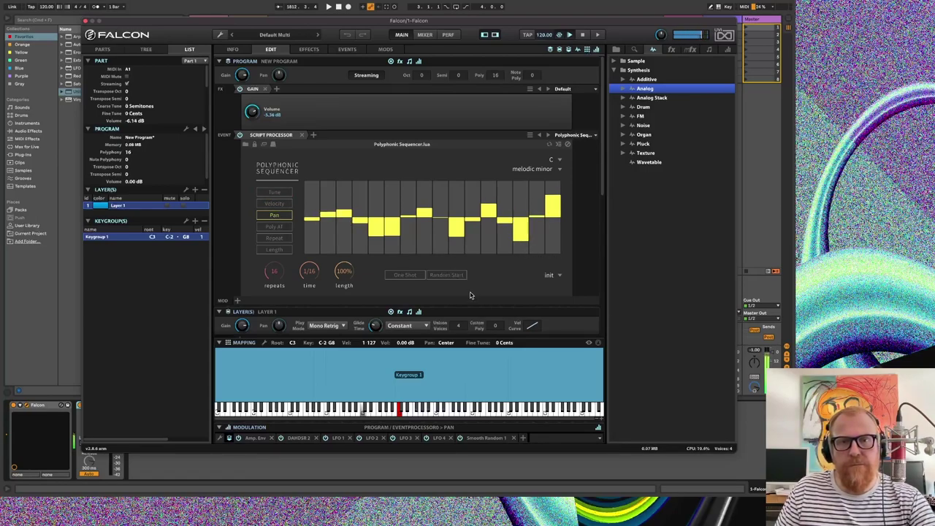
- Draw a varied note length pattern across all 16 sequencer steps, raising steps 3 and 9 well above the shorter ones
left_click(275, 250)
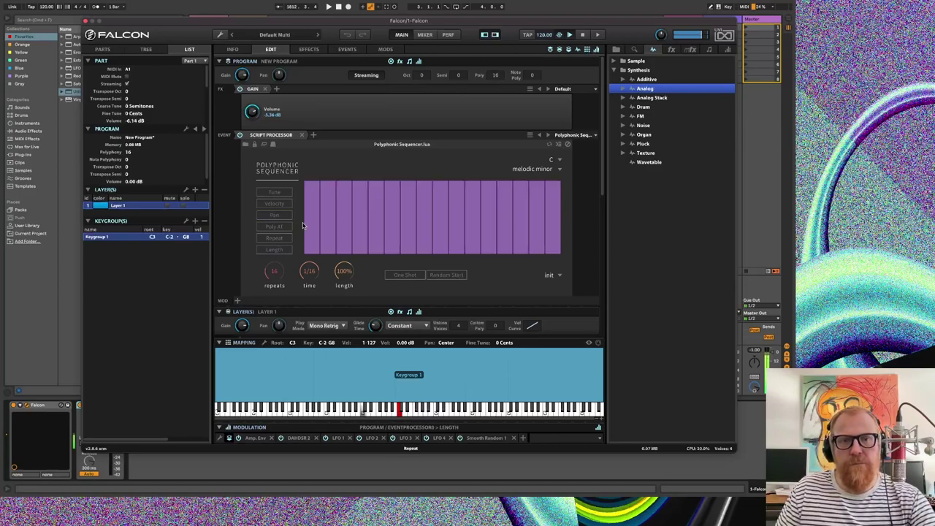
mouse_move(312, 219)
left_mouse_down()
mouse_move(394, 194)
mouse_move(427, 240)
mouse_move(501, 212)
mouse_move(518, 226)
mouse_move(553, 210)
left_mouse_up()
left_click_drag(440, 236, 437, 204)
left_click(344, 203)
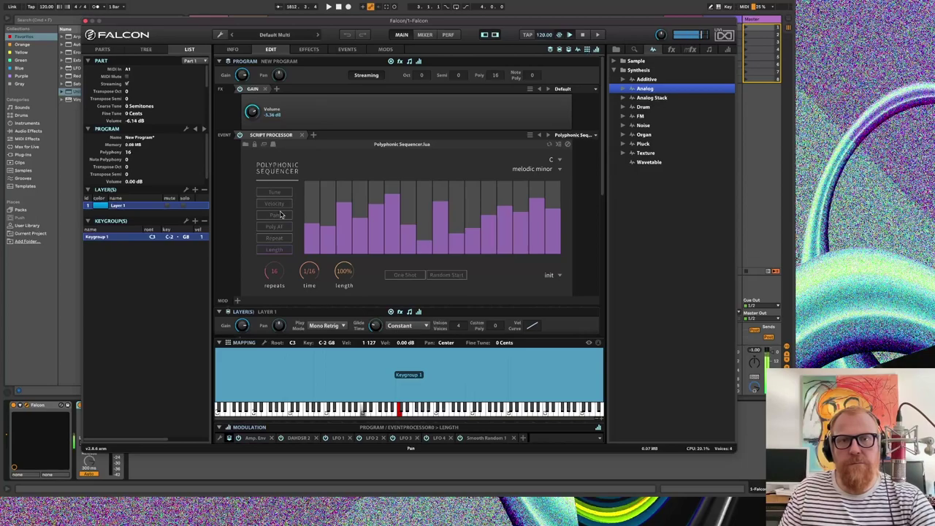
- Set the sequencer's scale to minor (aeolian) and bring the Tune pattern back into view
left_click(540, 170)
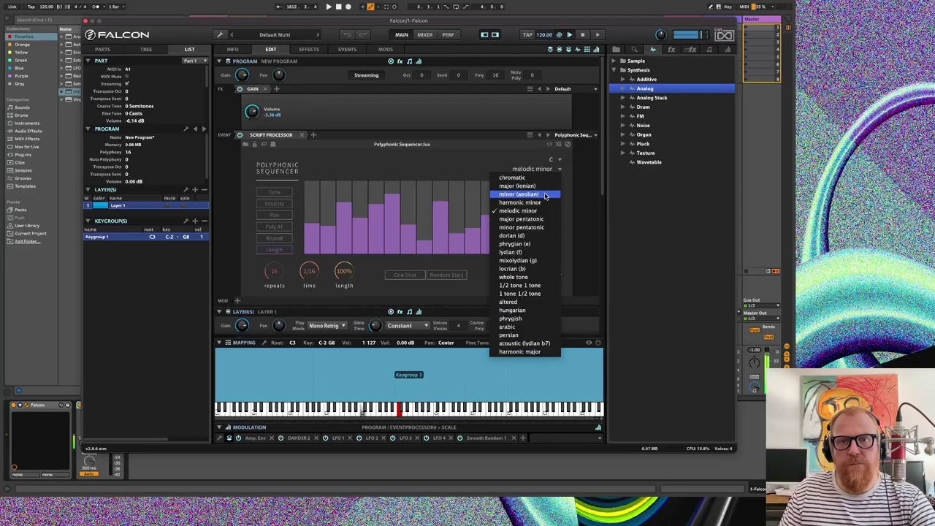
left_click(544, 195)
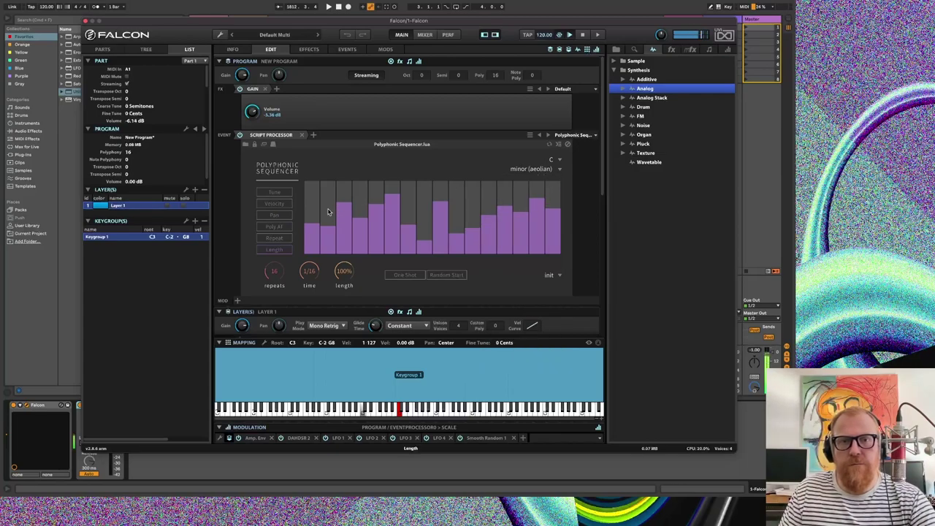
left_click(277, 203)
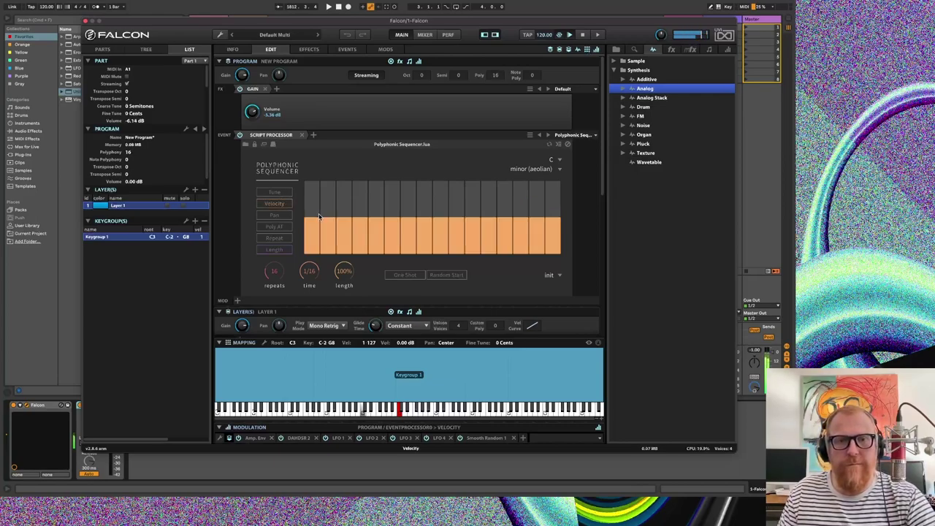
left_click(274, 192)
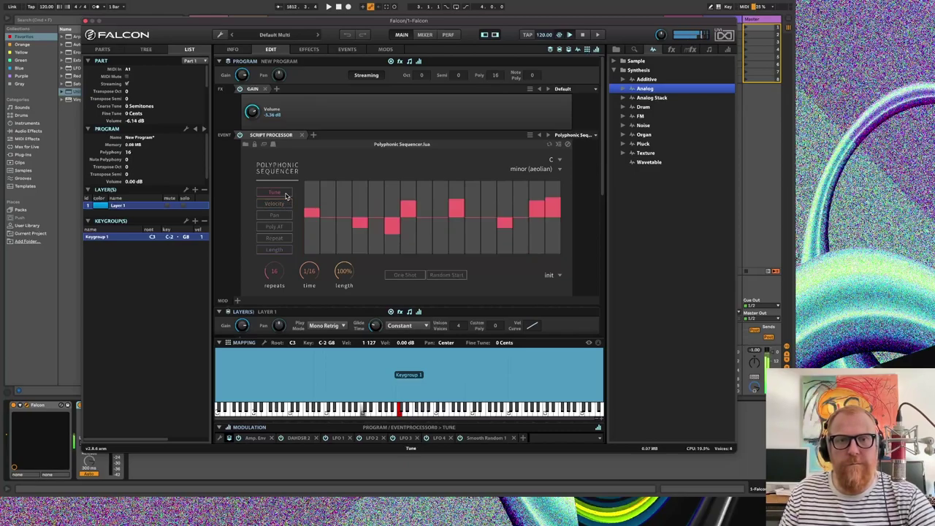
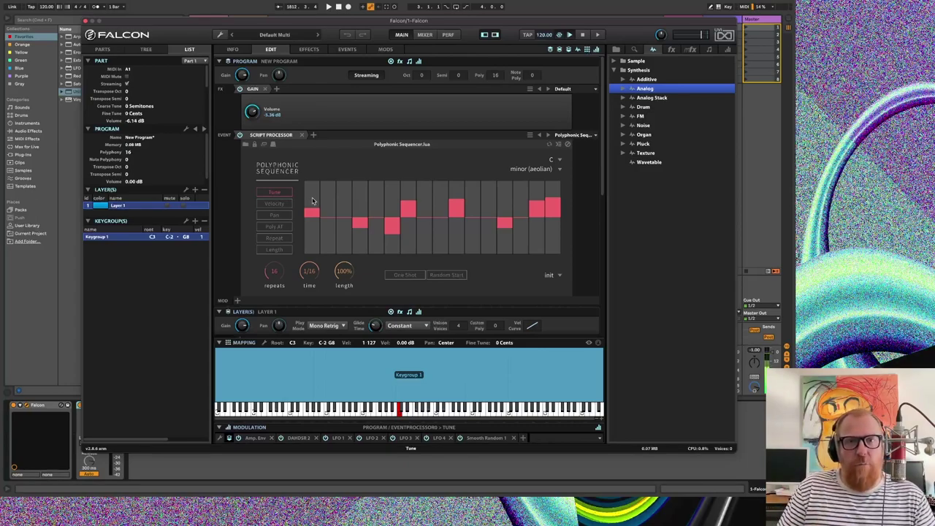
- Set sequencer step 9's tune to about -14 semitones and step 2's tune to 19 semitones
left_click_drag(407, 24, 408, 21)
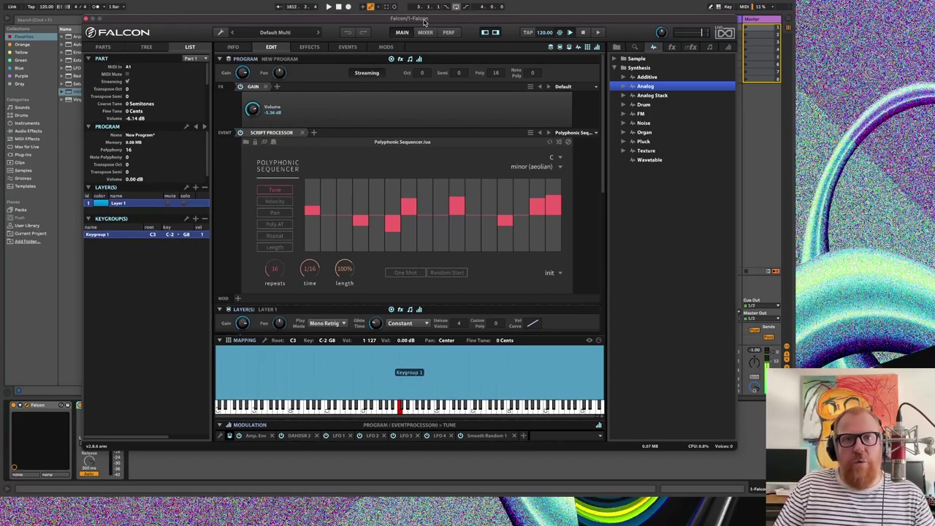
left_click_drag(424, 22, 421, 21)
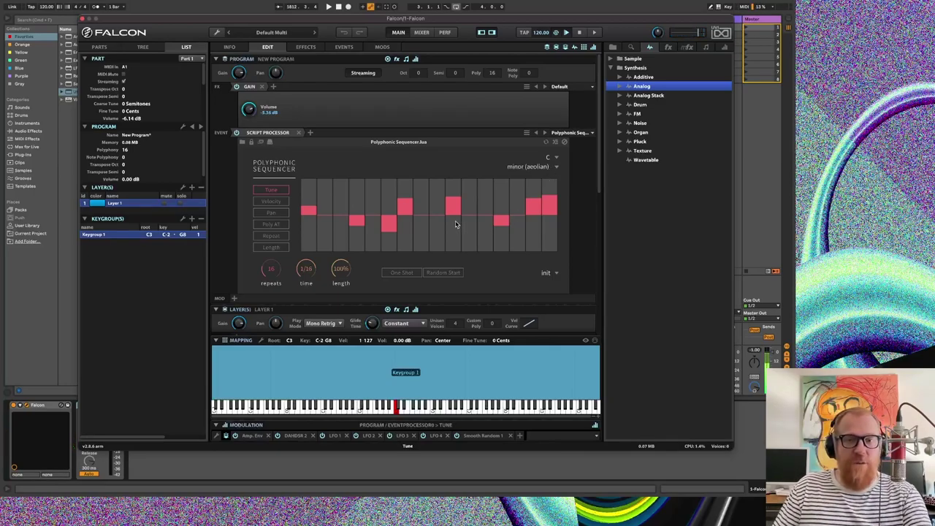
left_click_drag(436, 220, 432, 245)
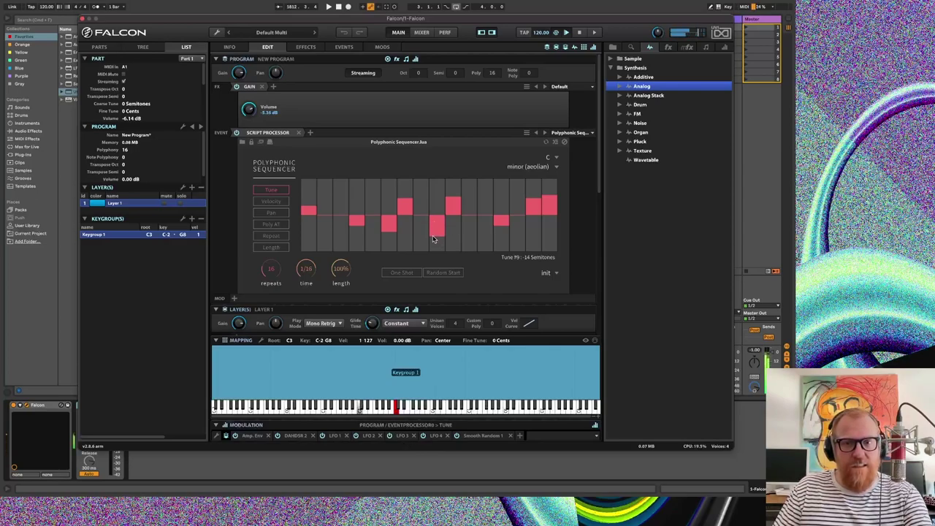
left_click_drag(432, 237, 432, 238)
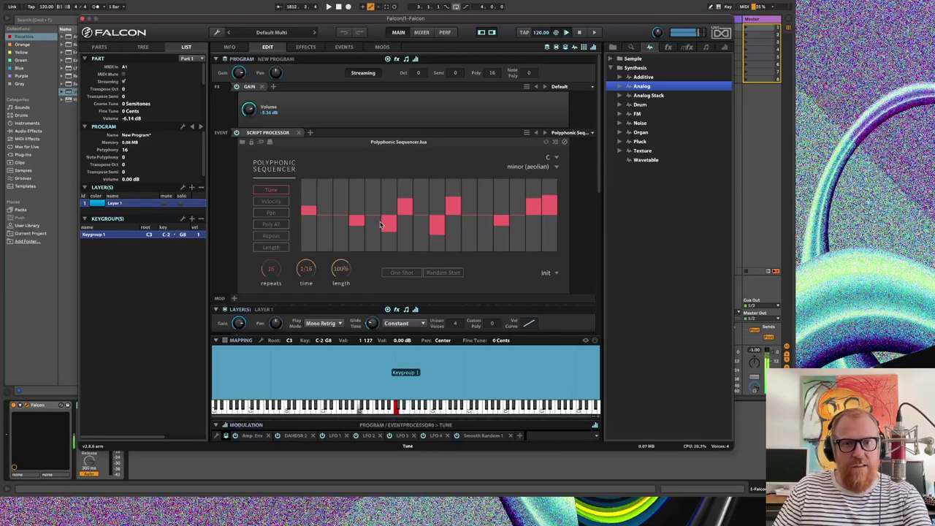
left_click(324, 185)
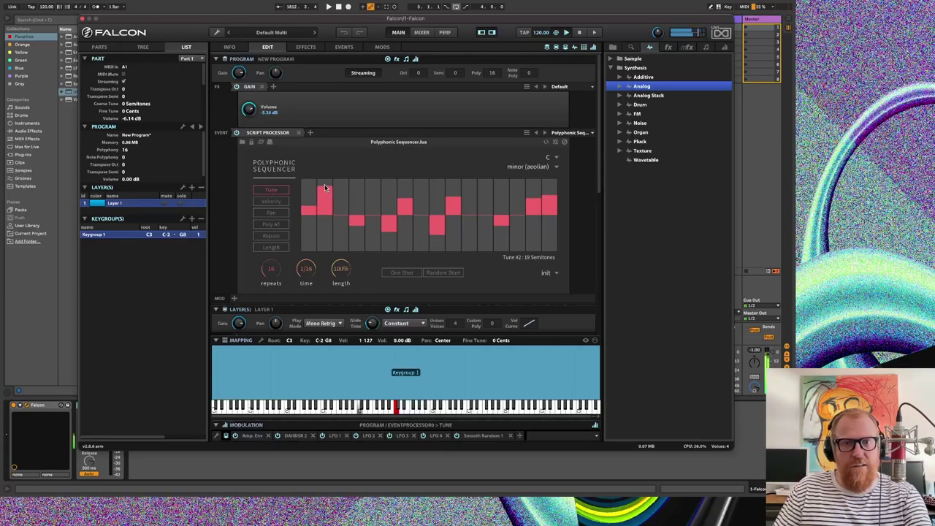
- Lower the tune of the second step in the Polyphonic Sequencer
left_click_drag(325, 189, 324, 192)
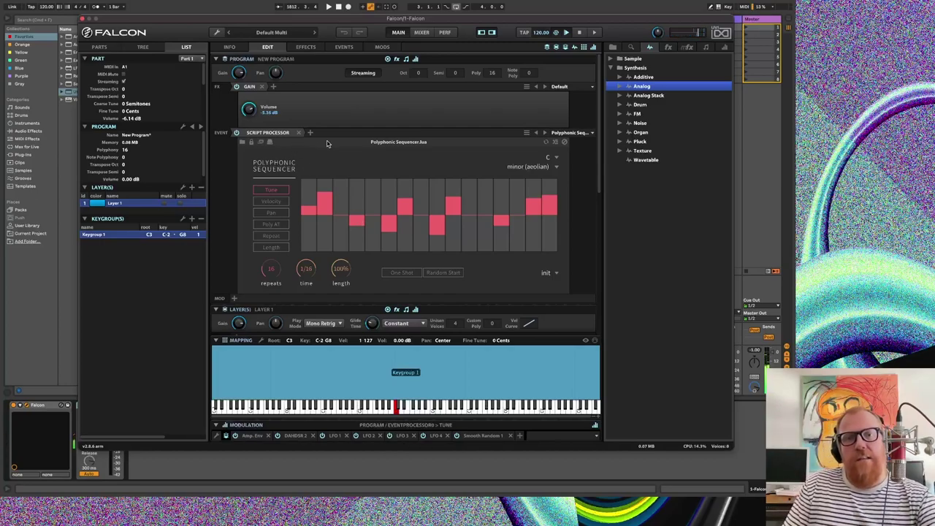
- Add an Xpander Filter after the VCF-20 in Keygroup 1's effect chain
scroll(526, 241, "down", 5)
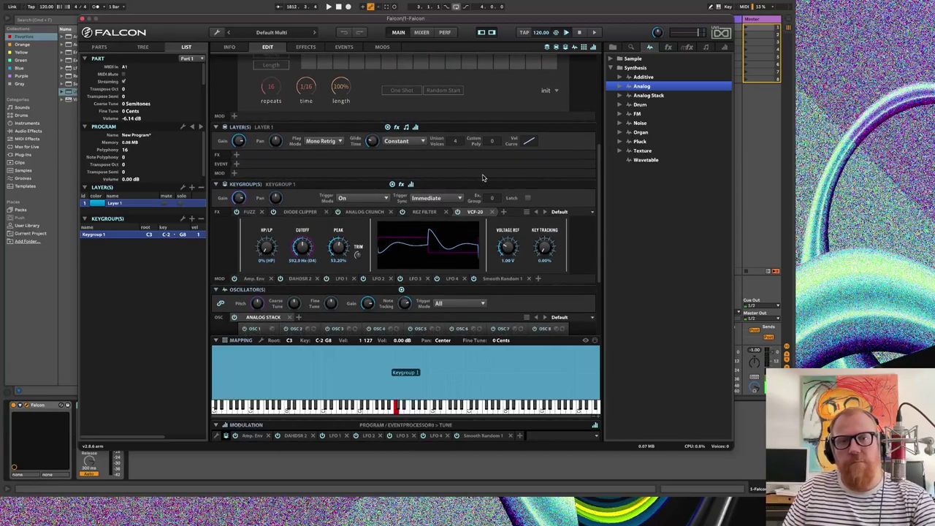
left_click(503, 212)
mouse_move(535, 250)
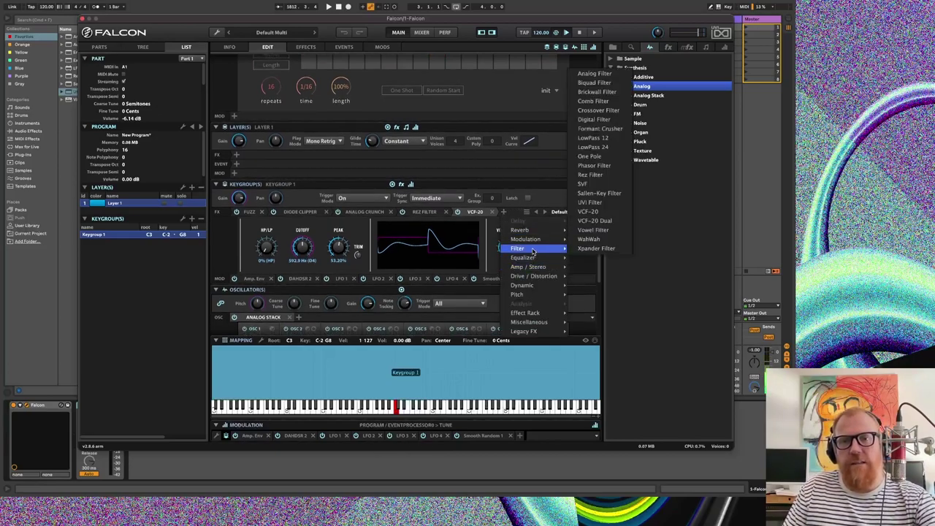
left_click(599, 249)
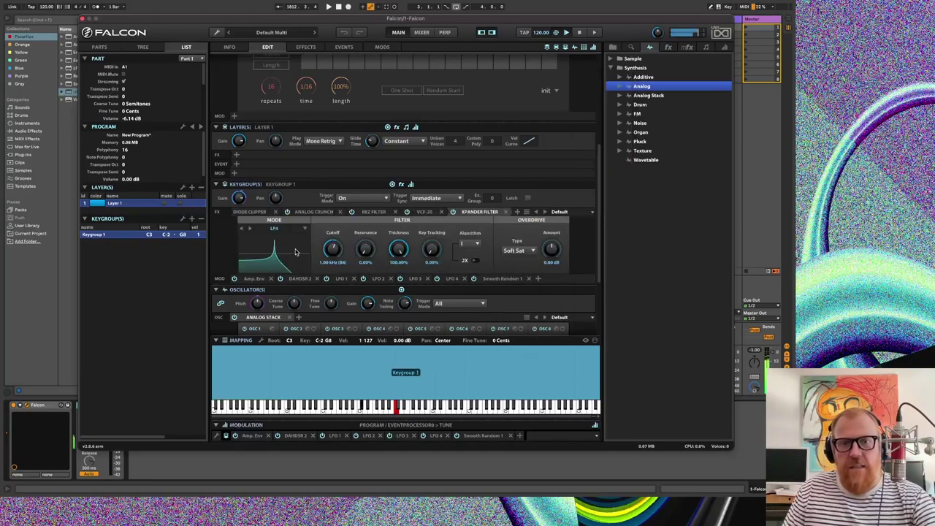
- Set the Xpander Filter's cutoff to about 2.33 kHz and its resonance to about 73.6%
left_click_drag(338, 233, 371, 199)
left_click_drag(330, 260, 344, 213)
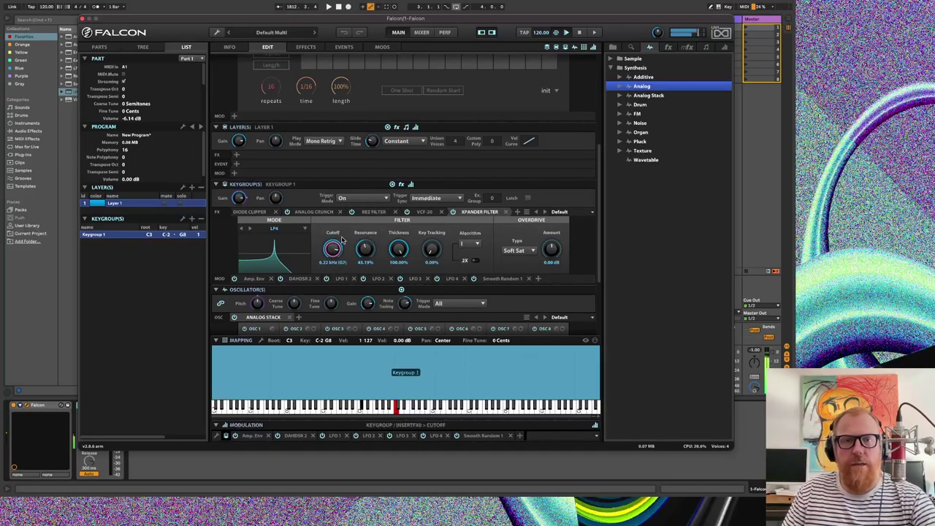
left_click_drag(362, 247, 371, 212)
left_click_drag(332, 250, 349, 306)
- Set the Xpander Filter's overdrive to about 12.89 dB with the Linear type, and raise the cutoff to about 6.52 kHz
left_click_drag(552, 250, 559, 214)
left_click(527, 251)
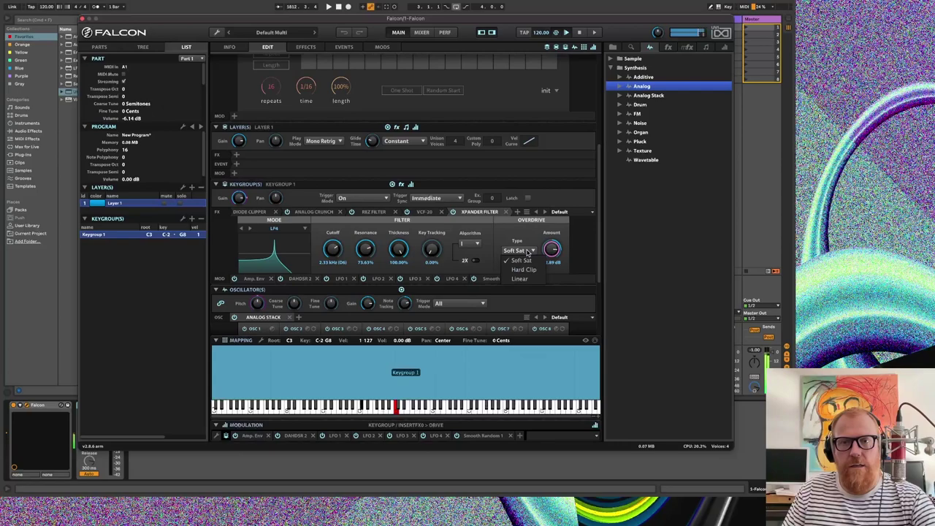
left_click(513, 265)
left_click_drag(330, 260, 333, 233)
left_click(527, 250)
left_click(525, 263)
mouse_move(333, 252)
left_mouse_down()
mouse_move(340, 290)
mouse_move(338, 250)
left_mouse_up()
- Compare algorithms I and II in the Xpander Filter, keep algorithm I, and turn on the 2X option
left_click(471, 246)
left_click(475, 264)
left_click(475, 252)
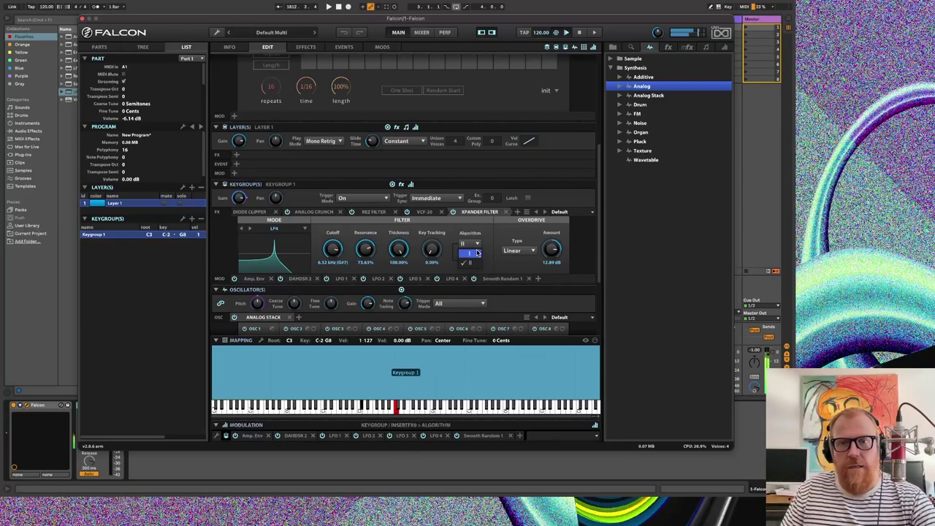
left_click(474, 254)
left_click(475, 252)
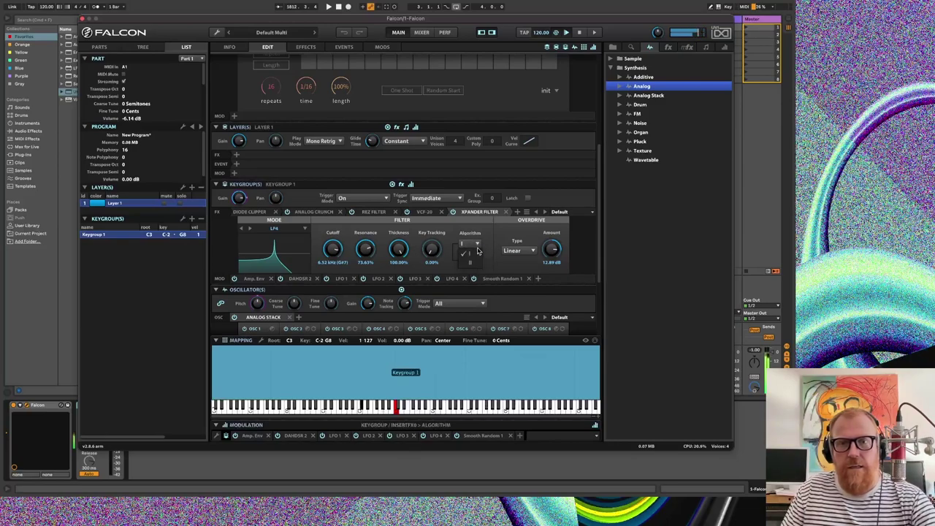
left_click(475, 265)
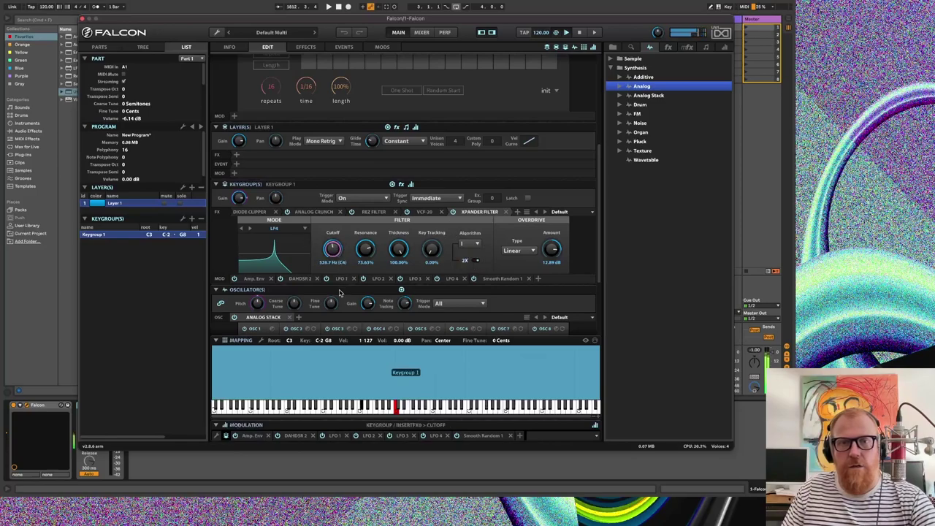
- Set the Xpander Filter's mode to LP2, with cutoff at about 1.72 kHz and resonance at about 76.2%
left_click(295, 240)
left_click(290, 60)
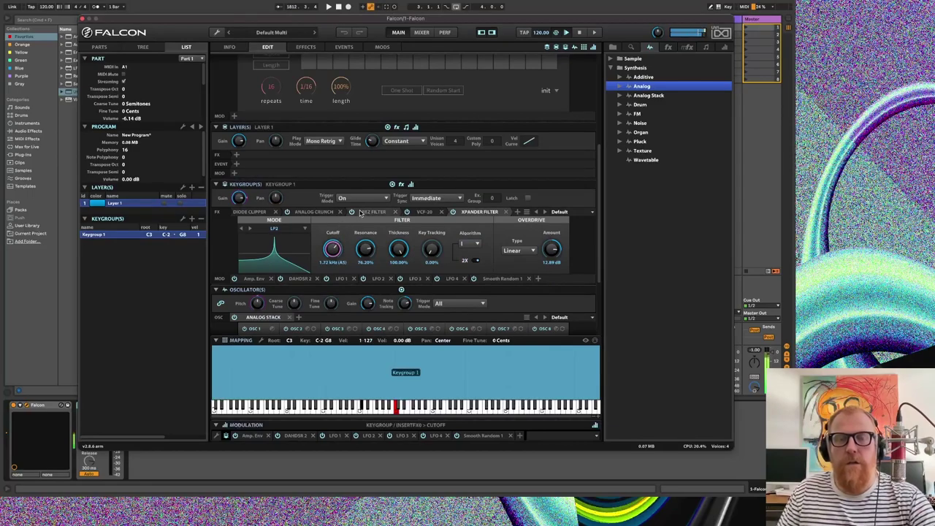
- Set Layer 1's play mode to Mono Portamento Slide and adjust its glide time
left_click(341, 141)
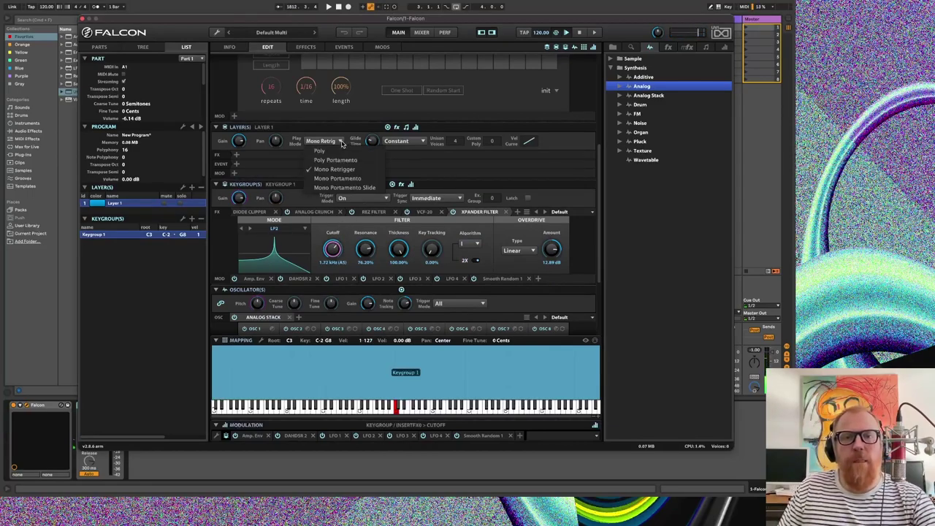
left_click(366, 179)
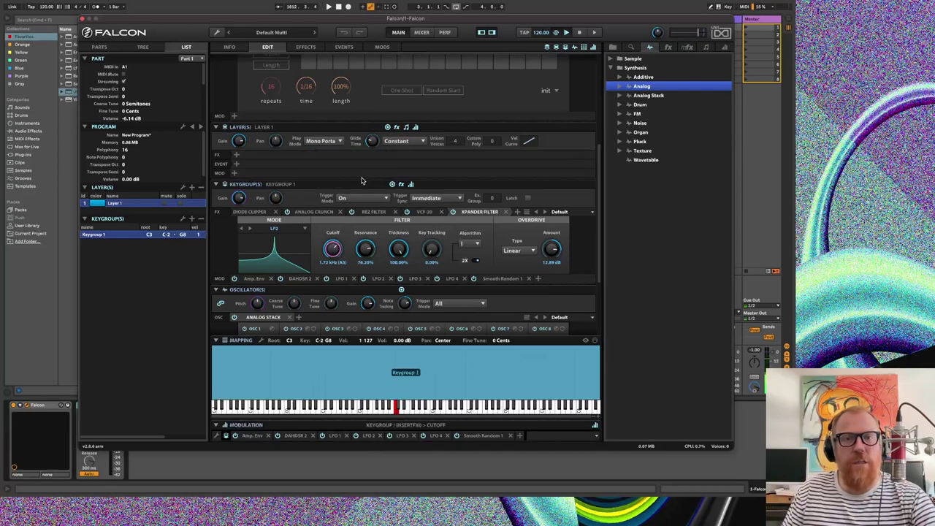
left_click(339, 142)
left_click(344, 187)
left_click_drag(372, 142, 377, 146)
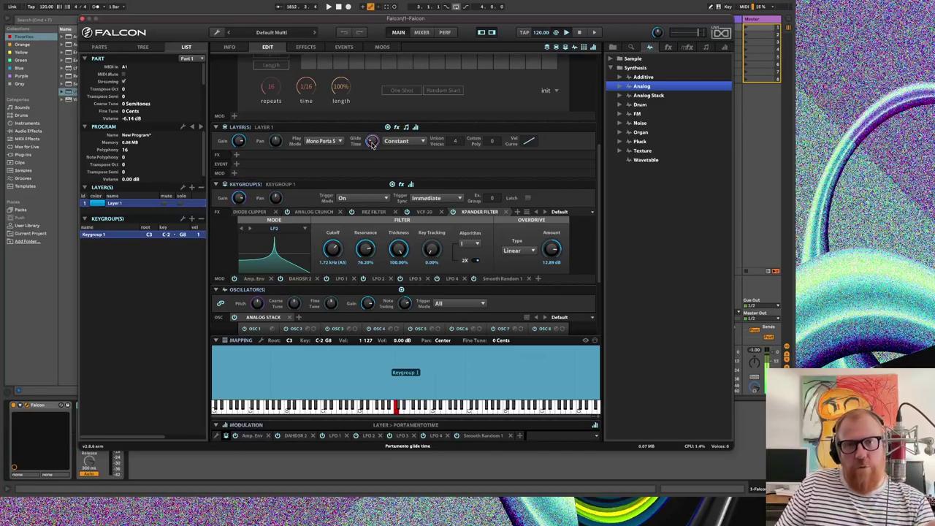
- Assign the Xpander Filter's cutoff to a new macro
right_click(335, 249)
mouse_move(385, 227)
left_click(425, 225)
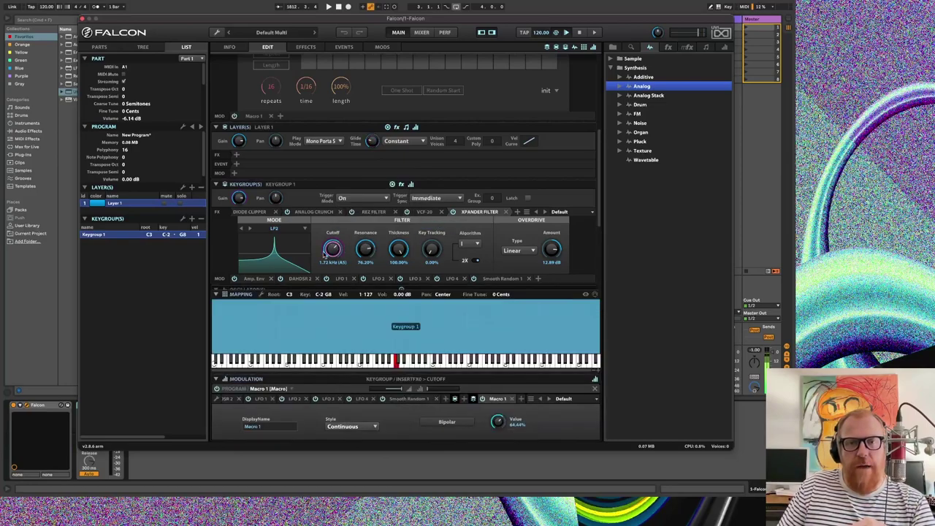
- Name the cutoff macro Filter Cutoff and set its value to about 65%
double_click(276, 426)
type("Filter")
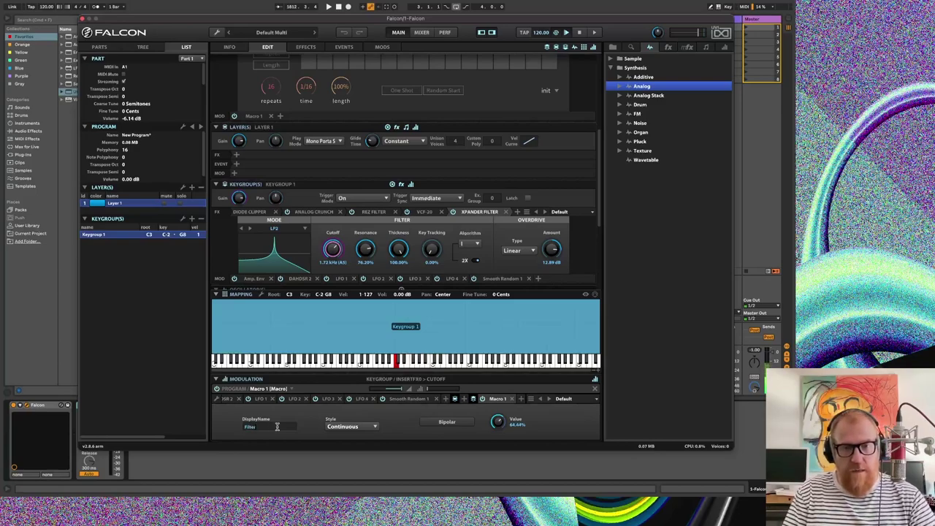
type(" Cutoff")
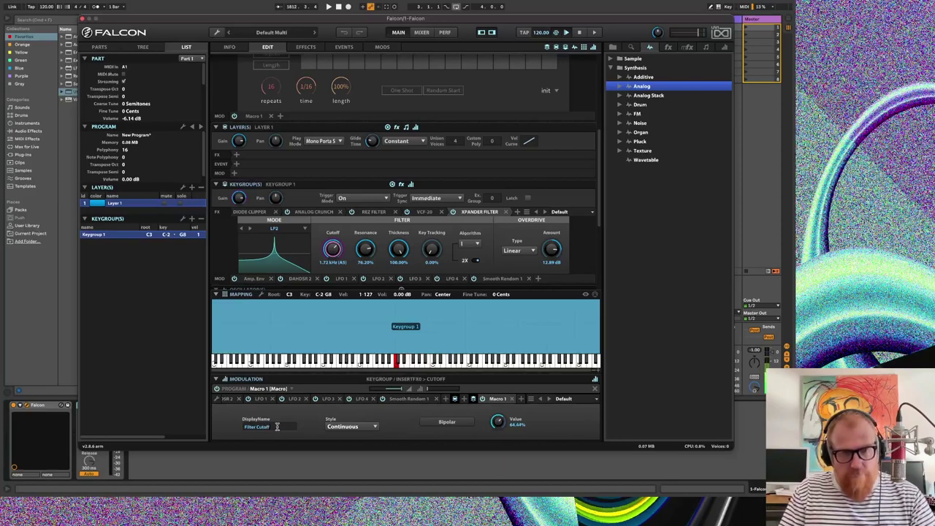
key("Return")
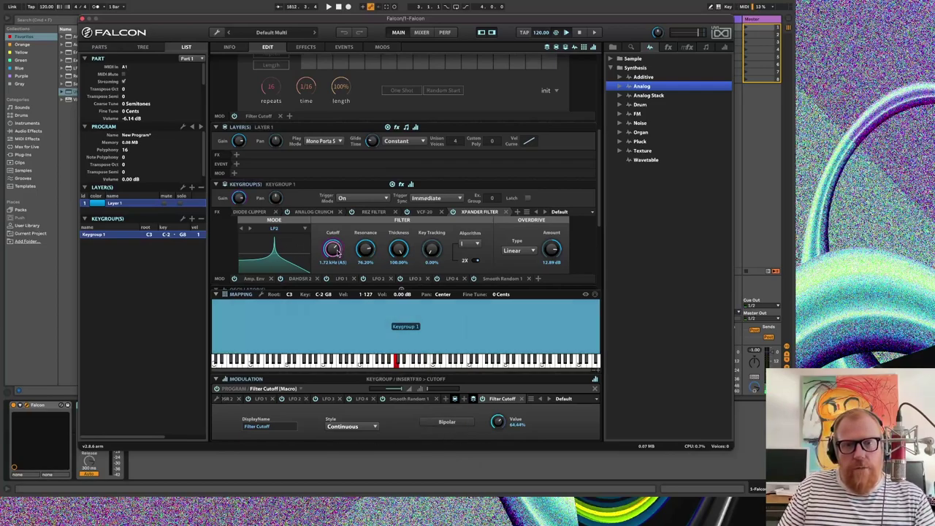
left_click_drag(495, 426, 496, 426)
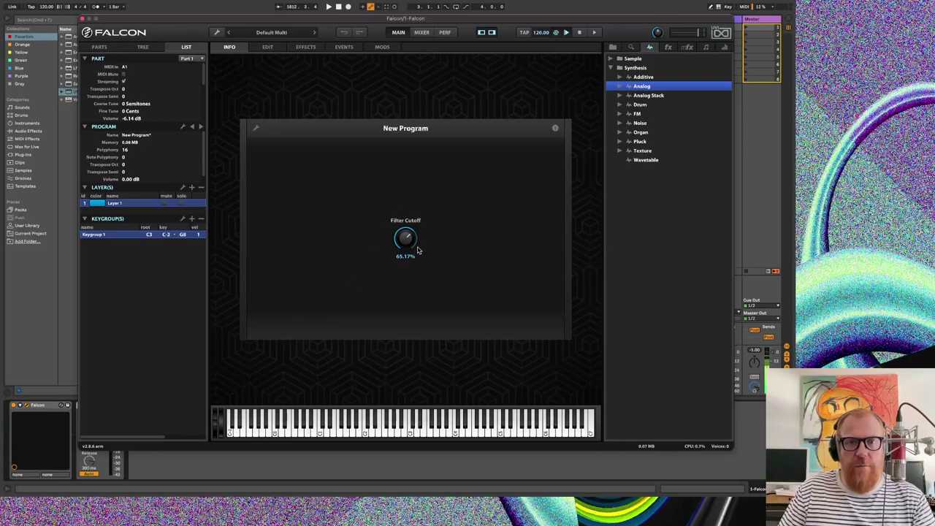
- Assign Layer 1's glide time to a new macro named Glide Amount
left_click(265, 48)
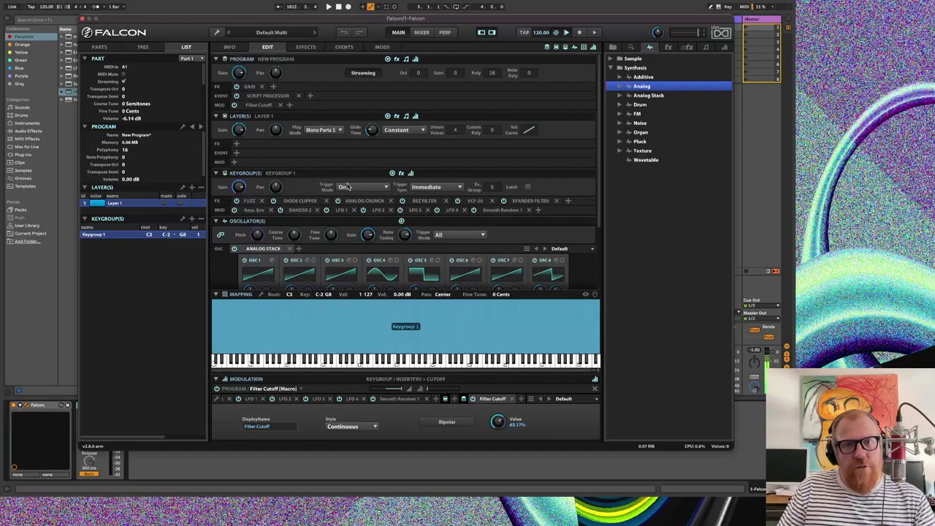
right_click(372, 130)
mouse_move(421, 188)
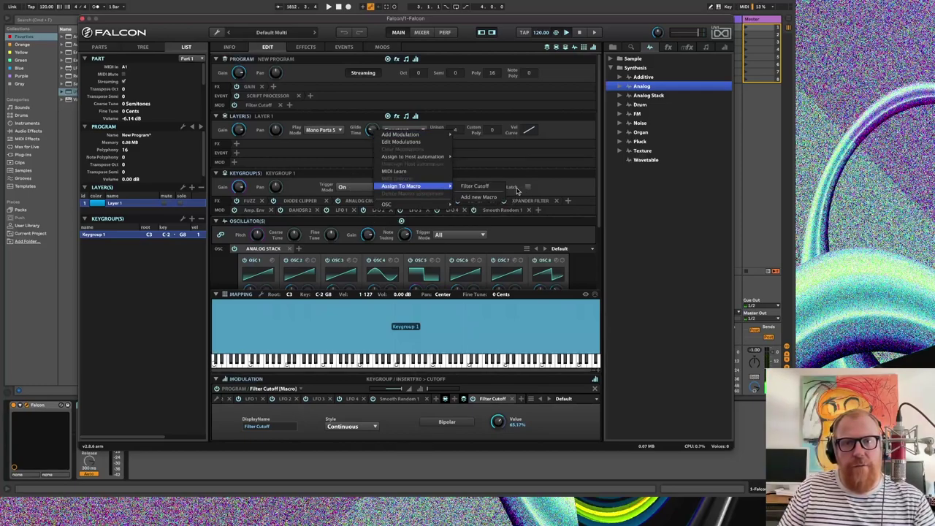
left_click(476, 195)
double_click(265, 427)
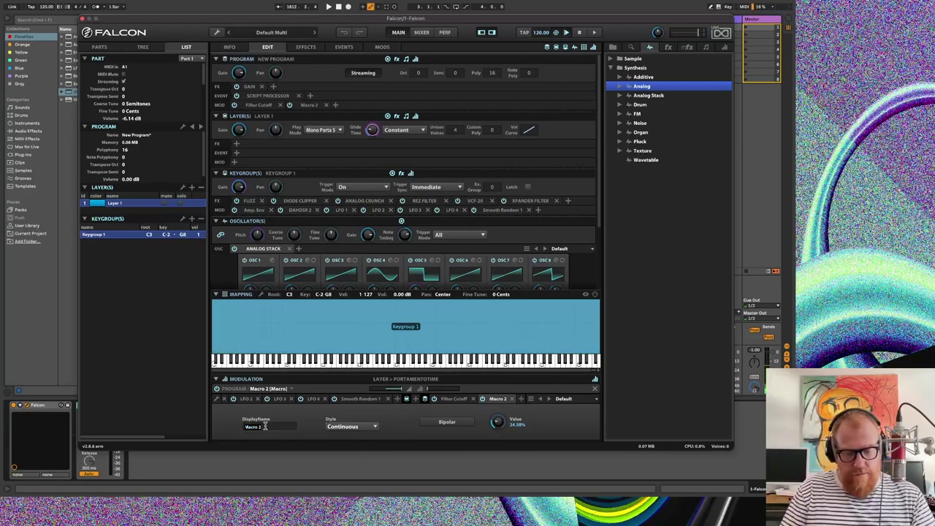
type("Glide")
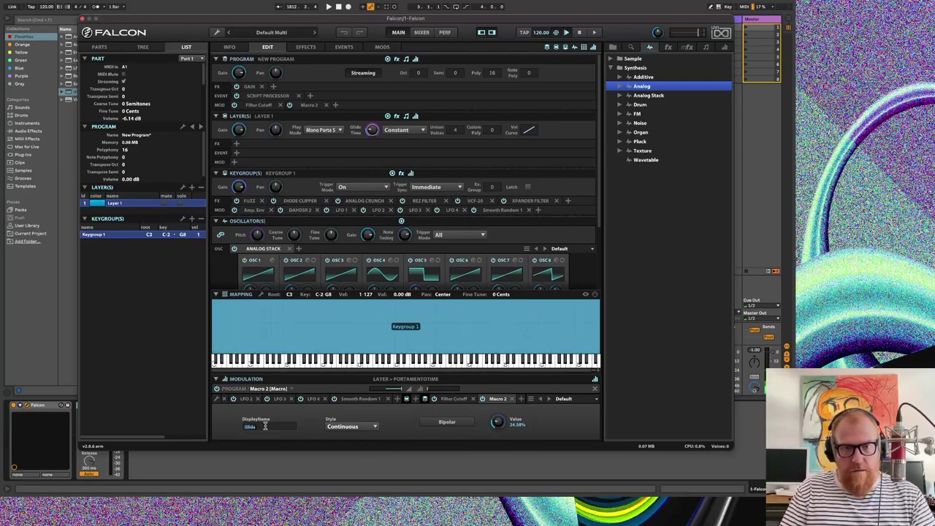
key("Return")
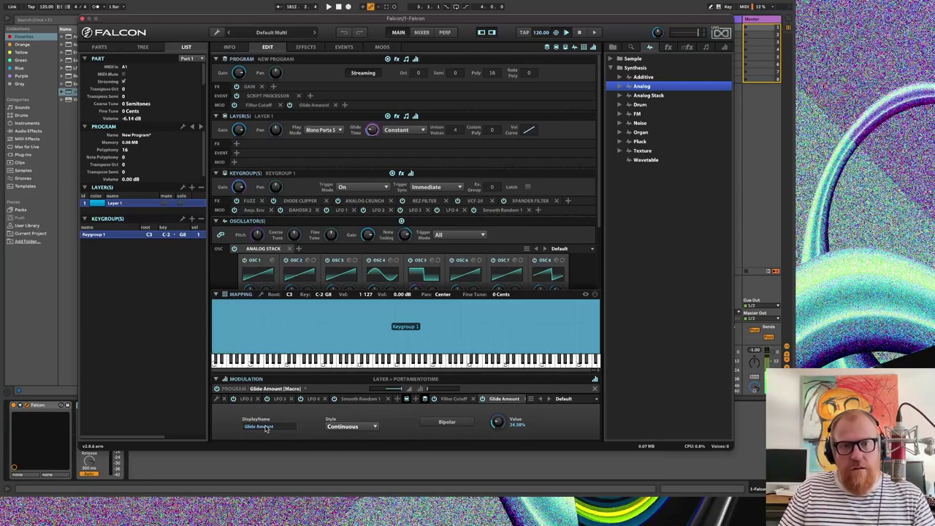
- Try out both macros on the program's info page, setting Glide Amount to about 23.5% and Filter Cutoff to about 76.8%
left_click(230, 47)
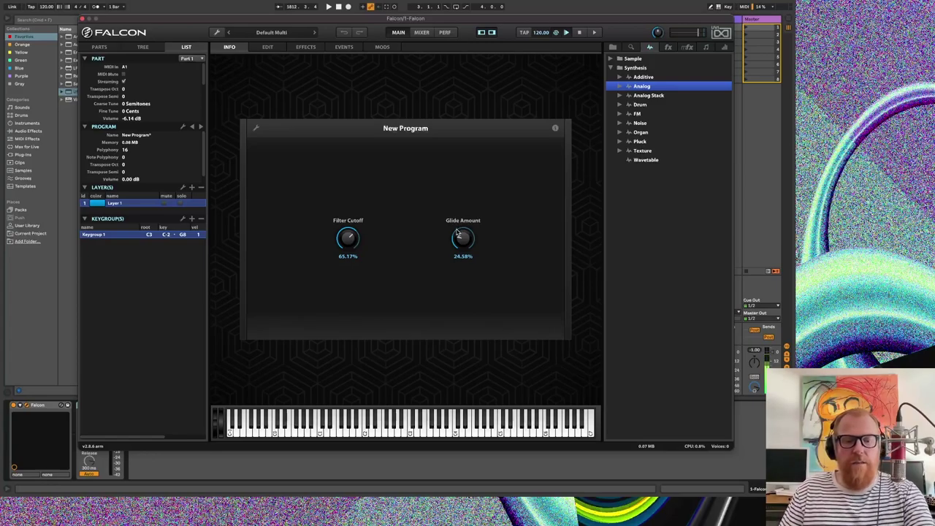
left_click_drag(462, 232, 475, 179)
mouse_move(471, 234)
left_mouse_down()
mouse_move(470, 260)
mouse_move(463, 245)
left_mouse_up()
mouse_move(349, 239)
left_mouse_down()
mouse_move(351, 203)
mouse_move(351, 290)
mouse_move(349, 235)
mouse_move(356, 238)
left_mouse_up()
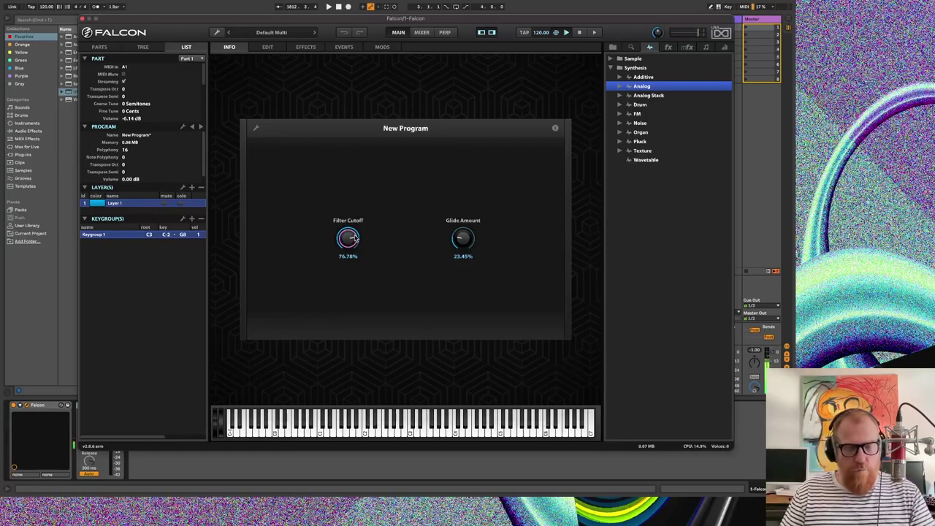
key("super+Tab")
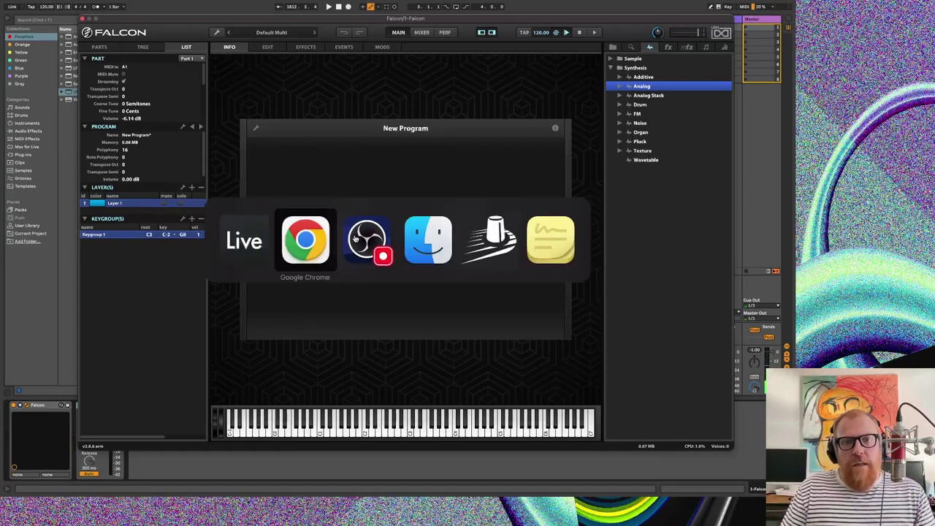
key("super+Tab")
key("super+Tab")
key("super+Tab")
key("super+Tab")
key("super+Tab")
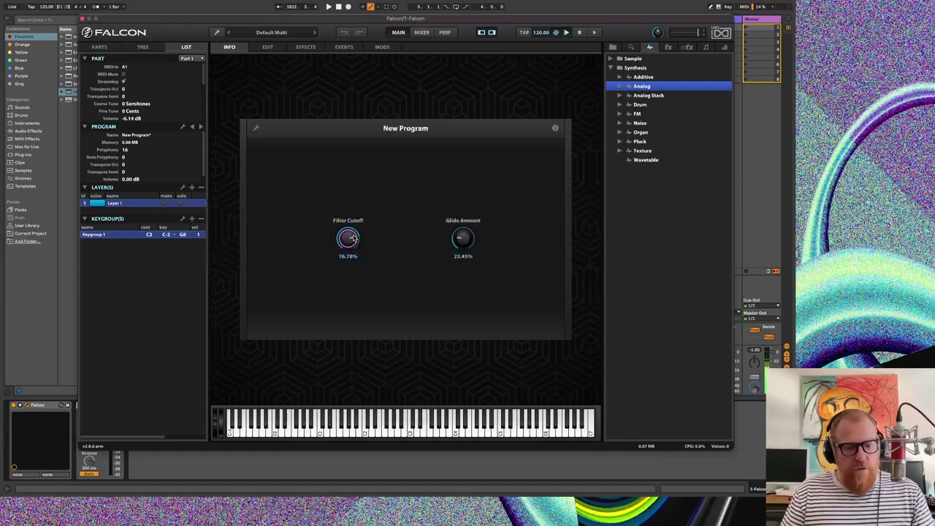
- Try a Brickwall Filter after the Xpander Filter in Keygroup 1's effect chain and remove it again
left_click(267, 47)
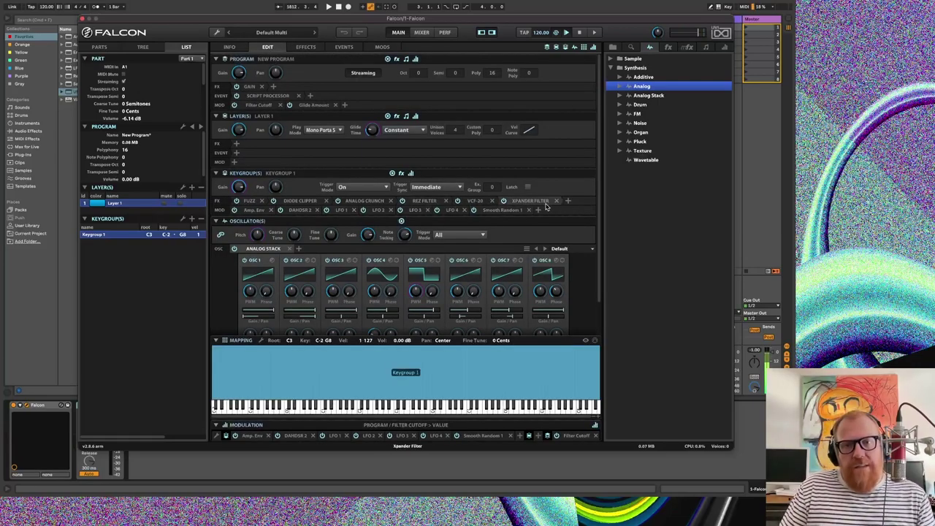
left_click(569, 201)
mouse_move(600, 239)
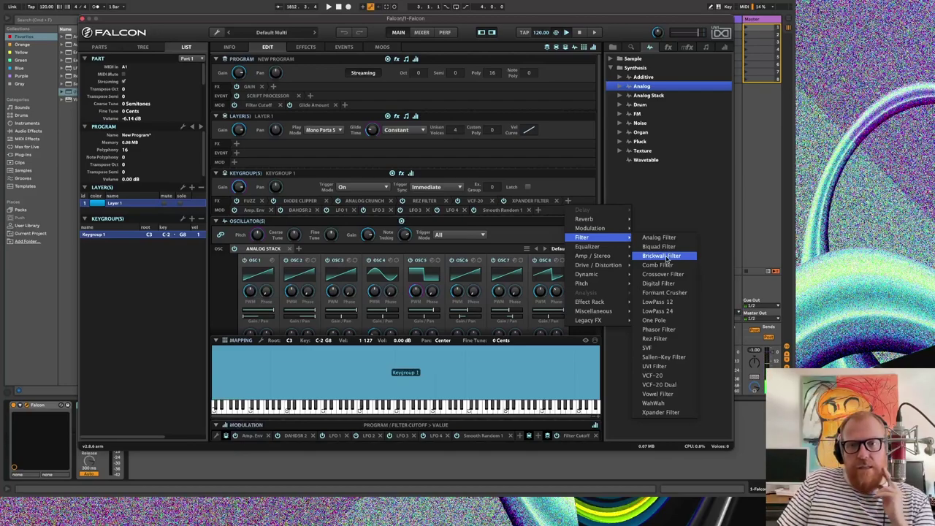
left_click(666, 257)
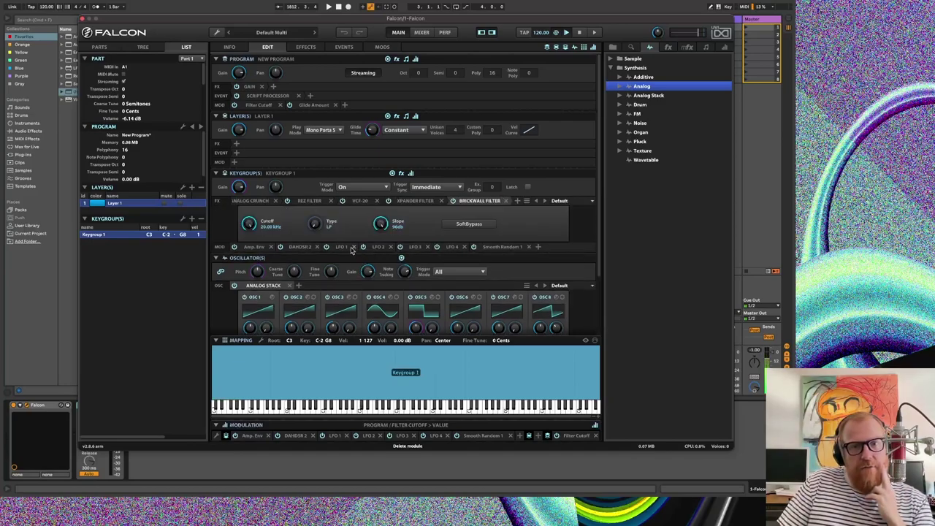
left_click(488, 202)
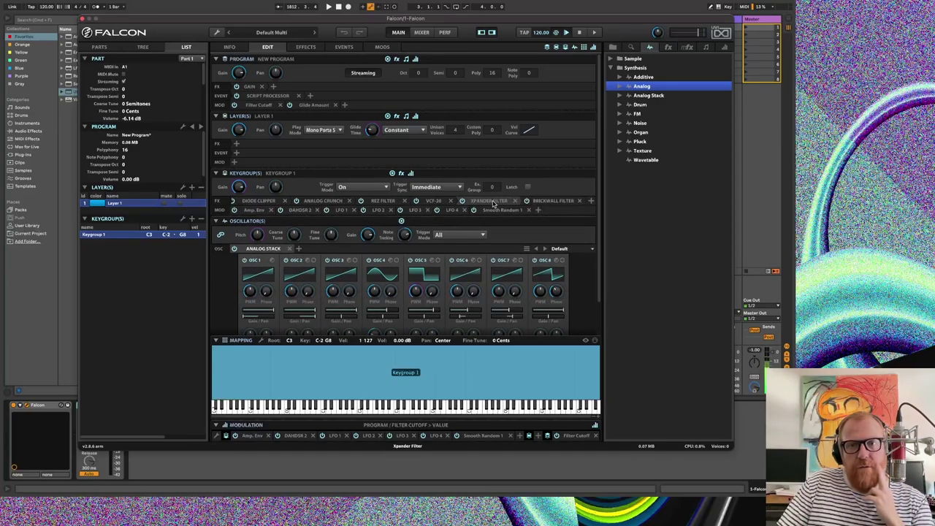
left_click(544, 202)
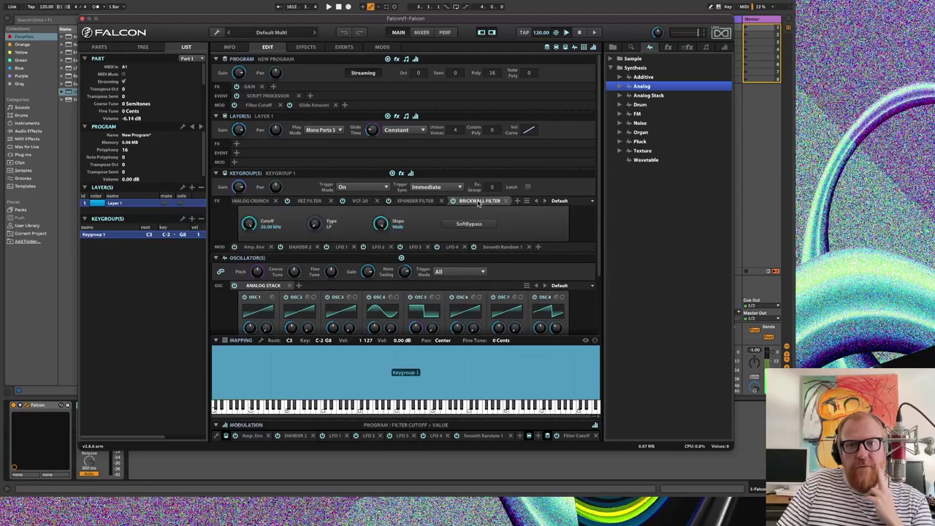
left_click(508, 202)
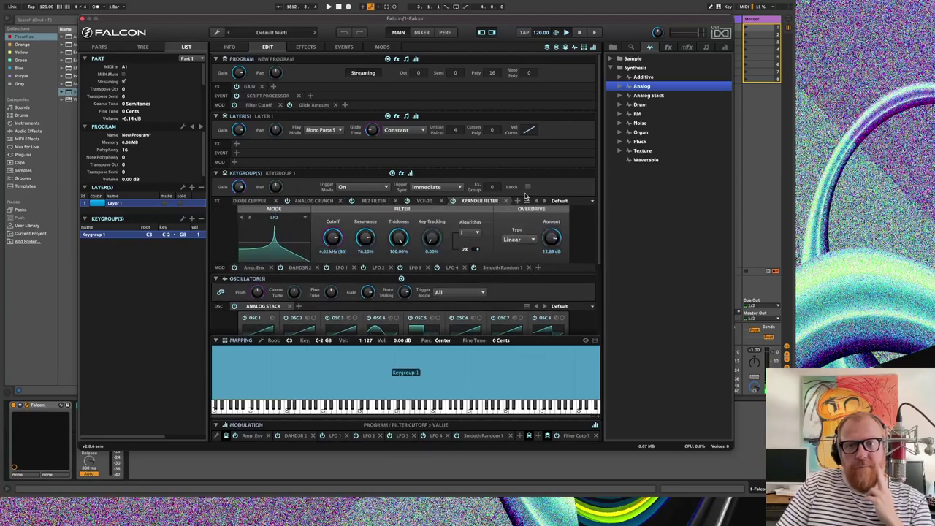
- Add a Biquad Filter after the Xpander Filter in Keygroup 1's effect chain and assign its cutoff to the Filter Cutoff macro
left_click(518, 201)
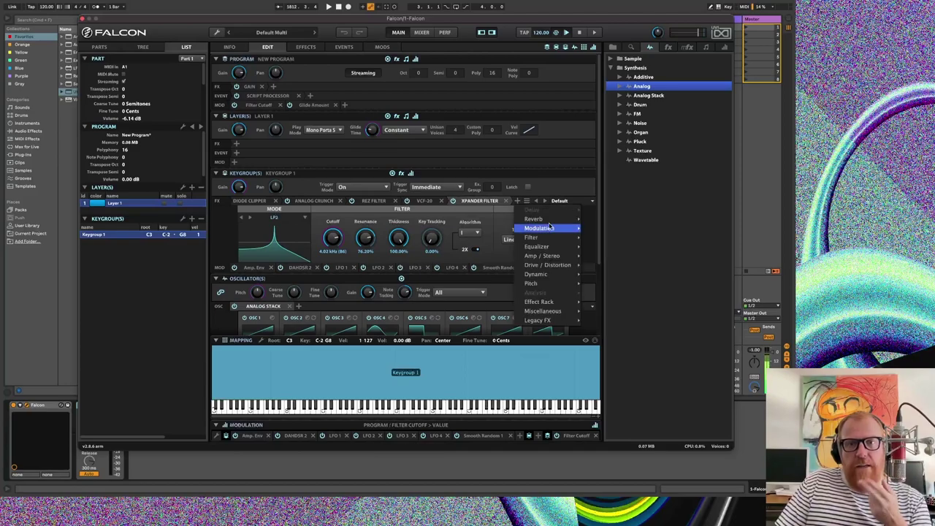
mouse_move(562, 237)
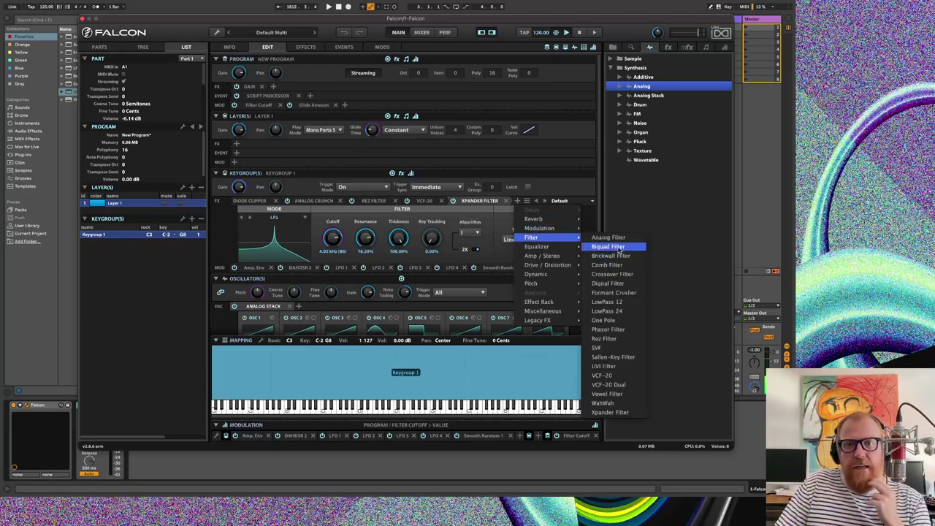
left_click(618, 249)
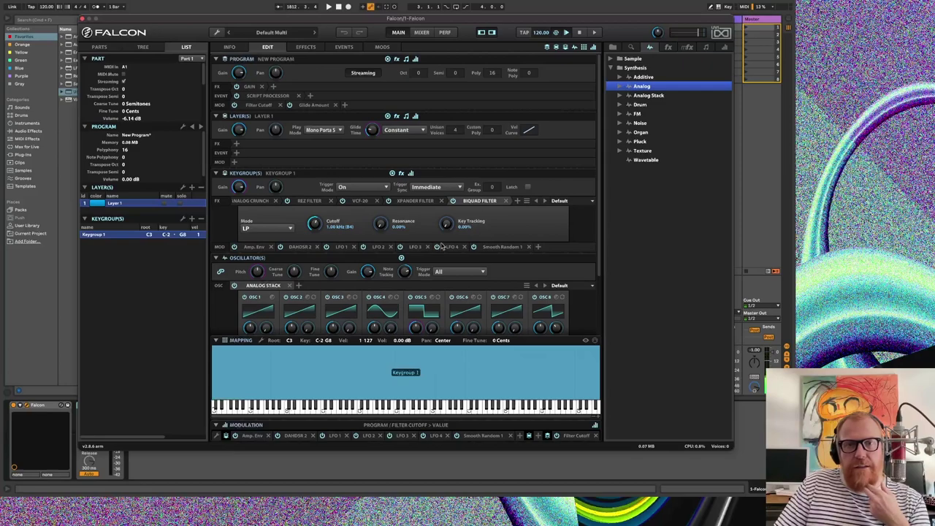
right_click(318, 224)
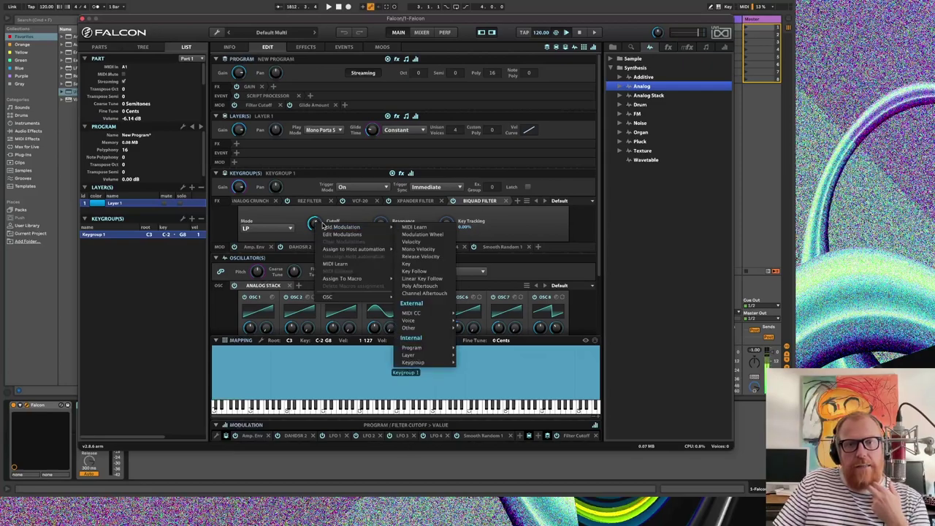
mouse_move(358, 279)
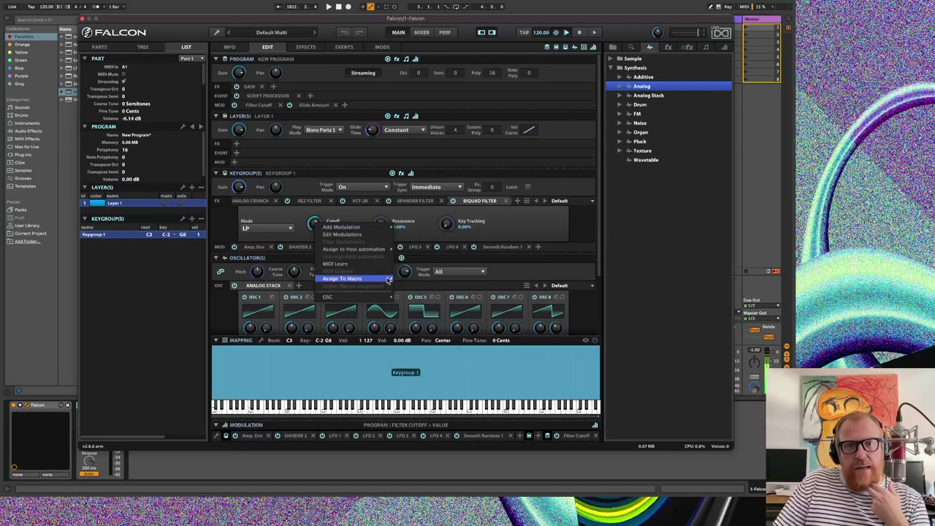
left_click(419, 260)
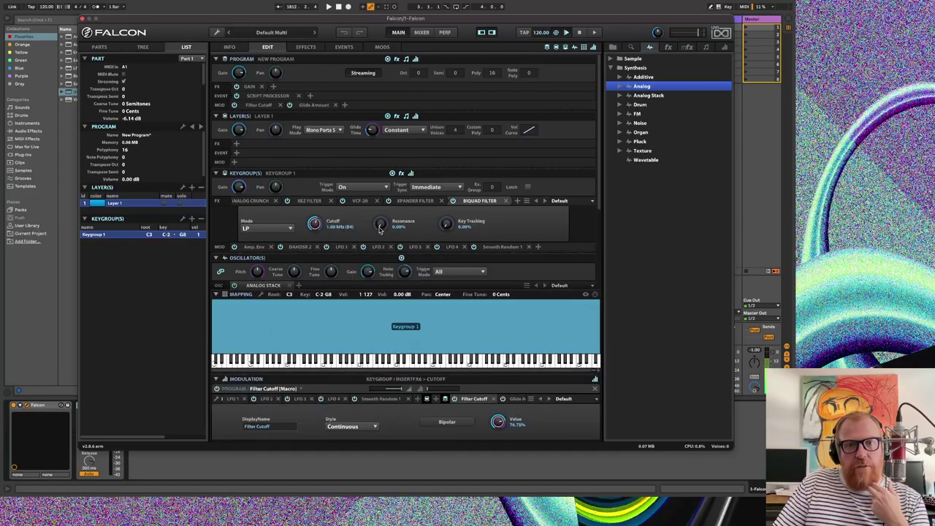
- Assign the Xpander Filter's resonance to a new macro named Resonance
left_click(414, 200)
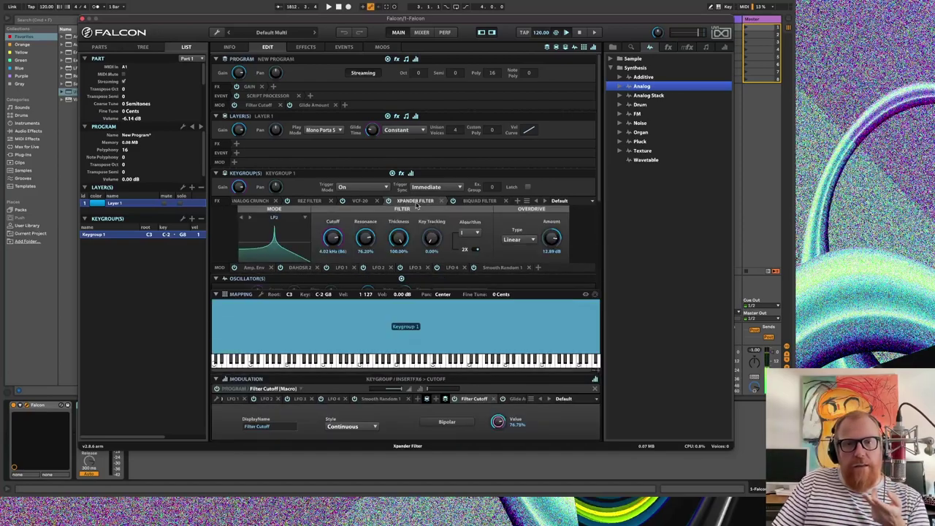
right_click(368, 240)
mouse_move(369, 243)
mouse_move(409, 294)
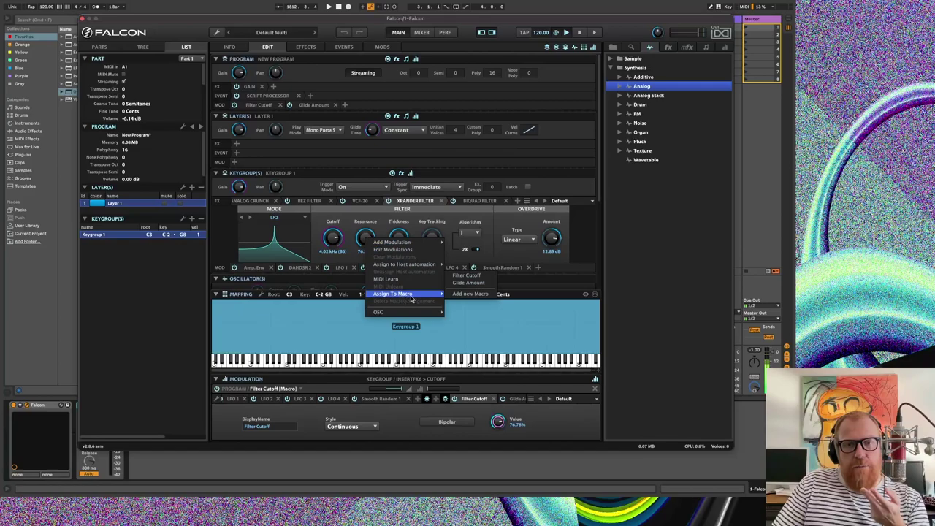
left_click(471, 293)
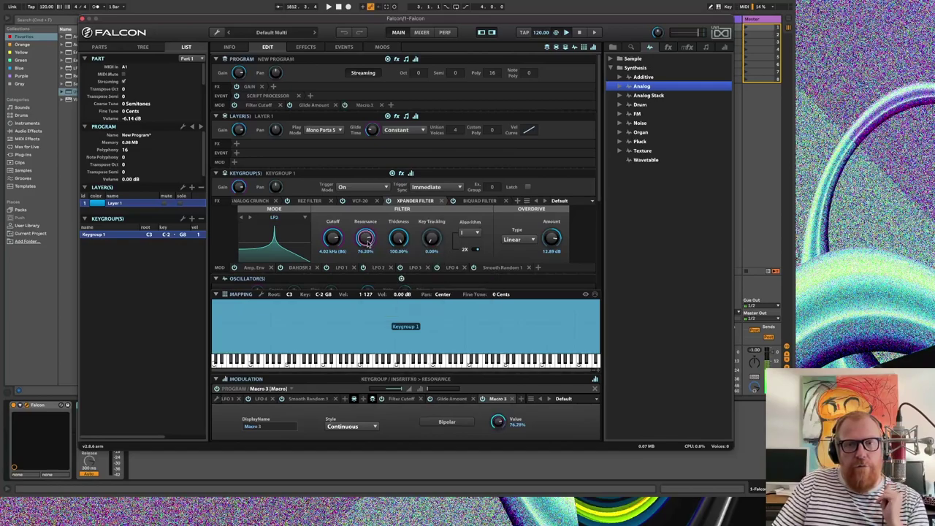
left_click(267, 427)
key("BackSpace")
key("Return")
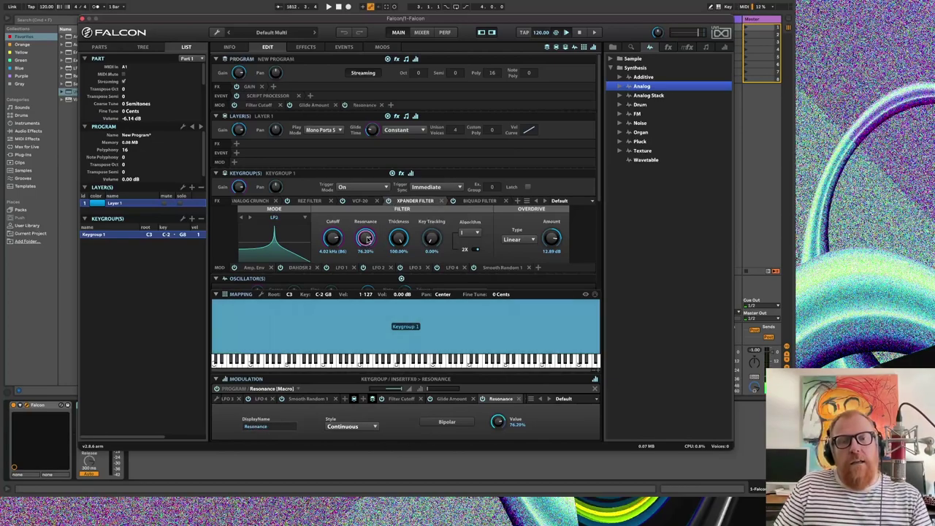
- Assign the Biquad Filter's resonance to the existing Resonance macro
left_click(476, 202)
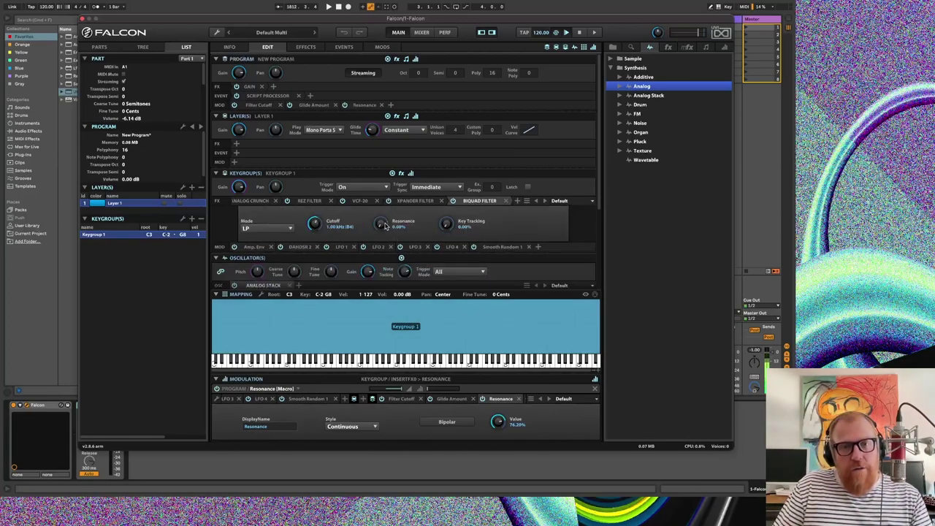
right_click(385, 226)
mouse_move(392, 227)
mouse_move(439, 281)
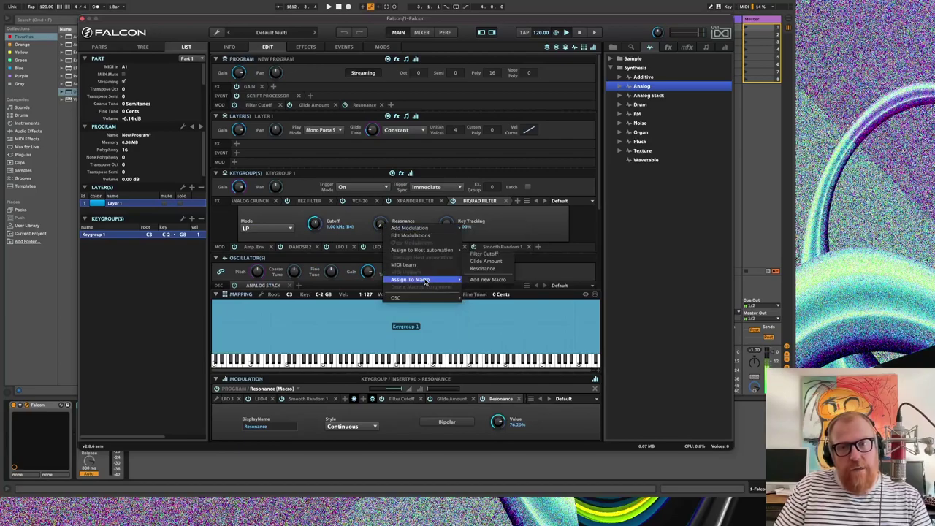
left_click(499, 269)
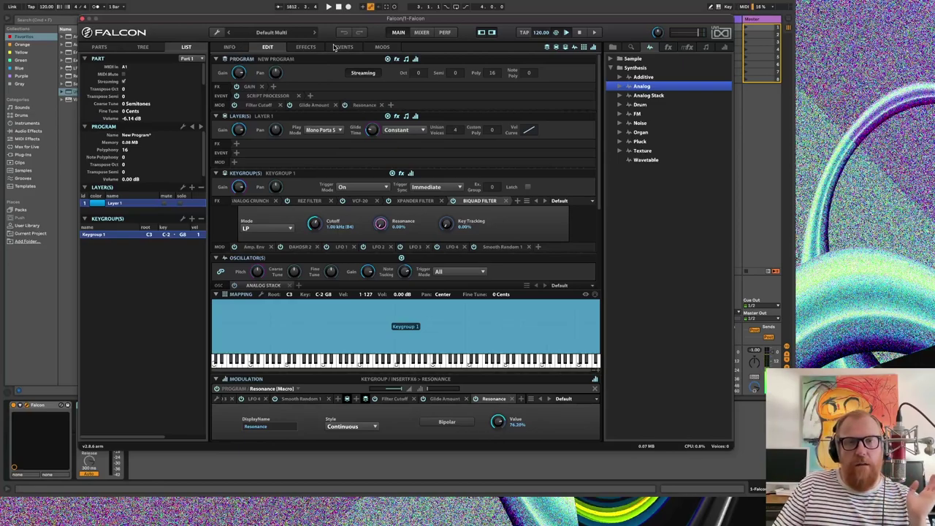
- Try out the macros on the program's info page, setting Resonance to about 62.6% and Filter Cutoff to about 82.2%
left_click(230, 46)
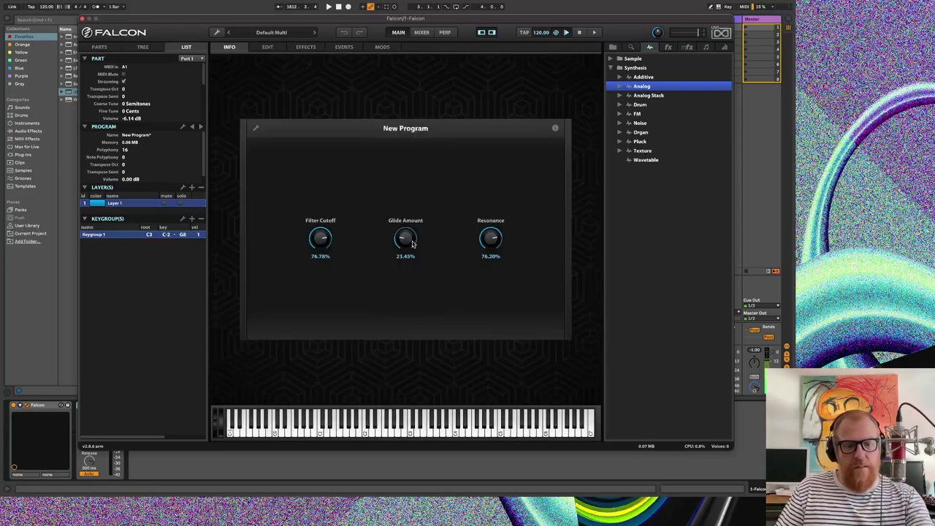
left_click_drag(489, 244, 494, 252)
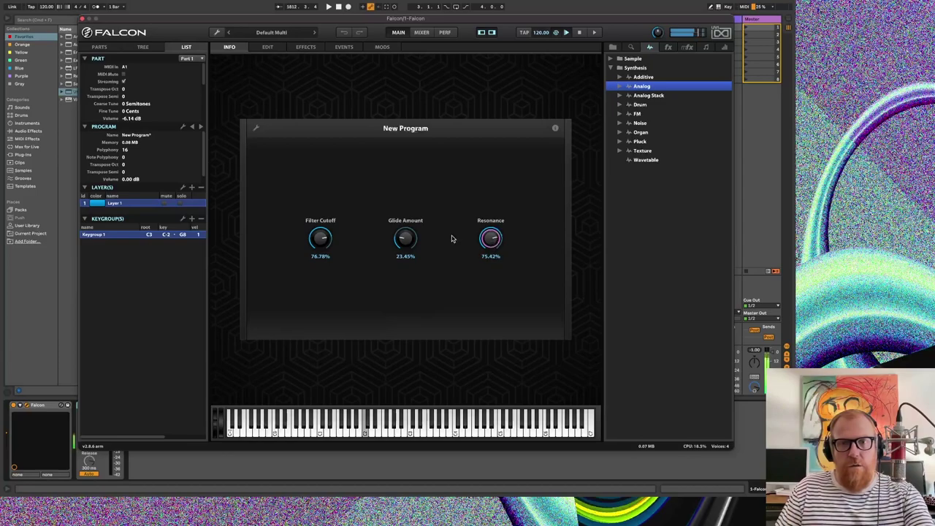
mouse_move(320, 239)
left_mouse_down()
mouse_move(313, 288)
mouse_move(324, 236)
left_mouse_up()
left_click_drag(493, 241, 496, 225)
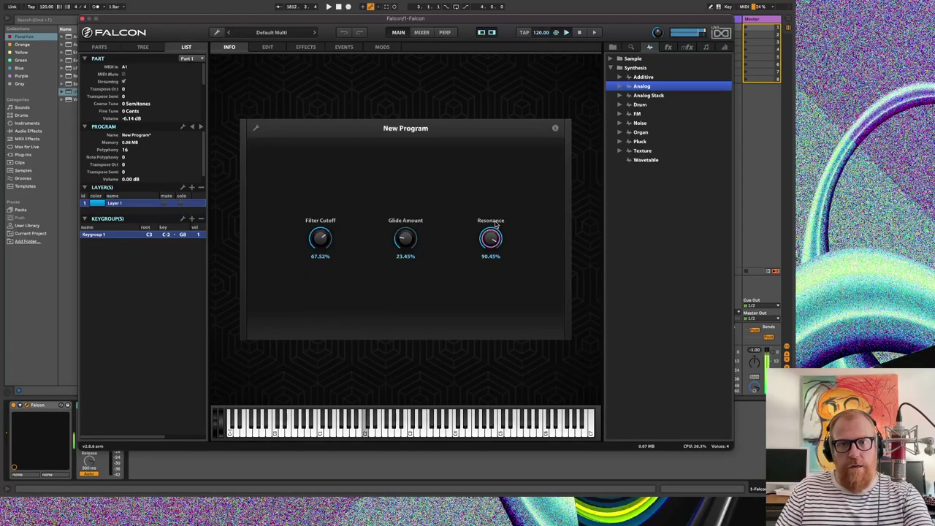
mouse_move(326, 245)
left_mouse_down()
mouse_move(334, 219)
mouse_move(326, 256)
left_mouse_up()
left_click_drag(491, 238, 487, 262)
left_click_drag(321, 241, 330, 219)
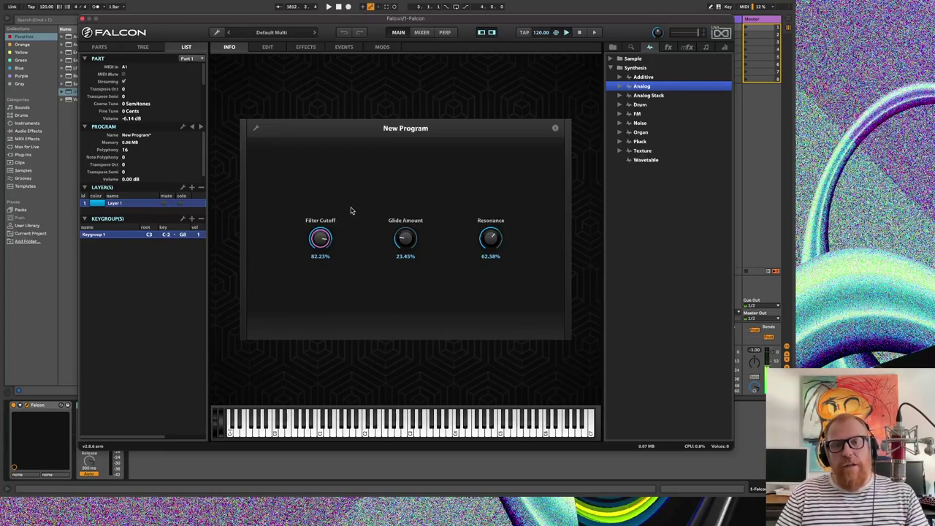
- Modulate the Xpander Filter's cutoff with a new keygroup-level Attack Decay envelope
left_click(267, 46)
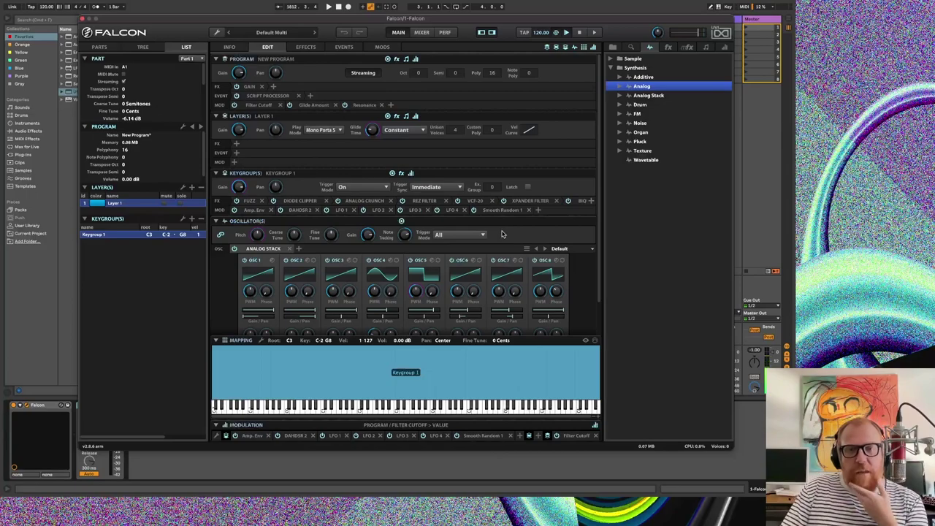
left_click(531, 203)
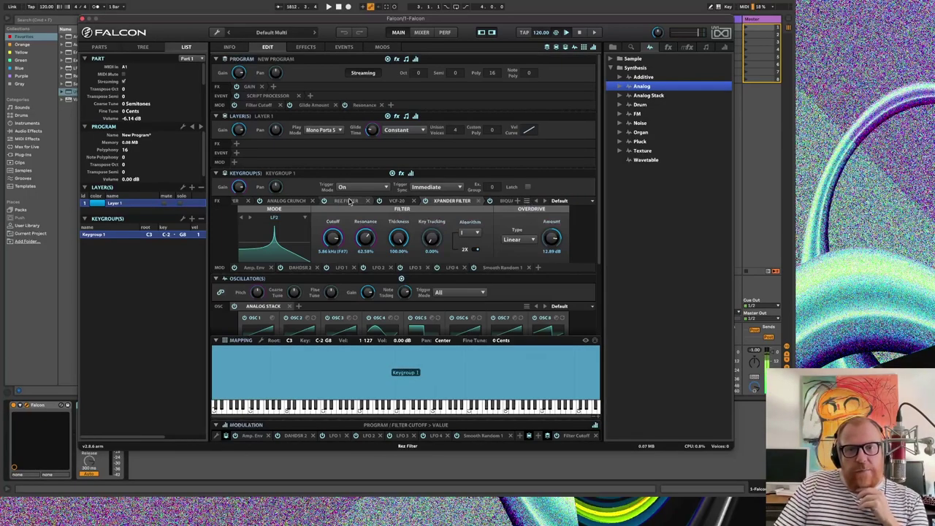
right_click(333, 241)
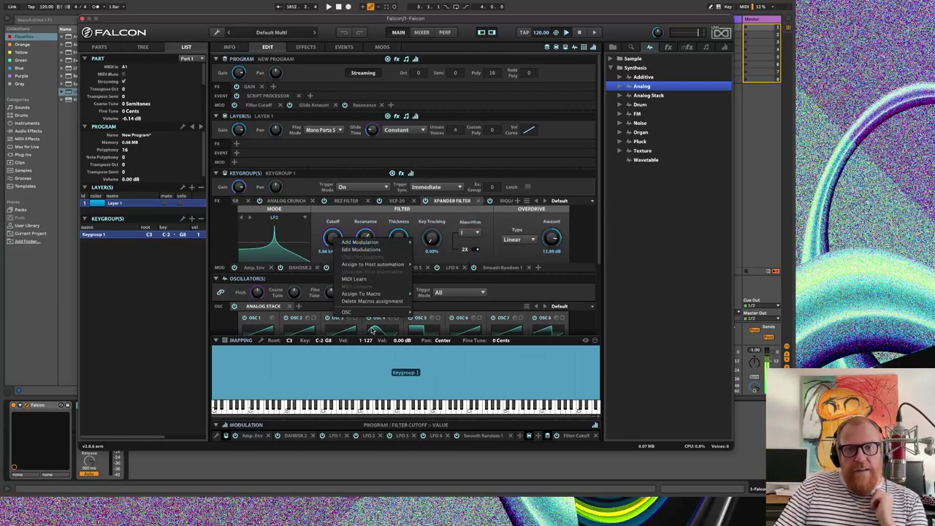
mouse_move(389, 294)
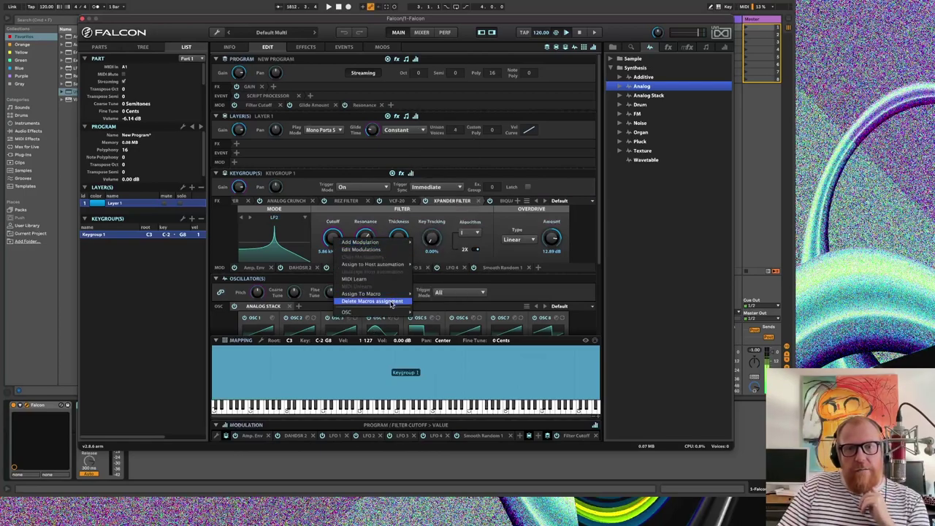
mouse_move(390, 246)
mouse_move(441, 246)
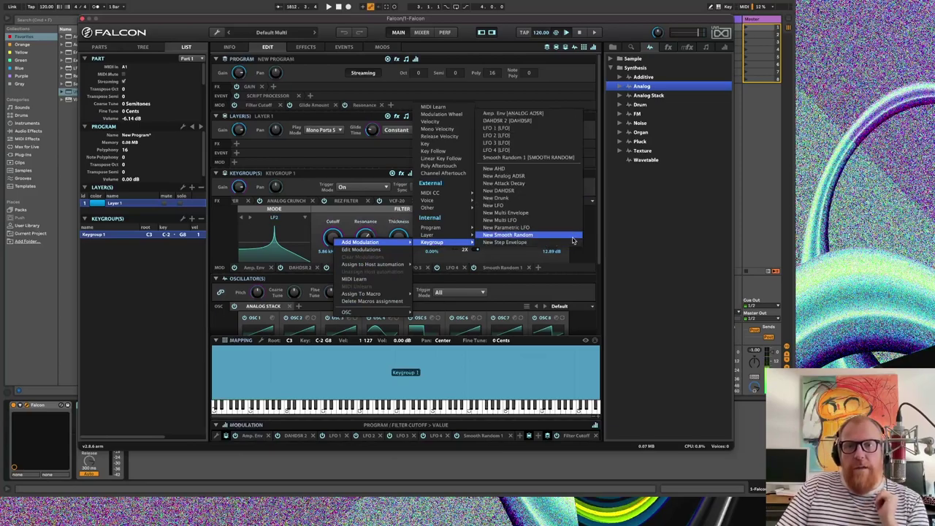
left_click(526, 185)
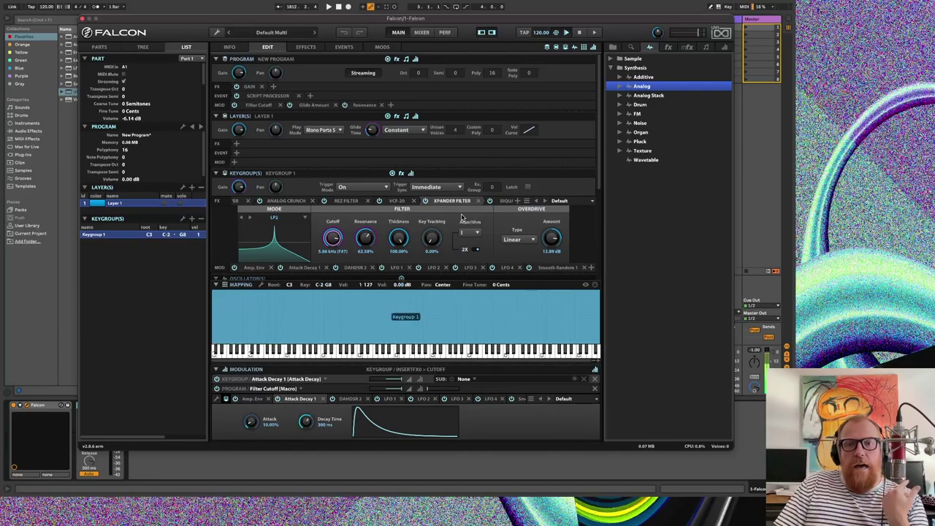
- Modulate the Biquad Filter's cutoff with the existing keygroup envelope Attack Decay 1
left_click(506, 200)
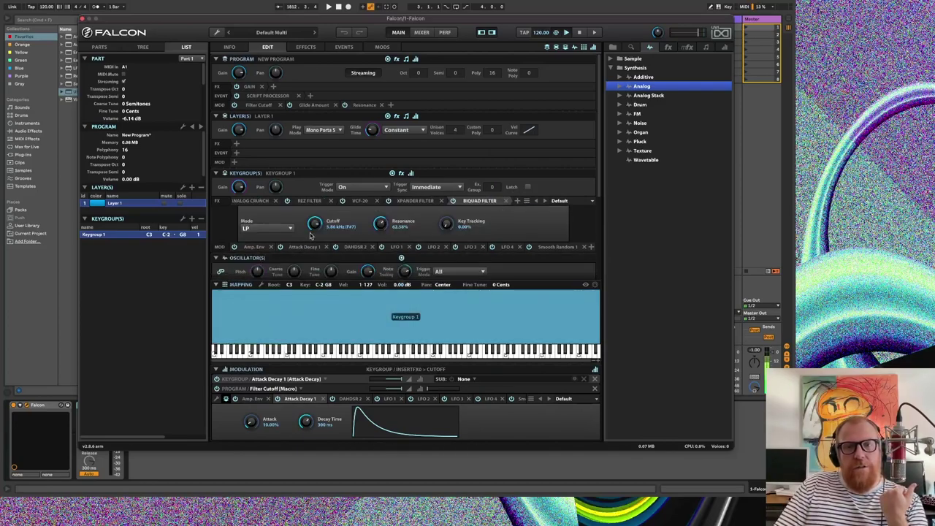
right_click(316, 224)
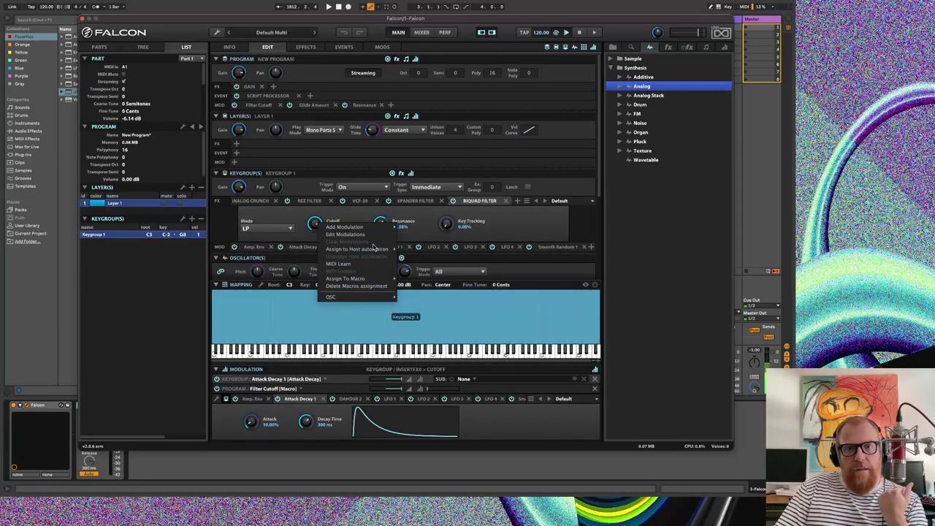
mouse_move(374, 227)
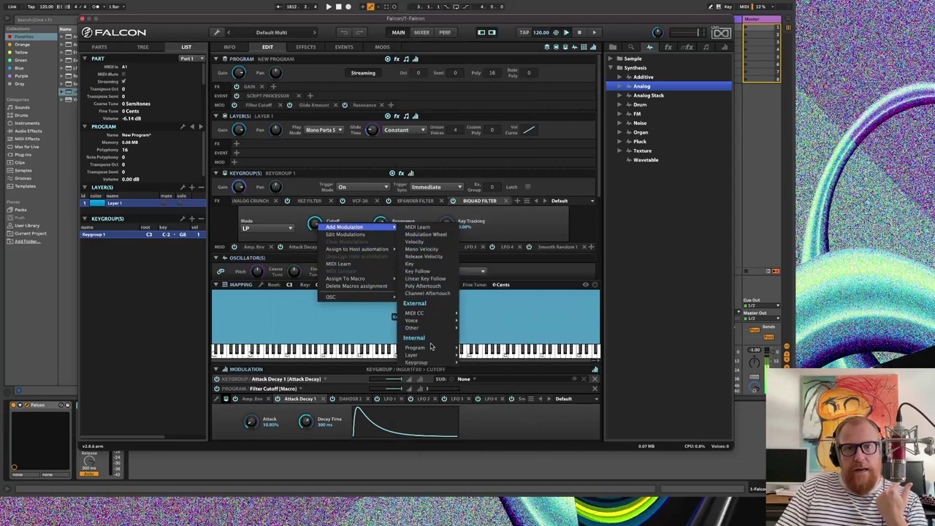
mouse_move(412, 362)
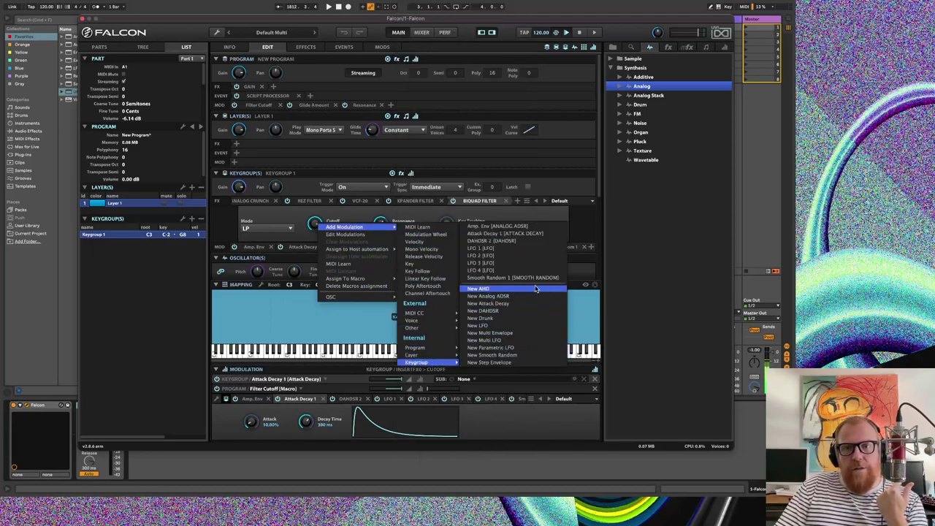
left_click(537, 235)
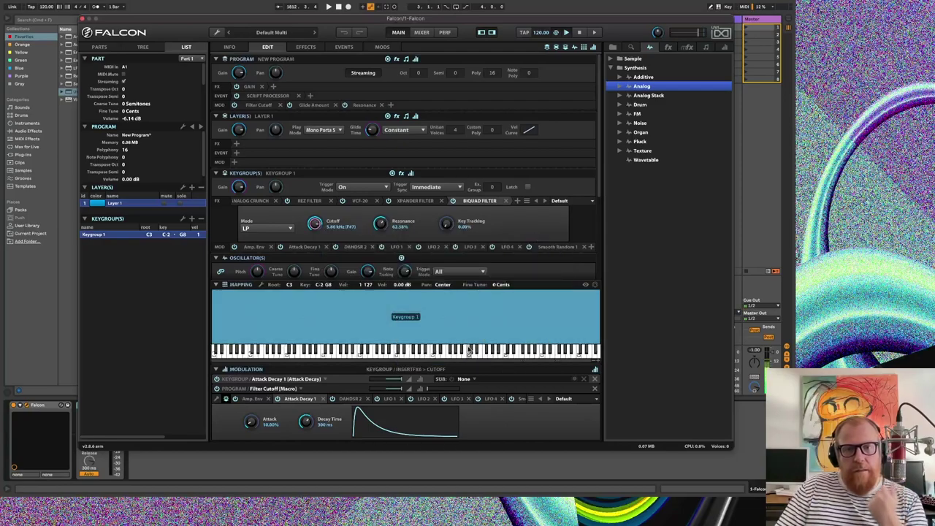
- Assign the ratio of the Filter Cutoff macro's modulation on the Biquad Filter's cutoff to a new macro
right_click(394, 390)
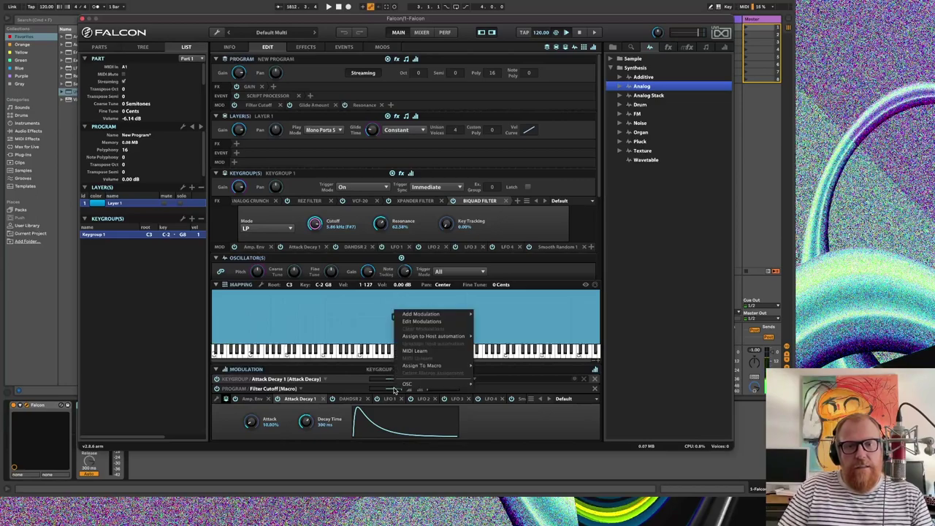
left_click(391, 392)
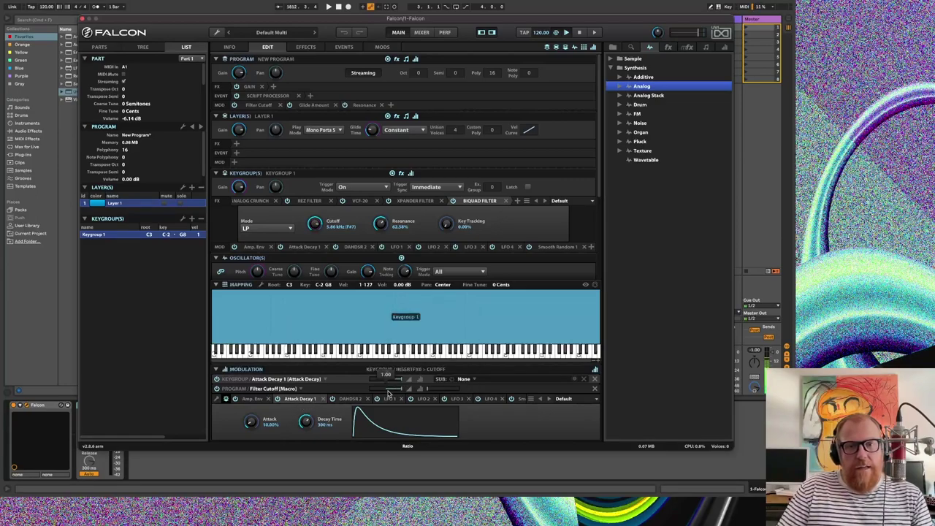
right_click(395, 392)
mouse_move(454, 369)
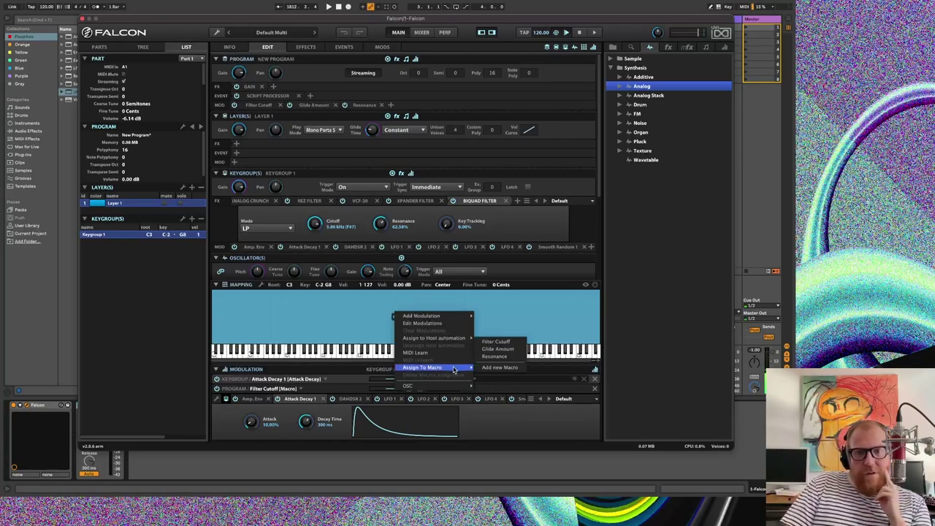
left_click(511, 368)
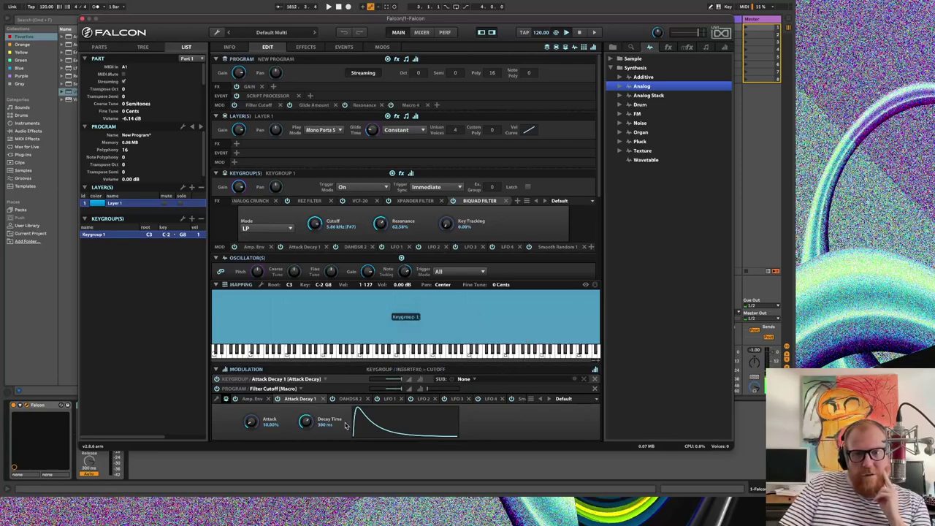
- Rename Macro 4 as ENV FILT
scroll(504, 400, "right", 3)
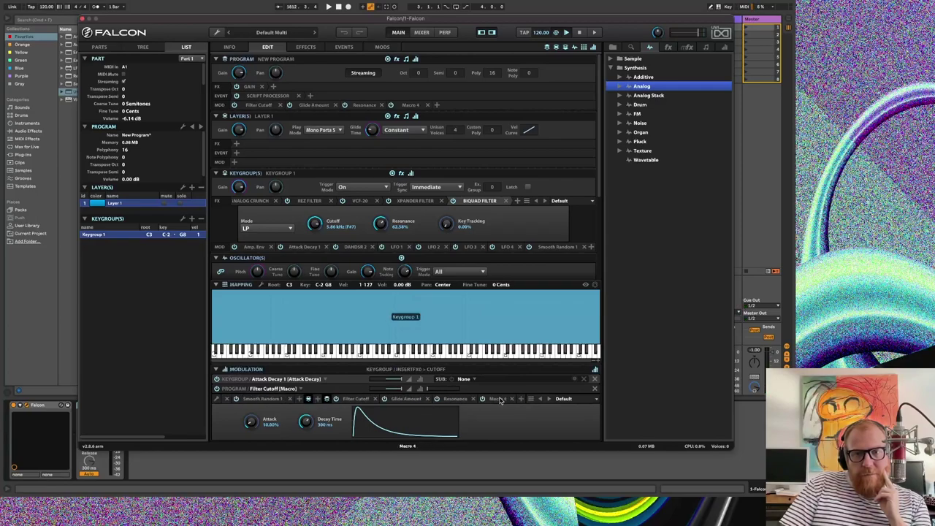
left_click(497, 398)
double_click(275, 428)
type("Env")
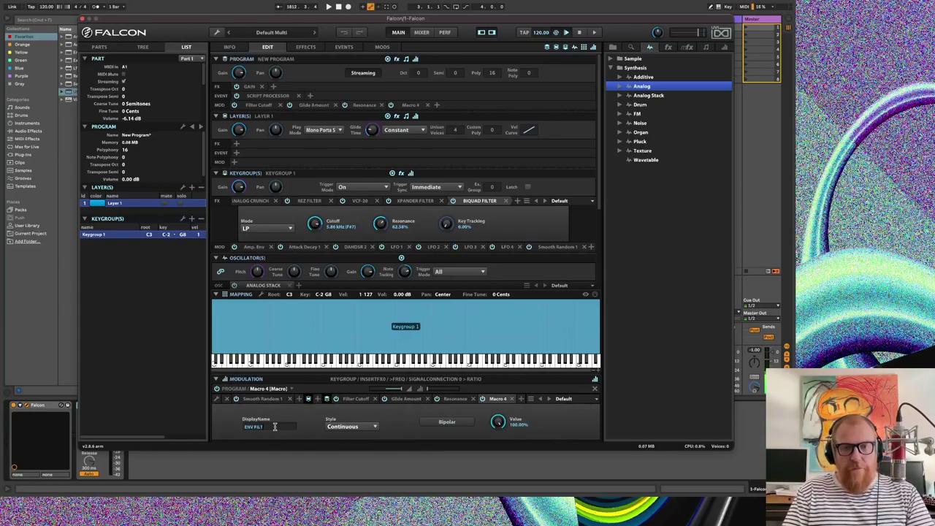
type(" FILT")
key("Return")
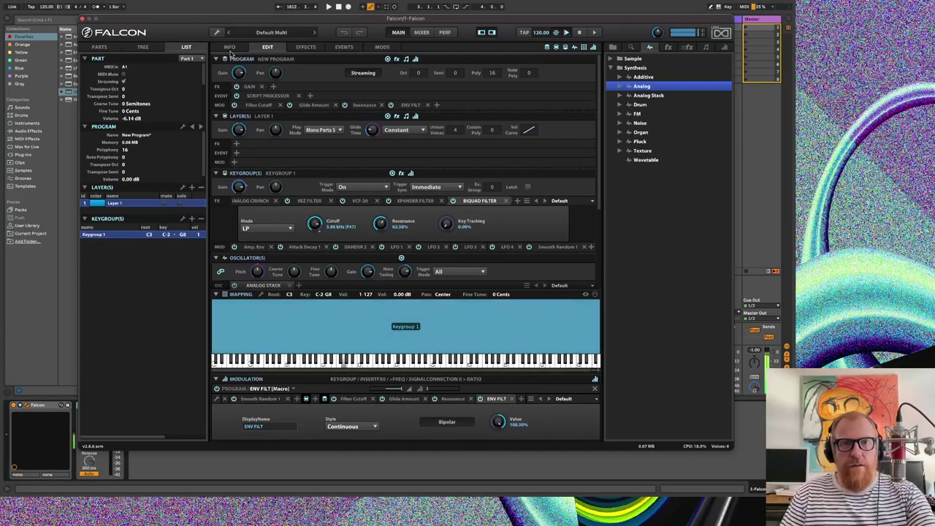
- Lower the ENV FILT macro to about 85% and set the decay time of Attack Decay 1 to 1.37 ms
left_click(230, 47)
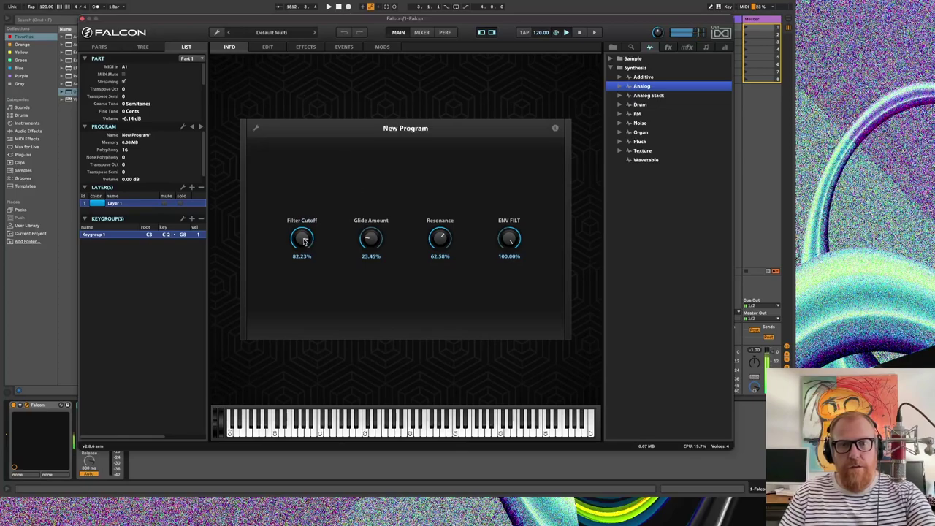
mouse_move(509, 238)
left_mouse_down()
mouse_move(513, 299)
mouse_move(510, 243)
left_mouse_up()
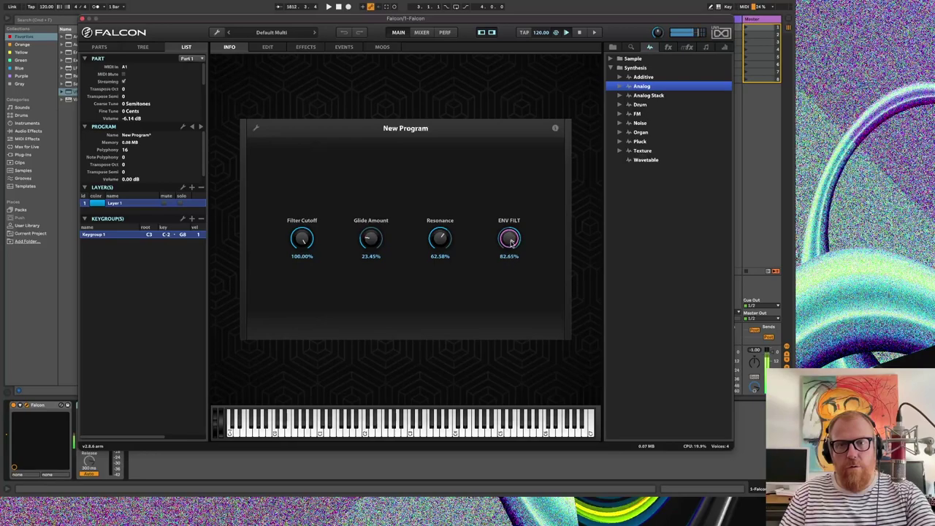
left_click(267, 47)
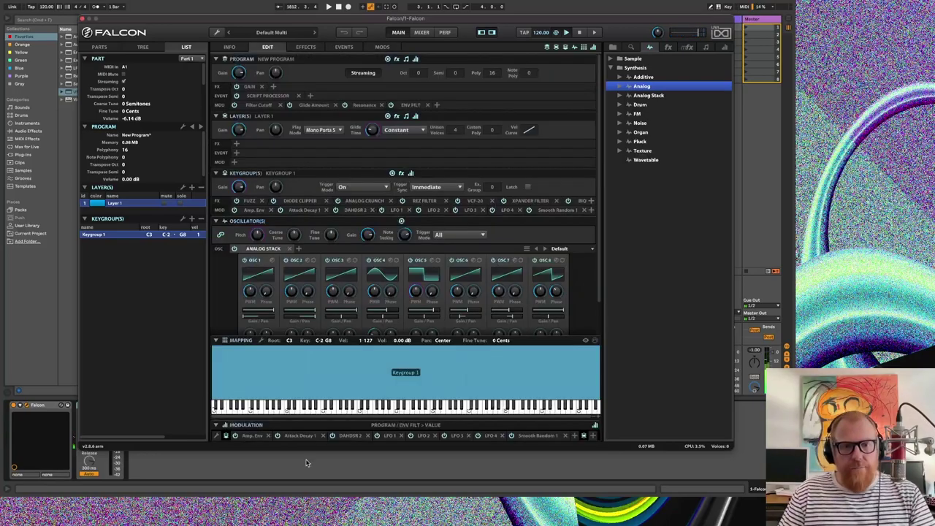
left_click(295, 436)
left_click_drag(306, 424, 257, 432)
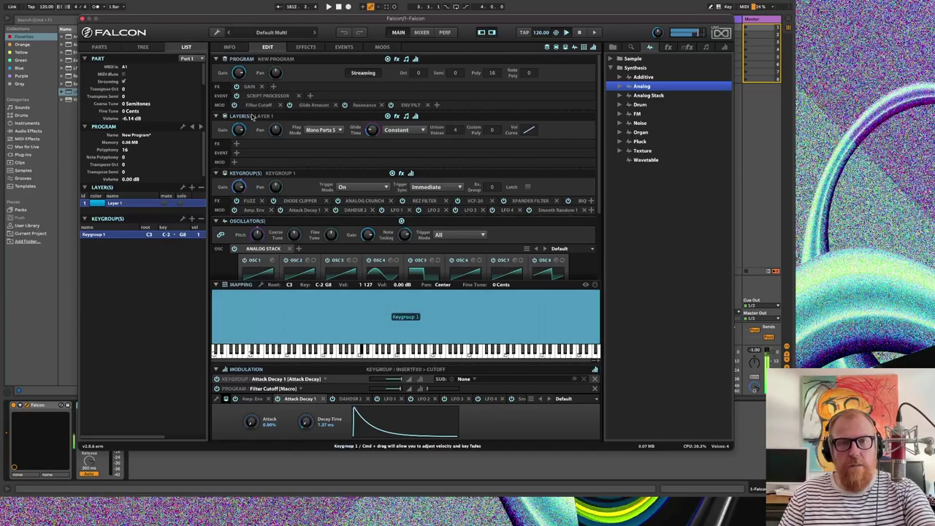
- Try different macro settings, ending with Filter Cutoff at 100% and ENV FILT at about -84%
left_click(244, 48)
left_click_drag(310, 244, 318, 312)
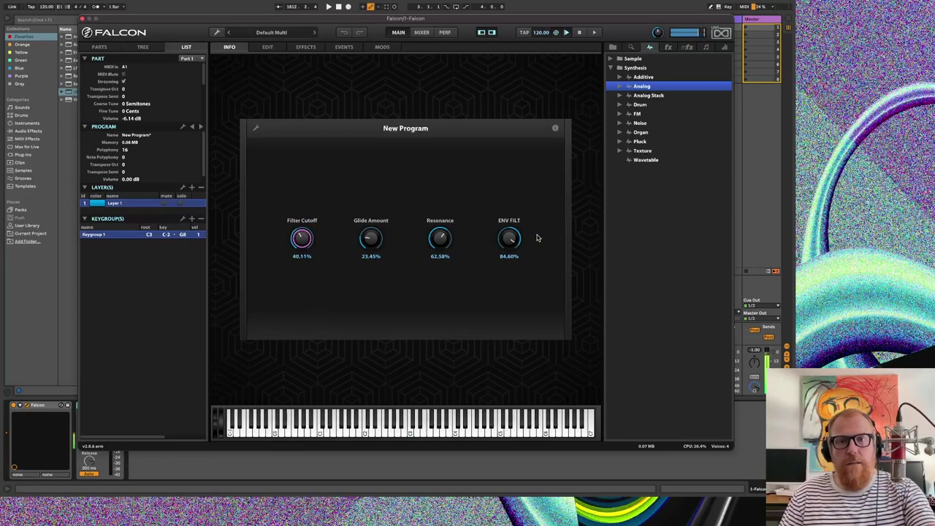
left_click_drag(510, 237, 507, 304)
left_click_drag(303, 249, 334, 177)
mouse_move(515, 257)
left_mouse_down()
mouse_move(517, 296)
mouse_move(507, 271)
left_mouse_up()
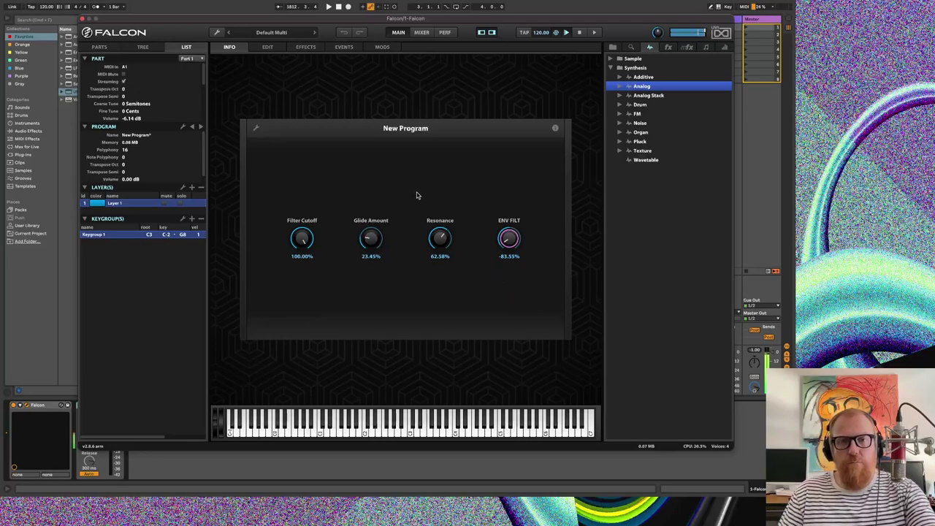
- Open the Biquad Filter and assign the ratio of the Filter Cutoff macro's cutoff modulation to the existing ENV FILT macro
left_click(265, 49)
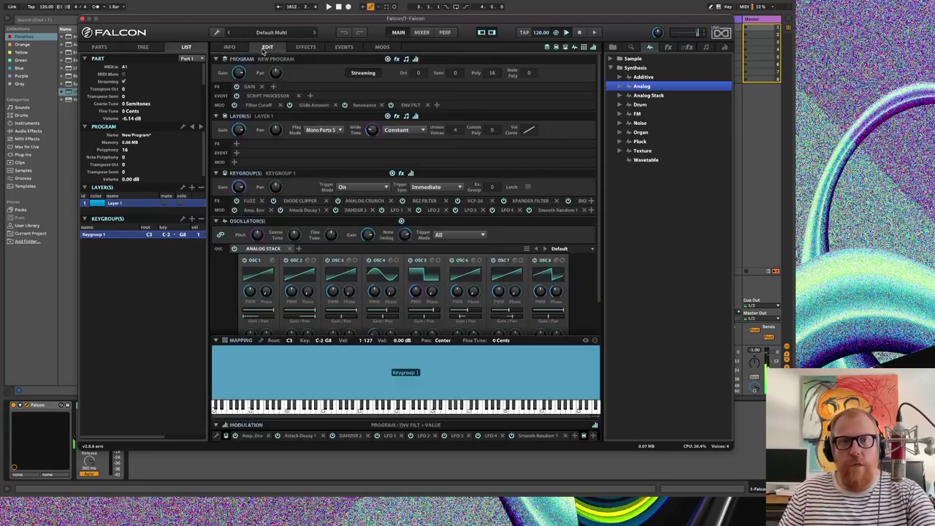
scroll(532, 206, "right", 2)
left_click(553, 204)
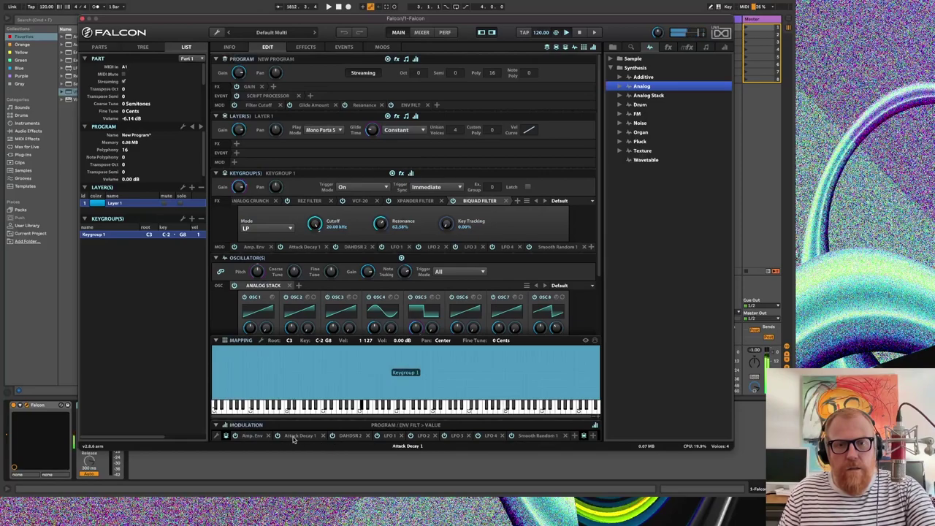
left_click_drag(290, 417, 314, 223)
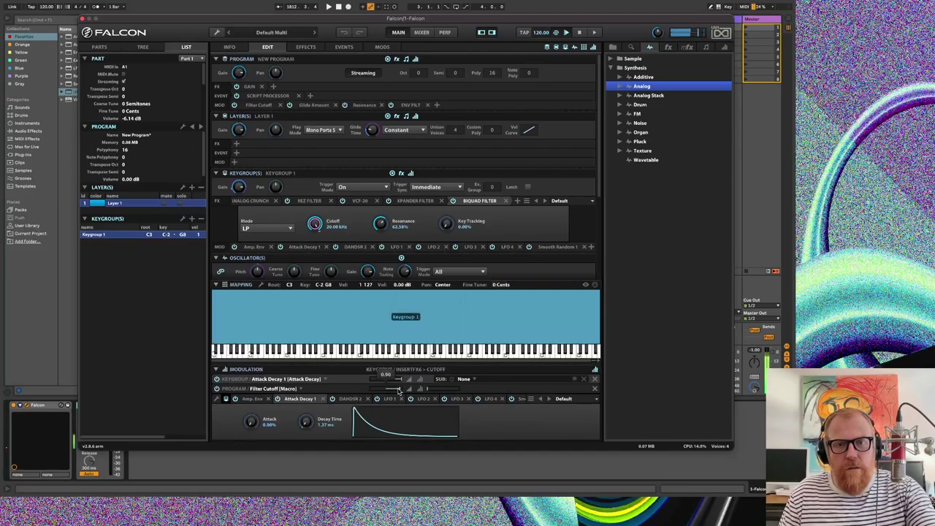
right_click(398, 390)
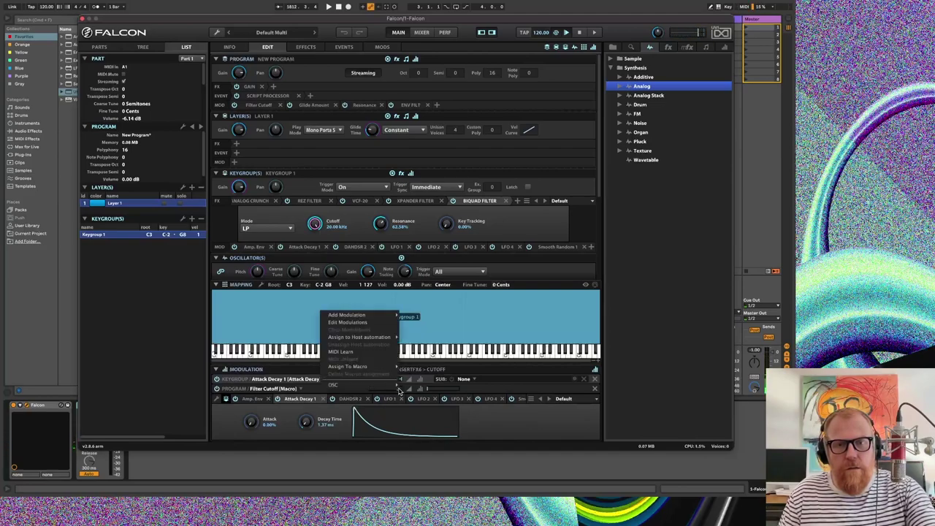
mouse_move(387, 367)
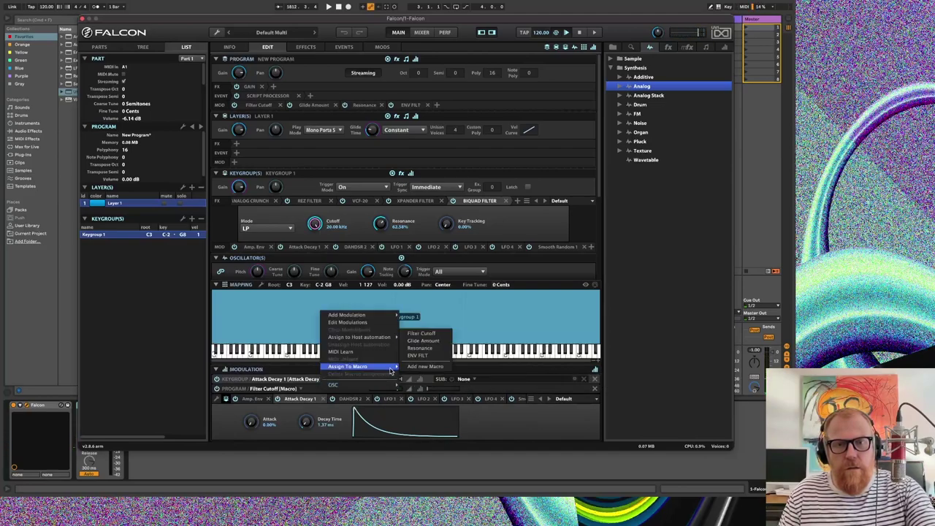
left_click(442, 356)
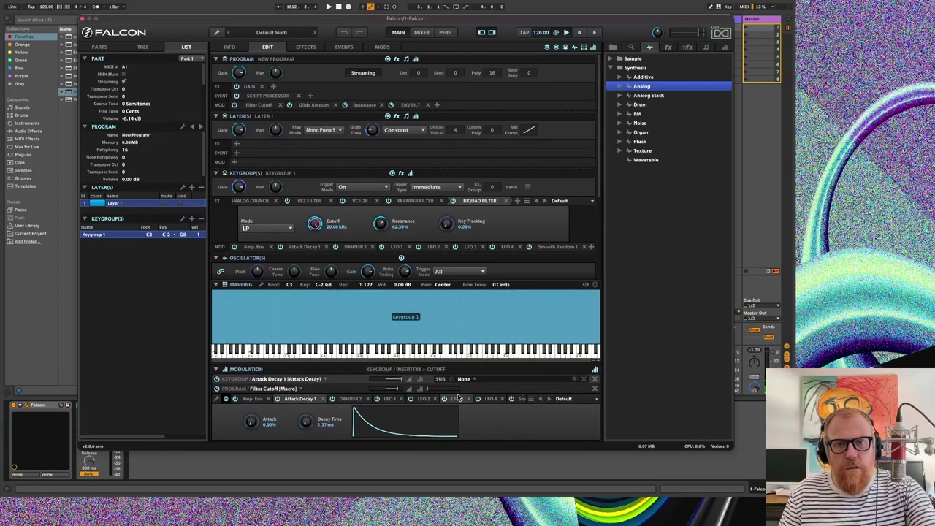
left_click_drag(398, 391, 431, 392)
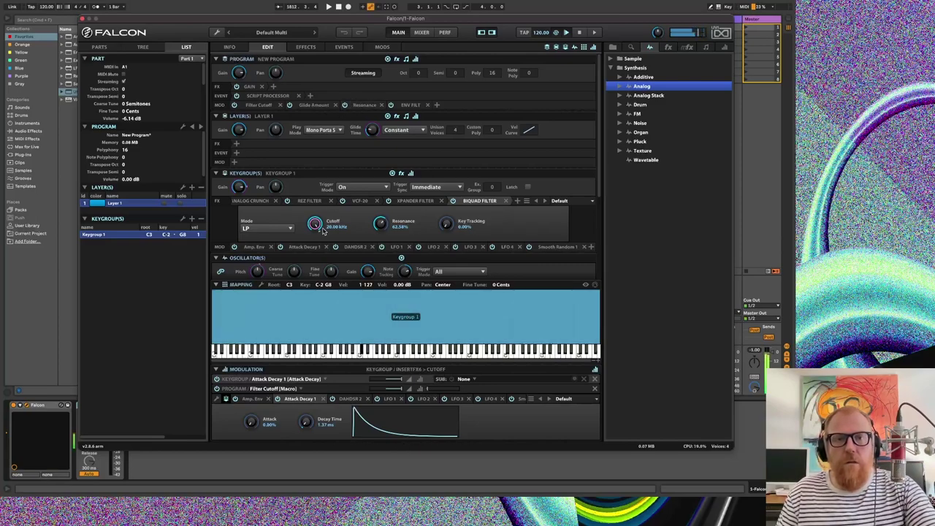
- Lengthen the decay time of the Attack Decay 1 envelope and reopen the keygroup's Biquad Filter
left_click(231, 47)
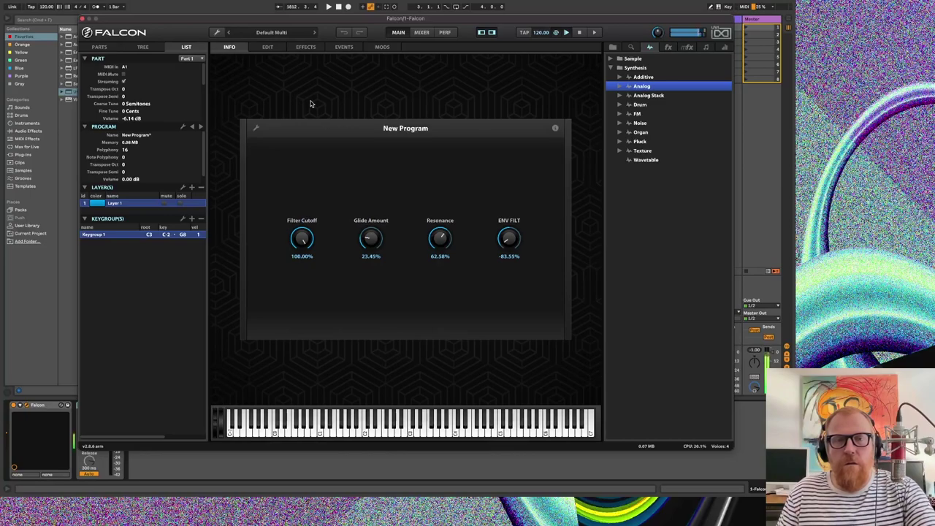
left_click(265, 46)
left_click_drag(310, 408, 312, 388)
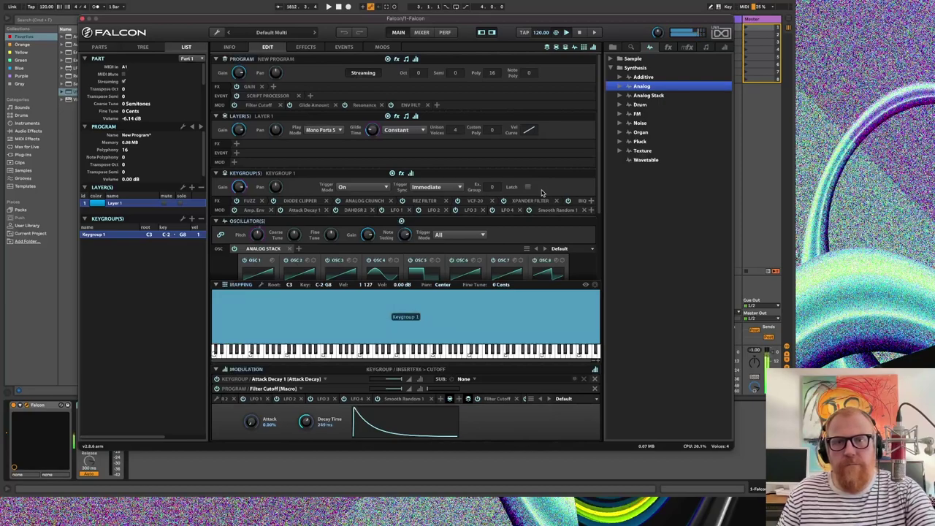
left_click(579, 201)
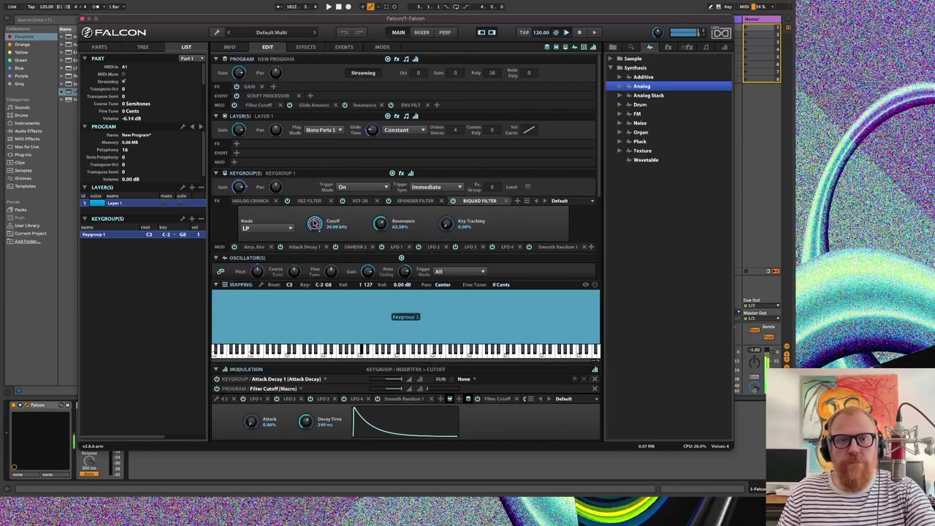
- Set the Filter Cutoff macro to about 16% and the ENV FILT macro to 100%
left_click(229, 47)
left_click_drag(301, 232, 310, 279)
left_click_drag(504, 242, 465, 140)
left_click_drag(302, 238, 309, 293)
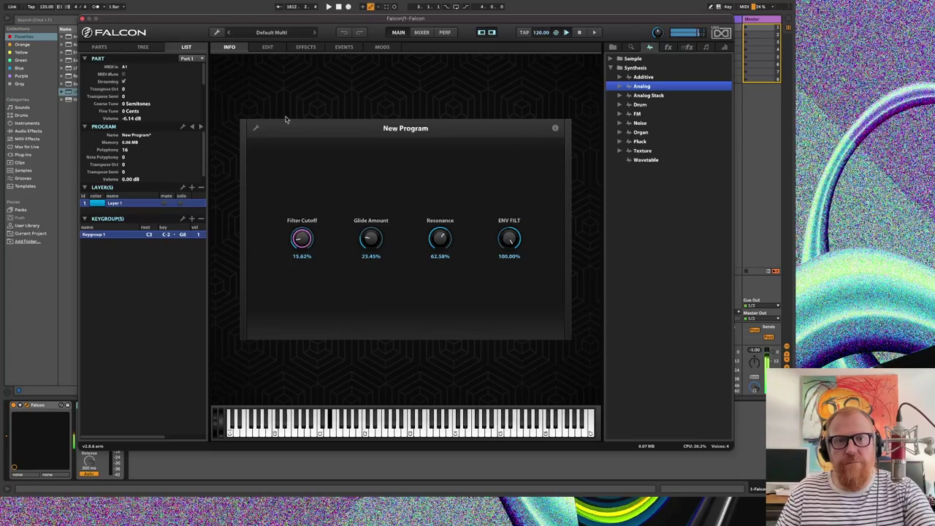
- Assign the attack of the Attack Decay 1 envelope to a new macro
left_click(265, 47)
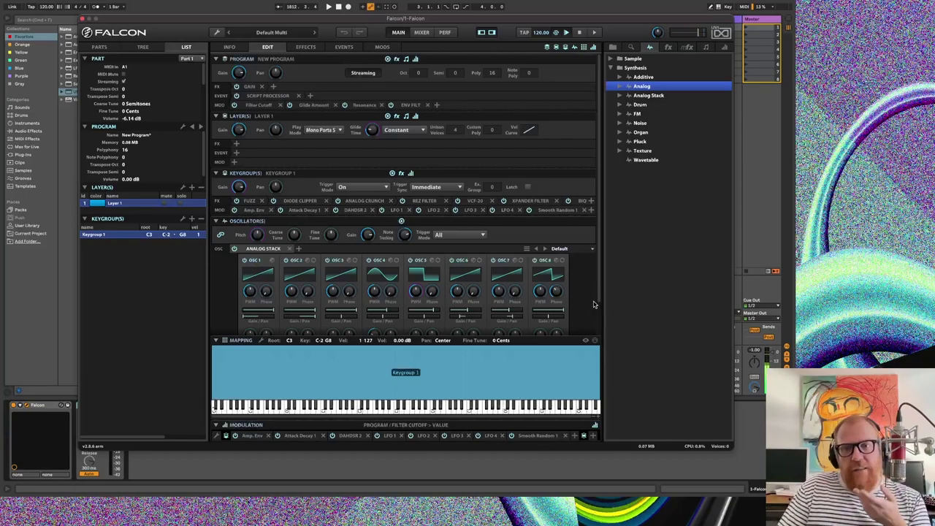
scroll(594, 304, "down", 1)
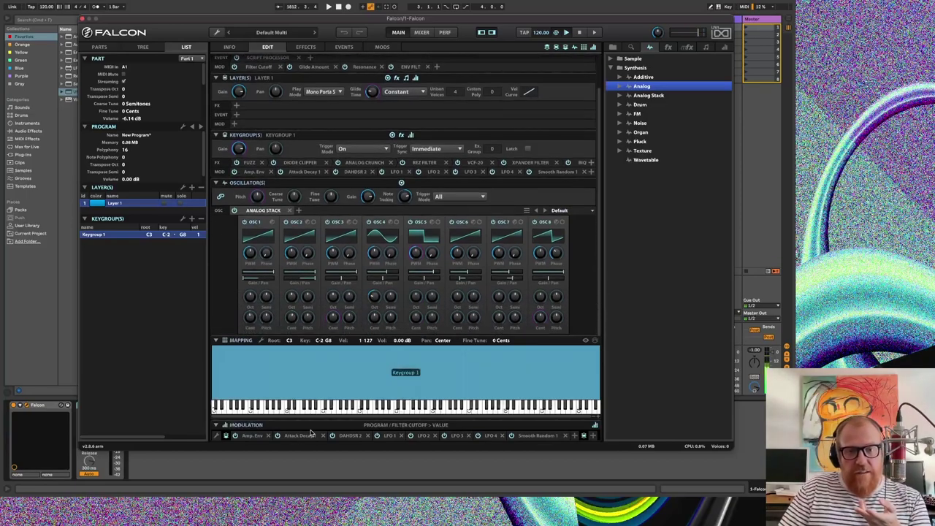
left_click(299, 436)
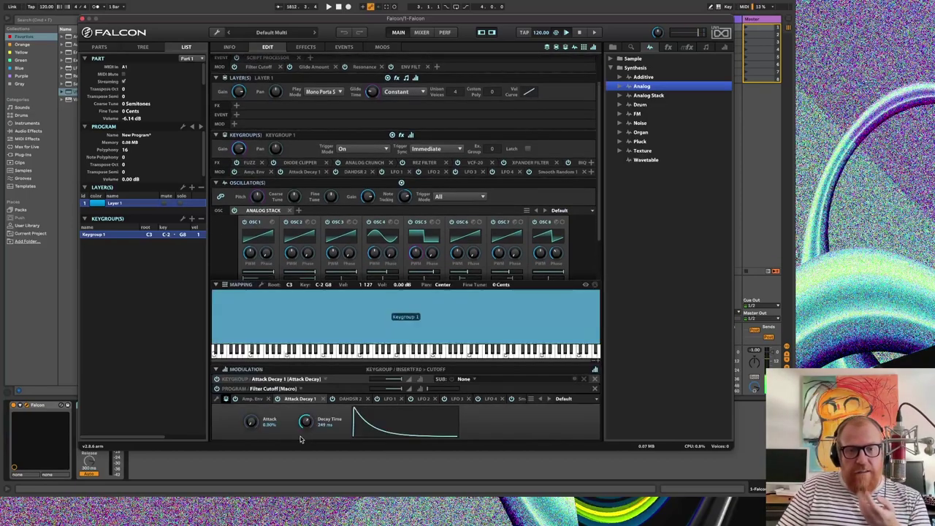
right_click(254, 426)
mouse_move(289, 402)
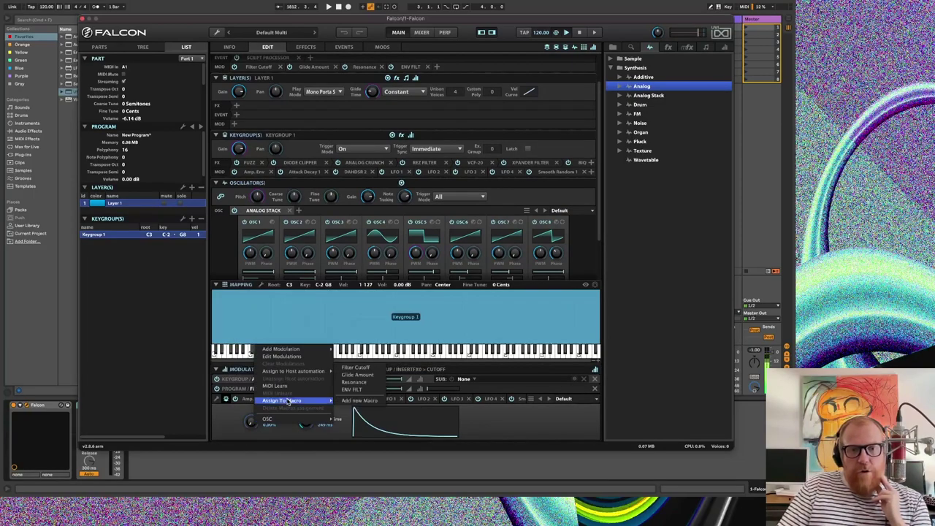
left_click(369, 402)
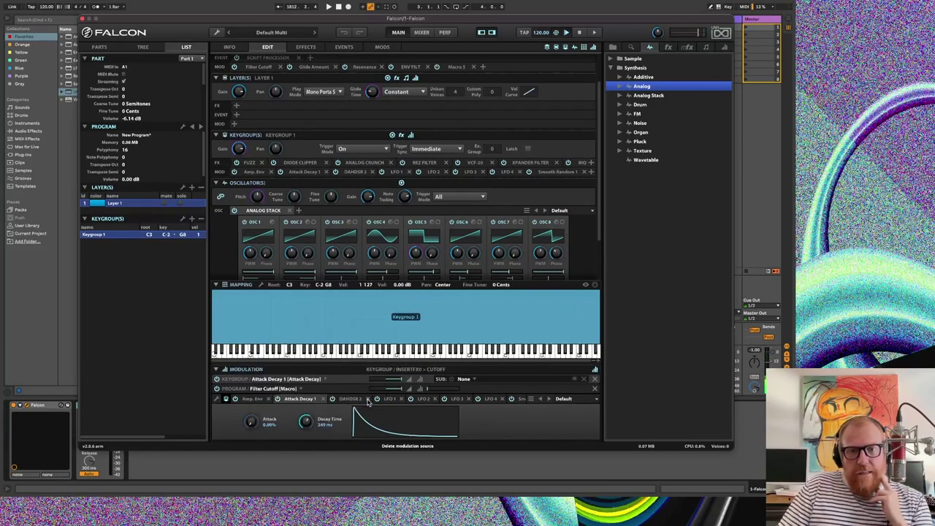
- Assign the decay time of the Attack Decay 1 envelope to another new macro
right_click(308, 422)
mouse_move(347, 398)
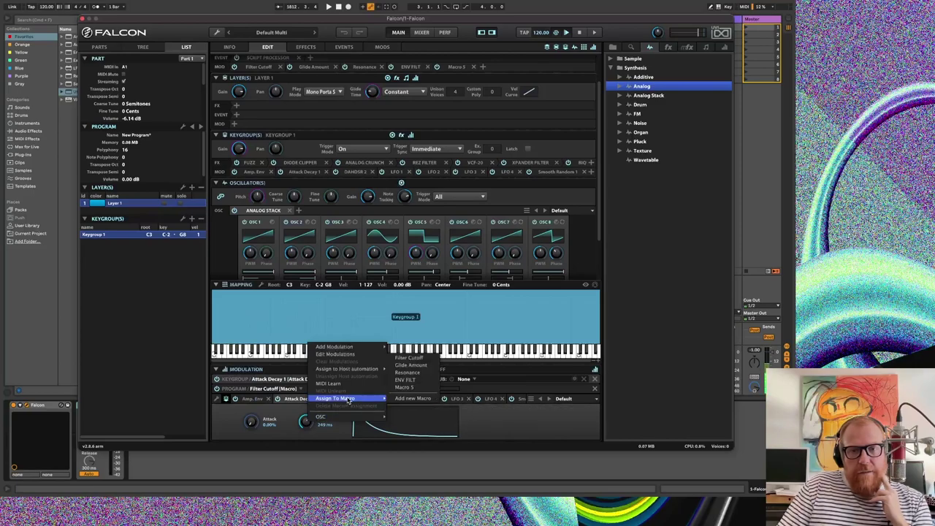
left_click(419, 399)
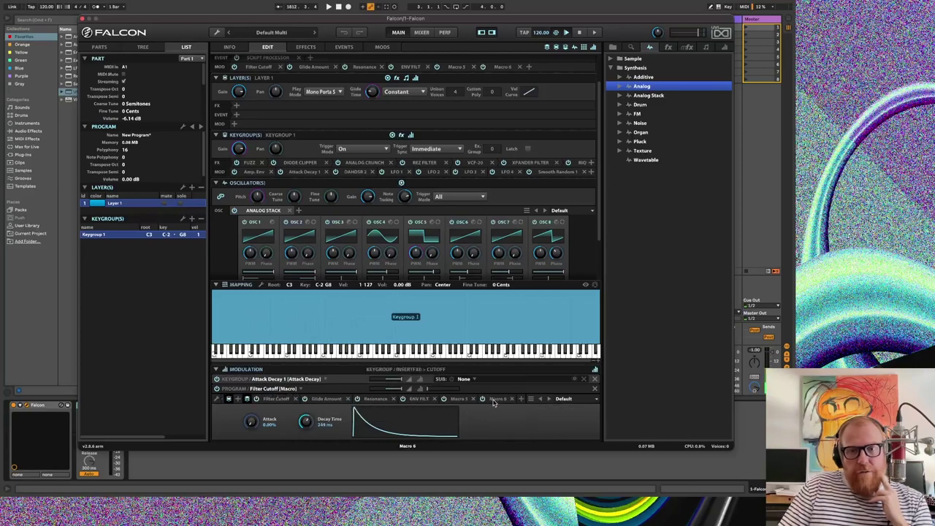
- Rename Macro 5 as Attack
left_click(458, 398)
left_click(287, 427)
type("Attack")
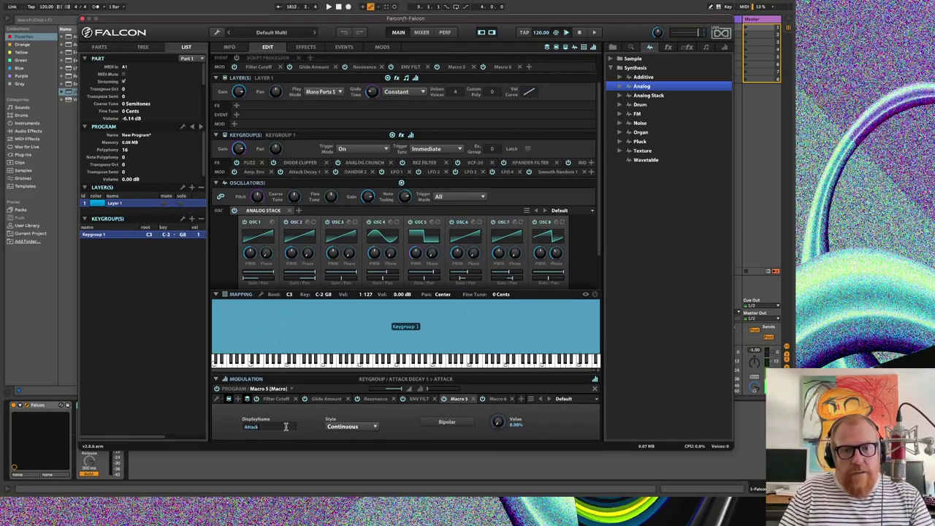
key("Return")
- Rename Macro 6 as Decay
left_click(496, 399)
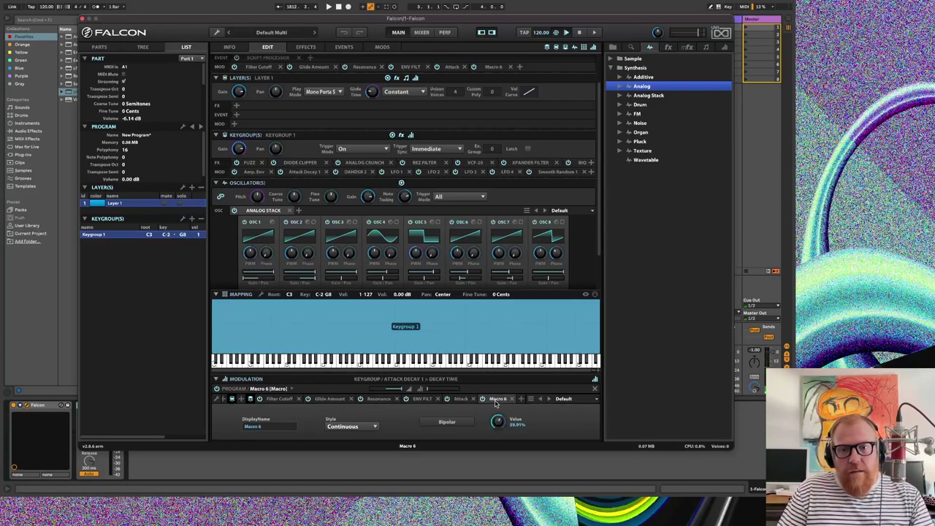
left_click(265, 428)
type("Decay")
key("Return")
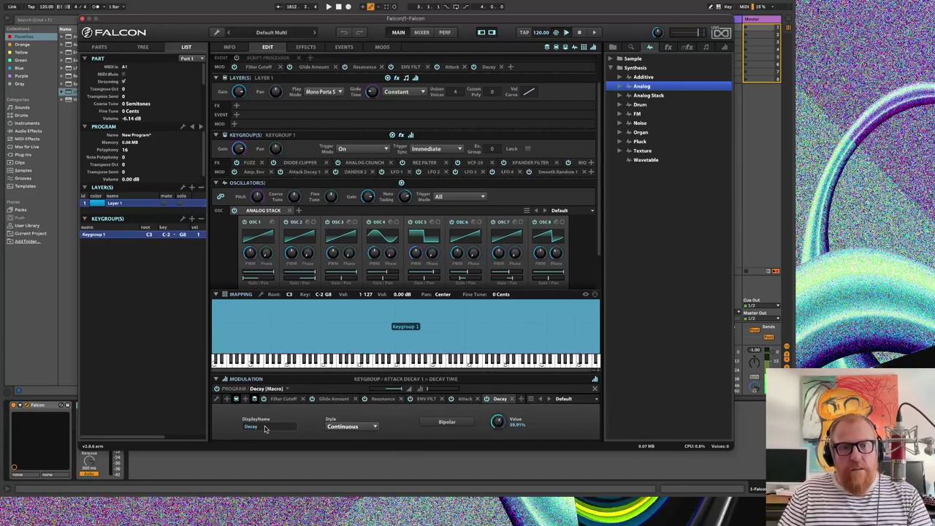
- On the program's macro page, set Glide Amount to about 42%, ENV FILT to about 16% and Decay to about 28%
left_click(228, 48)
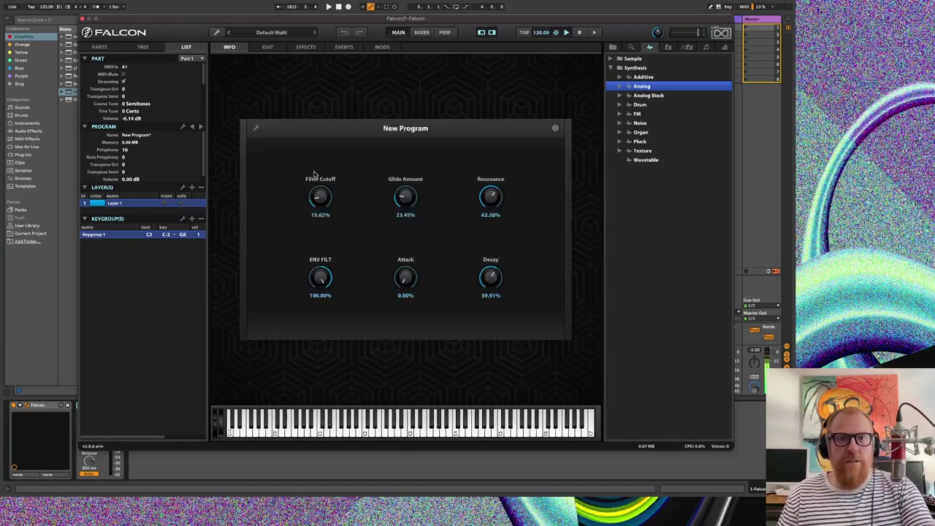
left_click_drag(406, 197, 409, 179)
left_click_drag(323, 293, 324, 336)
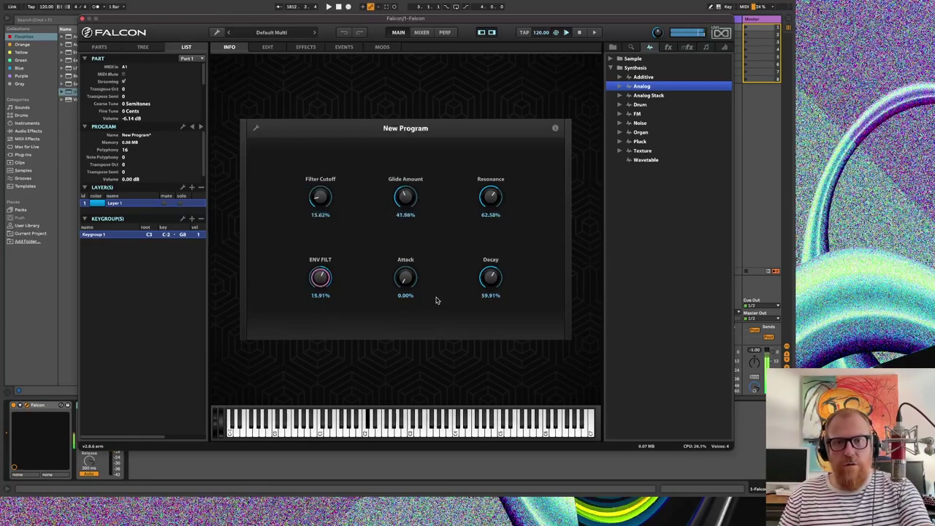
left_click_drag(490, 278, 497, 318)
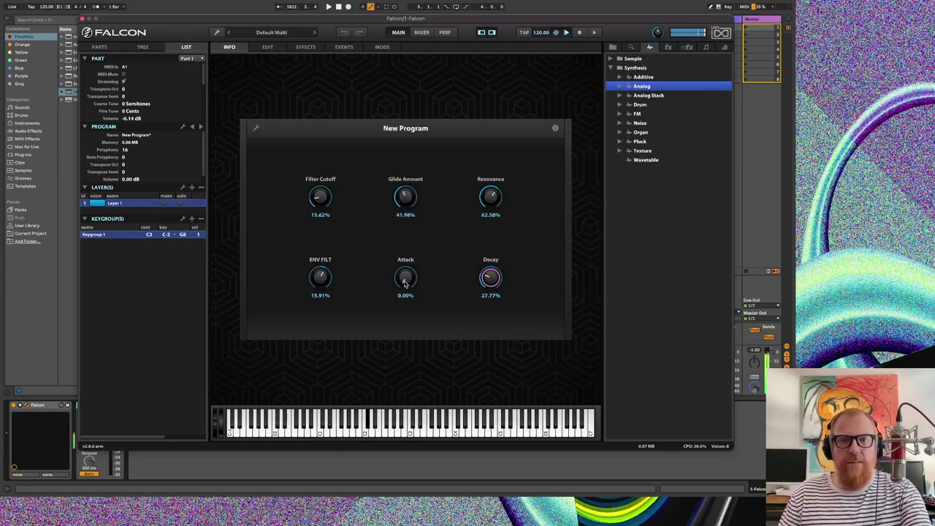
- Set the macros to Filter Cutoff about 26%, ENV FILT -100%, Attack about 62% and Decay about 41%
left_click_drag(322, 279, 320, 338)
left_click_drag(328, 203, 329, 223)
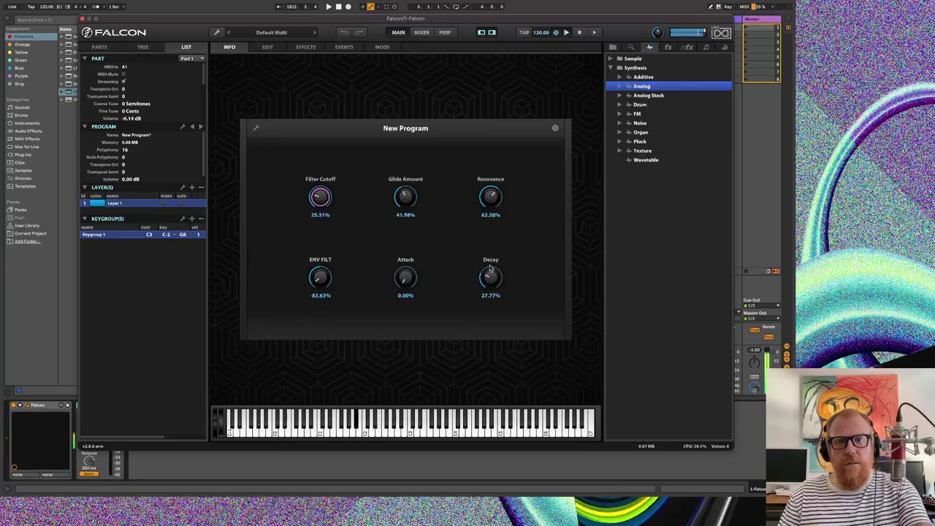
left_click_drag(327, 279, 376, 292)
left_click_drag(497, 292, 397, 232)
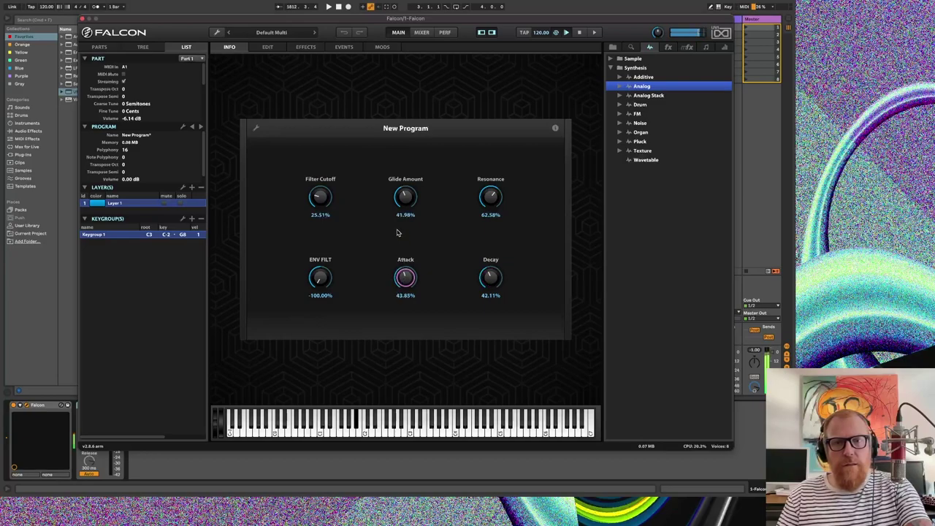
left_click_drag(488, 272, 494, 286)
left_click_drag(411, 263, 413, 248)
left_click_drag(496, 268, 497, 264)
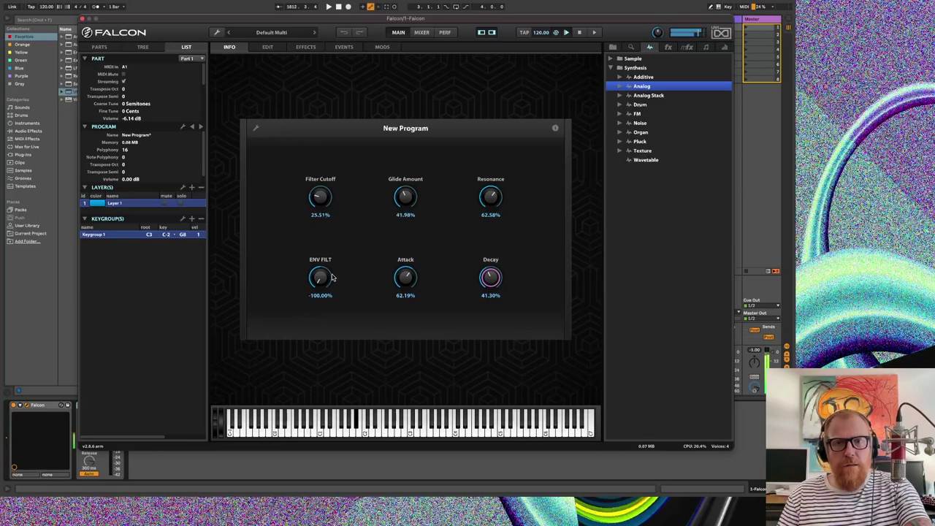
- Set the Filter Cutoff, ENV FILT and Attack macros to 100% and the Decay macro to about 69%
left_click_drag(312, 266, 327, 230)
left_click_drag(324, 276, 327, 219)
left_click_drag(406, 275, 421, 230)
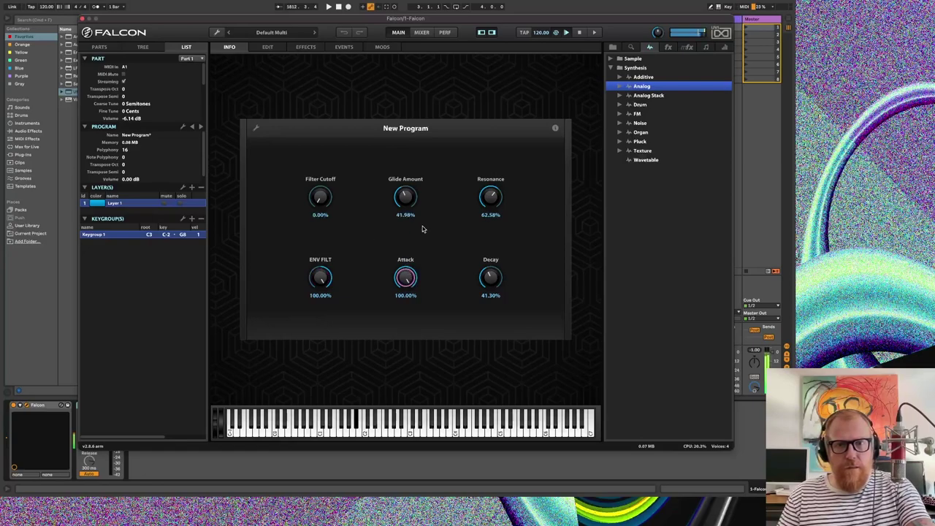
left_click_drag(483, 278, 473, 248)
left_click_drag(315, 199, 324, 175)
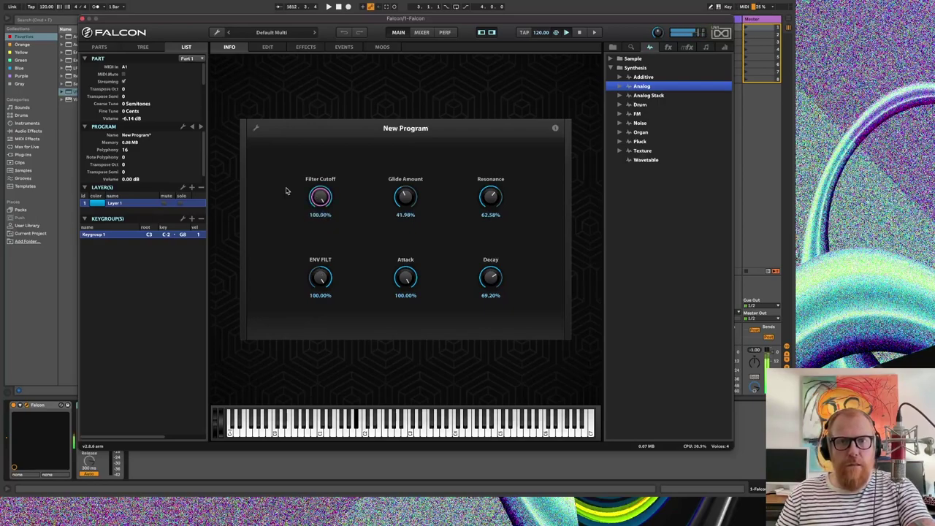
- Set the ENV FILT macro to -100%, Attack to about 83% and Decay to about 6%
left_click_drag(316, 268, 319, 344)
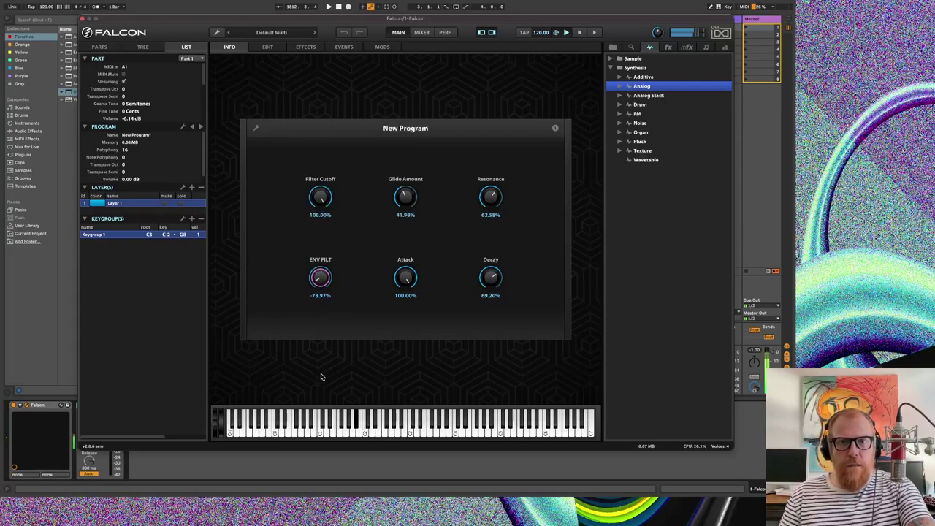
left_click_drag(407, 282, 409, 359)
left_click_drag(489, 282, 488, 345)
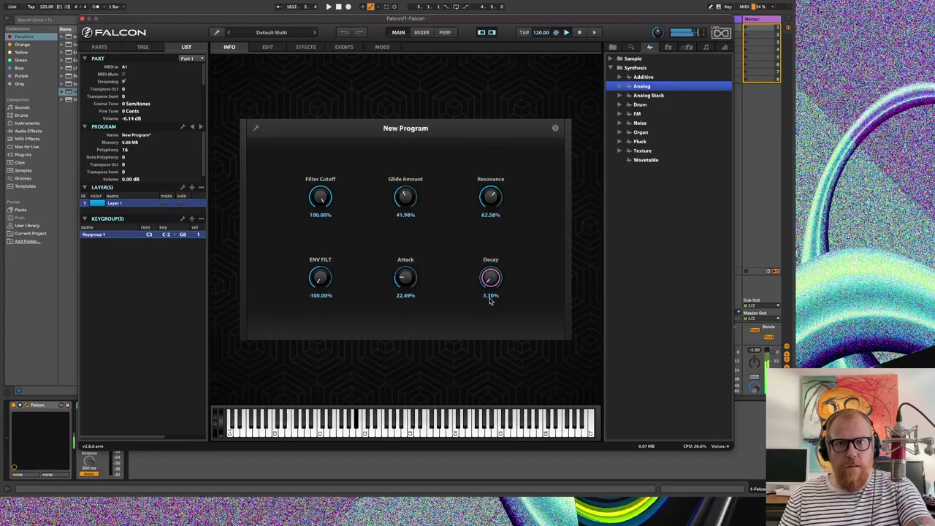
left_click_drag(414, 278, 426, 214)
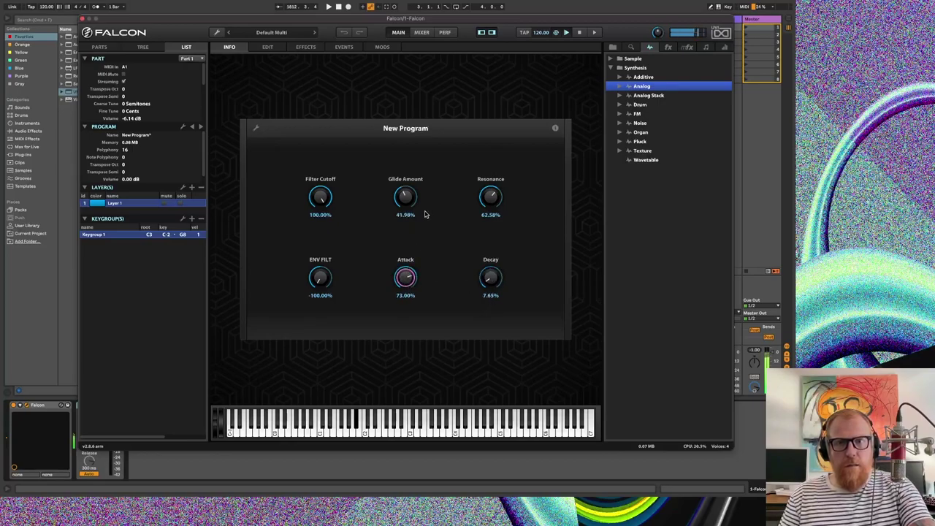
left_click_drag(411, 264, 411, 260)
left_click(491, 276)
mouse_move(490, 276)
left_mouse_down()
mouse_move(503, 221)
mouse_move(491, 277)
left_mouse_up()
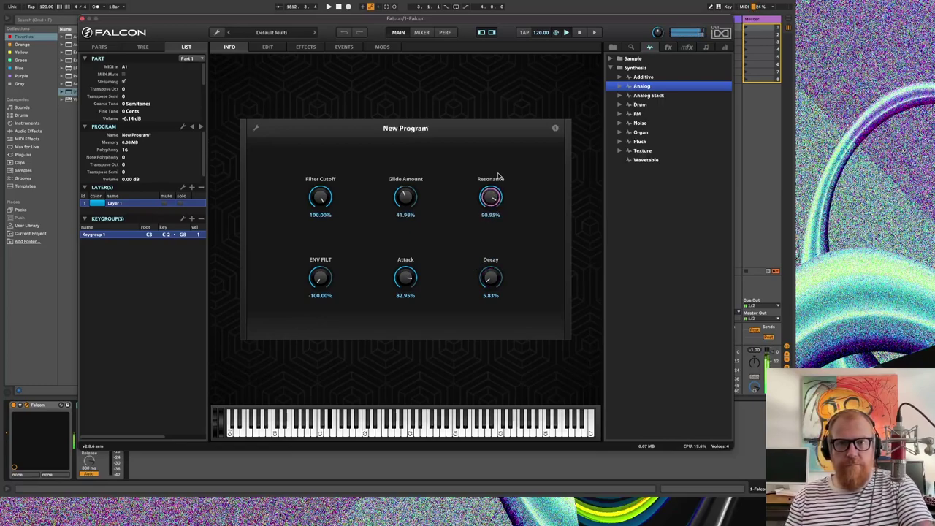
- Set the macros to Resonance about 86%, Decay about 69%, Filter Cutoff about 16% and ENV FILT 100%
mouse_move(493, 180)
left_mouse_down()
mouse_move(496, 257)
mouse_move(495, 180)
left_mouse_up()
left_click_drag(490, 277, 502, 206)
left_click_drag(329, 276, 371, 136)
left_click_drag(320, 197, 333, 301)
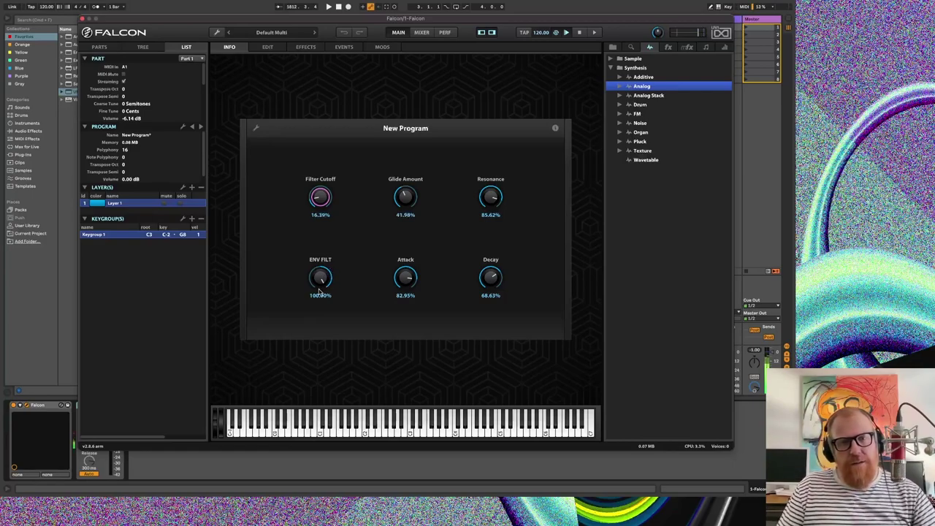
left_click_drag(321, 282, 350, 360)
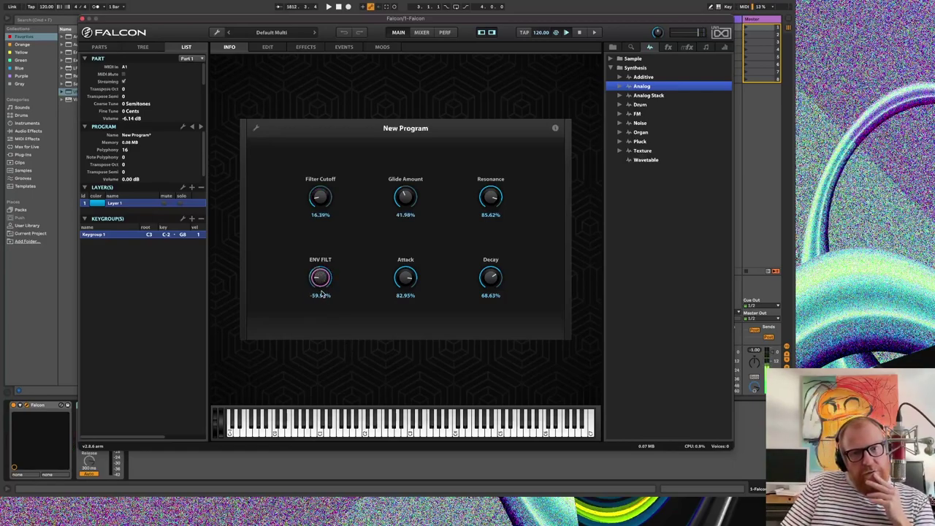
left_click_drag(324, 287, 345, 148)
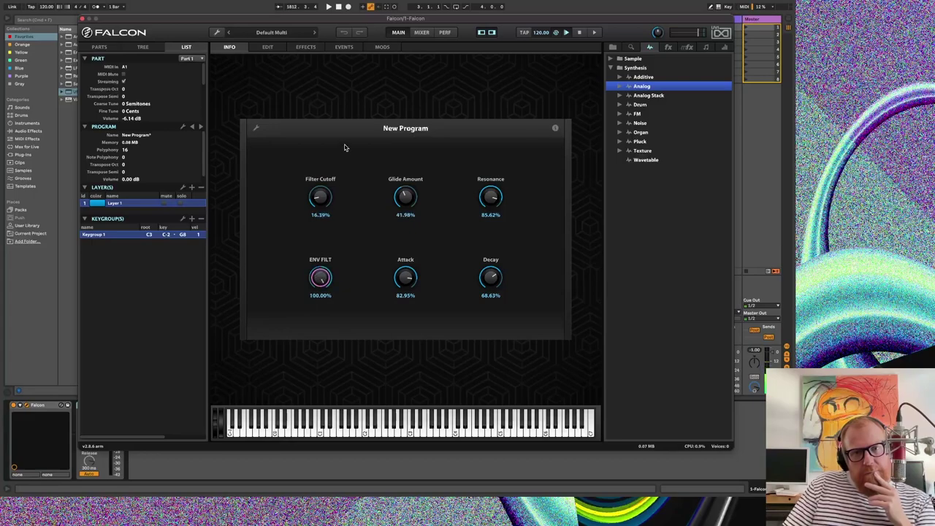
- Edit the modulations of the Xpander Filter's cutoff in the keygroup and set the Filter Cutoff macro's ratio to -1.00
left_click(267, 48)
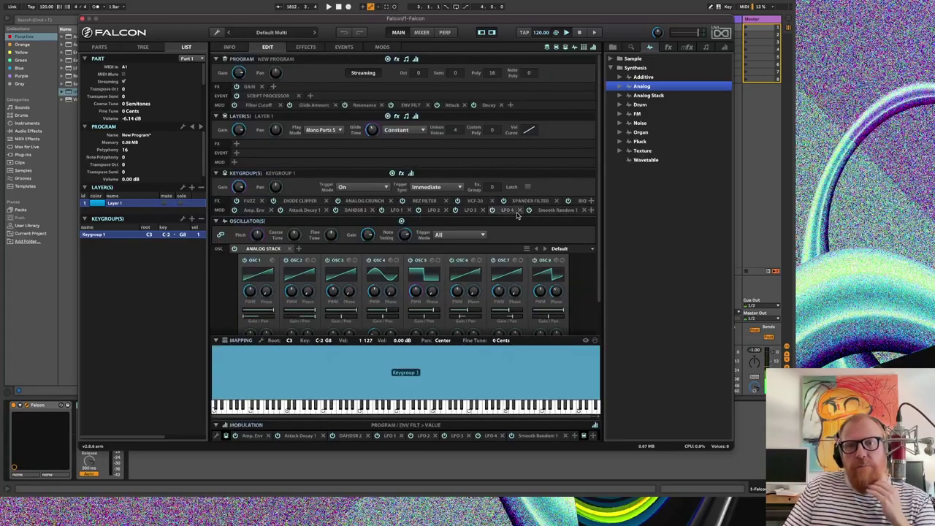
scroll(529, 201, "right", 1)
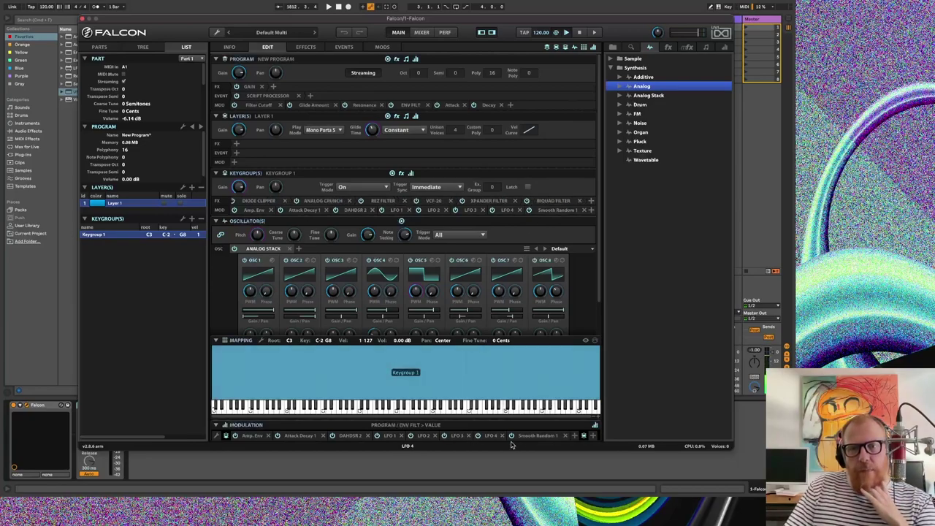
left_click(297, 436)
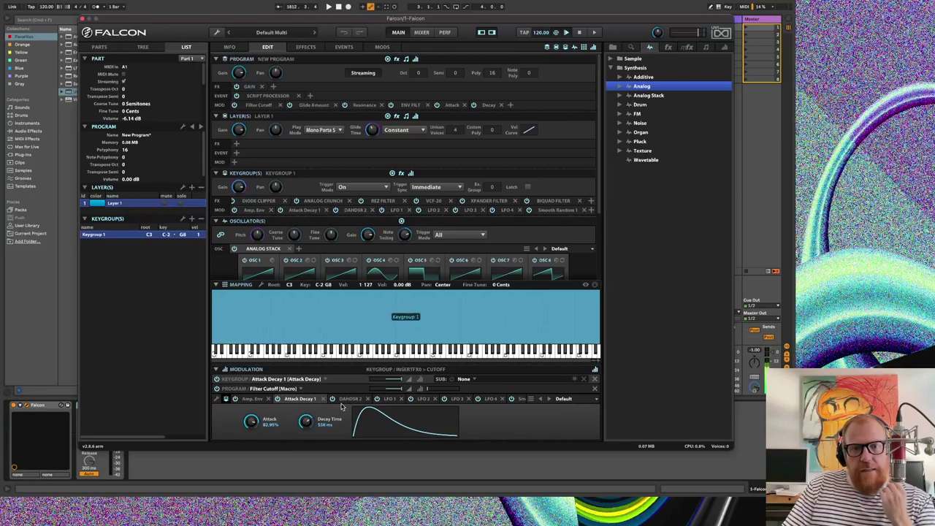
left_click(488, 200)
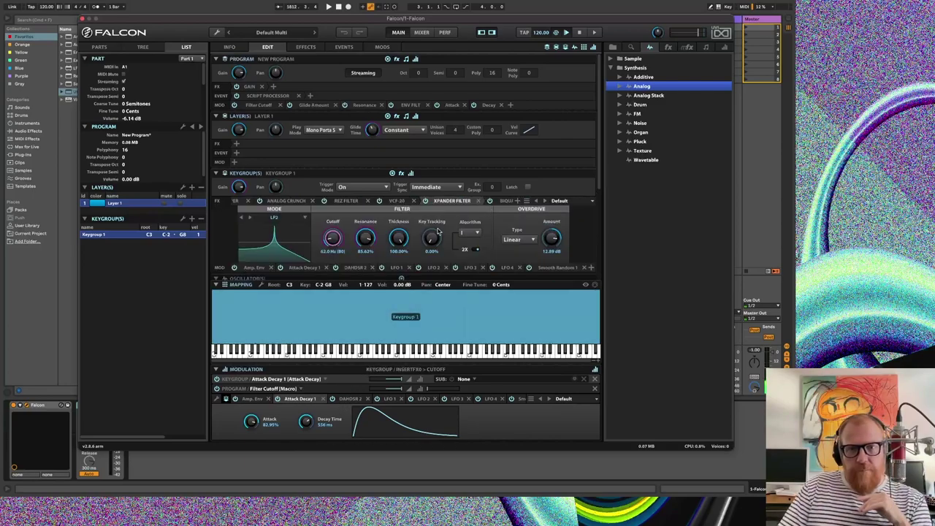
right_click(332, 239)
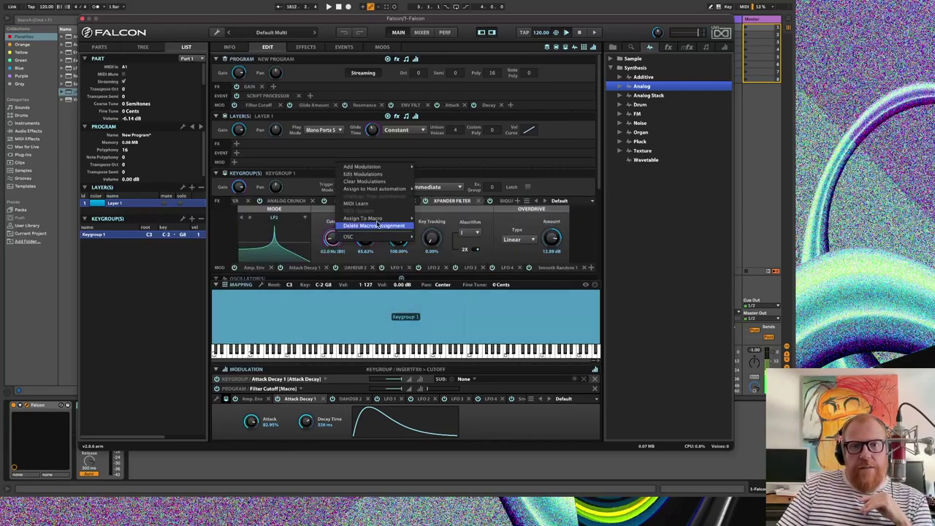
left_click(375, 175)
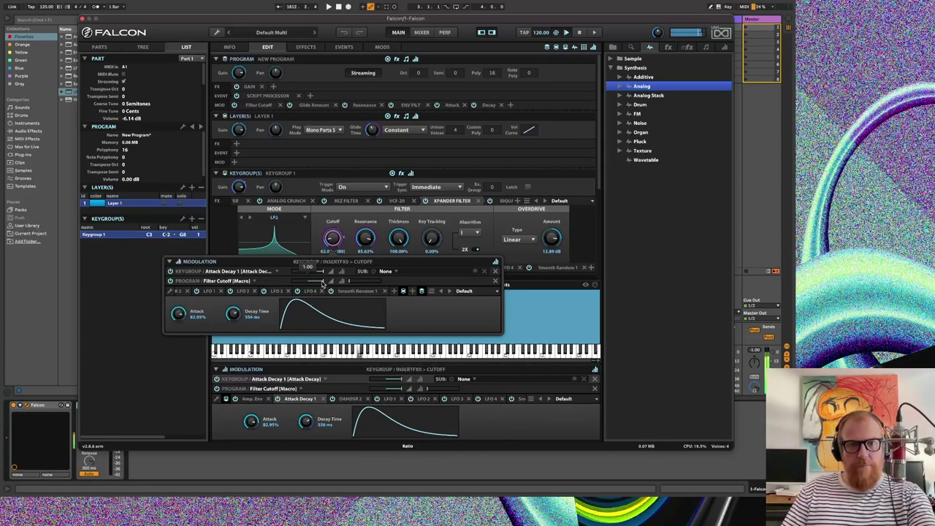
left_click_drag(322, 284, 292, 283)
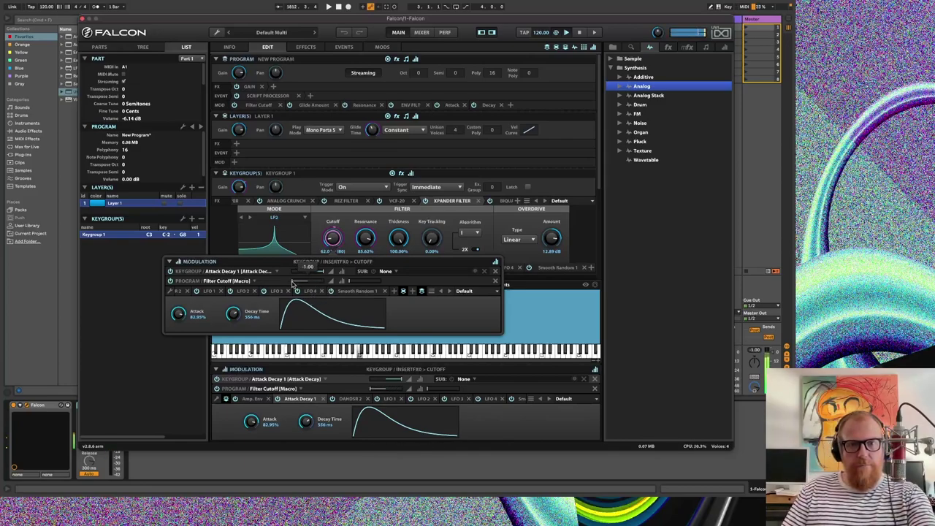
- Raise the Xpander Filter's cutoff to 10.69 kHz, keep its Filter Cutoff macro ratio at -1.00, and shorten Attack Decay 1's decay time to 23.7 ms
left_click(332, 237)
left_click_drag(332, 238, 365, 151)
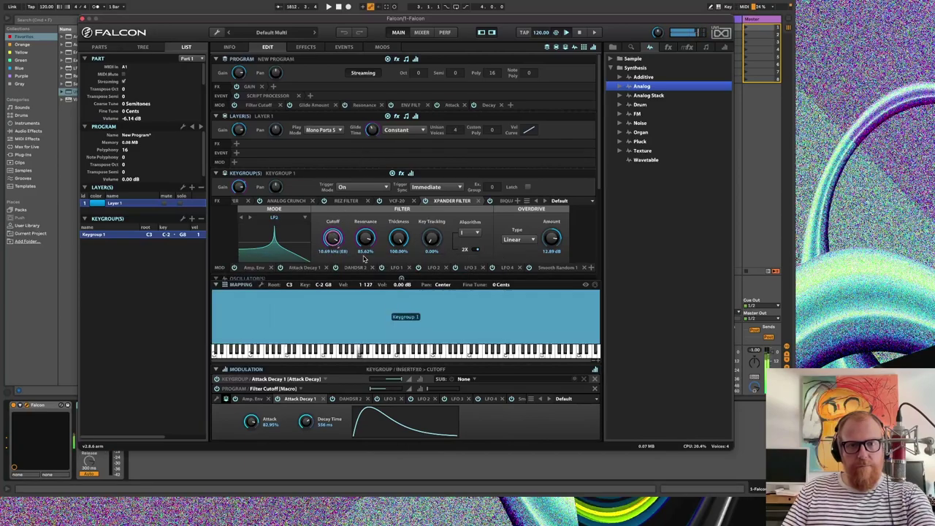
mouse_move(393, 391)
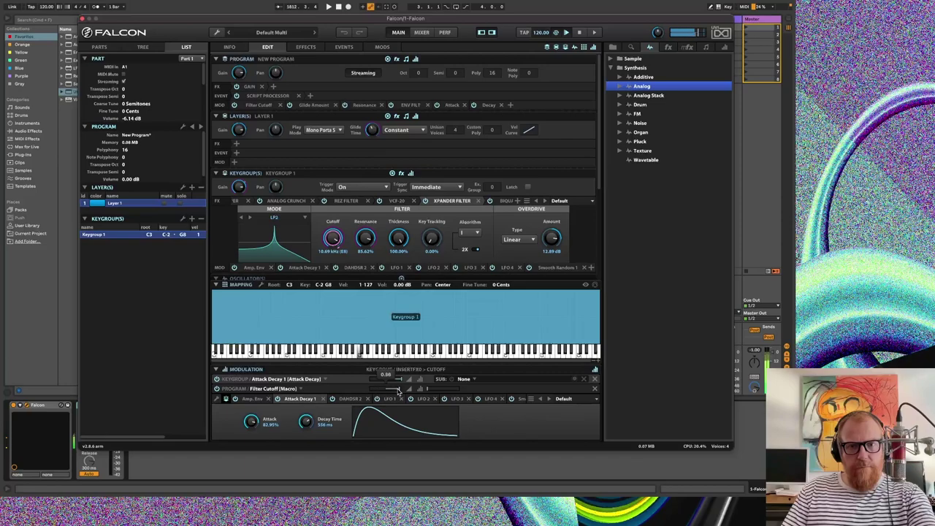
left_click_drag(395, 391, 355, 393)
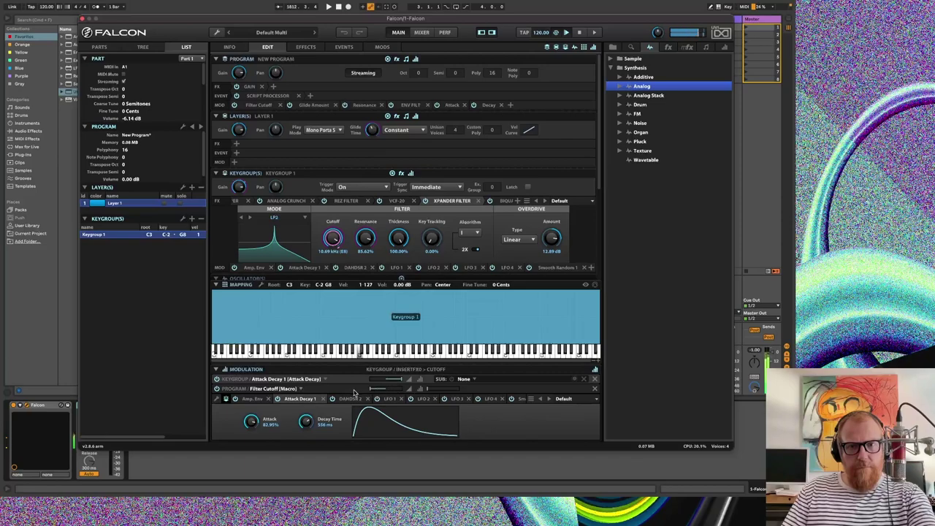
left_click_drag(305, 425, 310, 462)
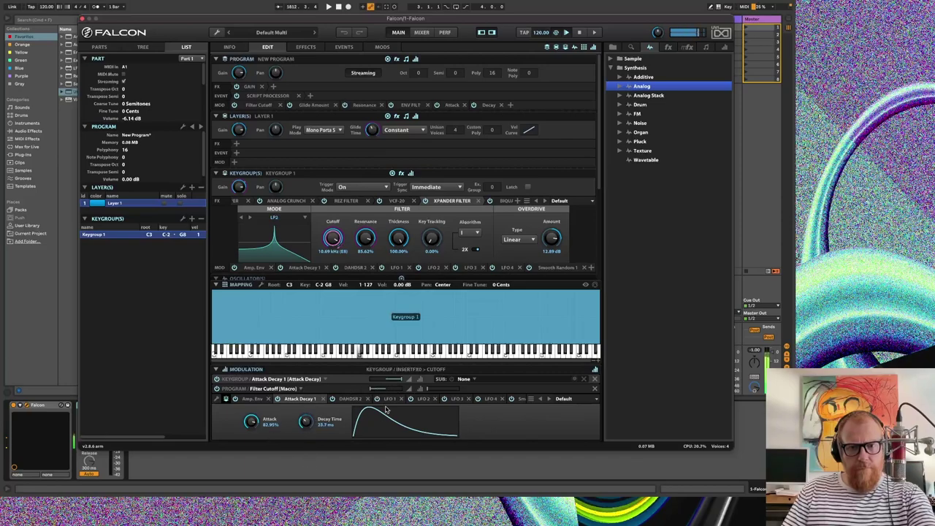
mouse_move(369, 390)
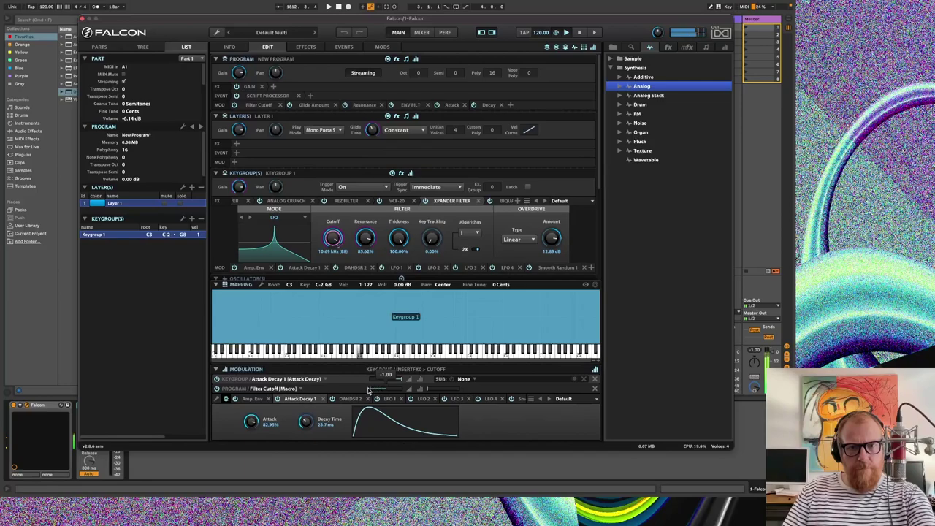
- Try the ENV FILT macro without Bipolar, restore the Bipolar option and set the macro's value to -100%
scroll(488, 402, "right", 5)
scroll(490, 405, "right", 5)
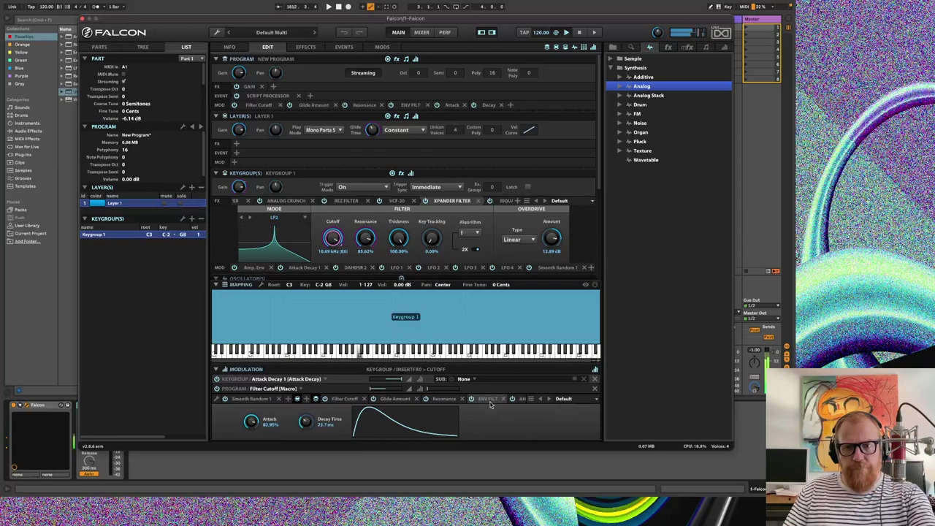
left_click(476, 400)
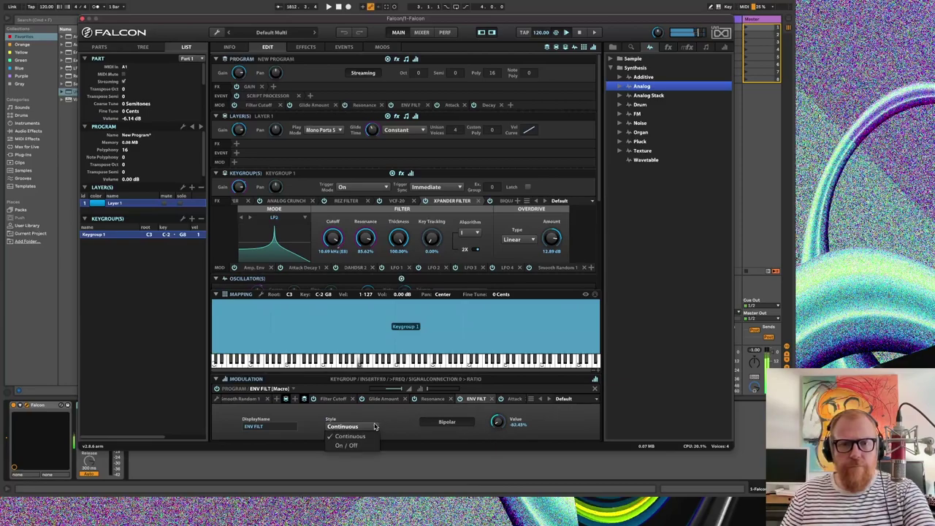
left_click(464, 423)
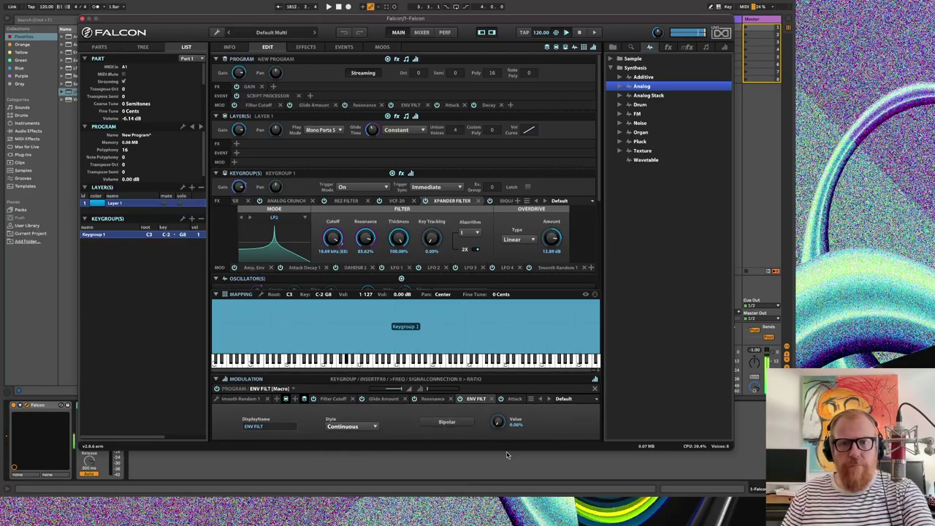
left_click_drag(497, 421, 490, 436)
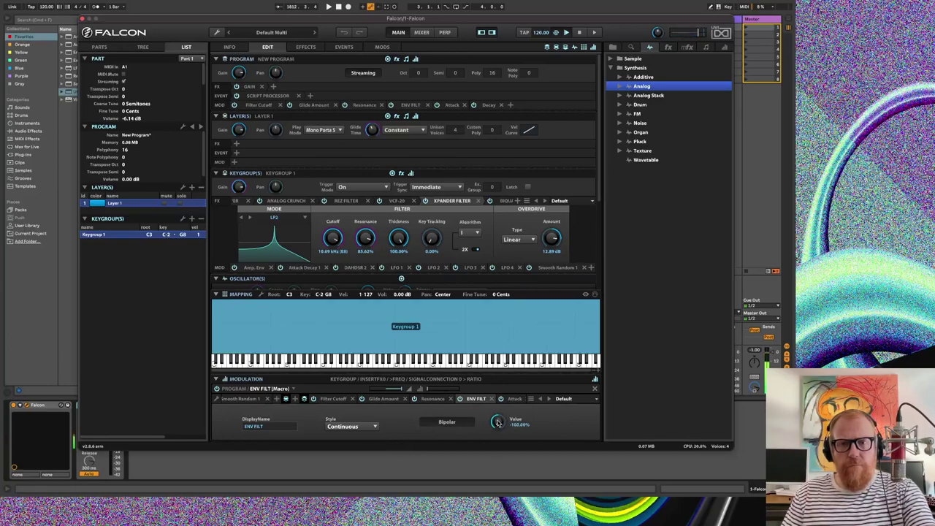
scroll(322, 401, "up", 5)
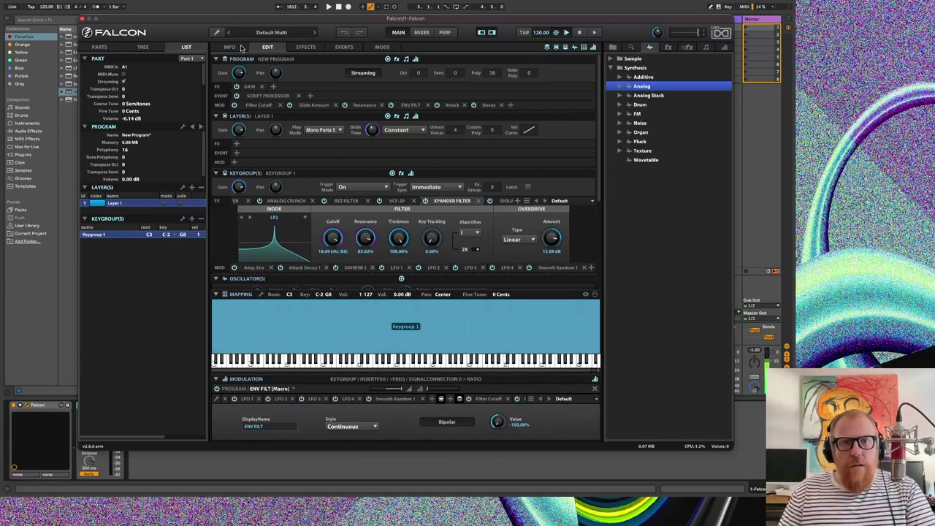
- On the program's macro page, set the Attack macro to 0% and the Decay macro to about 27%
left_click(241, 47)
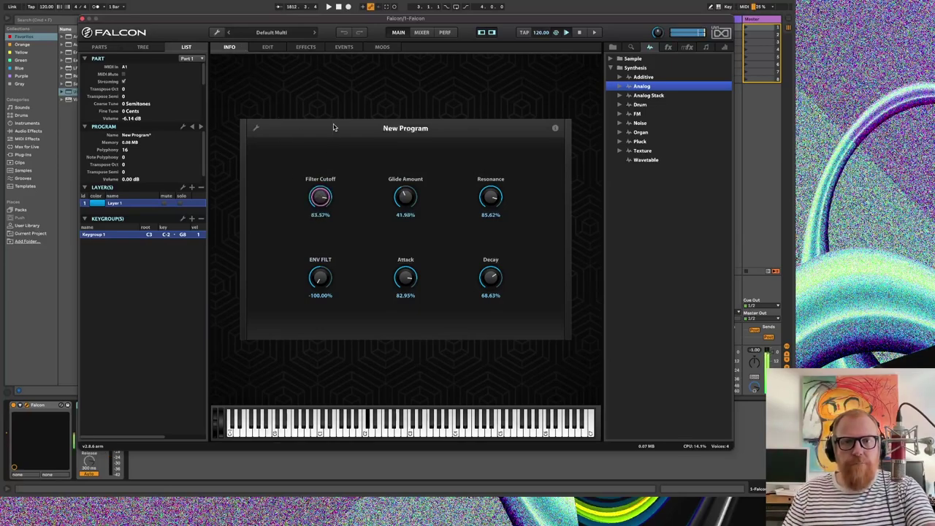
left_click_drag(404, 271, 409, 344)
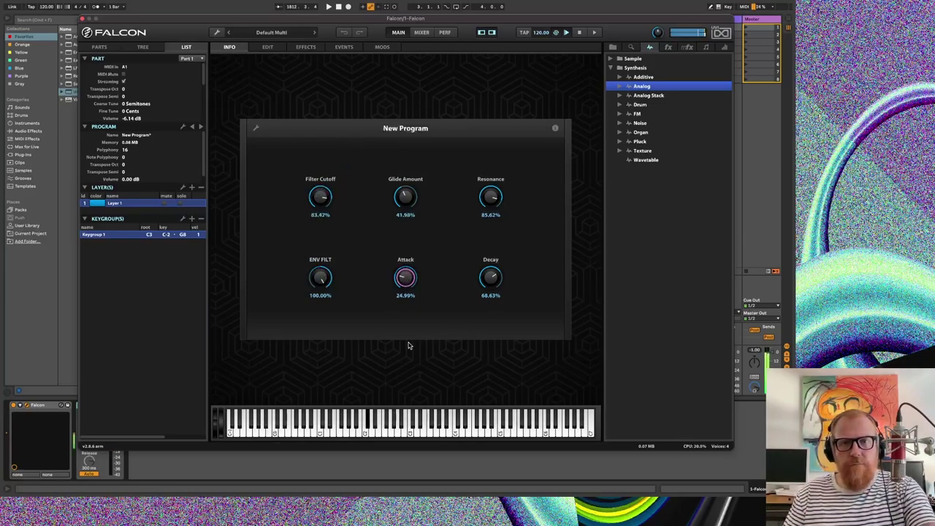
left_click_drag(487, 282, 483, 328)
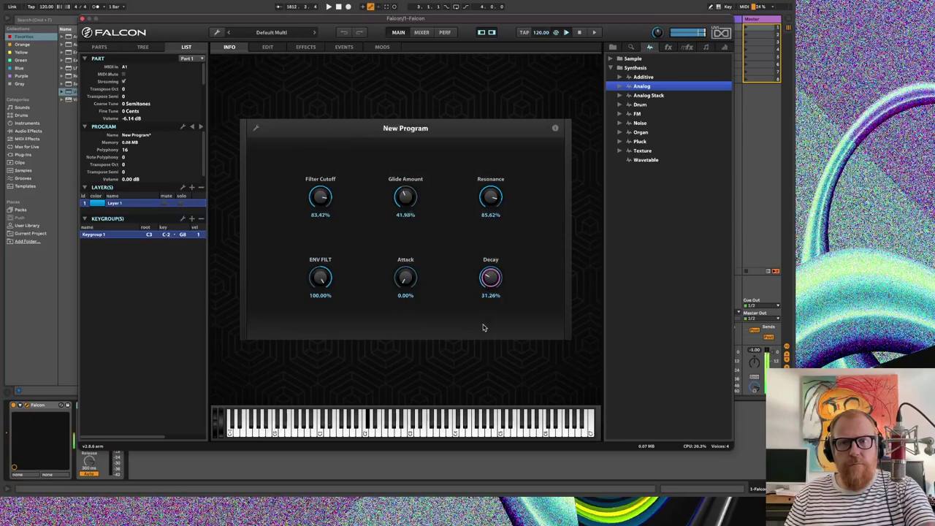
- Set the Glide Amount macro to about 22%, Filter Cutoff to 100% and ENV FILT to -100%
left_click_drag(411, 201, 409, 226)
left_click_drag(314, 198, 323, 94)
left_click(325, 279)
left_click_drag(341, 268, 328, 380)
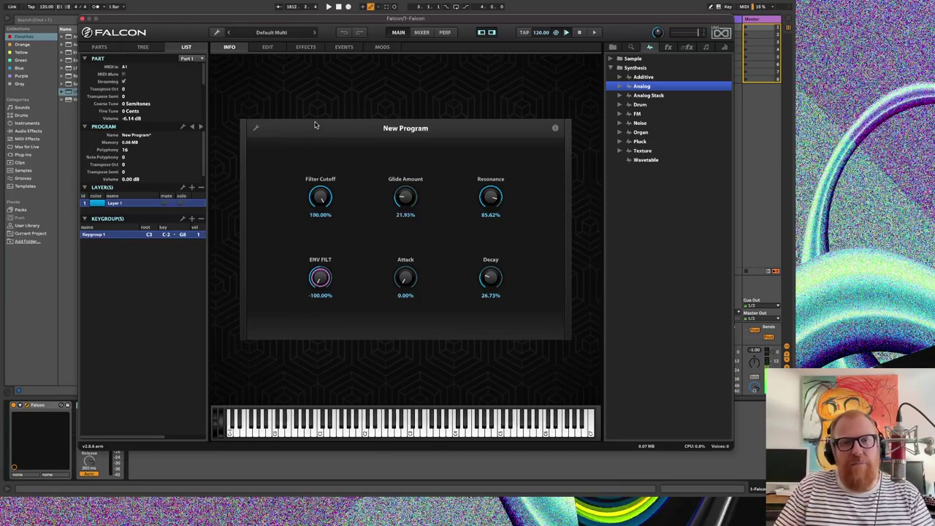
- Examine the Decay macro's style, value, and modulation ratio and offset on Attack Decay 1's decay time, and return to the macro page
left_click(267, 47)
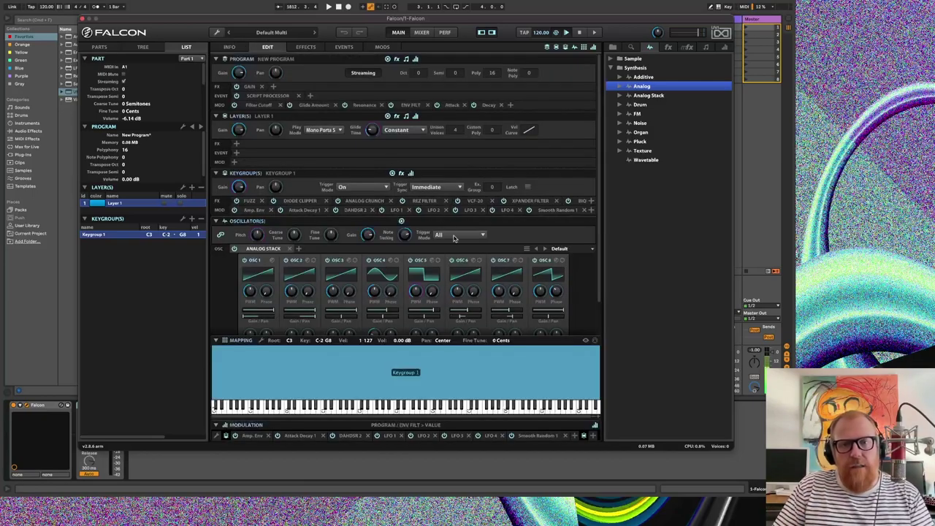
scroll(520, 439, "right", 5)
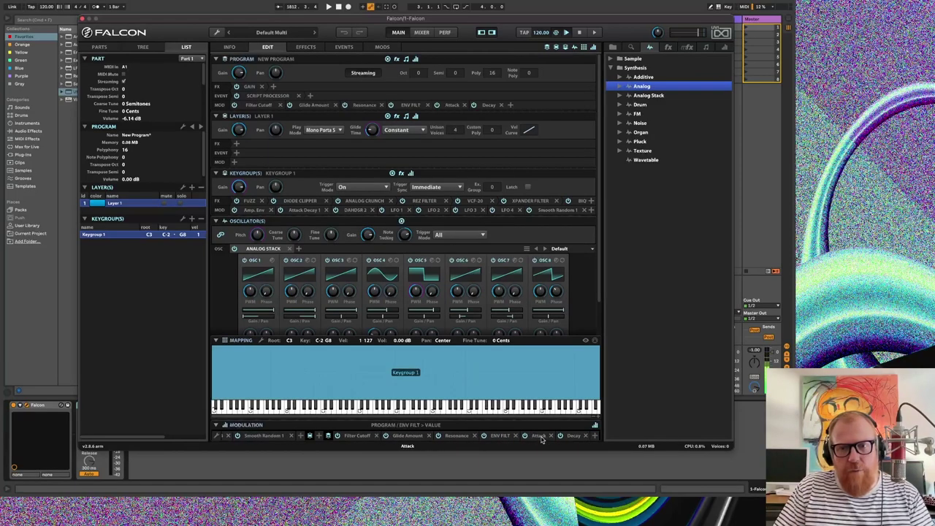
left_click(574, 435)
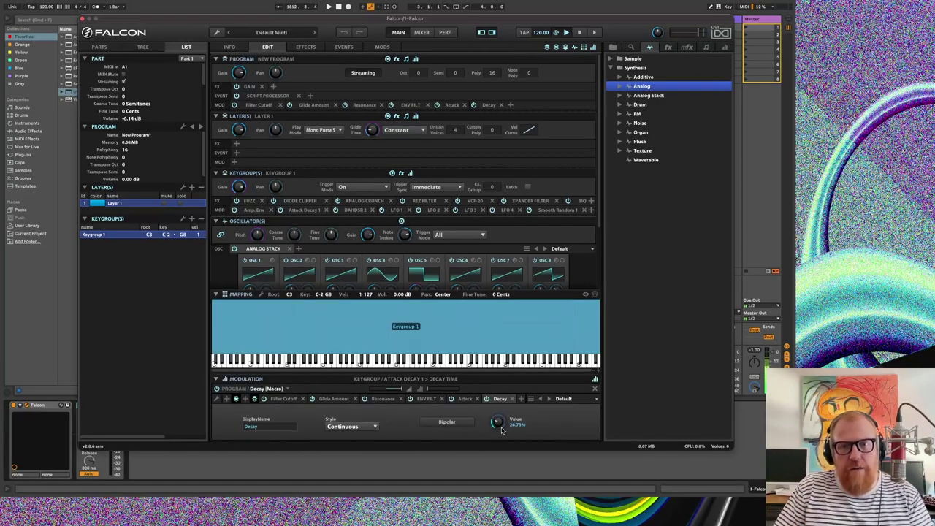
left_click(361, 431)
left_click(367, 415)
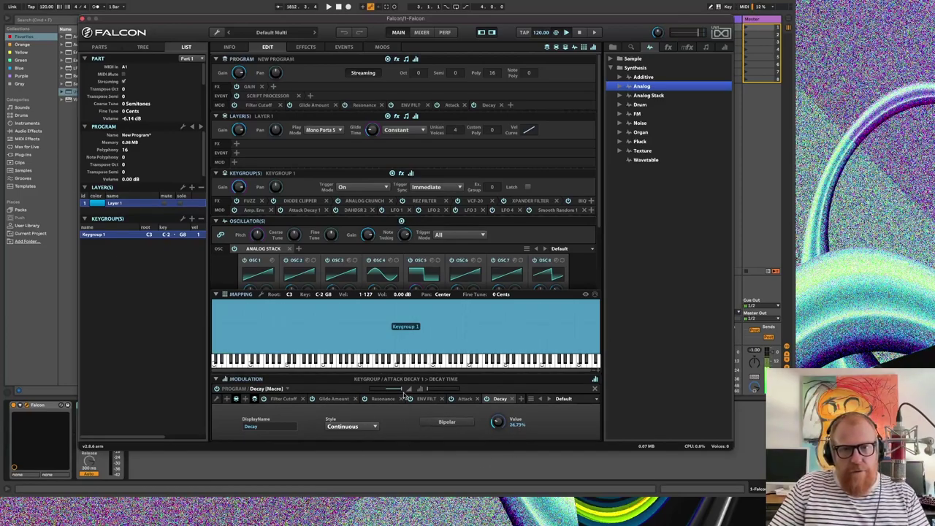
mouse_move(371, 235)
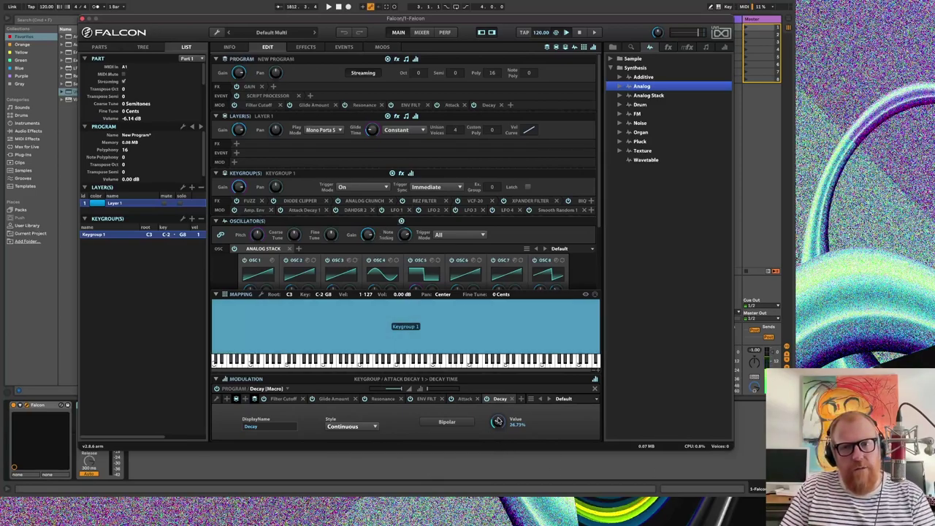
mouse_move(449, 394)
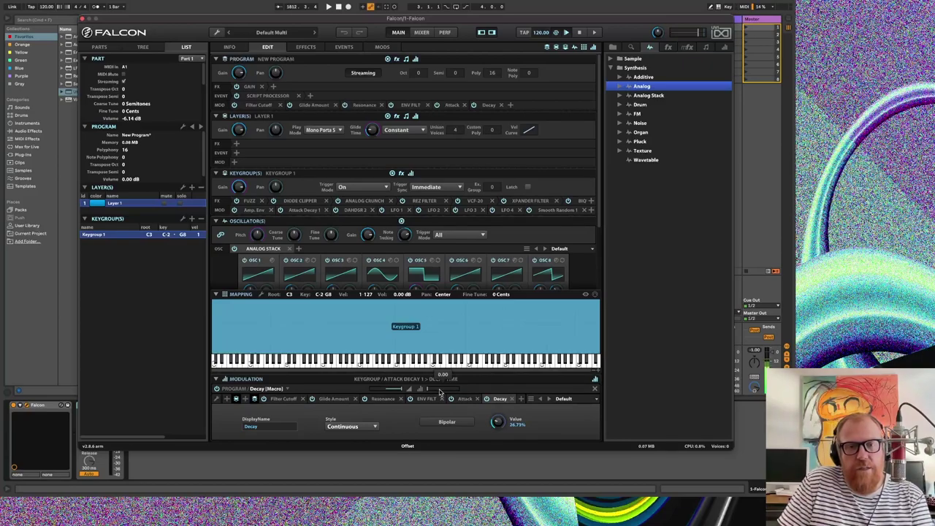
left_click(223, 47)
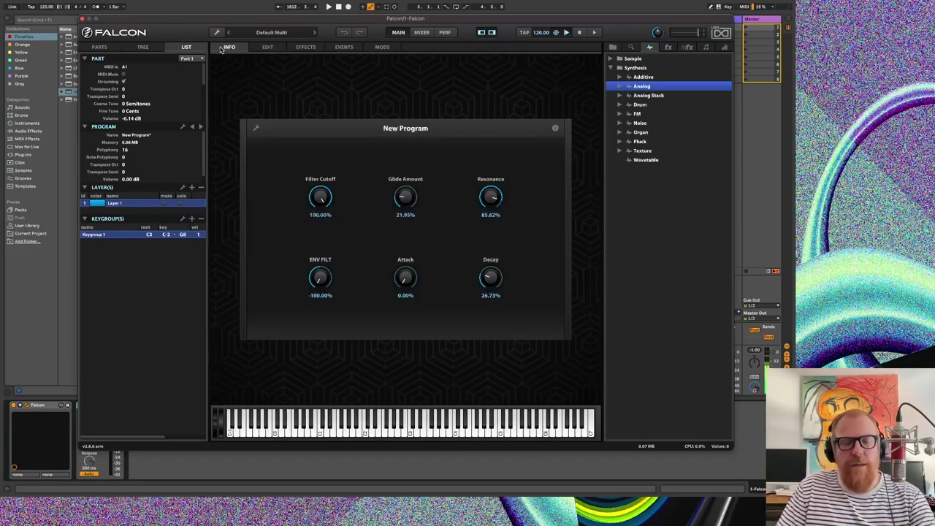
- Try the Filter Cutoff macro at about 79% and the Decay macro at about 66%
mouse_move(326, 196)
left_mouse_down()
mouse_move(320, 223)
mouse_move(322, 205)
left_mouse_up()
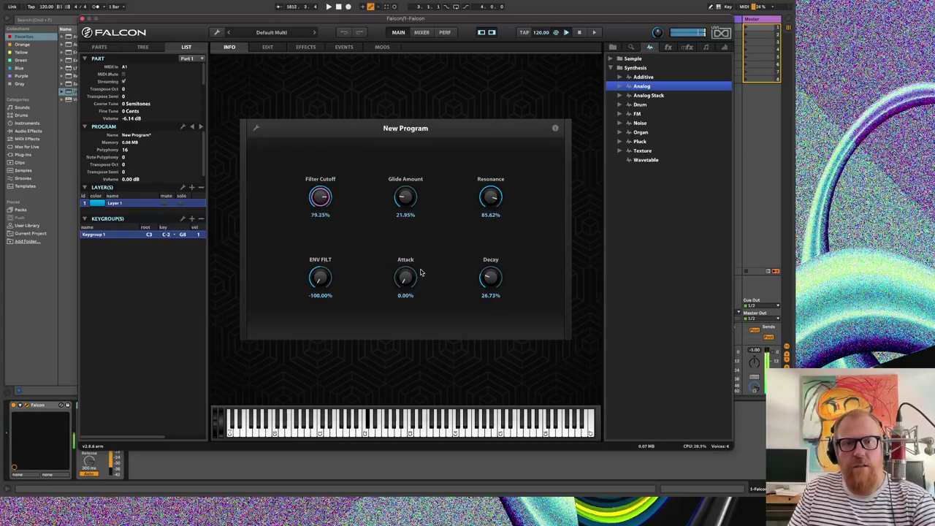
left_click_drag(501, 282, 504, 251)
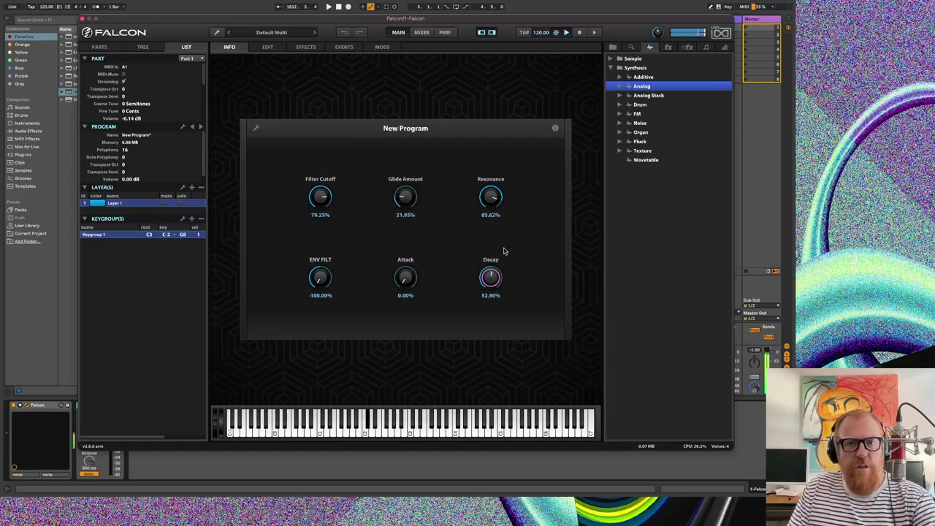
left_click_drag(500, 270, 499, 259)
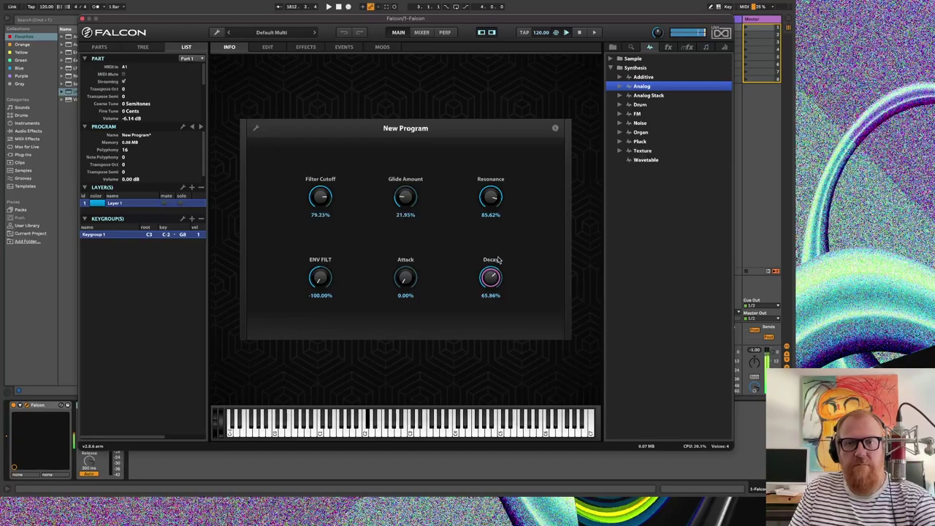
- Set the ENV FILT macro to 100% and Filter Cutoff to about 57%, keeping Attack at 0%
left_click_drag(317, 197, 317, 265)
double_click(320, 196)
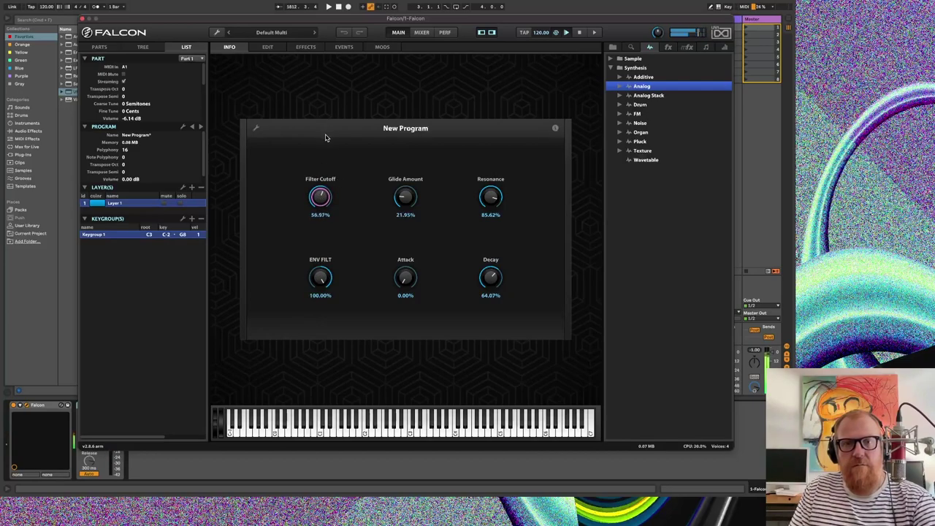
left_click_drag(417, 277, 420, 368)
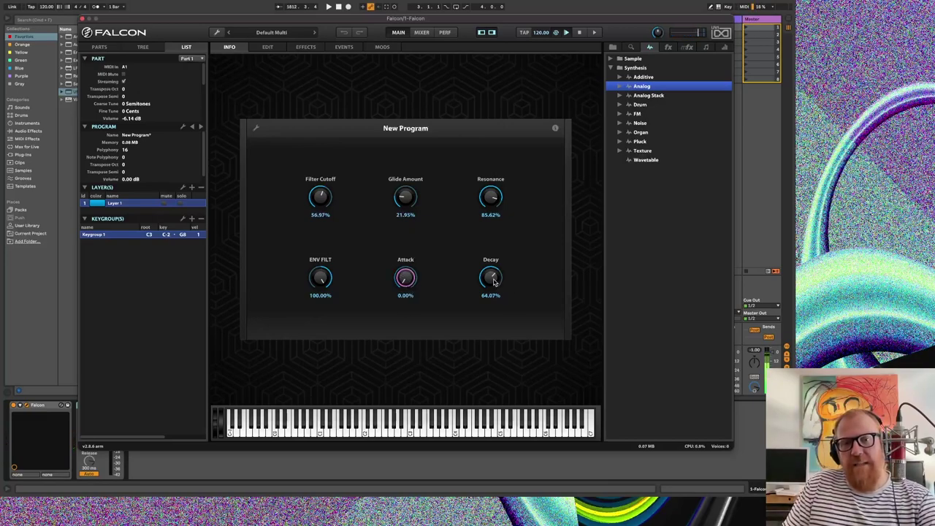
- Set the Decay macro to about 33%, Resonance to about 63% and Filter Cutoff to about 81%
left_click_drag(490, 279, 497, 313)
left_click_drag(490, 196, 490, 219)
left_click_drag(324, 197, 318, 170)
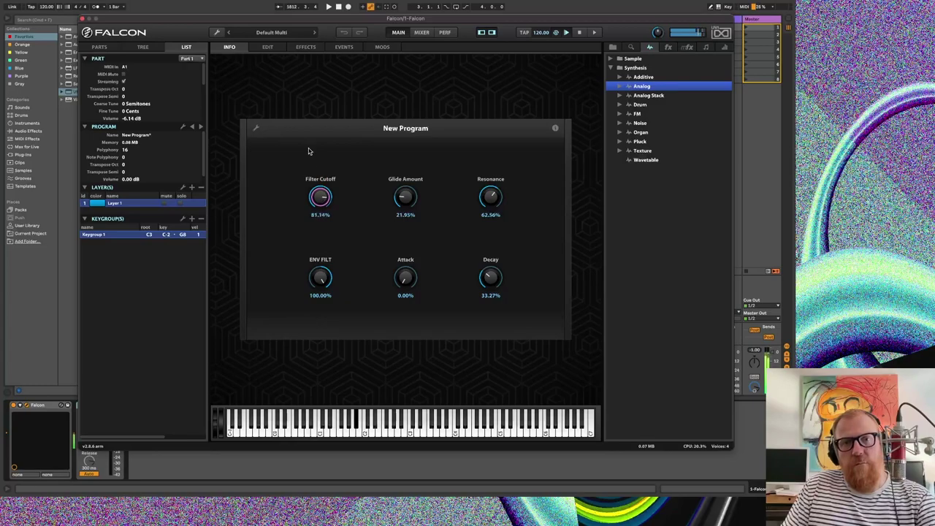
- Add a Redux effect with the Default preset to Layer 1's effects in the program's edit view
left_click(264, 48)
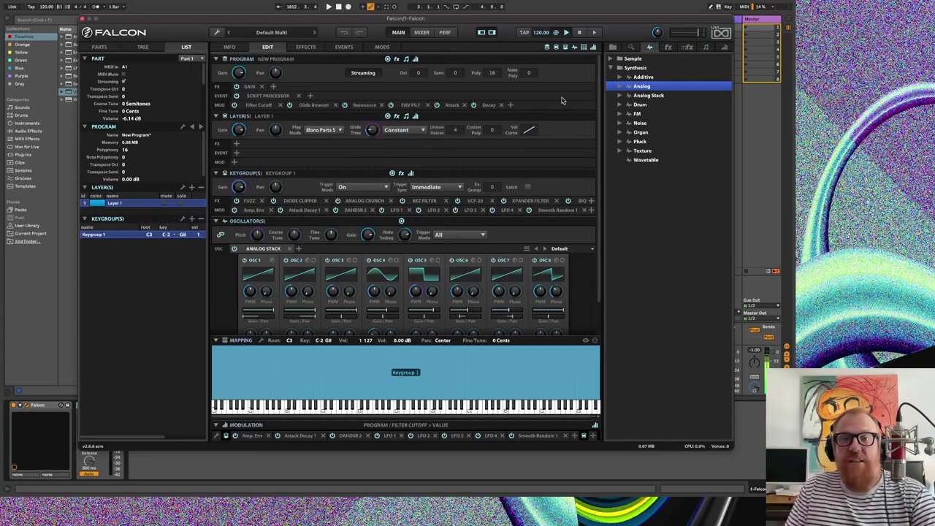
left_click(236, 143)
mouse_move(286, 187)
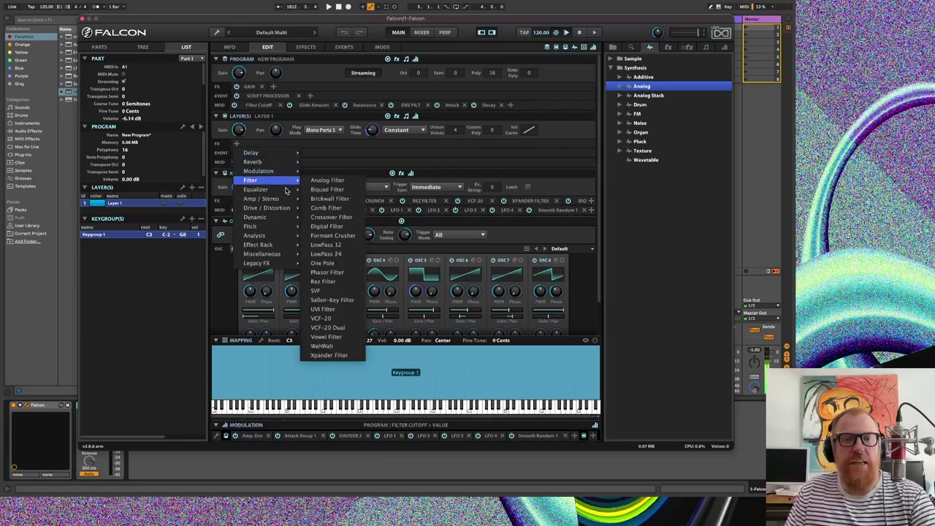
mouse_move(277, 211)
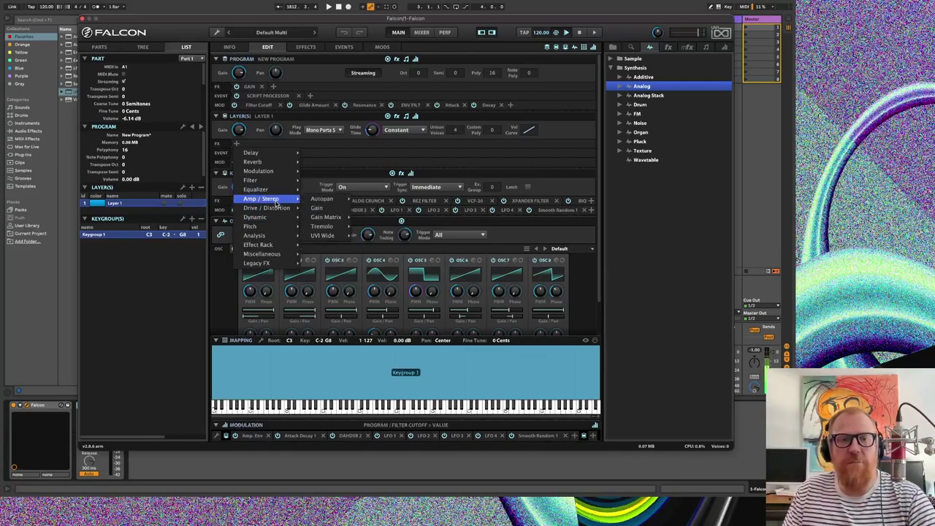
mouse_move(274, 239)
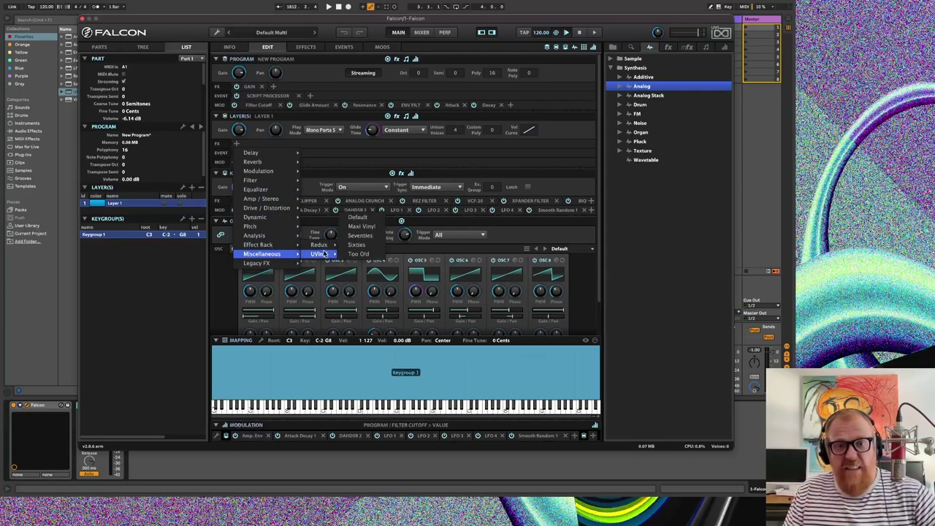
mouse_move(325, 250)
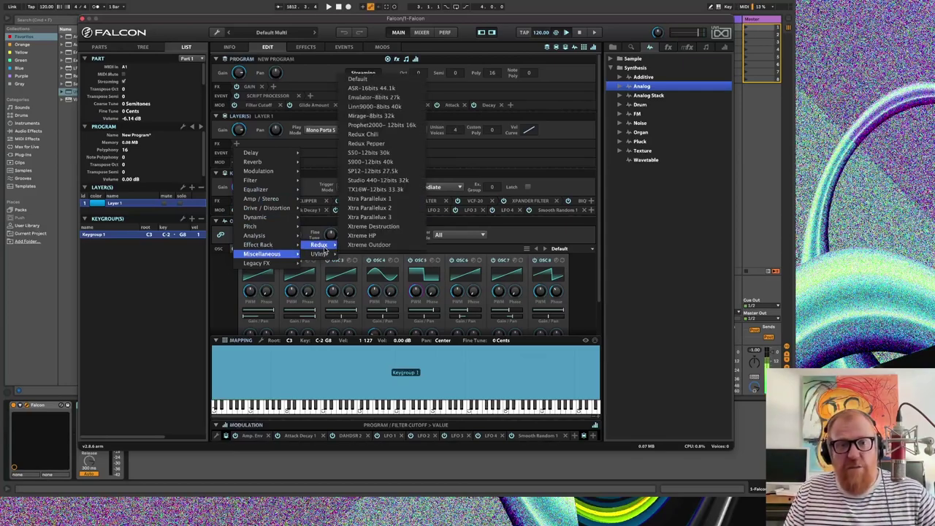
left_click(383, 79)
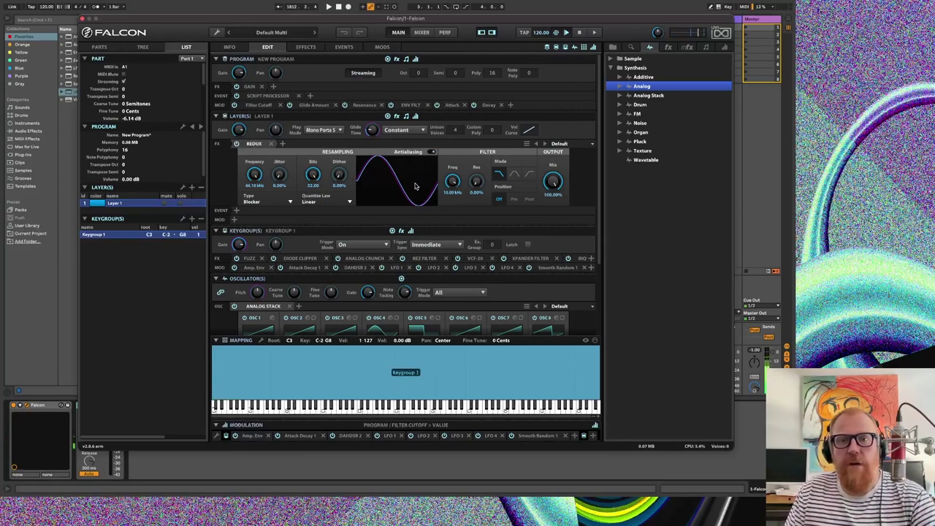
- Try out the Redux resampling frequency and assign it to a new macro
left_click_drag(254, 175, 279, 179)
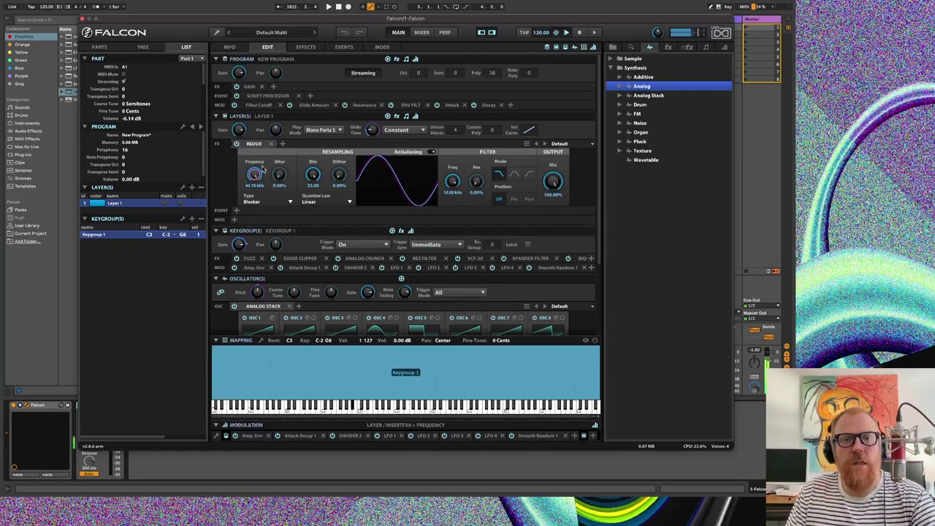
right_click(253, 175)
mouse_move(303, 228)
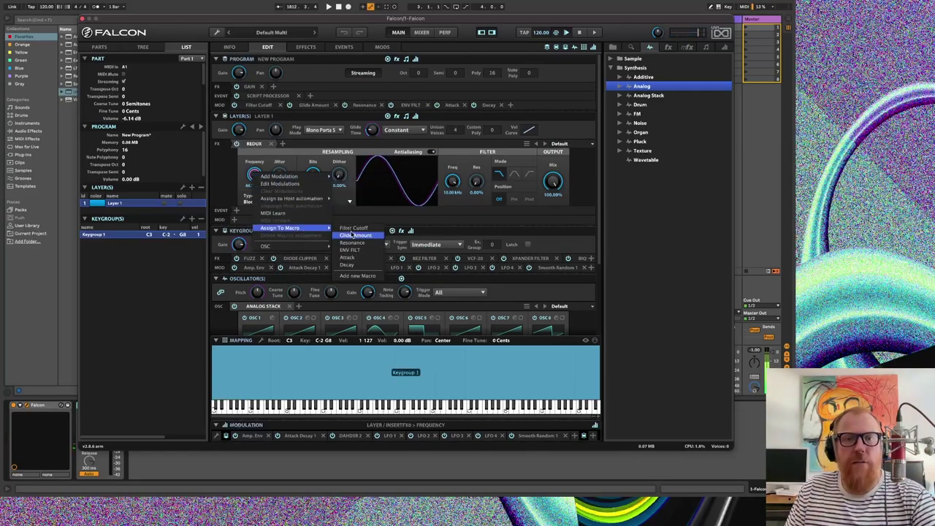
left_click(358, 276)
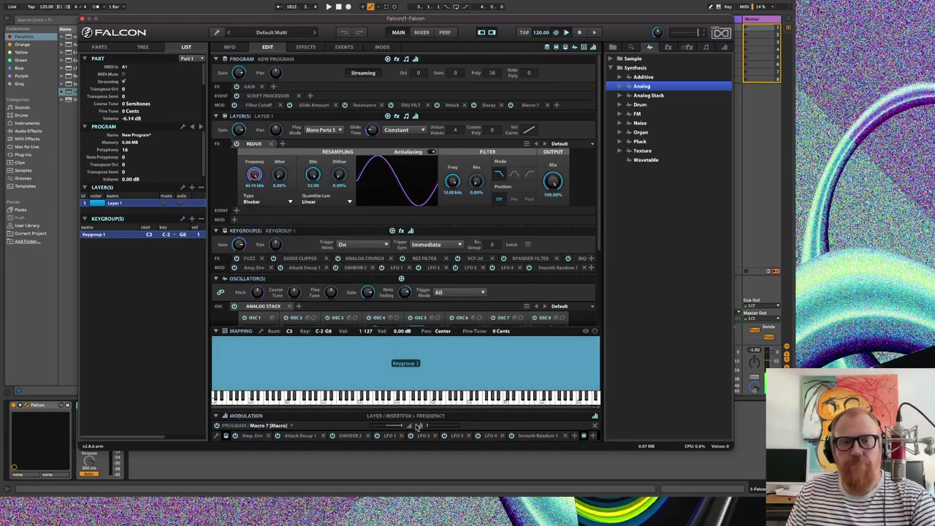
- Change the display name of Macro 7 to Redux
scroll(535, 438, "right", 5)
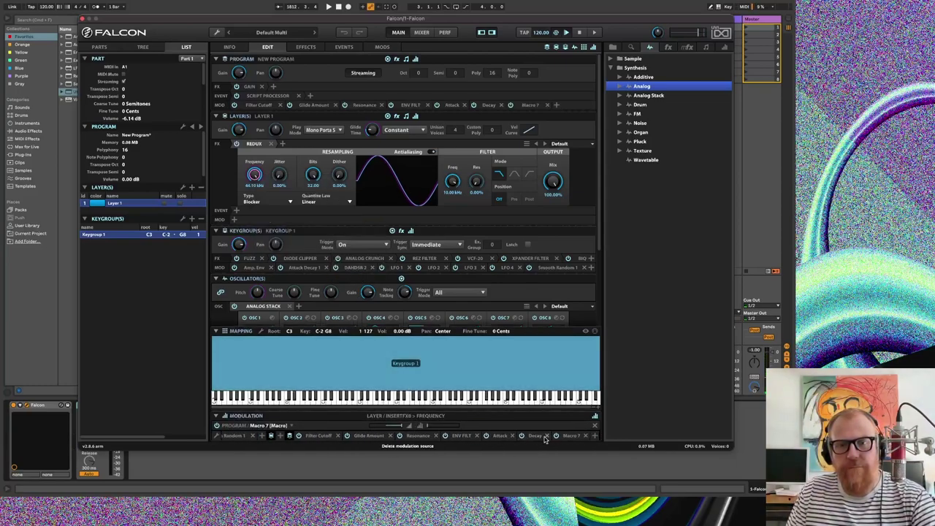
left_click(569, 436)
left_click(276, 425)
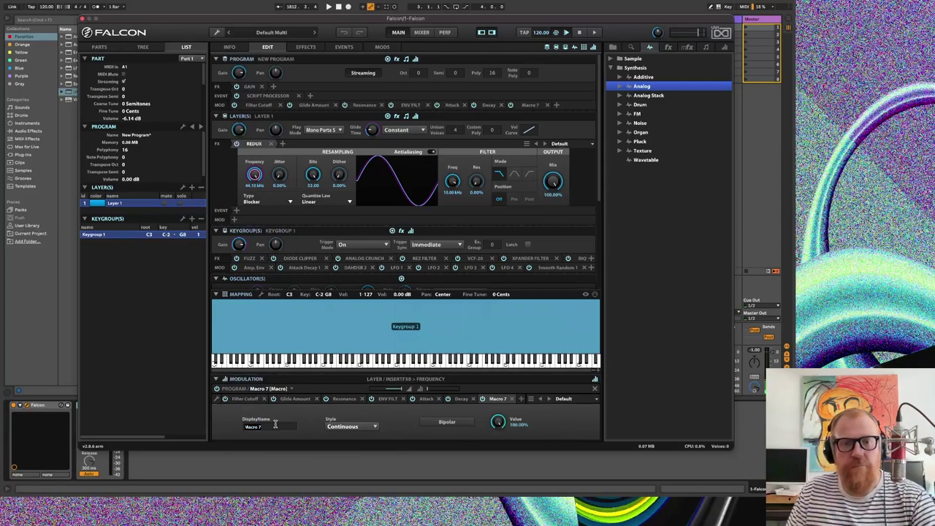
key("BackSpace")
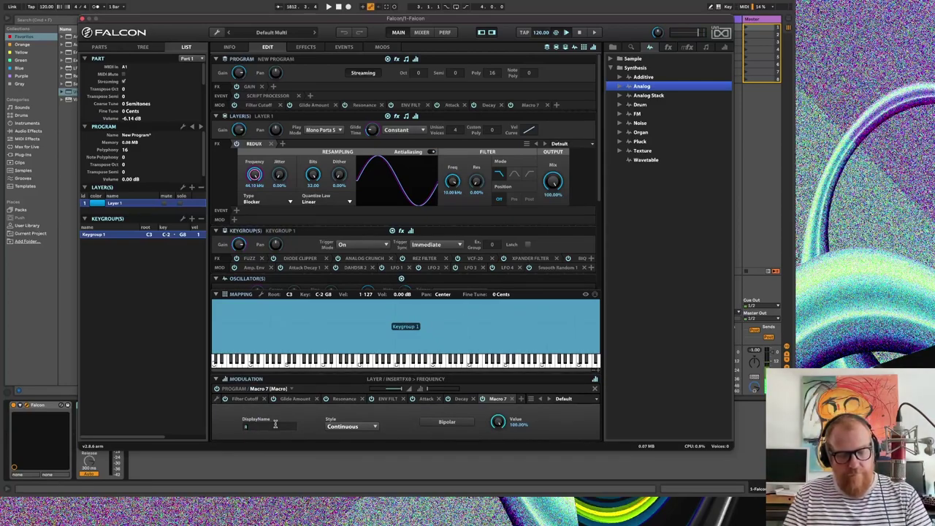
key("Return")
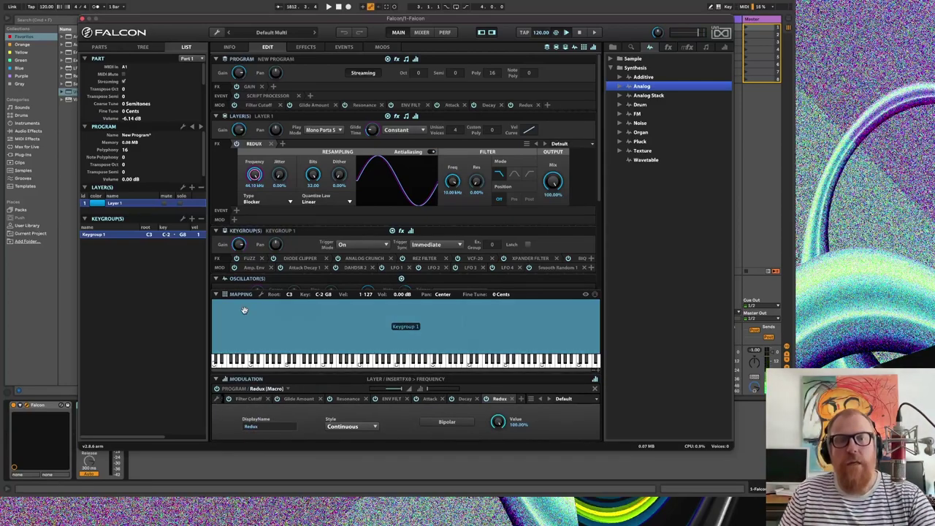
- Lower the Redux effect's Bits to about 2.3 and assign the parameter to the Redux macro
left_click_drag(313, 175, 321, 266)
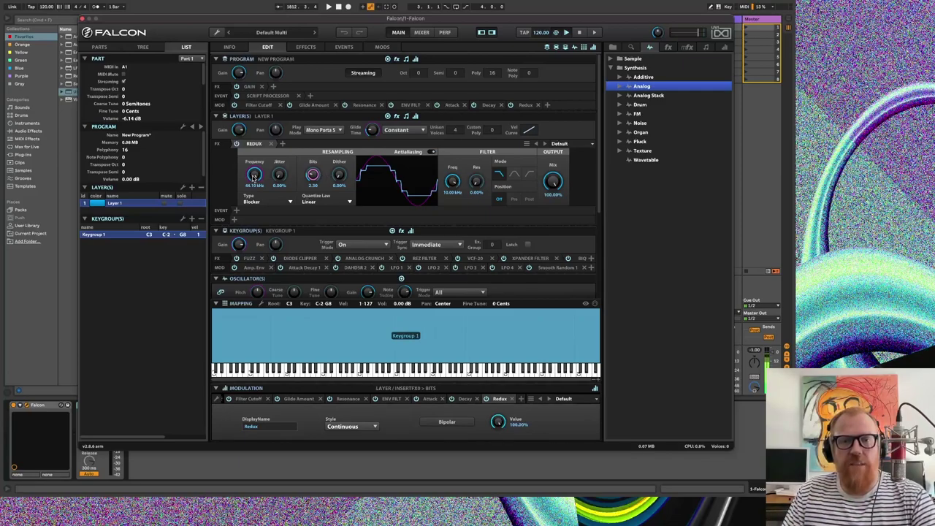
right_click(313, 176)
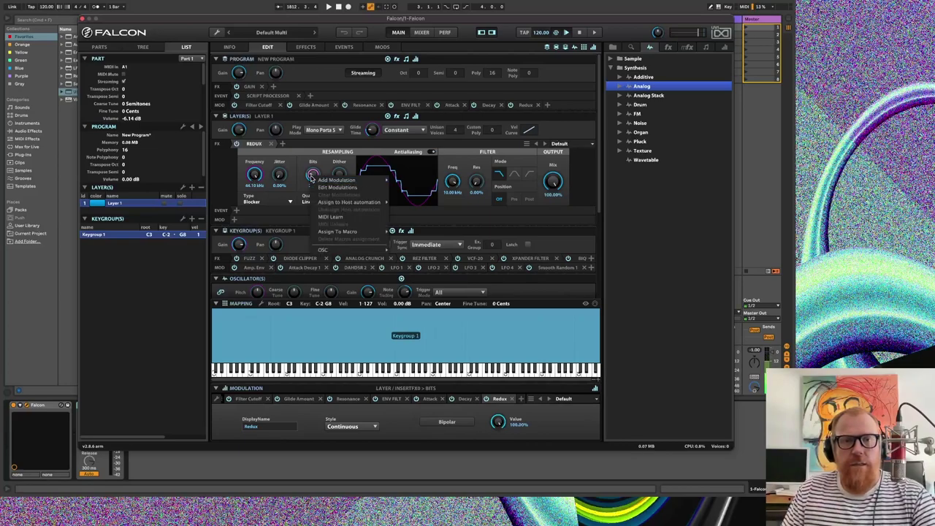
mouse_move(388, 238)
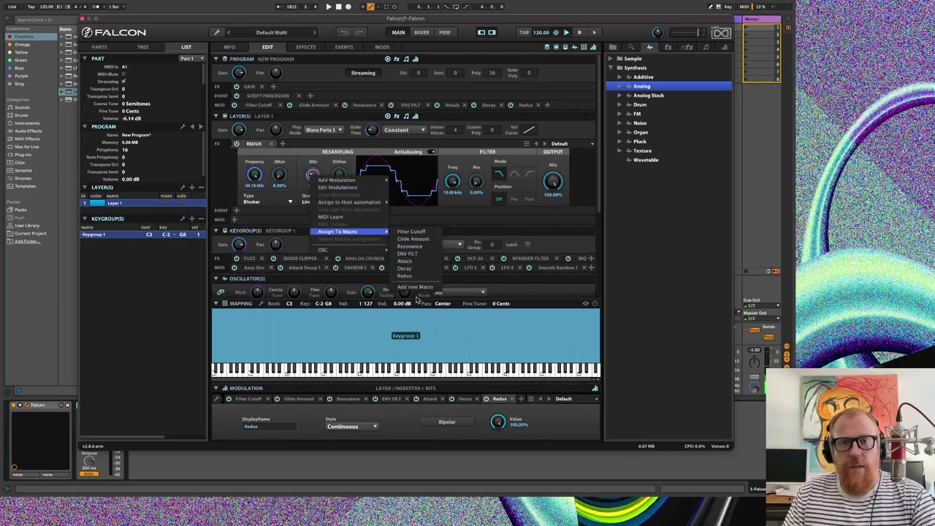
left_click(406, 275)
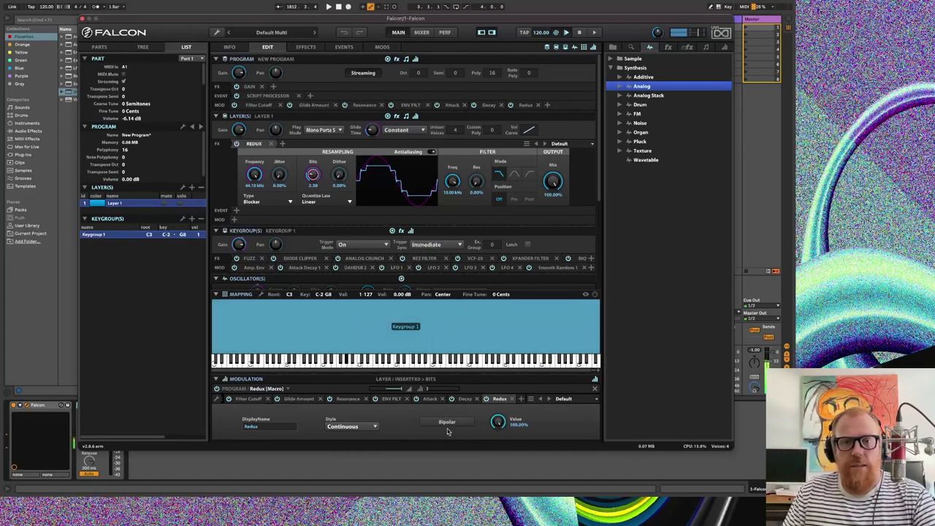
- Sweep the Redux macro down to about 17% and back up to 100% to test both assignments
left_click_drag(498, 423, 494, 449)
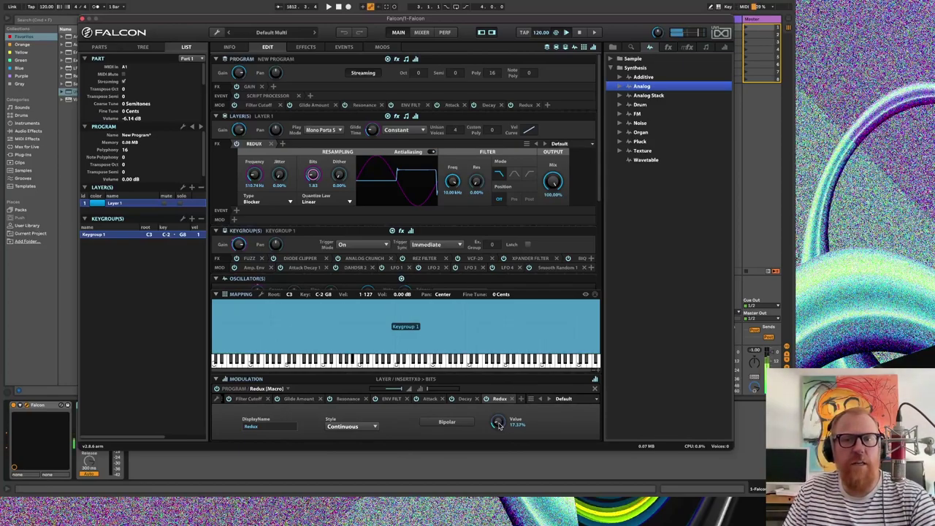
left_click_drag(499, 425, 490, 285)
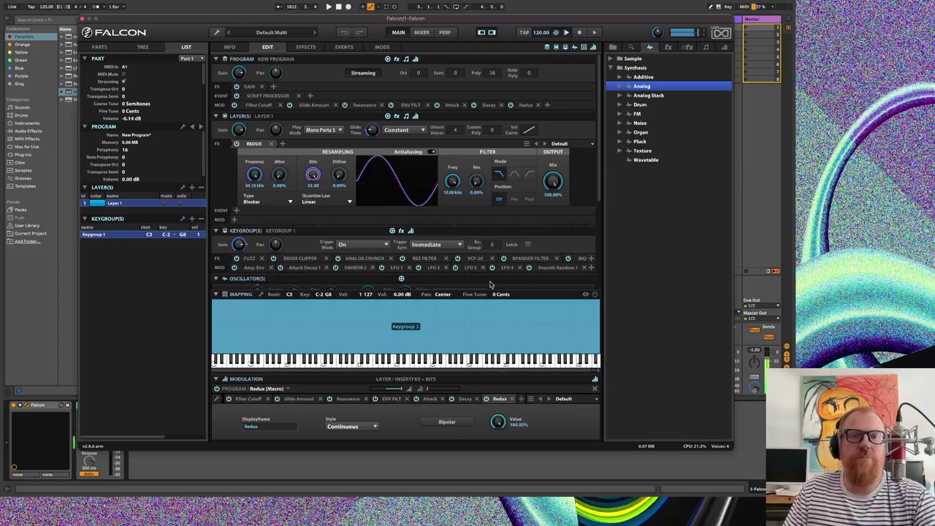
- Try a Magnetic Bass Shaper after Redux with about 15 dB gain and 5 dB drive, and remove the effect
left_click(282, 143)
mouse_move(322, 207)
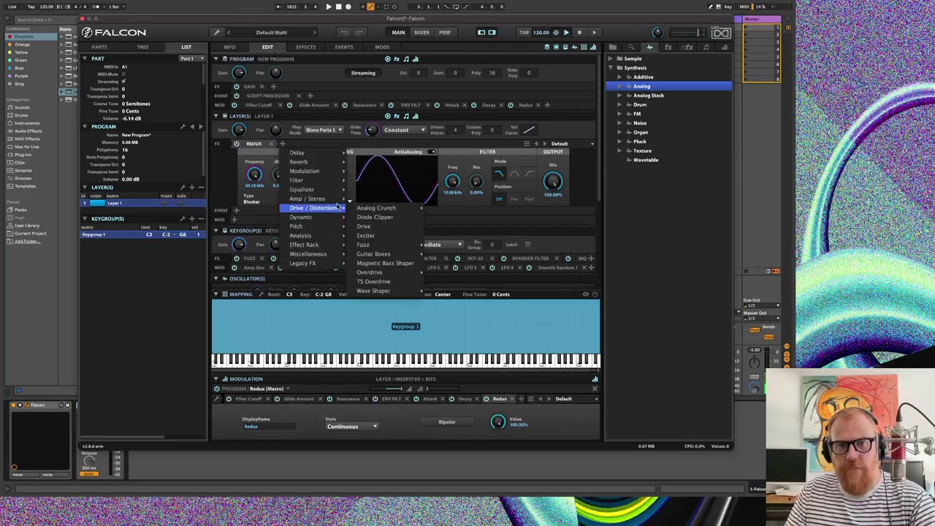
left_click(385, 263)
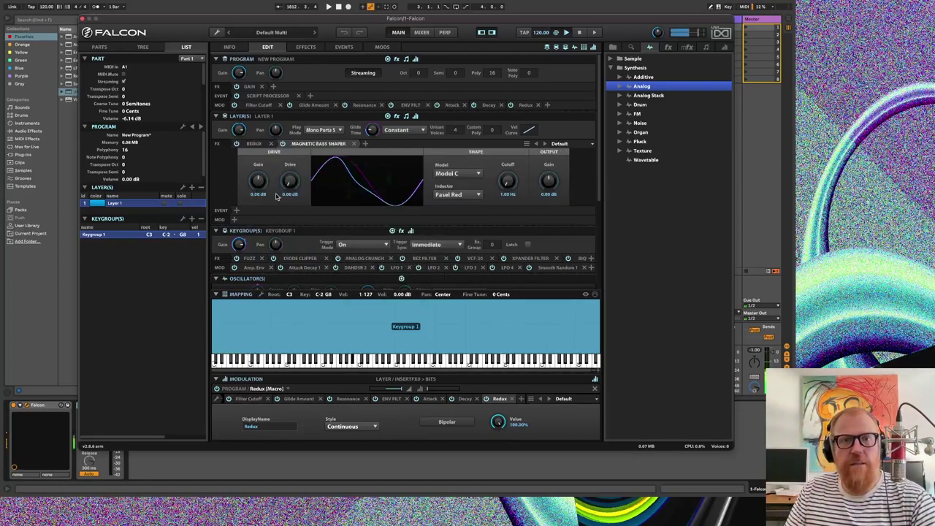
left_click_drag(289, 185, 295, 125)
left_click_drag(258, 181, 265, 138)
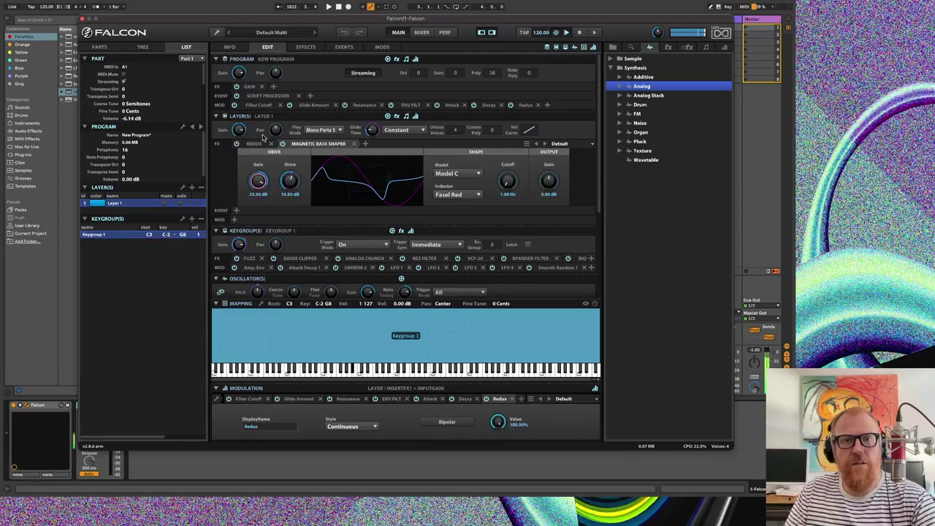
left_click_drag(296, 182, 292, 214)
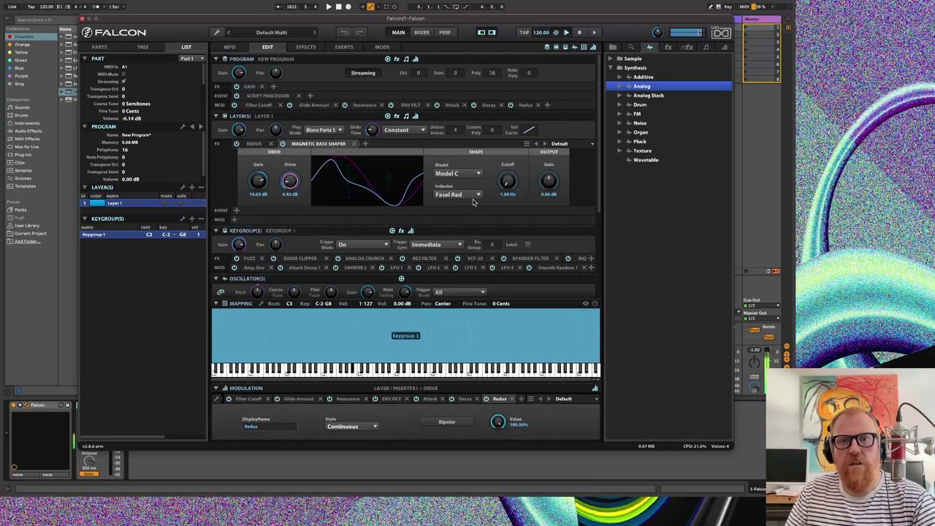
left_click_drag(507, 183, 507, 178)
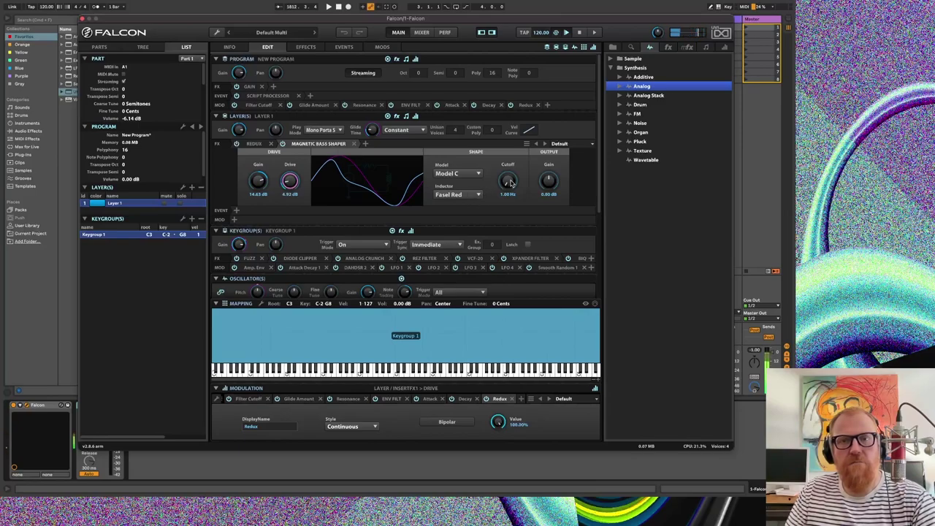
left_click(356, 145)
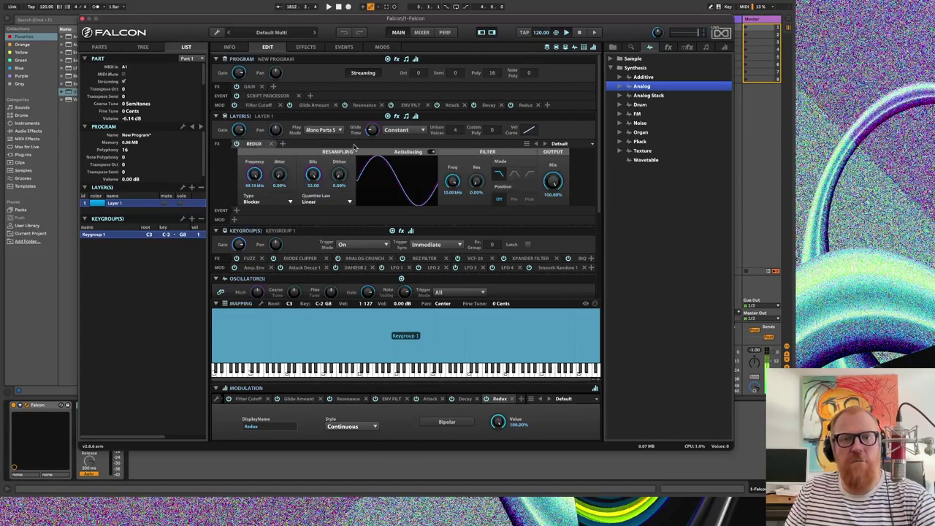
- Add a Granulizer with the Default preset after Redux on the layer and set its Feedback to about 83%
left_click(283, 144)
mouse_move(297, 154)
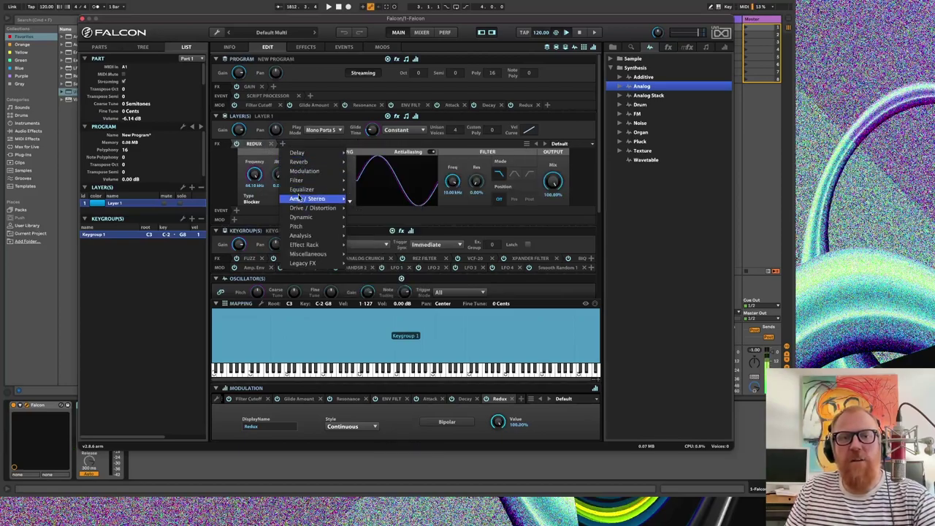
mouse_move(304, 171)
mouse_move(387, 231)
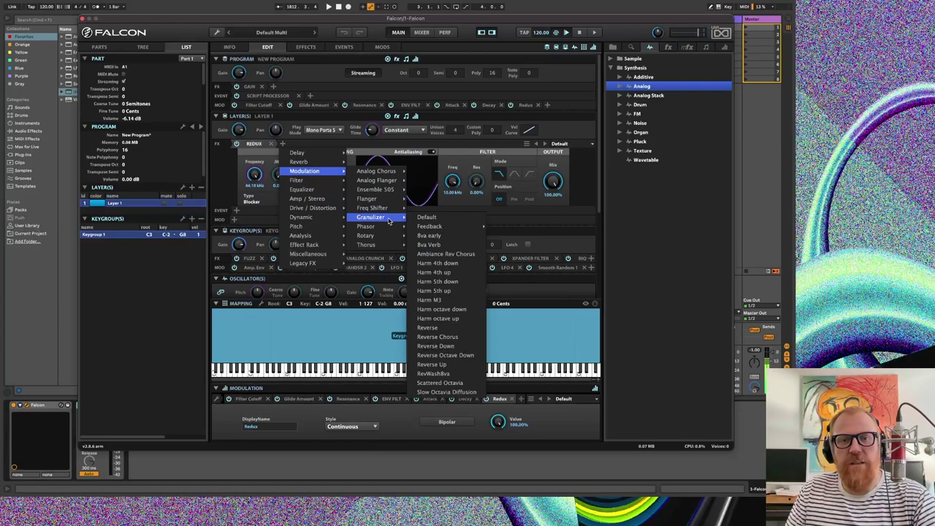
left_click(427, 217)
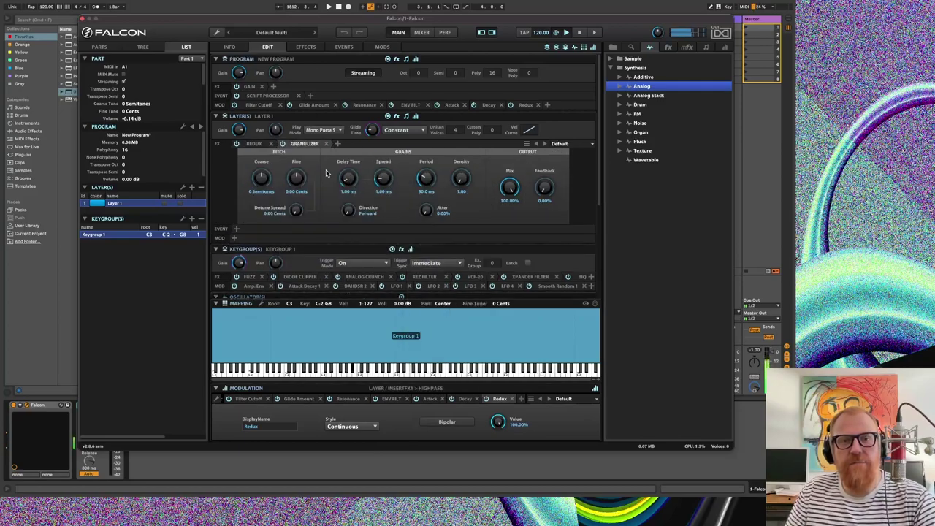
left_click_drag(525, 104, 544, 188)
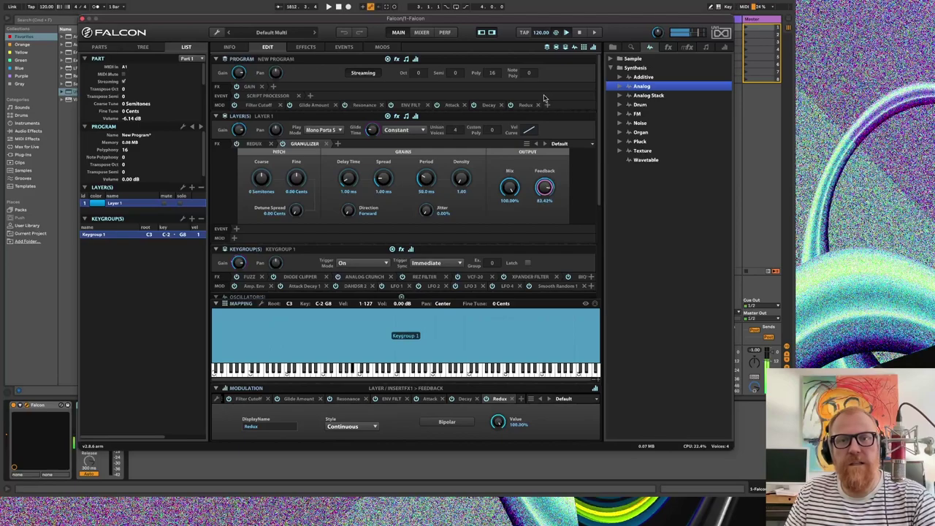
- Set the Granulizer's Feedback to about 71%, Period to about 16 ms and Jitter to about 61%, trying different Density and Spread amounts
mouse_move(540, 182)
left_mouse_down()
mouse_move(545, 166)
mouse_move(544, 199)
left_mouse_up()
left_click(460, 178)
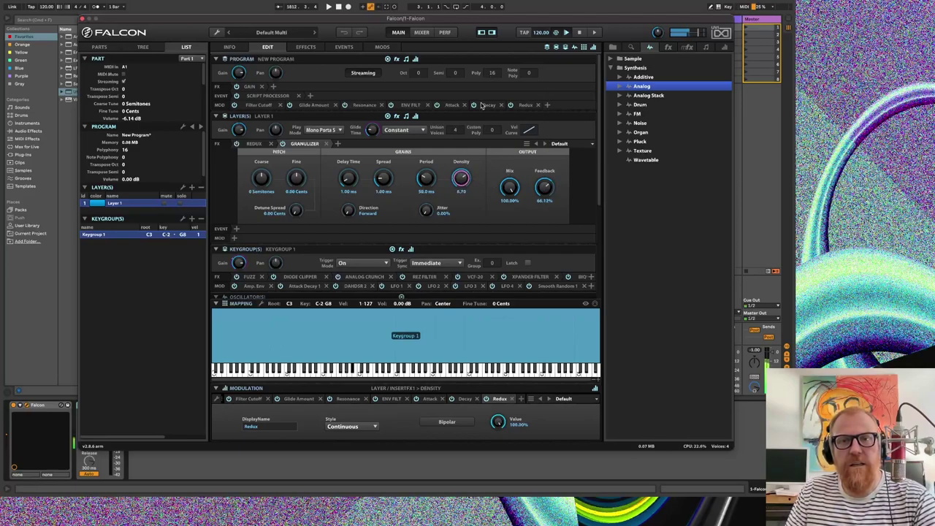
left_click_drag(425, 179, 411, 119)
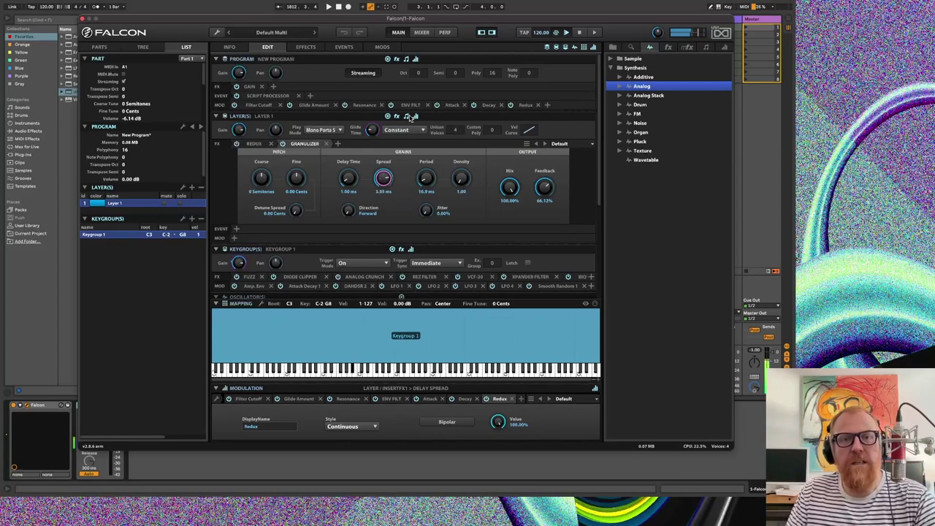
left_click_drag(411, 117, 405, 155)
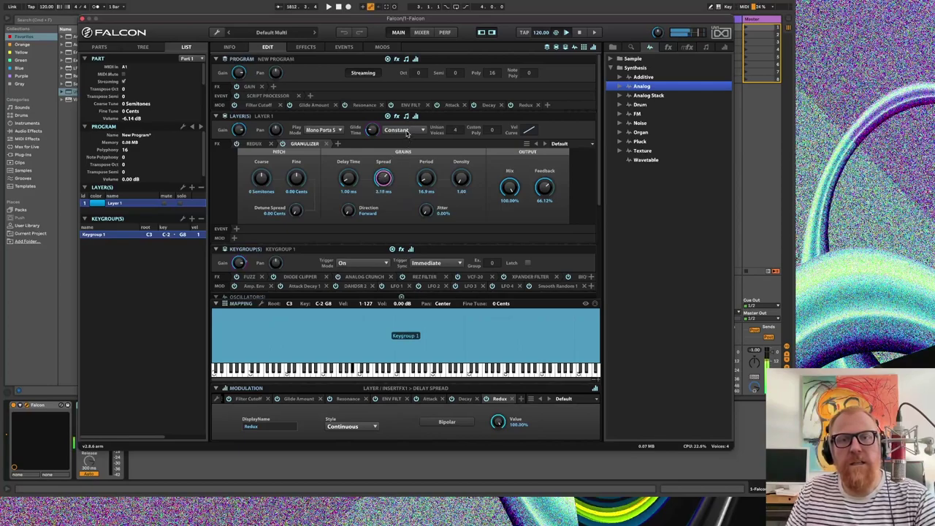
left_click_drag(510, 187, 547, 164)
left_click_drag(425, 212, 449, 138)
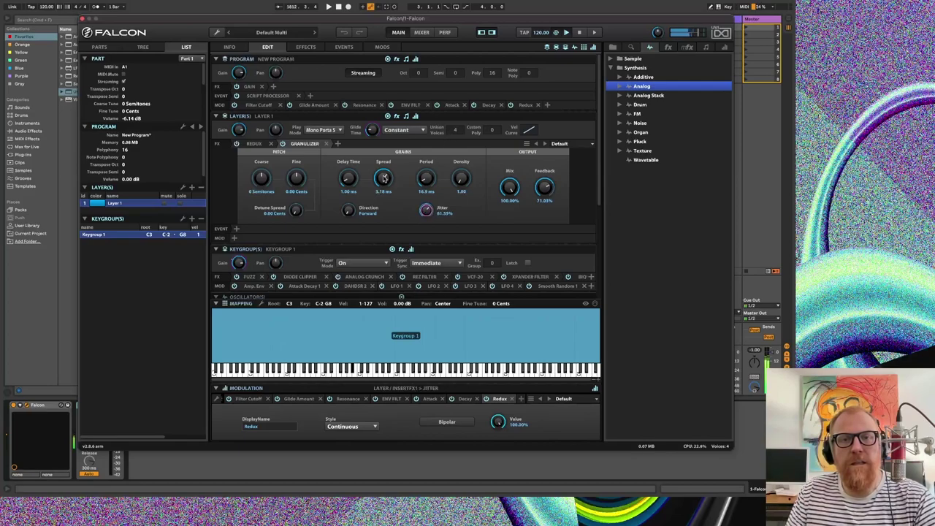
- Set the Granulizer's Direction to Random, Delay Time to about 11.7 ms, Spread to about 1.6 ms and Period to about 94 ms
left_click_drag(350, 210, 386, 141)
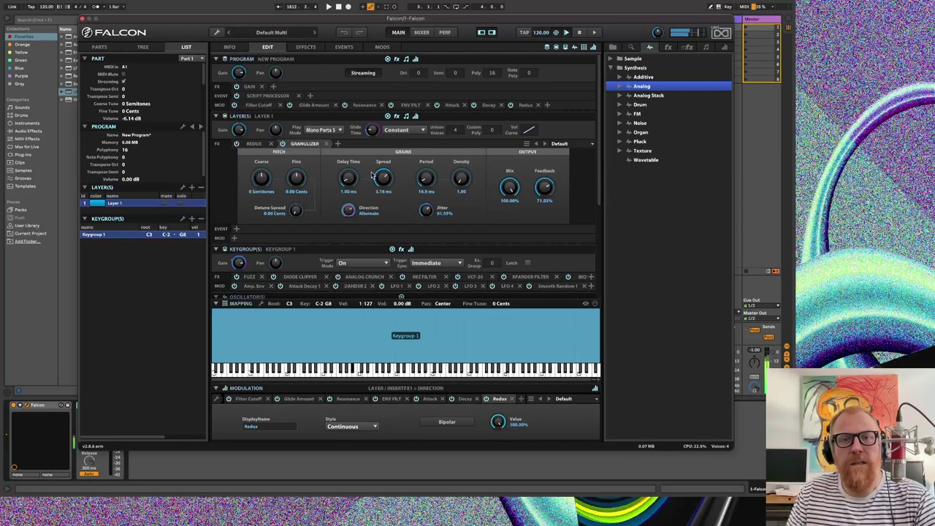
left_click_drag(347, 177, 364, 143)
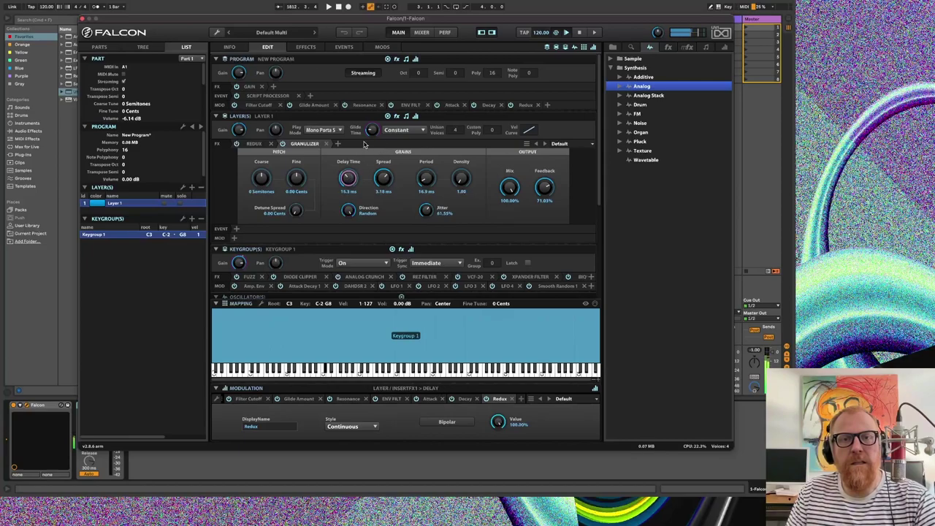
left_click_drag(381, 173, 379, 213)
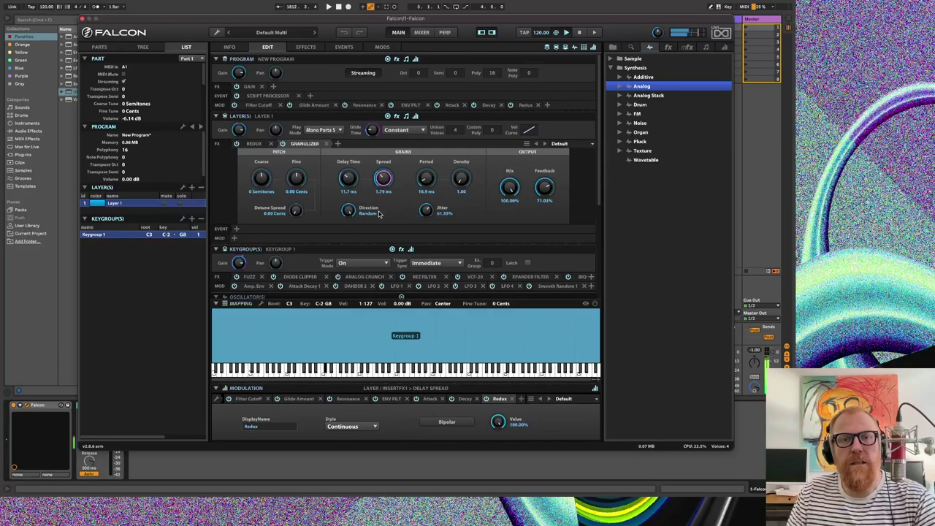
left_click_drag(431, 179, 423, 157)
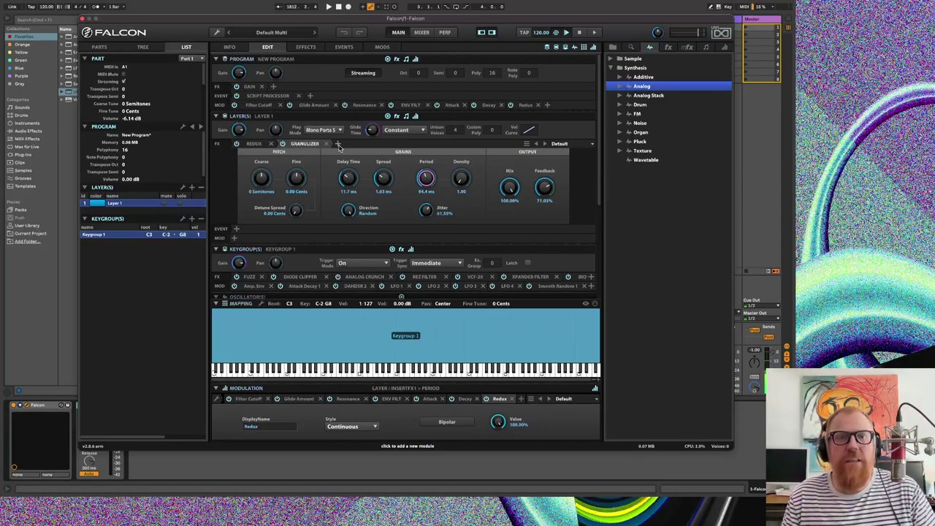
- Add a SparkVerb reverb with the Lost Piano preset after the Granulizer on the layer
left_click(337, 144)
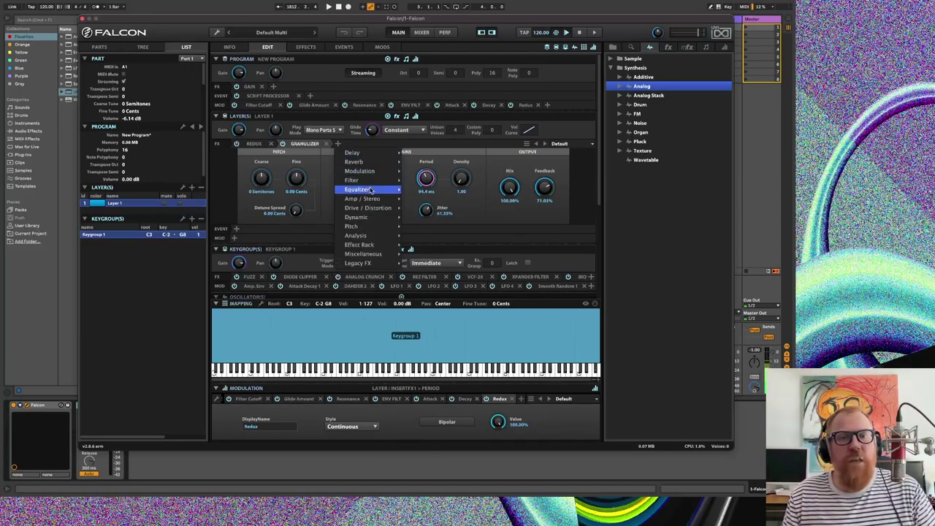
mouse_move(355, 162)
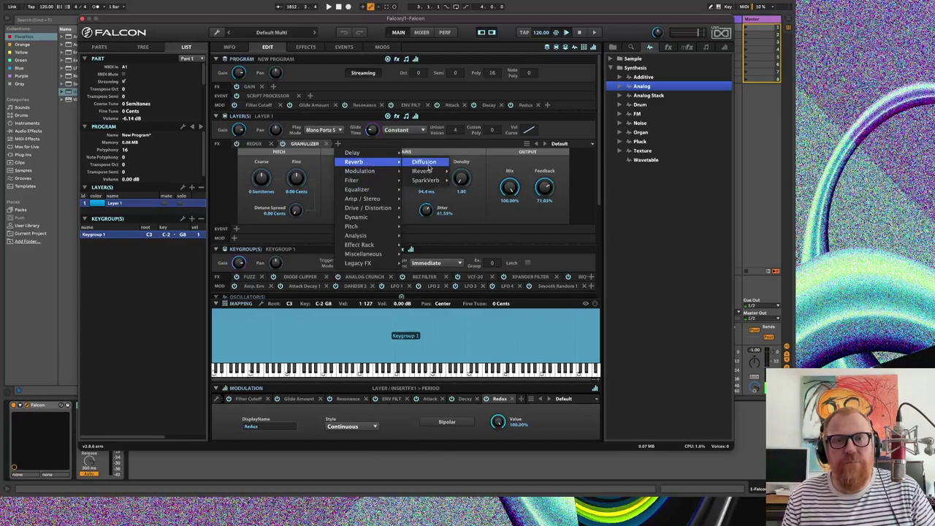
mouse_move(430, 182)
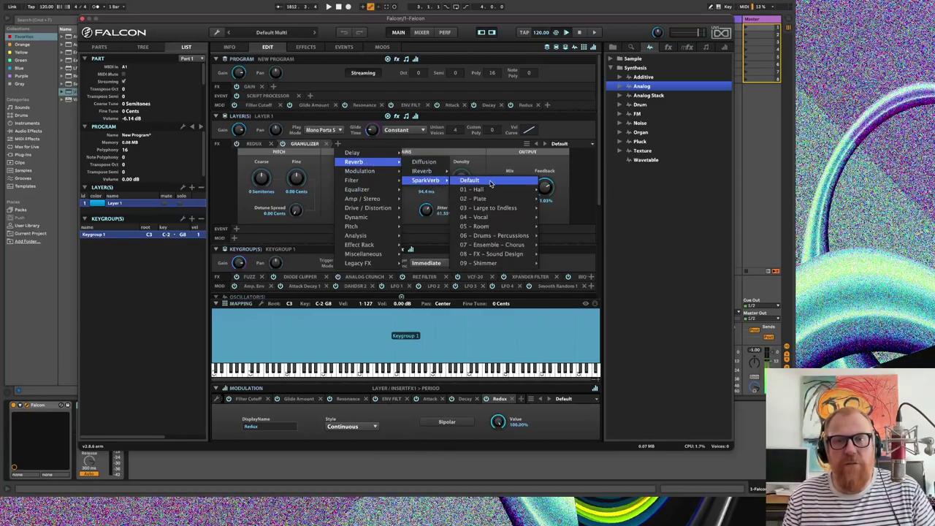
mouse_move(530, 210)
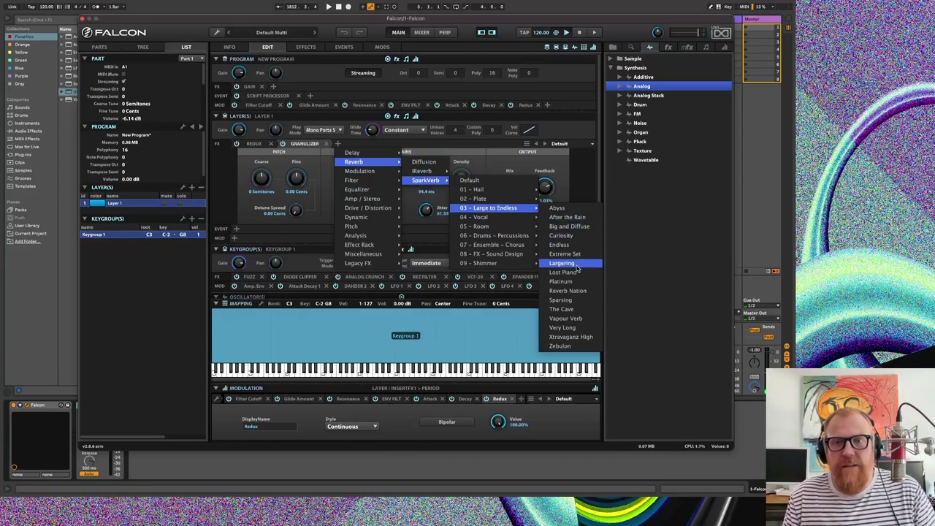
left_click(564, 272)
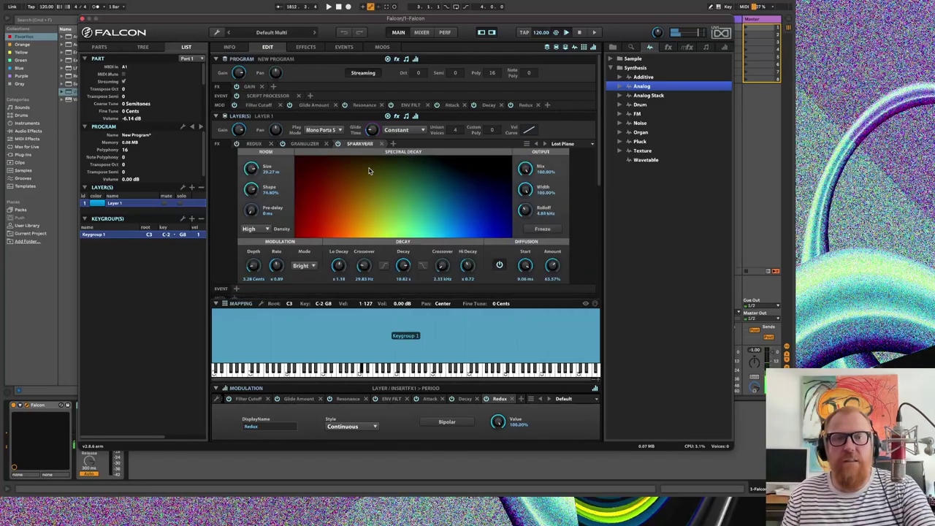
- Assign the Granulizer's Mix to a new macro and name the macro Clouds
left_click(302, 145)
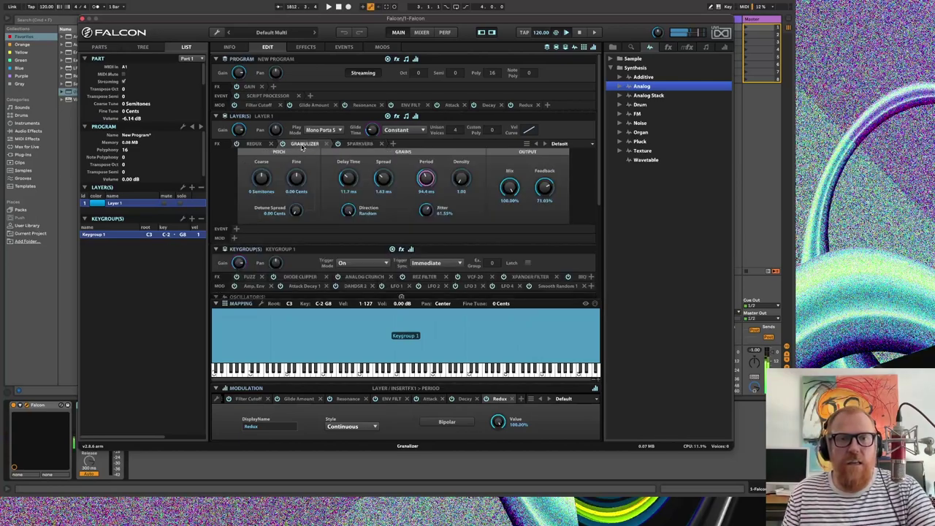
right_click(512, 189)
mouse_move(497, 247)
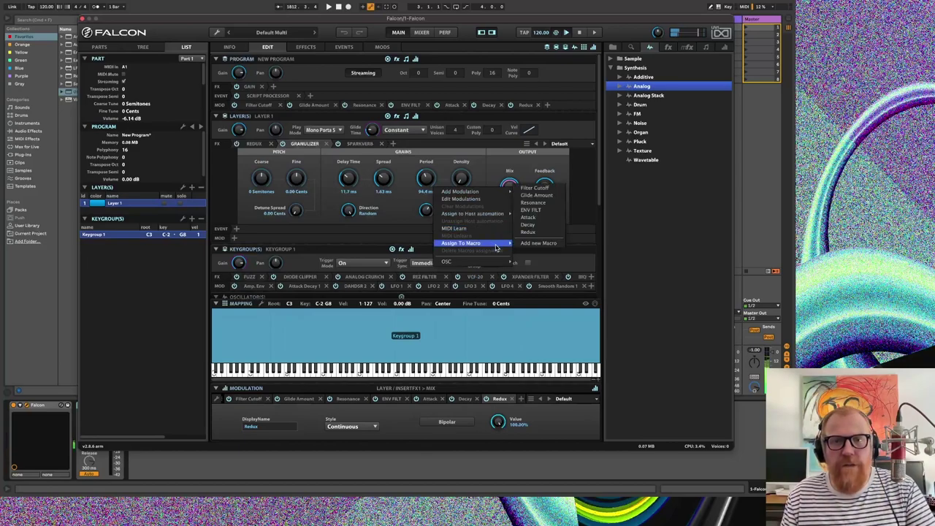
left_click(553, 245)
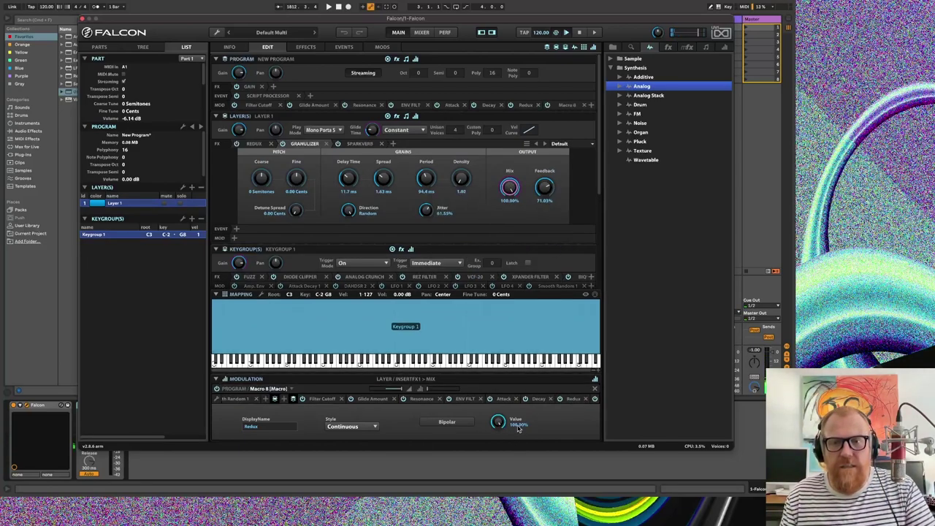
left_click(570, 399)
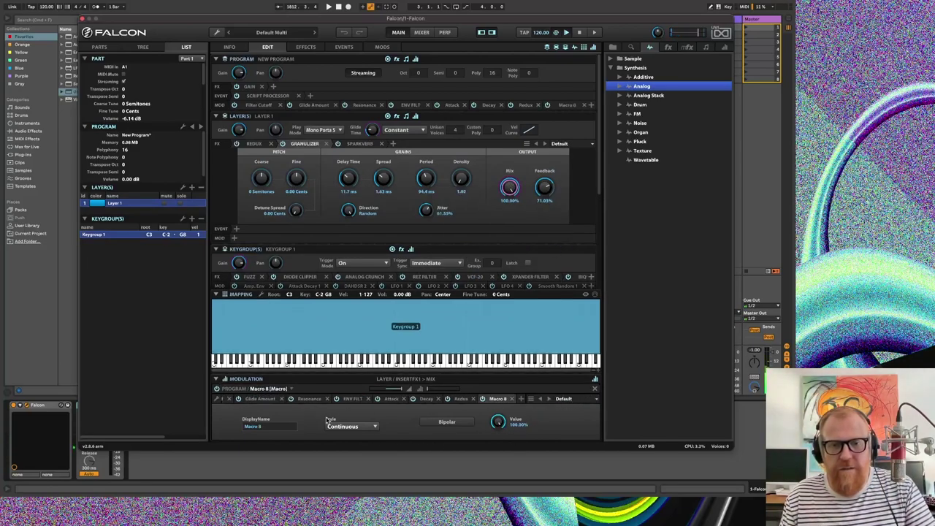
type("Cla")
key("Return")
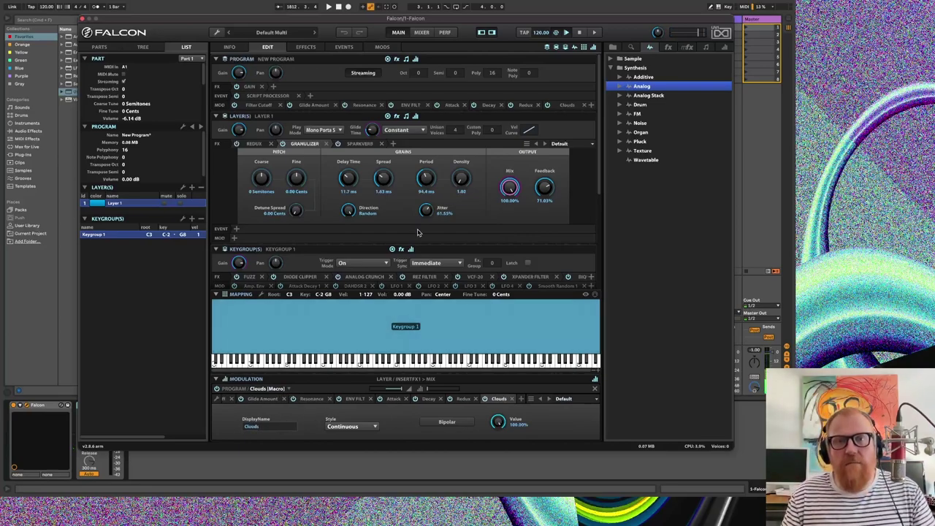
- Assign the SparkVerb's Mix to the Clouds macro
left_click(360, 143)
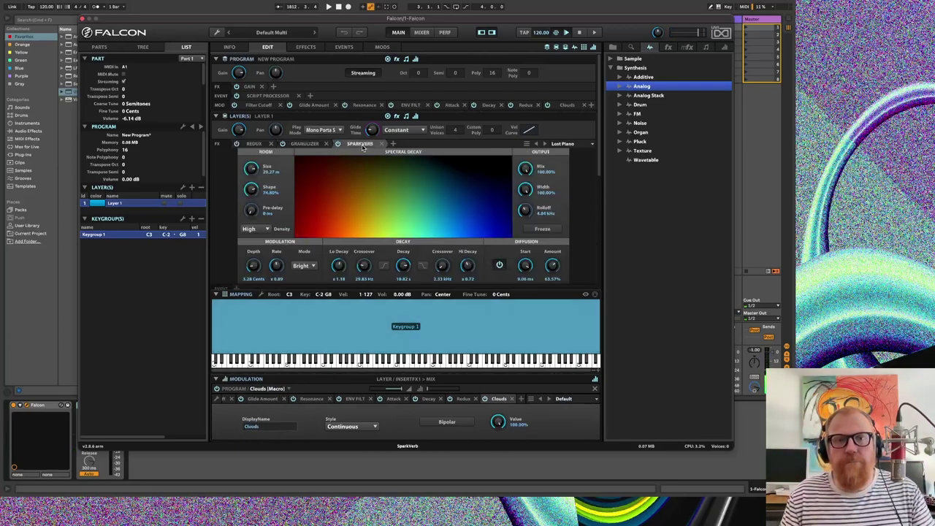
right_click(527, 171)
mouse_move(497, 223)
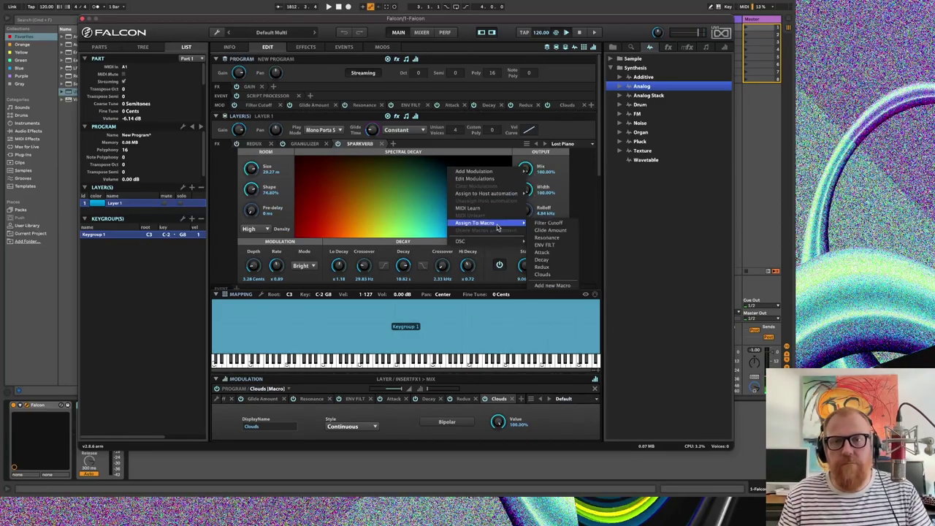
left_click(556, 276)
- Test the macros by lowering Clouds to 0%, ENV FILT to about 29% and Filter Cutoff to about 40%, and raise Clouds back to 100%
left_click(229, 46)
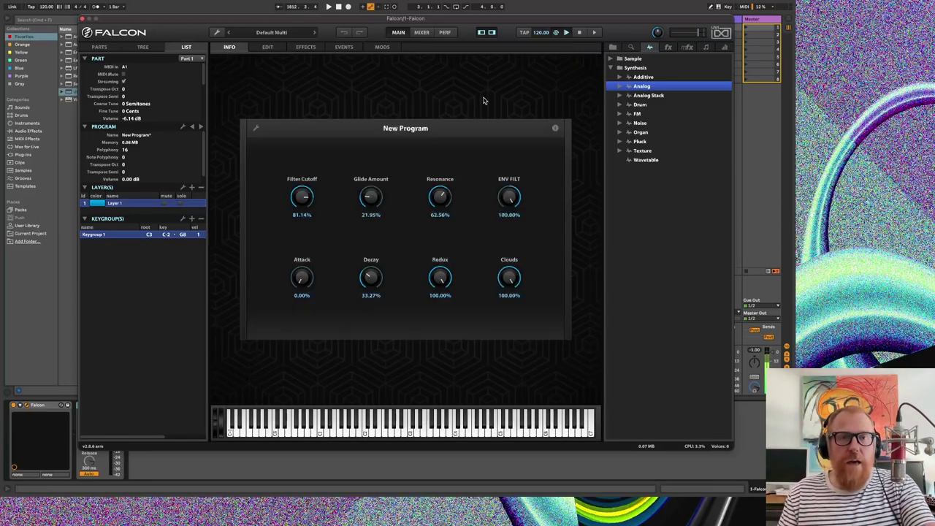
left_click_drag(508, 277, 521, 394)
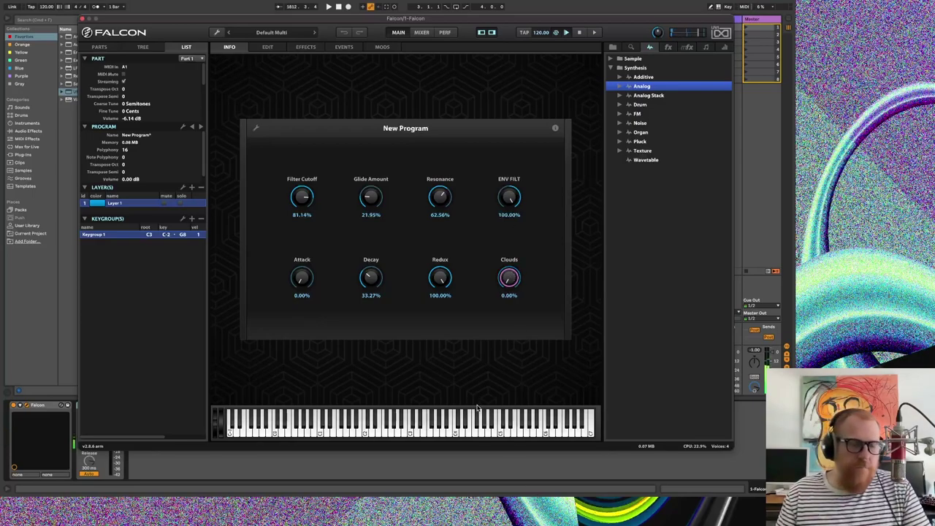
left_click_drag(440, 278, 443, 258)
left_click_drag(511, 197, 510, 241)
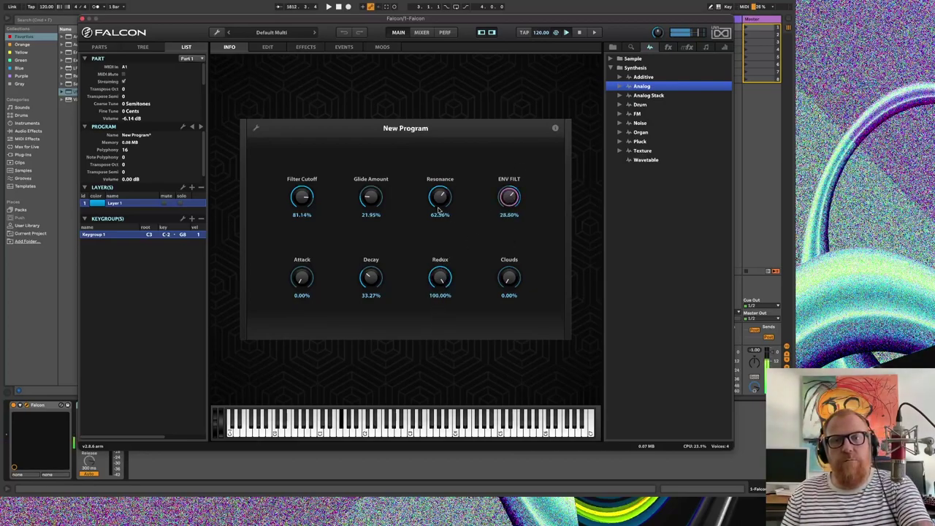
left_click_drag(301, 195, 297, 246)
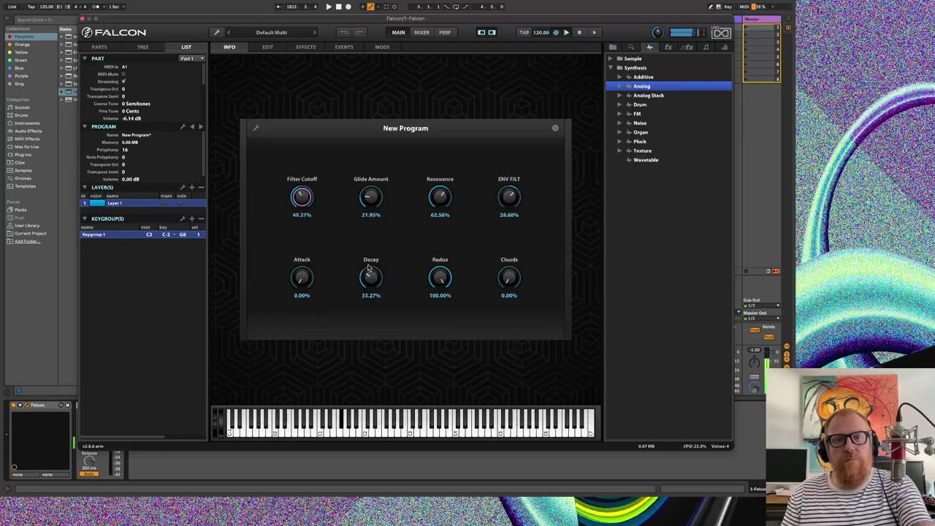
left_click_drag(438, 277, 438, 224)
left_click_drag(509, 278, 523, 115)
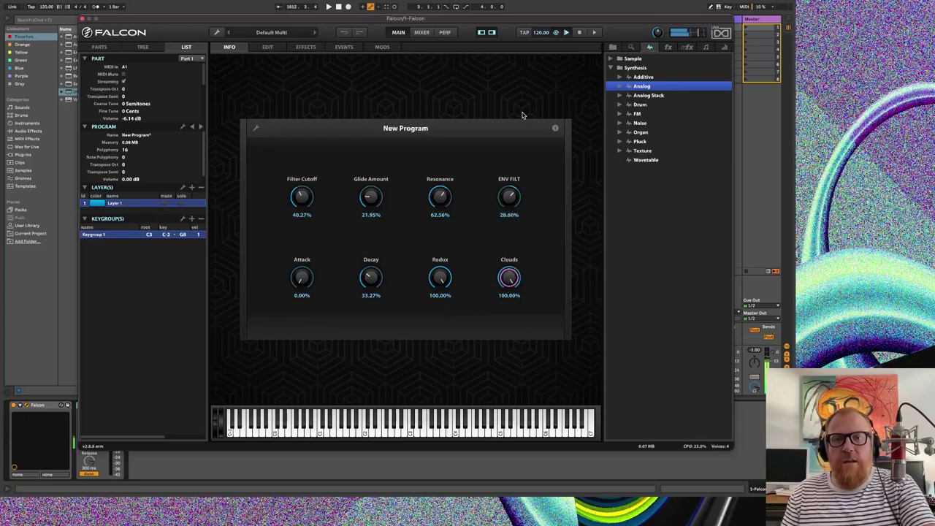
- Reshape the SparkVerb's decay with about 6.5 s Decay, a Lo Decay of about x 0.53 and a Hi Decay of about x 1.28
left_click(268, 47)
left_click(357, 143)
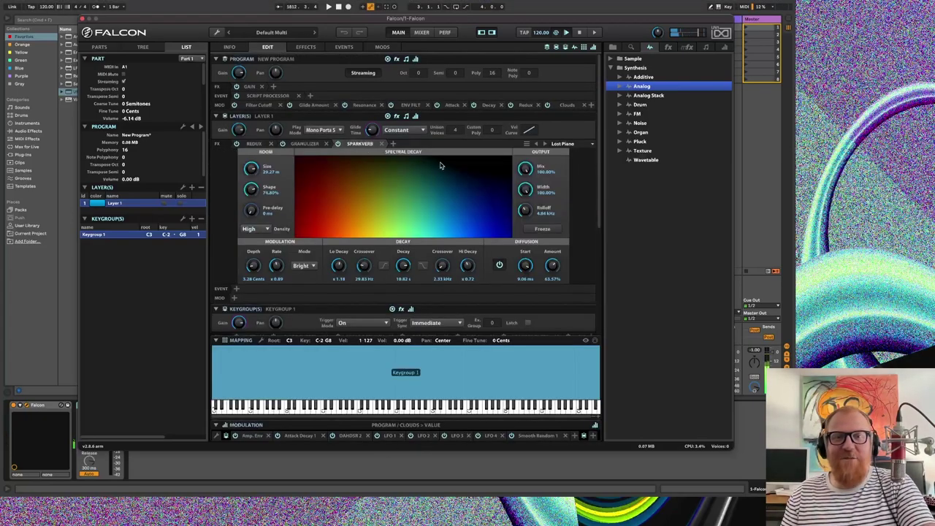
scroll(404, 267, "down", 4)
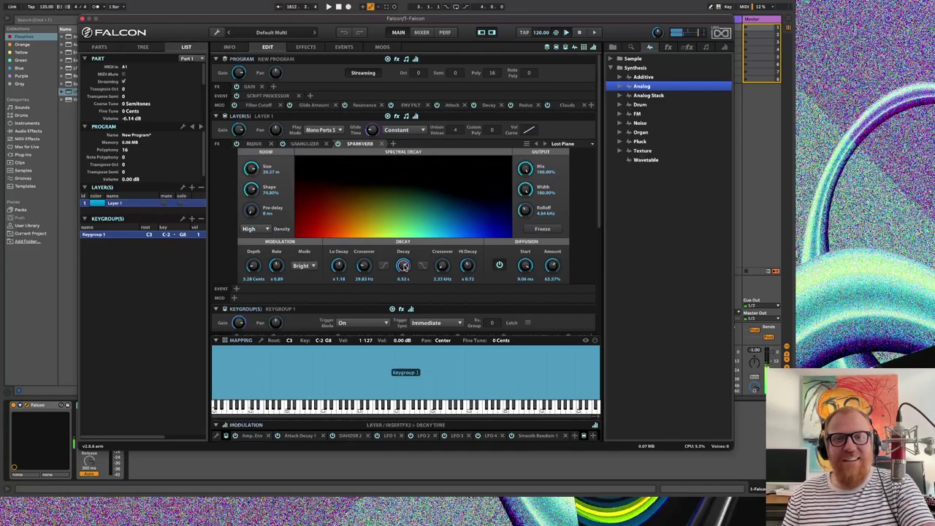
scroll(339, 268, "down", 2)
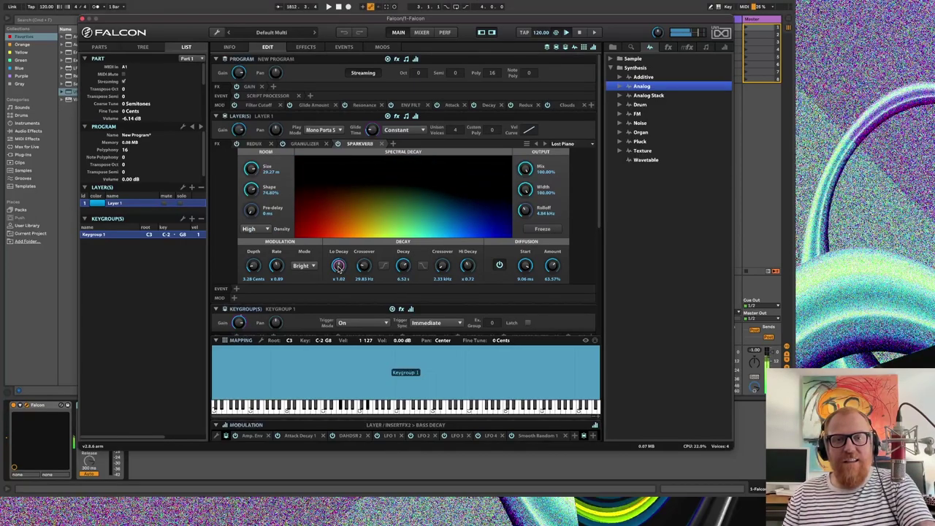
scroll(339, 268, "down", 2)
scroll(468, 265, "up", 4)
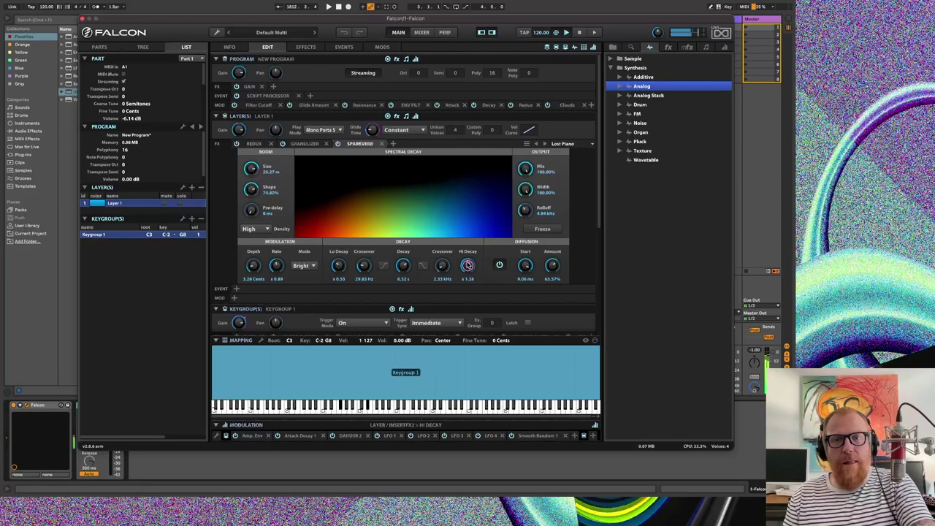
- Reduce the SparkVerb's room Size to about 9 m and set its Decay to about 3.6 s
scroll(403, 265, "down", 5)
scroll(402, 265, "down", 4)
scroll(251, 169, "down", 4)
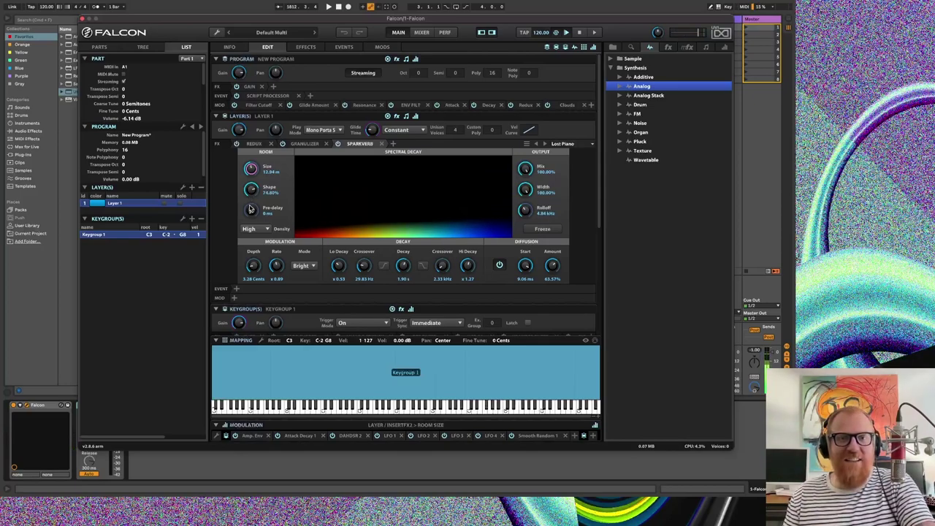
scroll(251, 168, "down", 3)
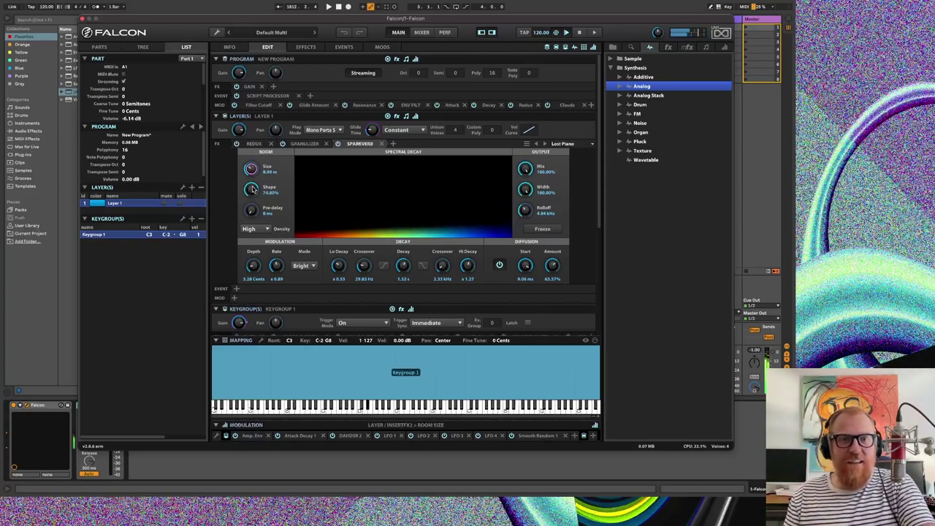
left_click_drag(402, 268, 407, 245)
- Set the SparkVerb's Pre-delay to about 8 ms, modulation Depth to about 7.9 cents and diffusion Amount to about 82%
left_click_drag(255, 212, 255, 190)
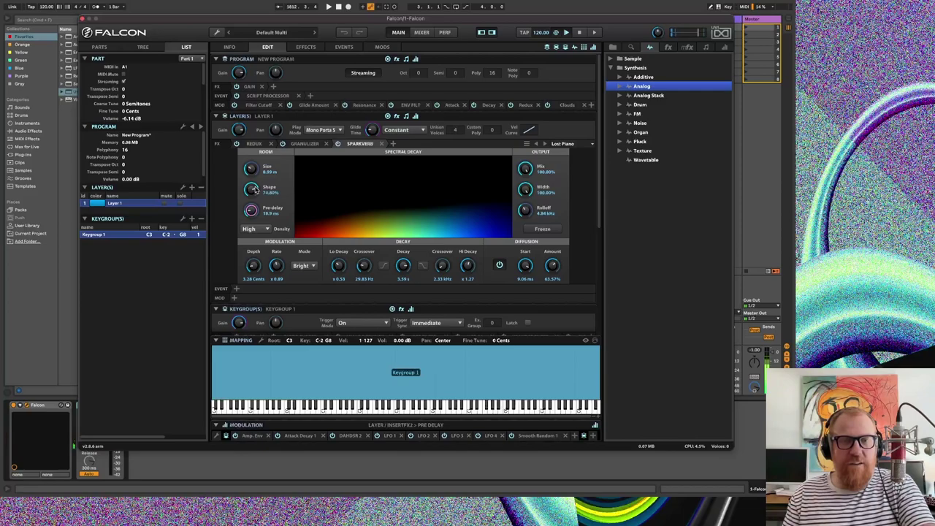
left_click_drag(253, 196, 253, 201)
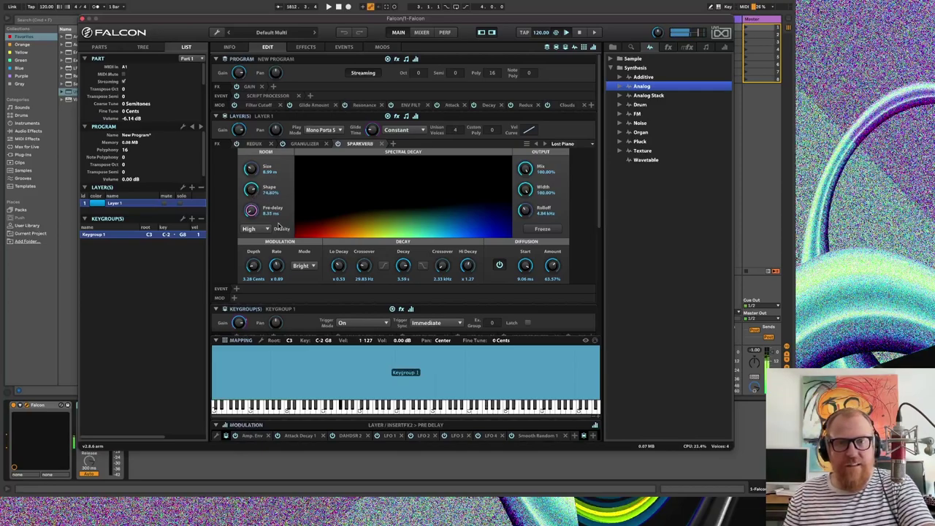
left_click_drag(254, 266, 257, 241)
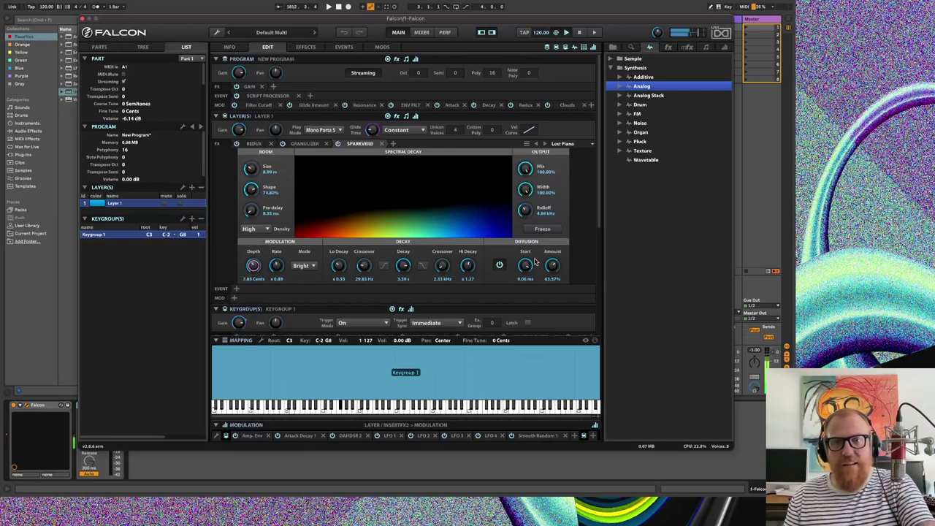
left_click_drag(551, 270, 558, 243)
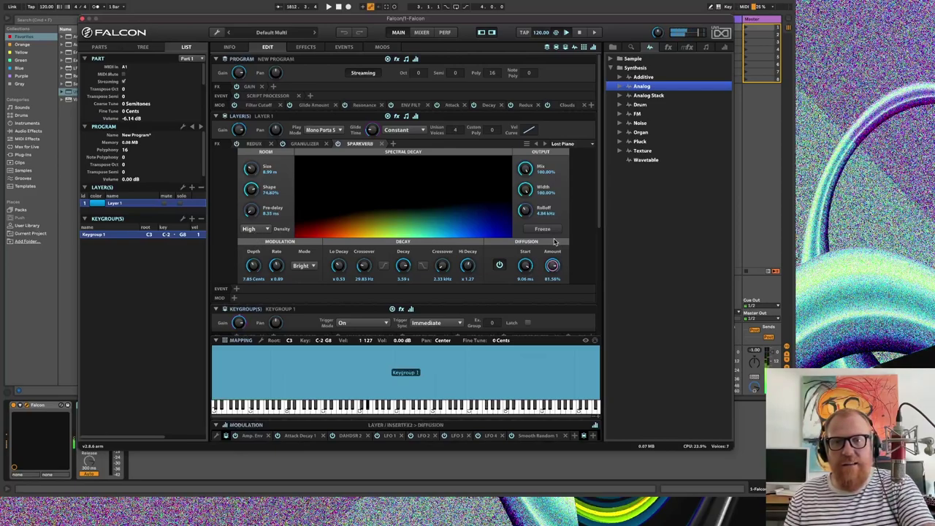
- Set the layer SparkVerb's Rolloff to about 9.5 kHz and Width to about 73%, and lower the Clouds macro to 0%
left_click(526, 210)
mouse_move(527, 212)
left_mouse_down()
mouse_move(526, 241)
mouse_move(523, 177)
mouse_move(524, 225)
left_mouse_up()
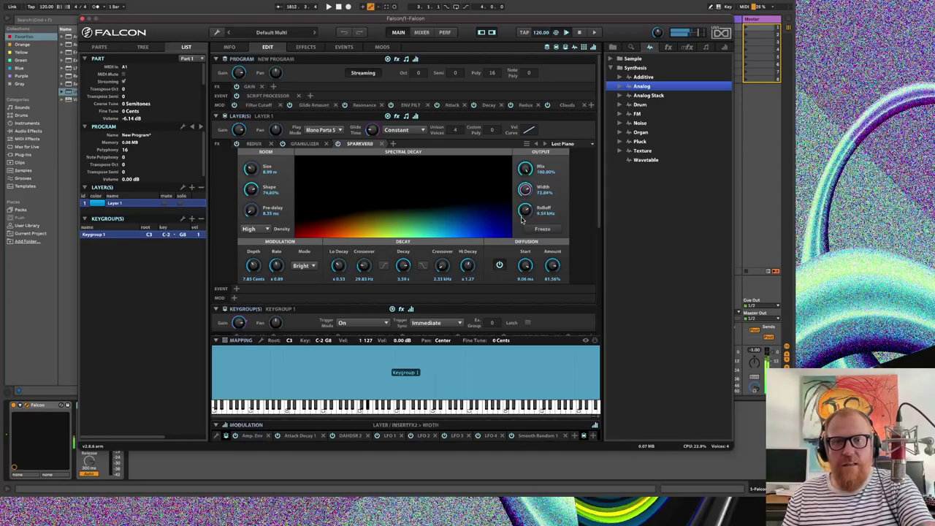
left_click(238, 49)
left_click_drag(511, 281, 451, 495)
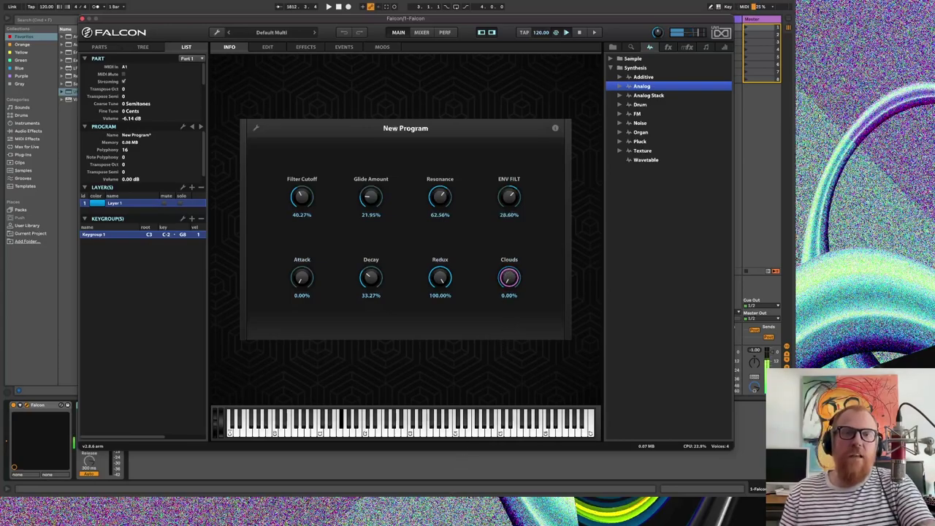
- Save the program as Dirty Clouds in the User Presets folder within the UVI documents folder
left_click(267, 48)
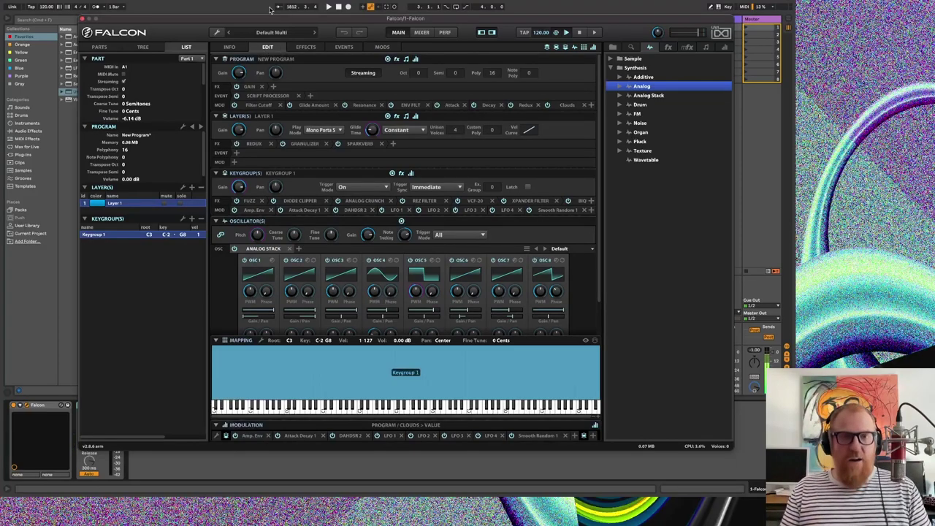
left_click(217, 33)
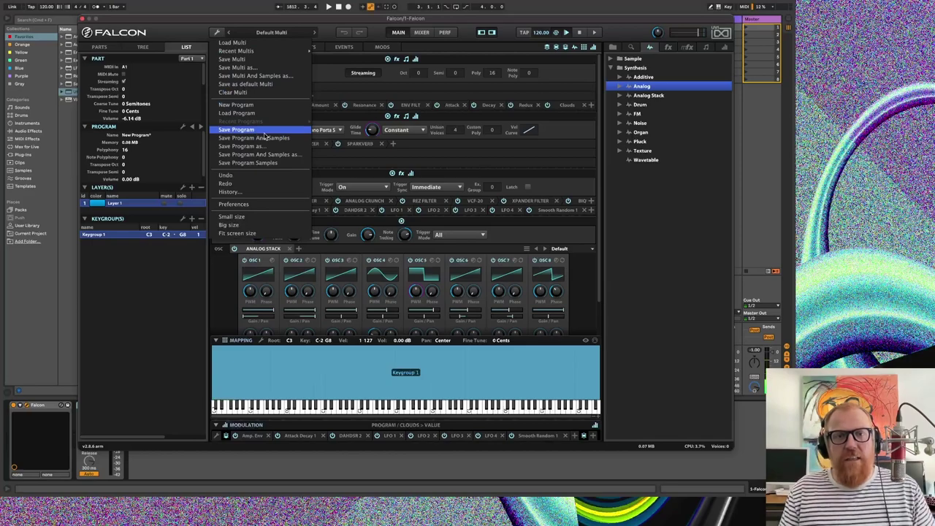
left_click(241, 129)
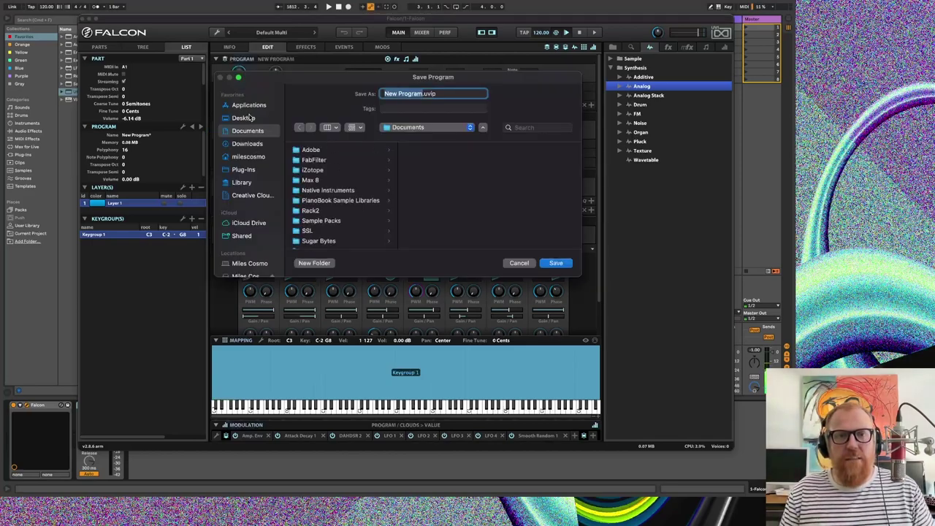
scroll(327, 180, "down", 2)
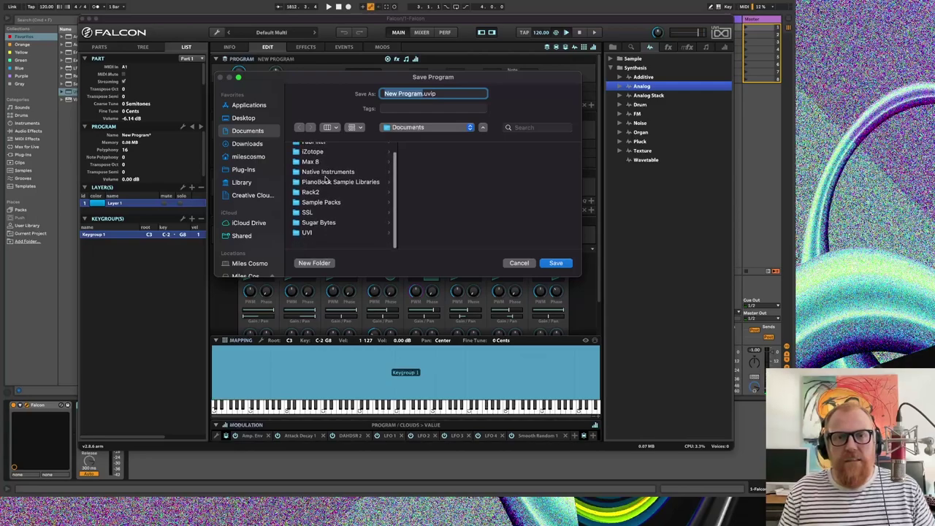
left_click(311, 240)
left_click(424, 151)
left_click(514, 151)
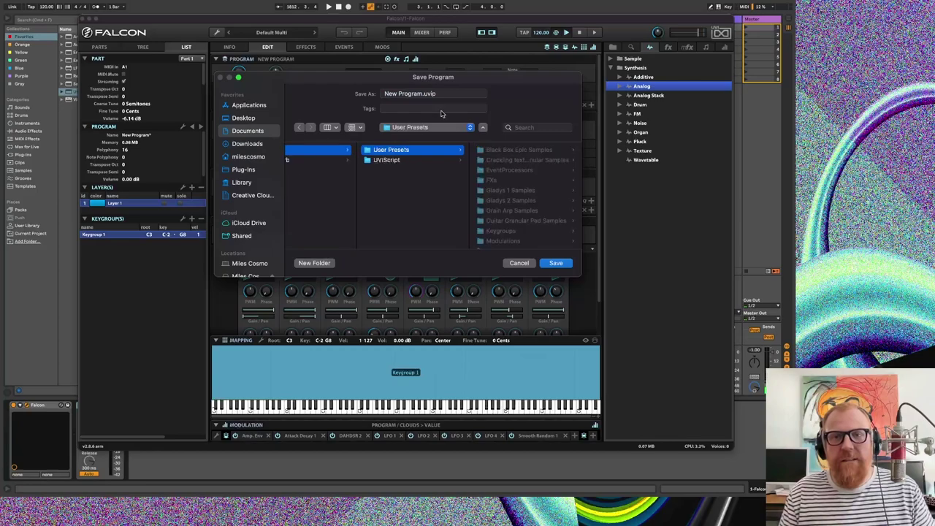
left_click(406, 93)
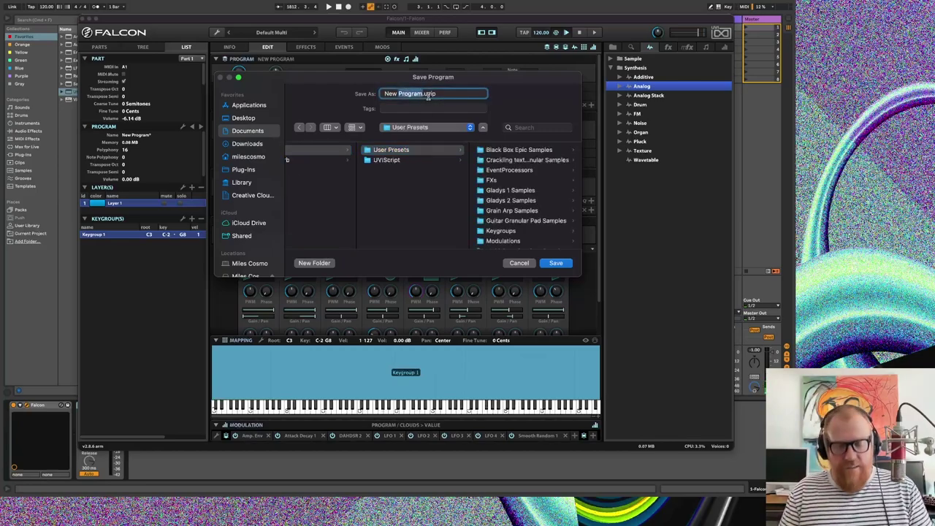
triple_click(401, 92)
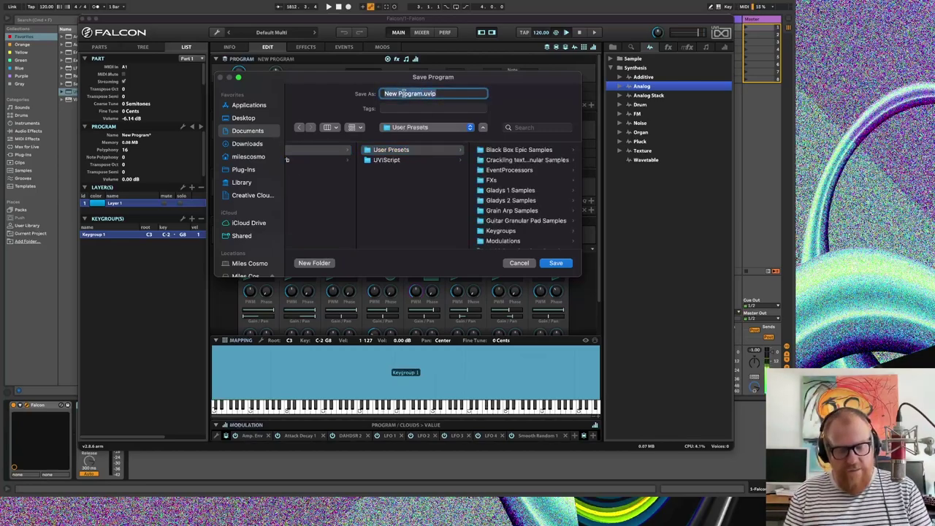
type("Dirty Clouds")
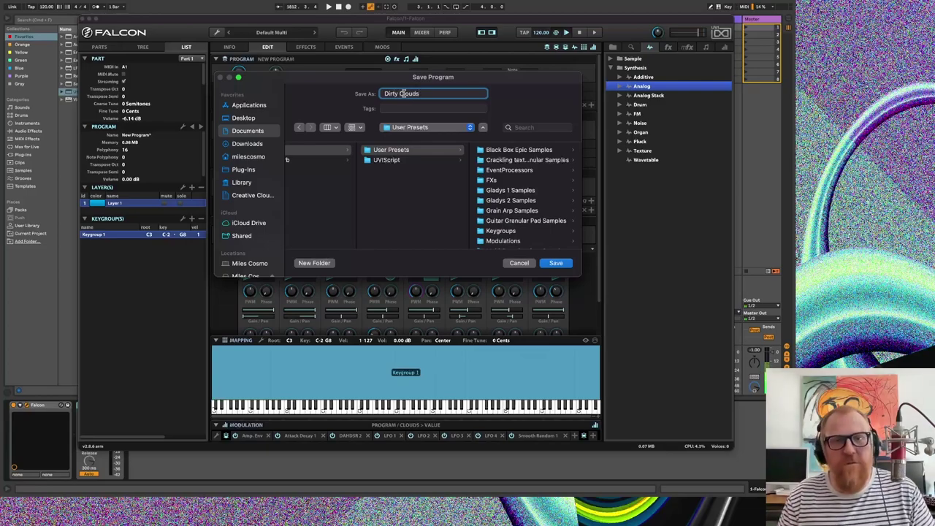
key("Return")
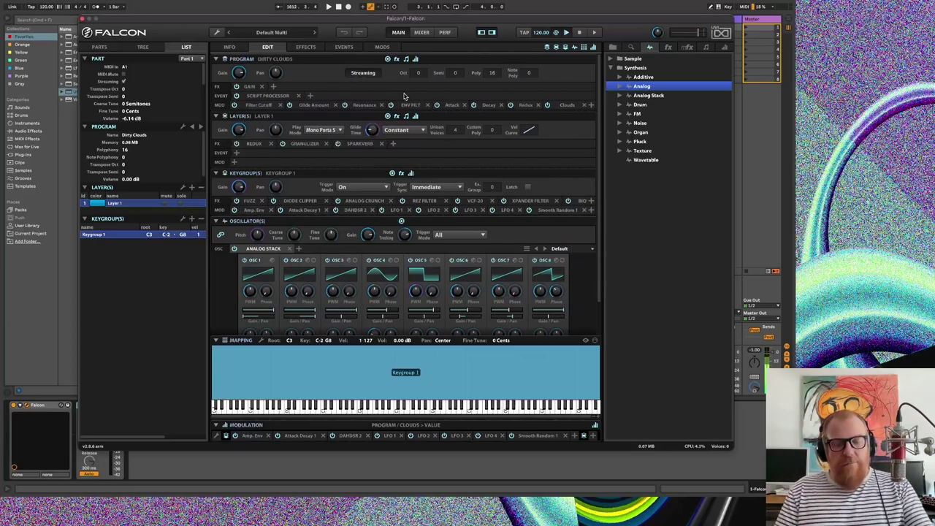
- Add a default SparkVerb reverb to the program-level effects after Gain
left_click(274, 87)
mouse_move(307, 124)
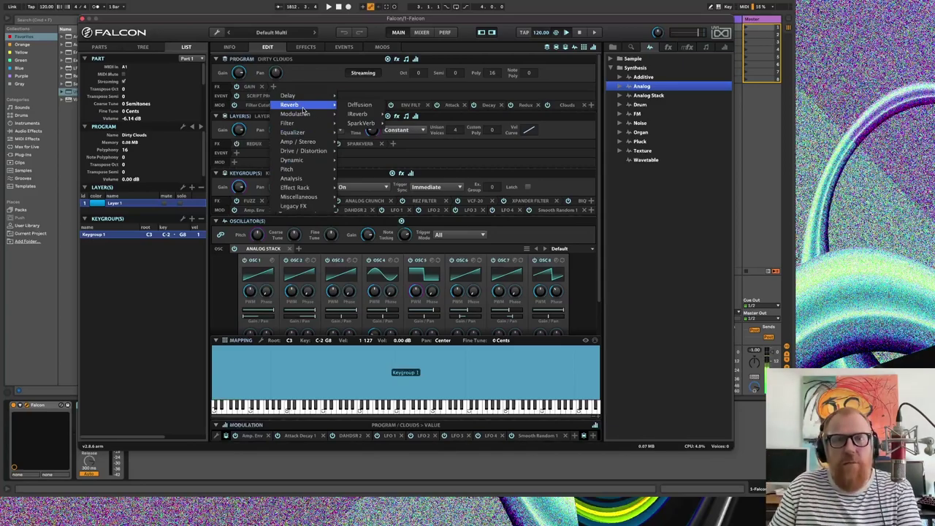
mouse_move(368, 123)
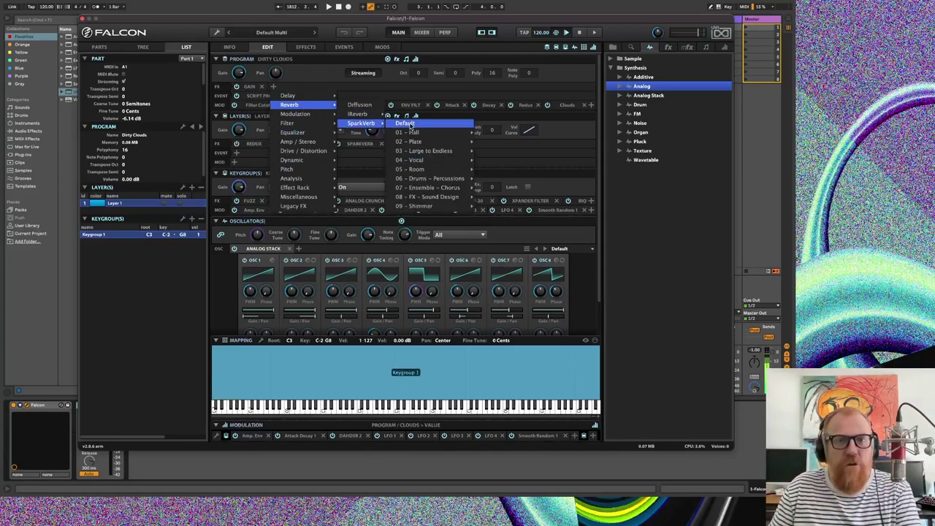
left_click(406, 124)
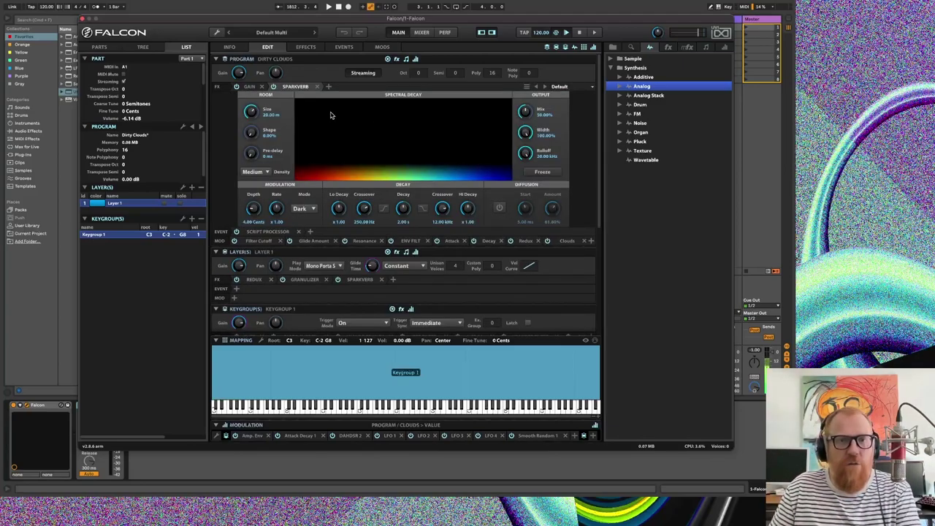
- Replace the program's SparkVerb with its Metal Room preset and set the Mix to about 34%
left_click(296, 86)
left_click(296, 87)
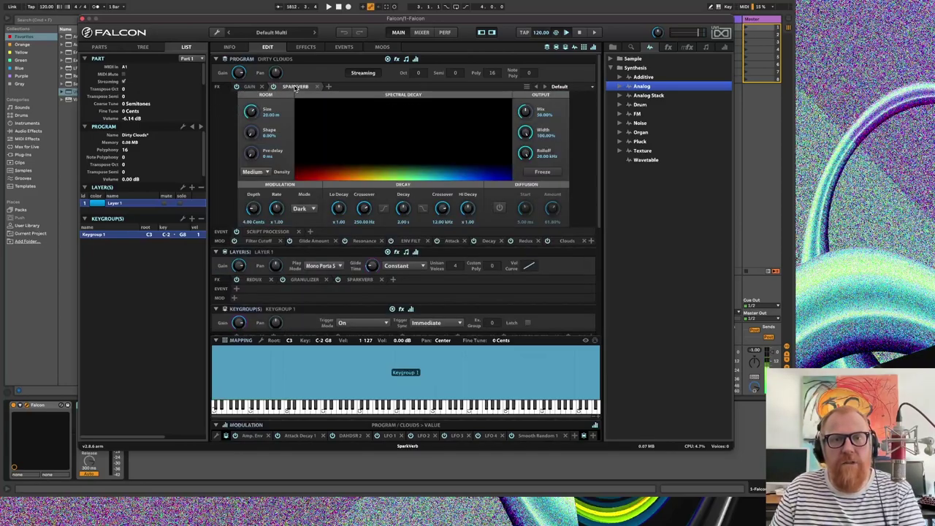
left_click(296, 87)
mouse_move(358, 123)
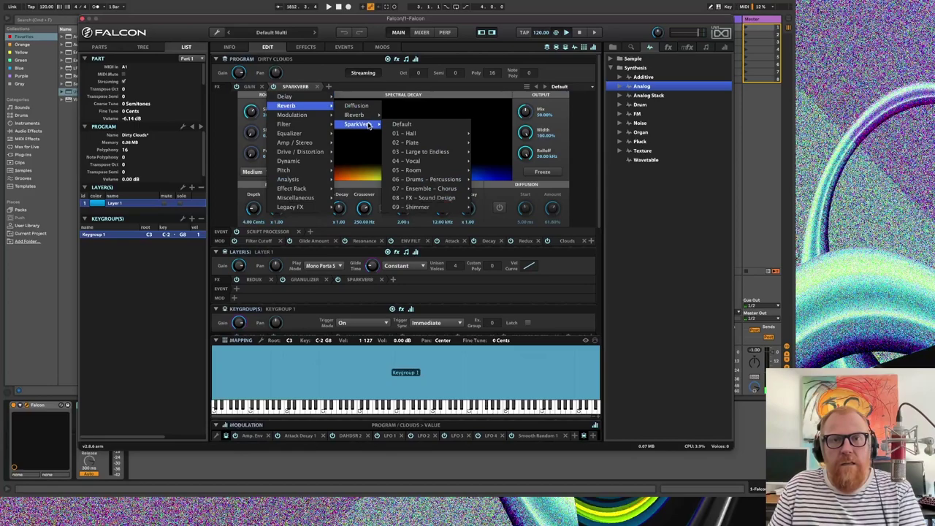
mouse_move(406, 133)
mouse_move(445, 170)
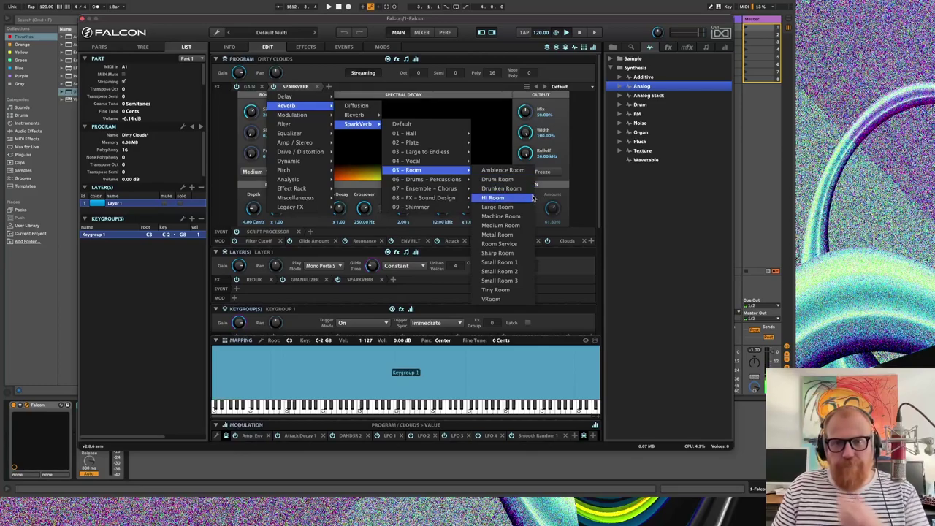
left_click(523, 235)
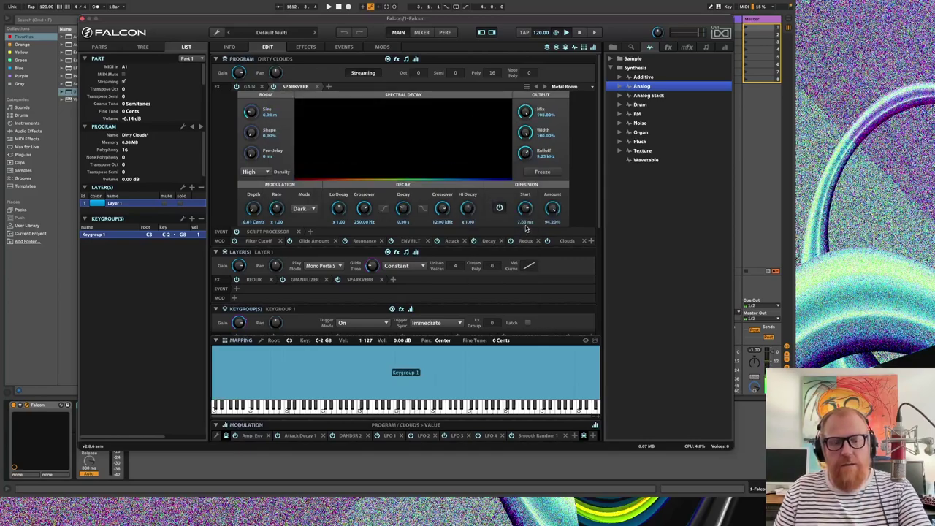
left_click_drag(525, 111, 523, 185)
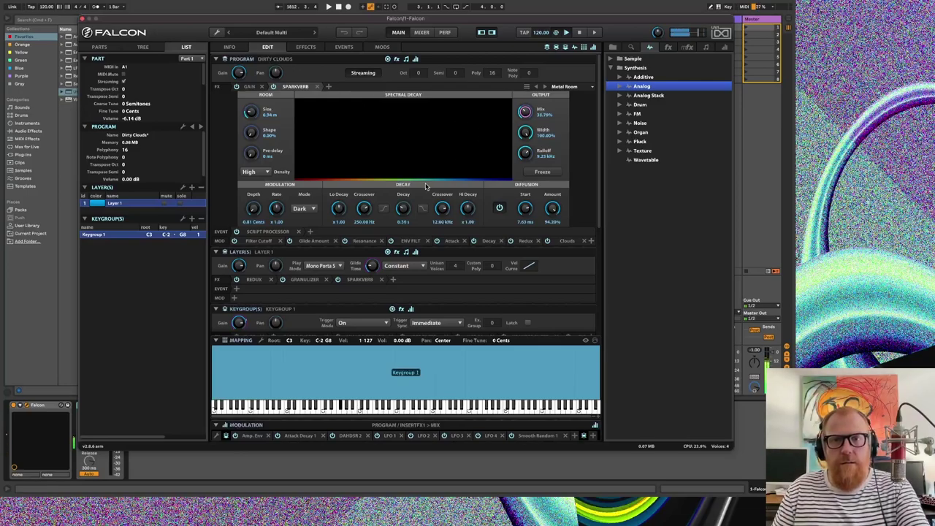
- Set the Filter Cutoff macro to about 38% and save the Dirty Clouds program again
left_click(230, 49)
mouse_move(305, 200)
left_mouse_down()
mouse_move(309, 140)
mouse_move(309, 203)
left_mouse_up()
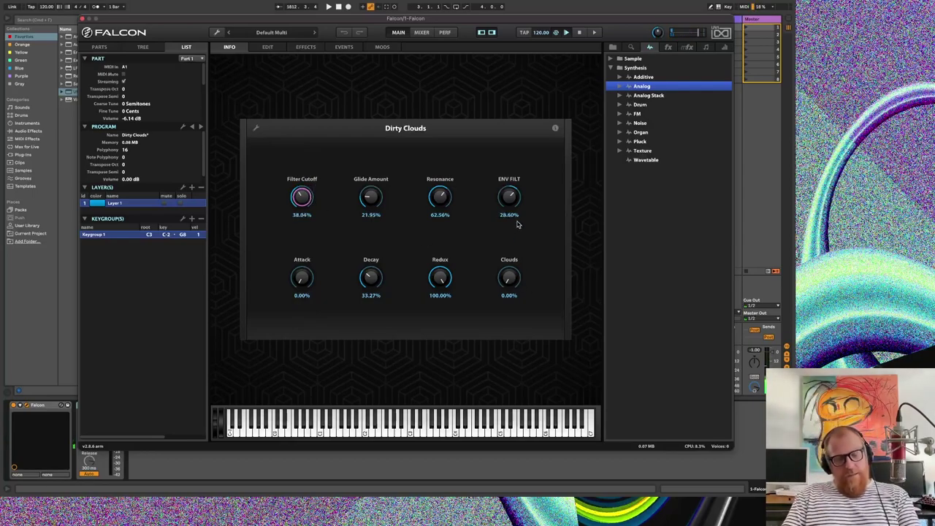
left_click(217, 32)
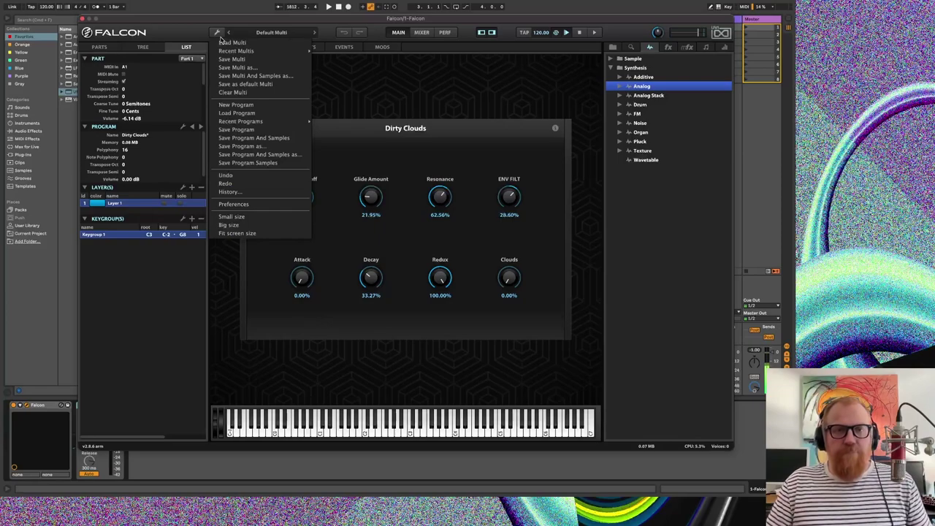
left_click(258, 130)
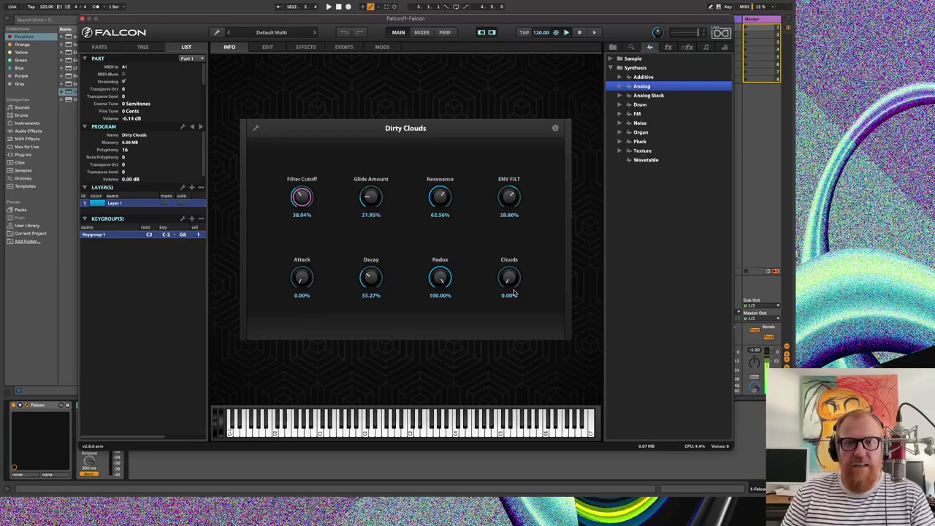
left_click(256, 128)
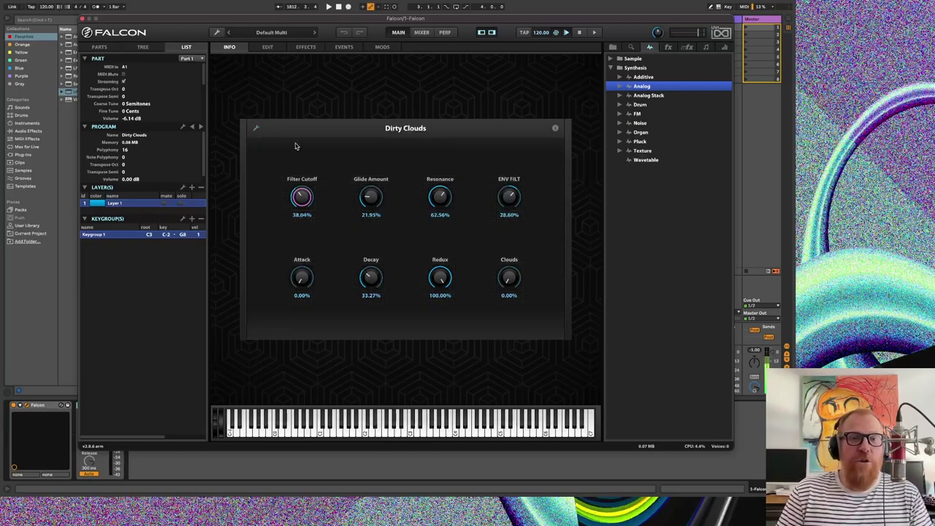
left_click(555, 129)
left_click(554, 128)
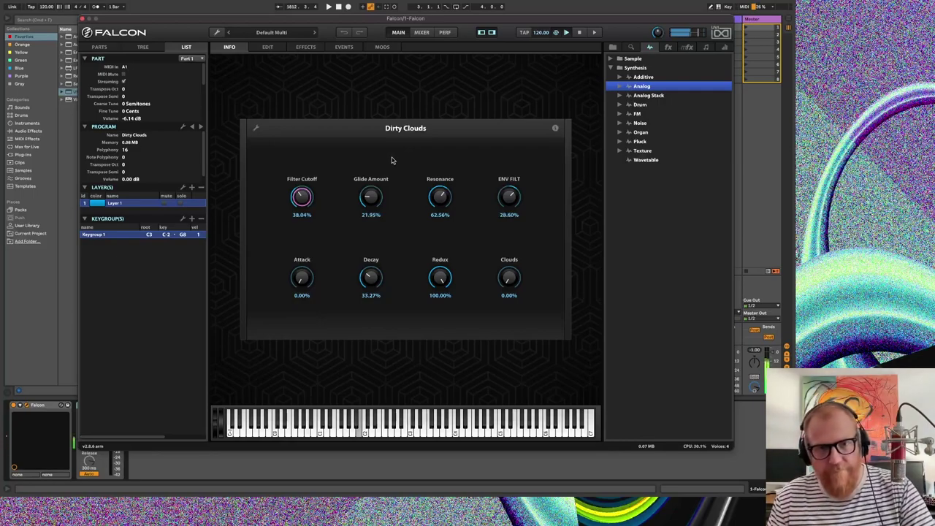
- Play with the macros, setting ENV FILT to about 71%, Decay to about 11%, Filter Cutoff to about 19% and Clouds to about 29%
left_click_drag(303, 206, 334, 157)
left_click_drag(509, 197, 485, 215)
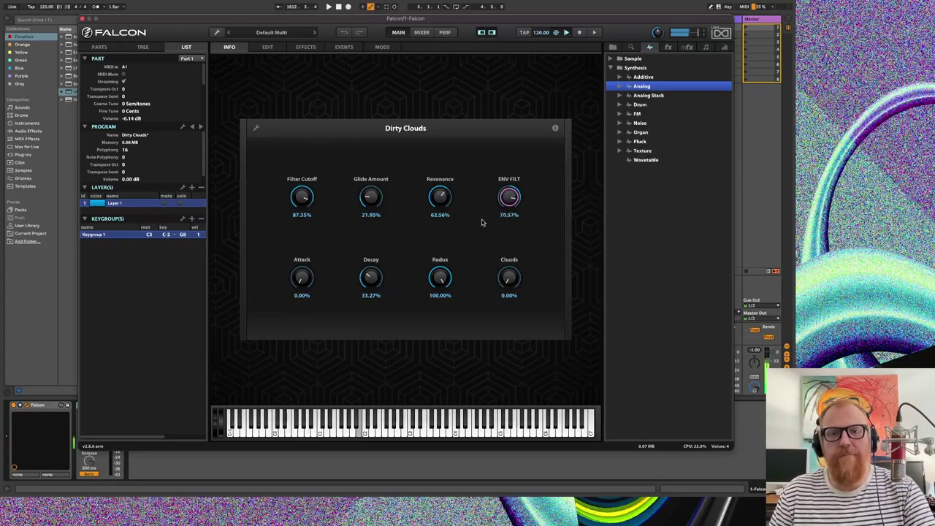
mouse_move(370, 276)
left_mouse_down()
mouse_move(378, 304)
mouse_move(361, 289)
left_mouse_up()
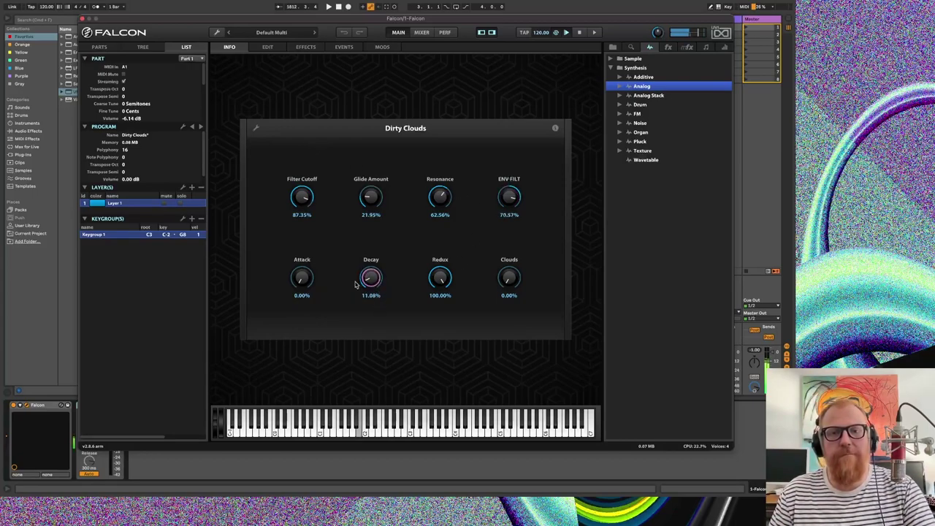
left_click_drag(305, 199, 320, 275)
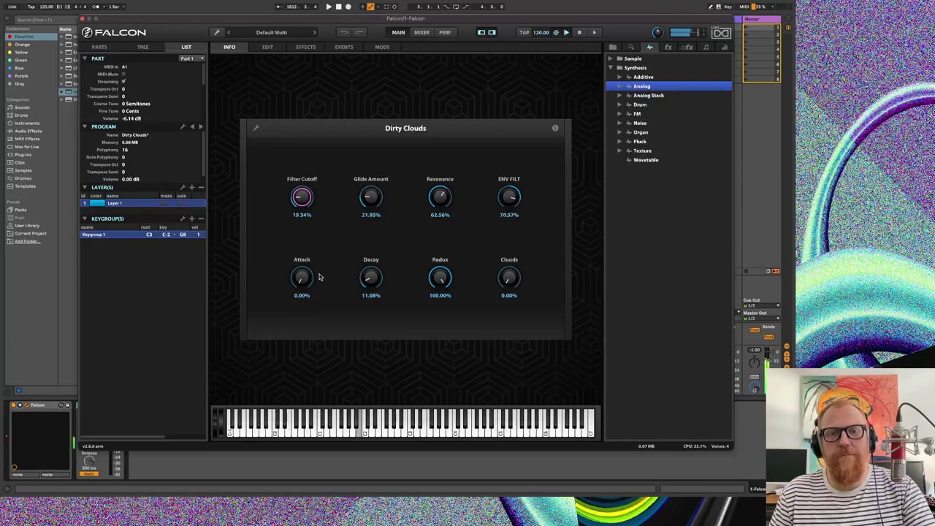
left_click_drag(509, 277, 509, 248)
mouse_move(439, 278)
left_mouse_down()
mouse_move(442, 371)
mouse_move(443, 267)
left_mouse_up()
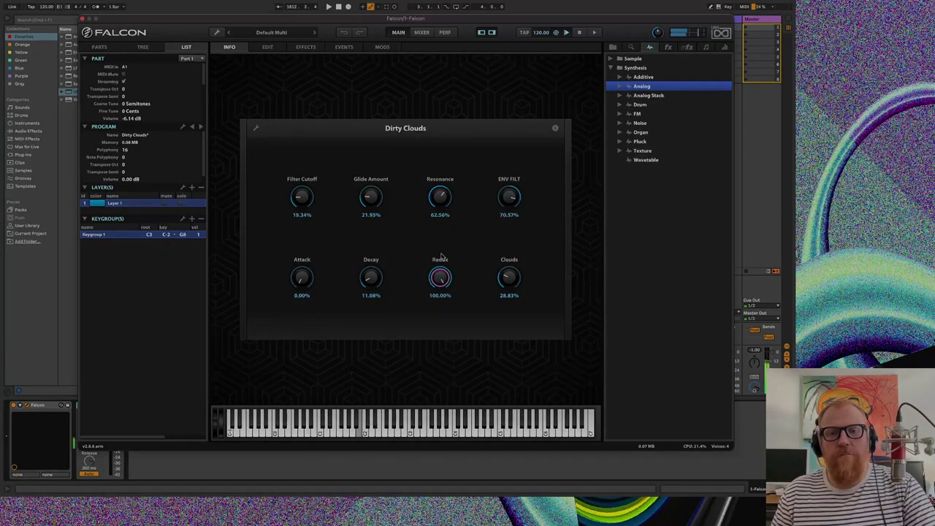
- Sweep the macros to about 61% Filter Cutoff, 19% Glide Amount, 50% Attack and 63% Decay
left_click_drag(369, 198, 375, 146)
left_click_drag(300, 196, 326, 152)
left_click_drag(380, 189, 374, 240)
left_click_drag(306, 279, 316, 210)
left_click_drag(382, 285, 379, 230)
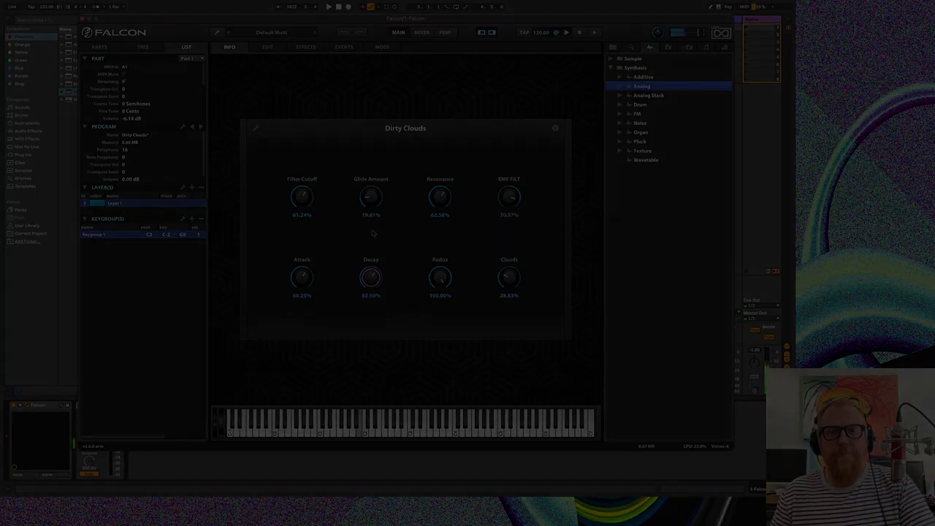